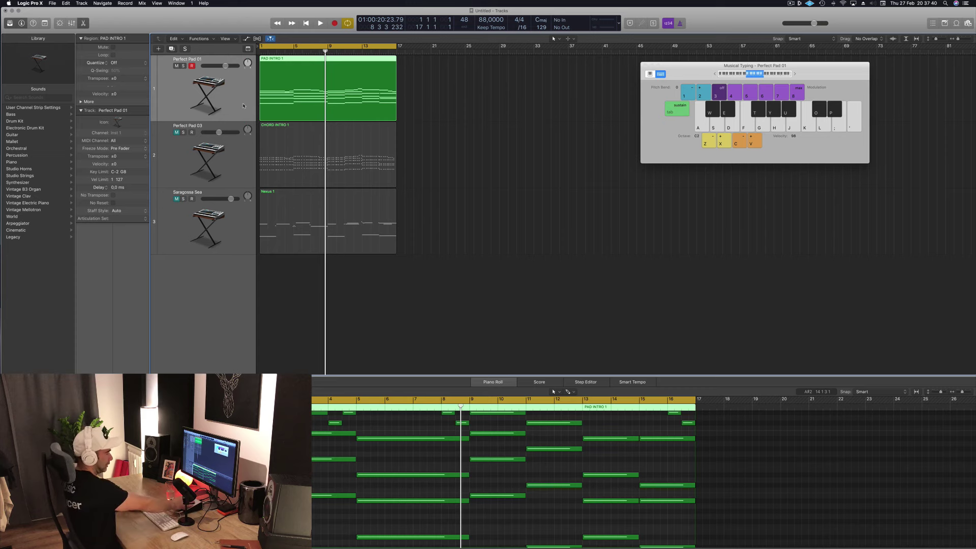
Play the Perfect Pad 01 intro region from the start of the project and stop playback after listening.
{"action": "key", "text": "Return"}
{"action": "key", "text": "space"}
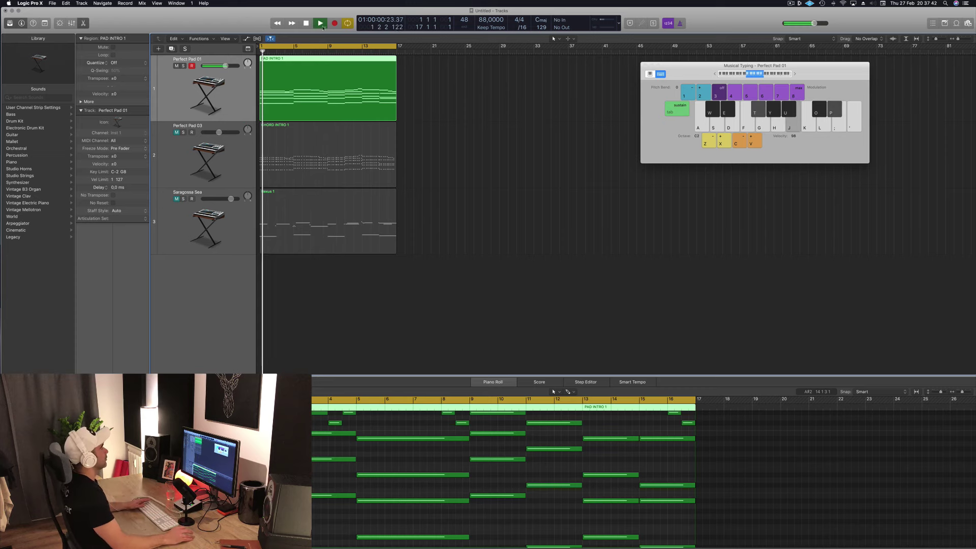
{"action": "left_click", "coordinate": [560, 140]}
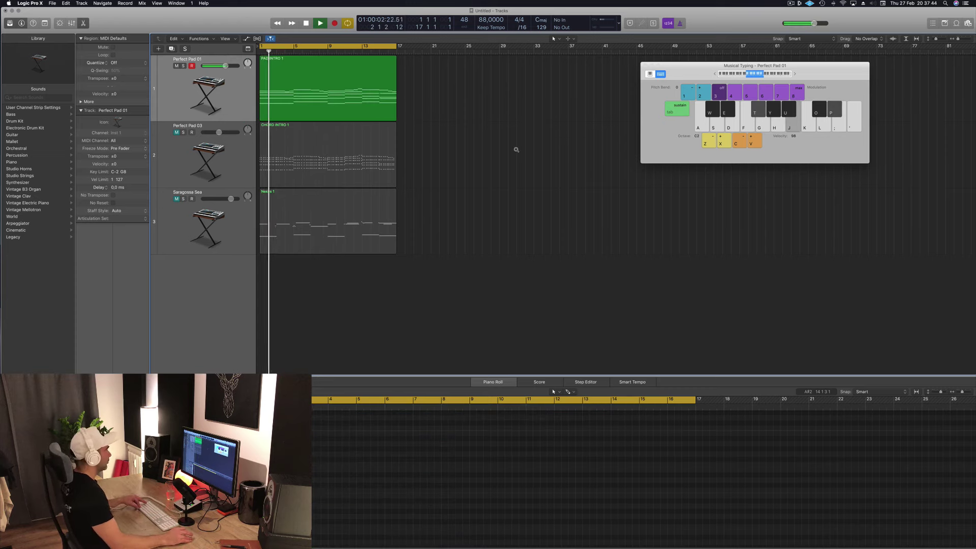
{"action": "key", "text": "super+Right"}
{"action": "scroll", "coordinate": [512, 152], "scroll_direction": "up", "scroll_amount": 3}
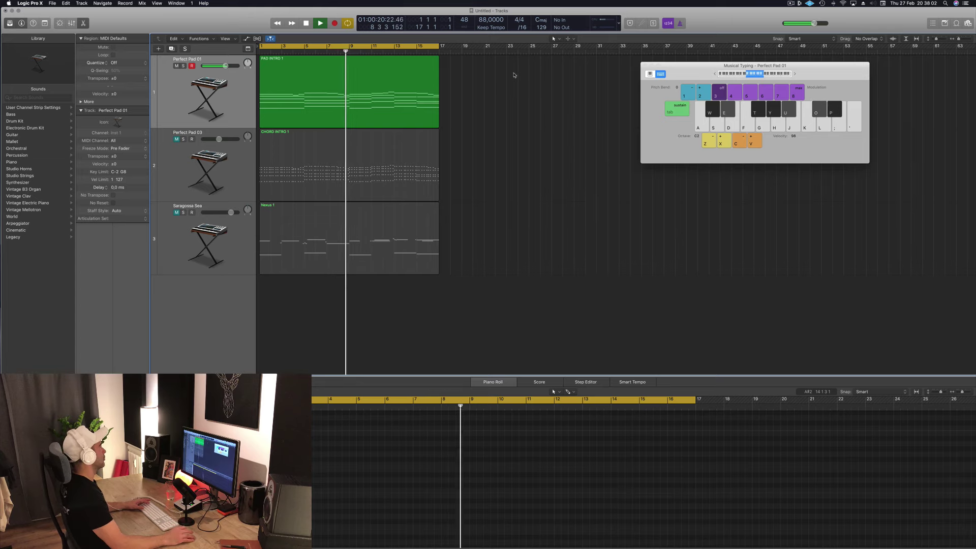
{"action": "key", "text": "space"}
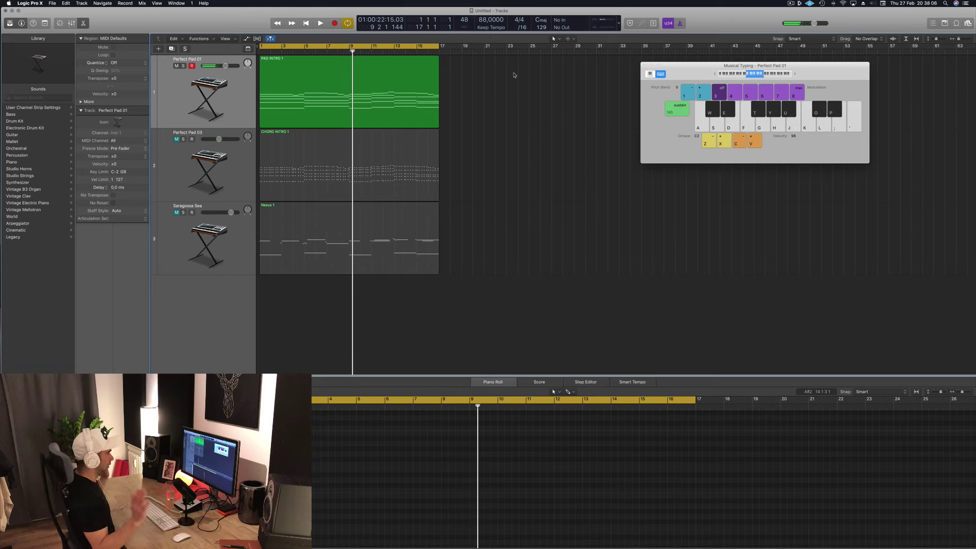
Unmute the Perfect Pad 03 track and play from the start, soloing it briefly to hear its chords.
{"action": "left_click", "coordinate": [186, 157]}
{"action": "key", "text": "Return"}
{"action": "key", "text": "space"}
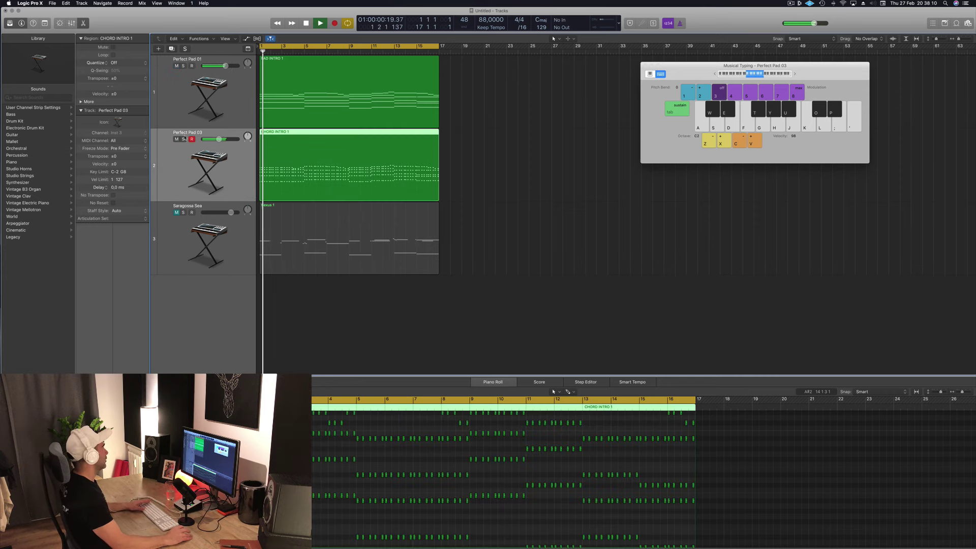
{"action": "left_click", "coordinate": [183, 139]}
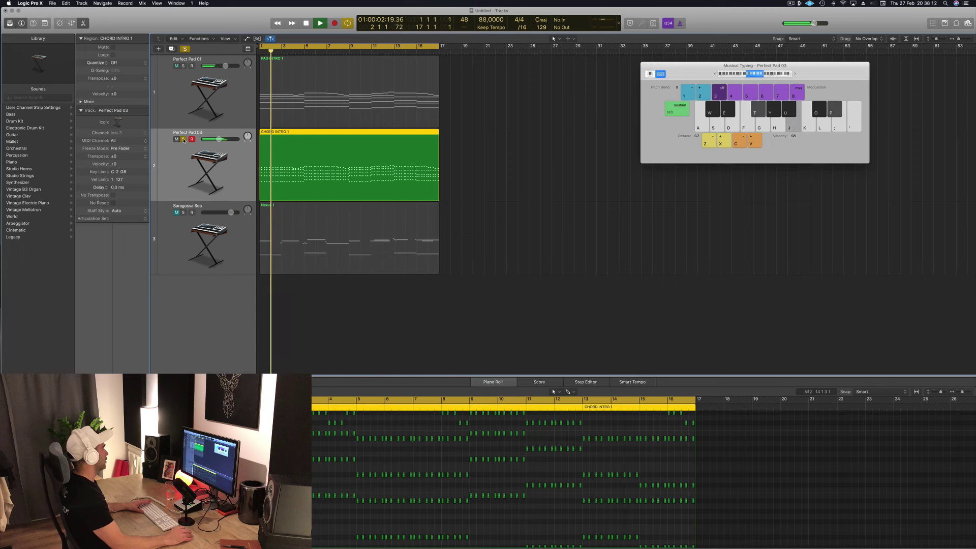
{"action": "left_click", "coordinate": [184, 139]}
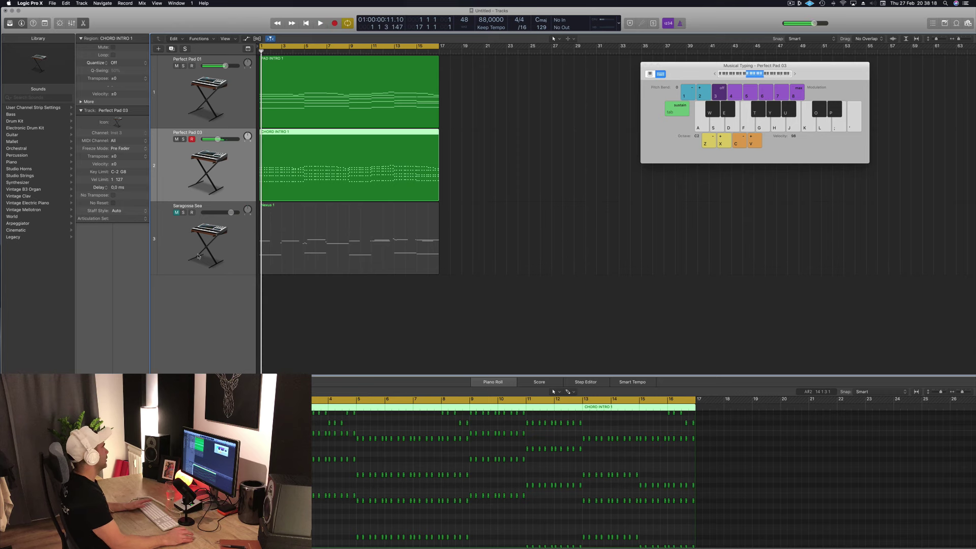
Unmute the Saragossa Sea track and add a low cut at about 335 Hz in its Channel EQ.
{"action": "left_click", "coordinate": [184, 228]}
{"action": "left_click", "coordinate": [177, 212]}
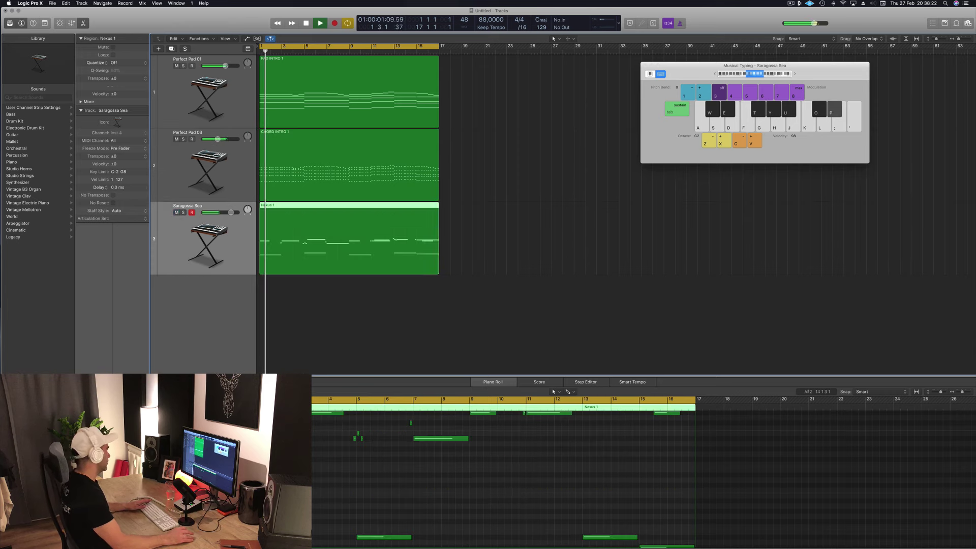
{"action": "left_click", "coordinate": [94, 394]}
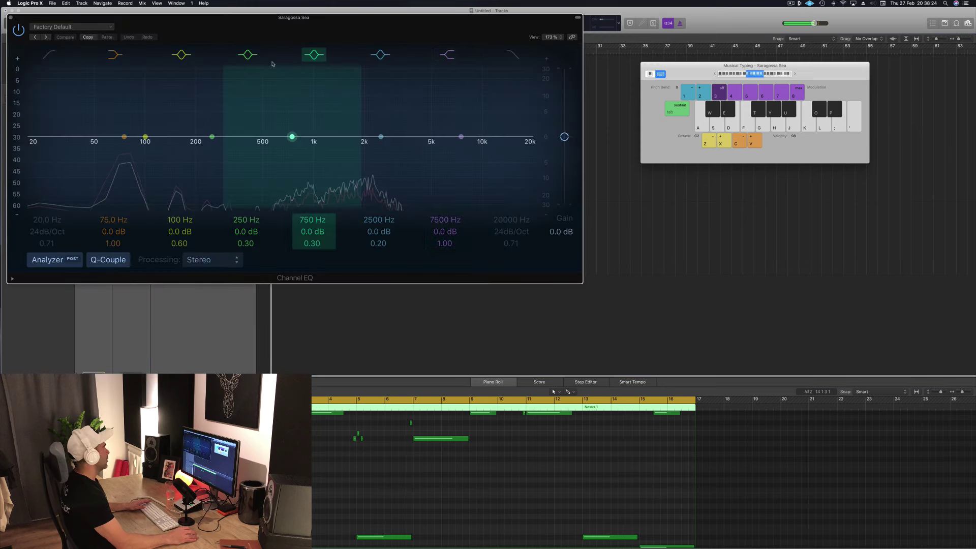
{"action": "left_click_drag", "start_coordinate": [280, 15], "coordinate": [412, 18]}
{"action": "left_click", "coordinate": [178, 55]}
{"action": "left_click_drag", "start_coordinate": [188, 140], "coordinate": [397, 150]}
{"action": "left_click_drag", "start_coordinate": [360, 31], "coordinate": [461, 42]}
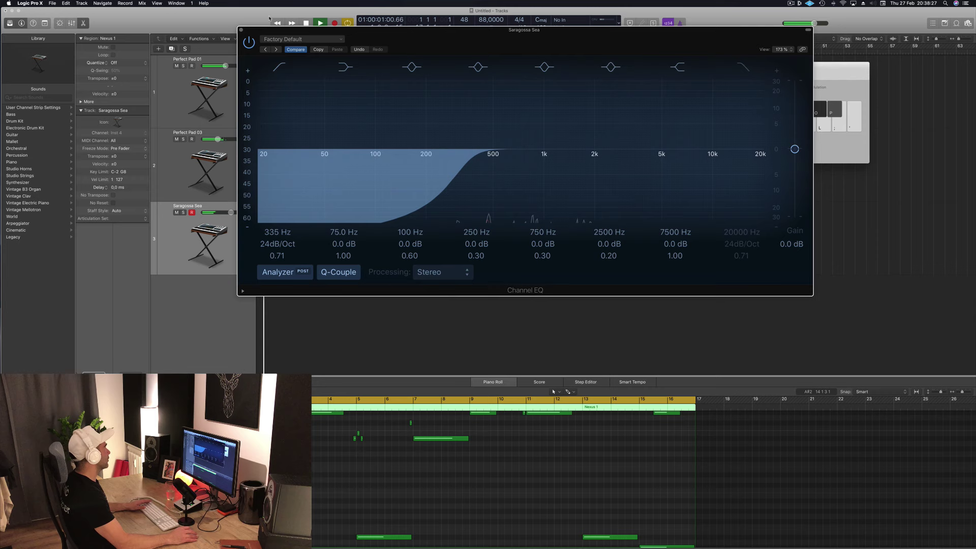
{"action": "left_click", "coordinate": [243, 31]}
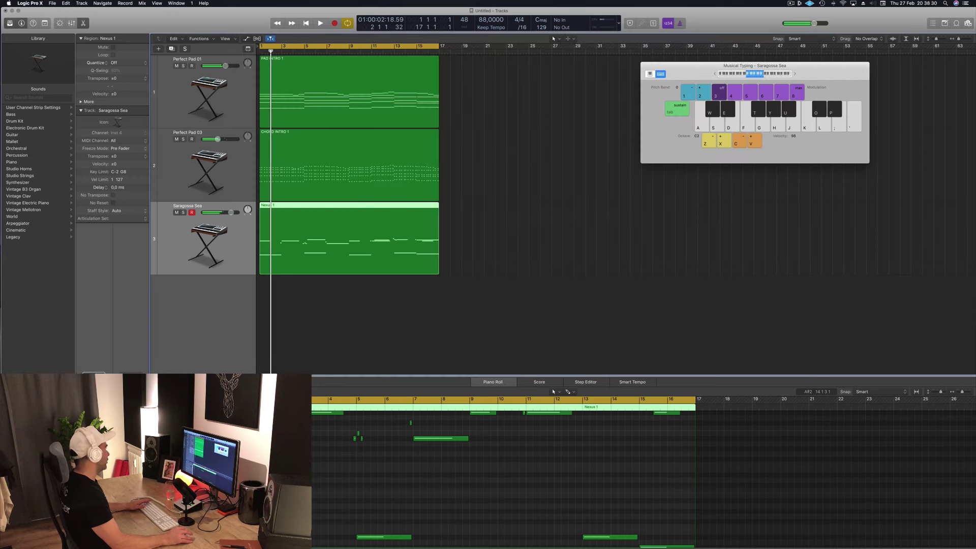
Lower the Saragossa Sea track's volume slightly and play the three tracks together from the start.
{"action": "key", "text": "Return"}
{"action": "key", "text": "space"}
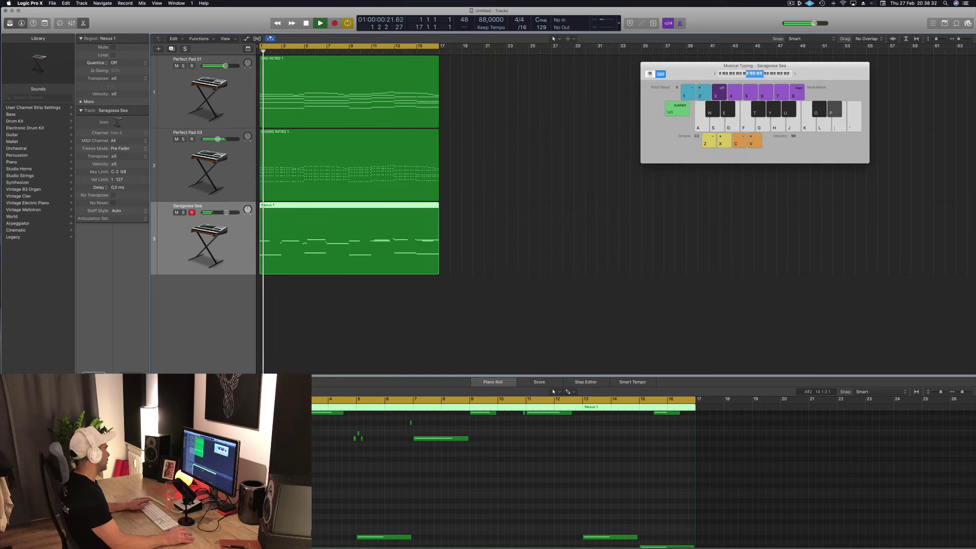
{"action": "left_click", "coordinate": [178, 92]}
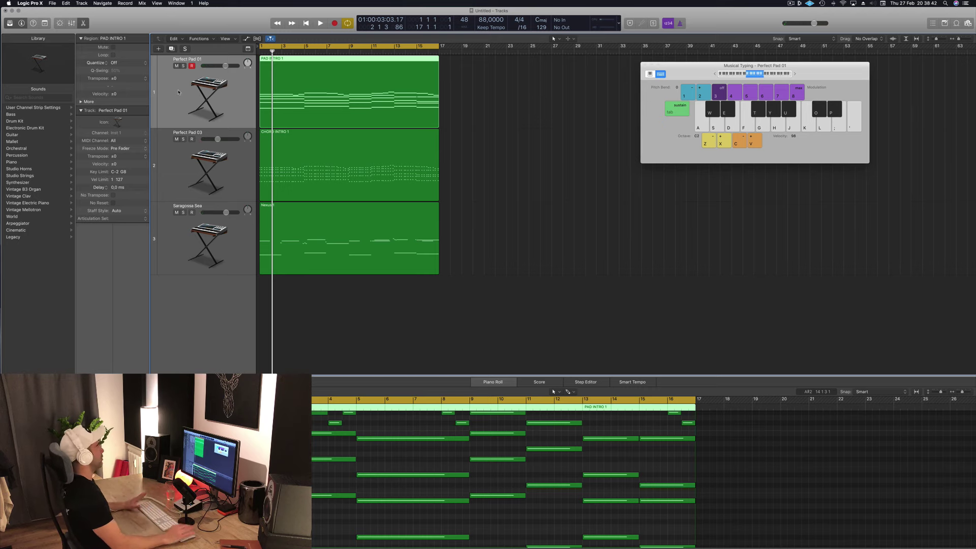
Repeat all three intro regions once so that the copies fill bars 17 to 33.
{"action": "left_click_drag", "start_coordinate": [687, 77], "coordinate": [710, 70]}
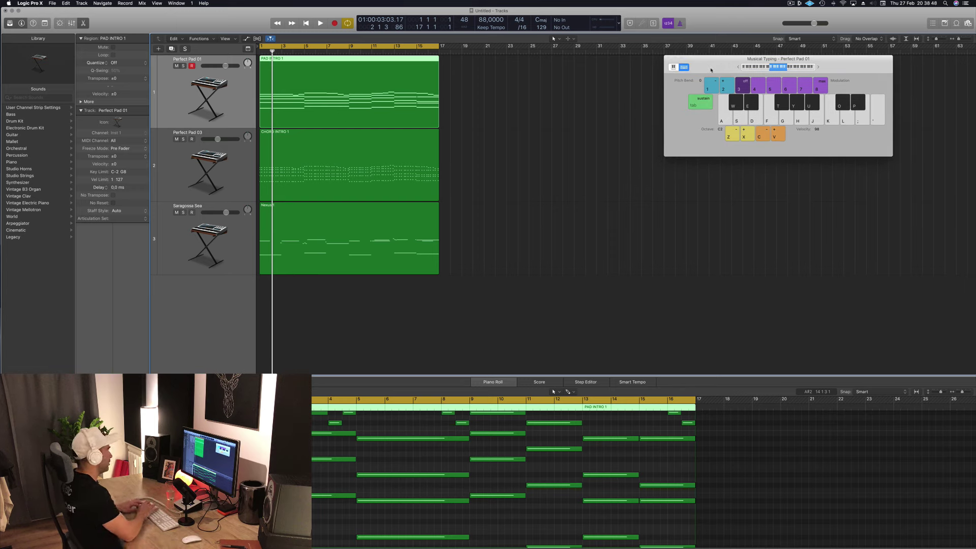
{"action": "key", "text": "super+a"}
{"action": "key", "text": "super+r"}
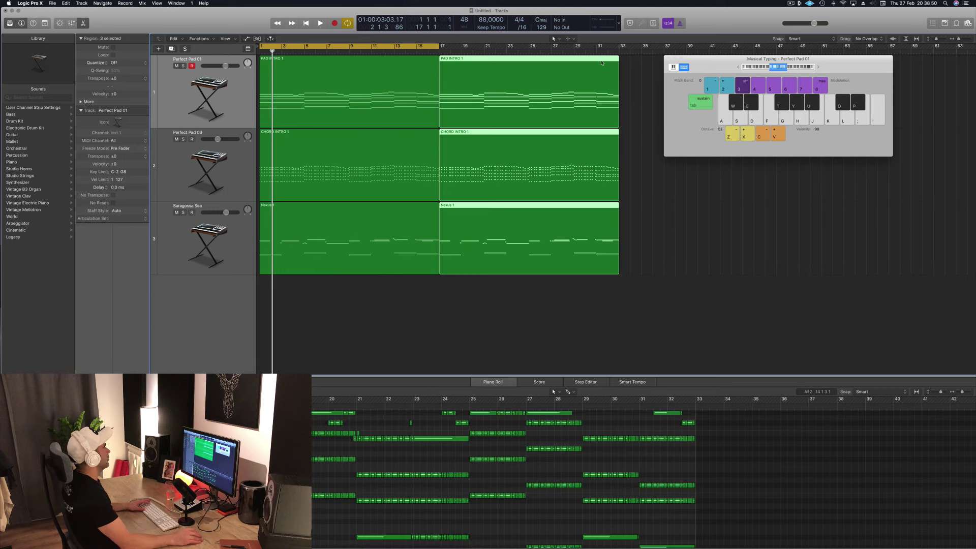
Resume playback and audition the Saragossa Sea track briefly in solo.
{"action": "left_click", "coordinate": [207, 91]}
{"action": "key", "text": "space"}
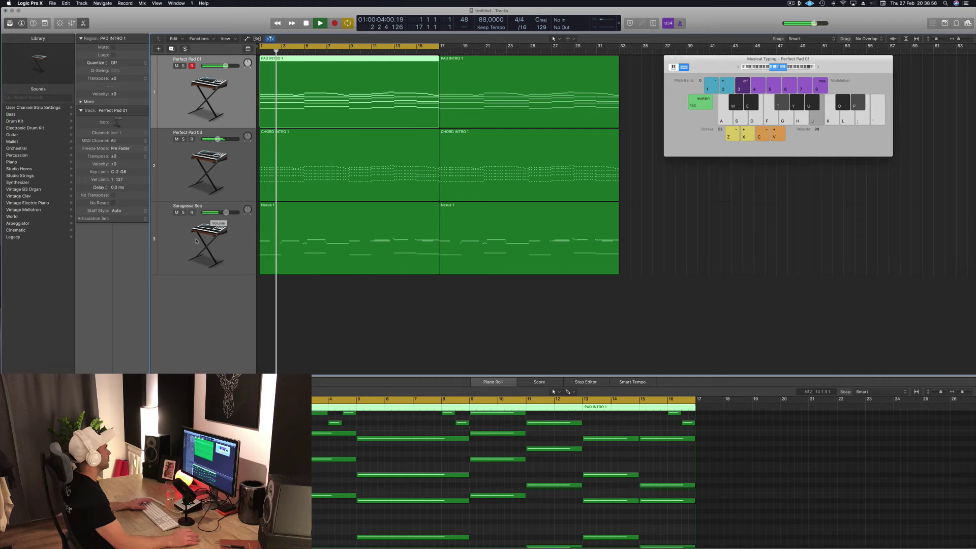
{"action": "left_click", "coordinate": [183, 212]}
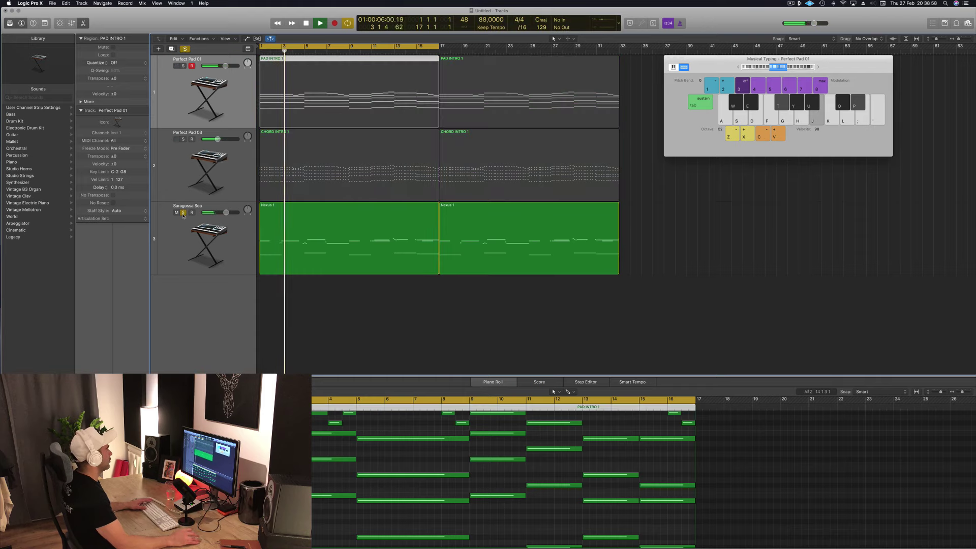
{"action": "left_click", "coordinate": [183, 212]}
Solo the Perfect Pad 03 track and open its Alchemy instrument in the Advanced view.
{"action": "left_click", "coordinate": [183, 139]}
{"action": "left_click", "coordinate": [178, 162]}
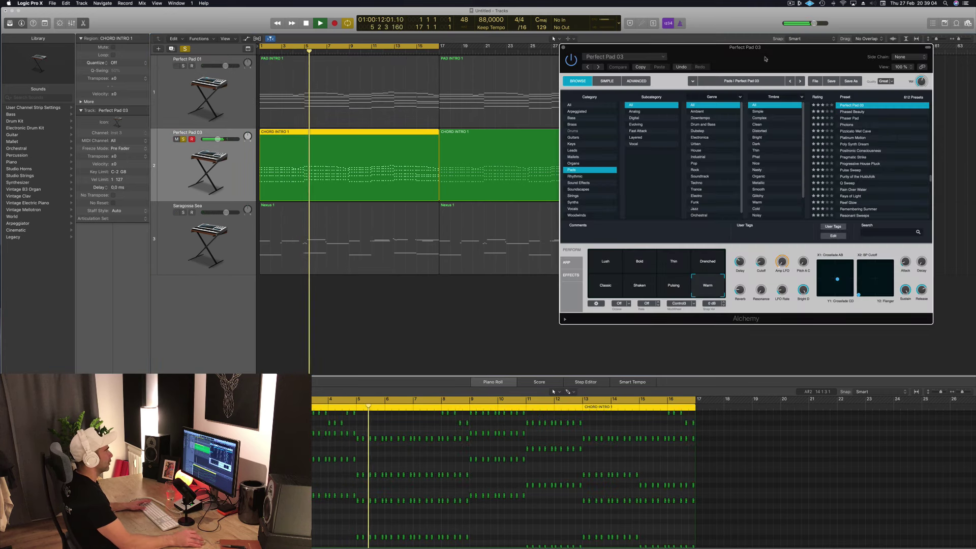
{"action": "left_click_drag", "start_coordinate": [763, 59], "coordinate": [599, 74]}
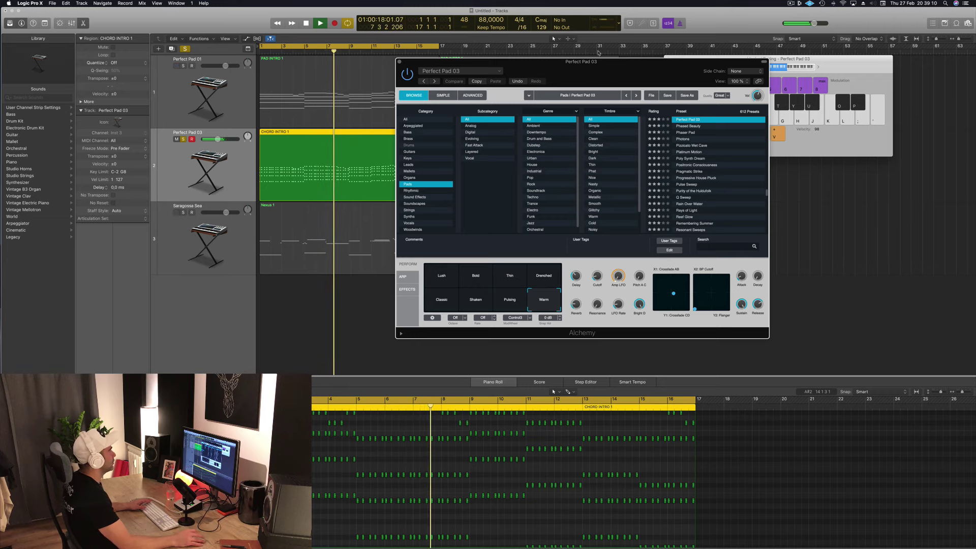
{"action": "left_click", "coordinate": [473, 96]}
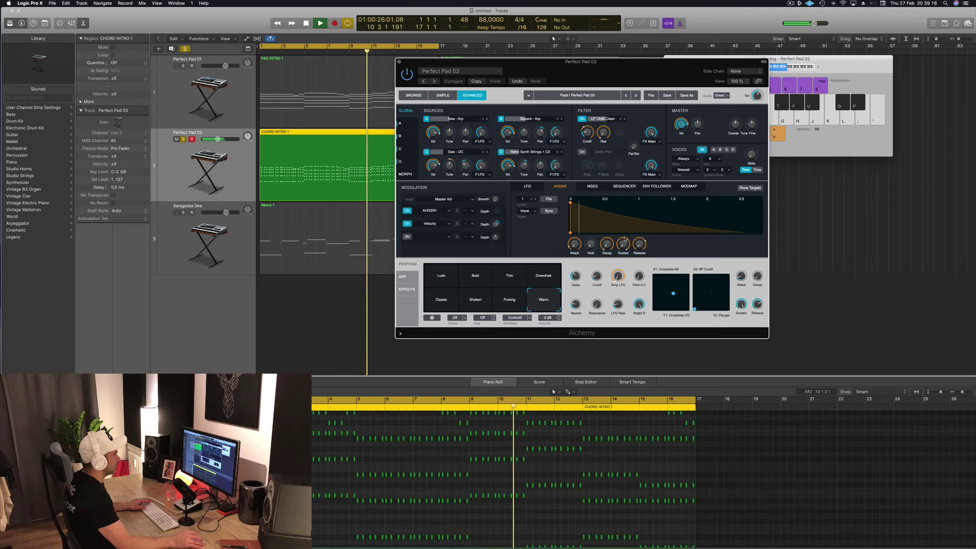
Reshape the Perfect Pad 03 sound with an envelope decay of about 0.5 s, more sustain and a shifted Crossfade pad, lowering the track volume slightly.
{"action": "mouse_move", "coordinate": [640, 245]}
{"action": "left_mouse_down"}
{"action": "mouse_move", "coordinate": [650, 212]}
{"action": "mouse_move", "coordinate": [639, 260]}
{"action": "mouse_move", "coordinate": [626, 237]}
{"action": "left_mouse_up"}
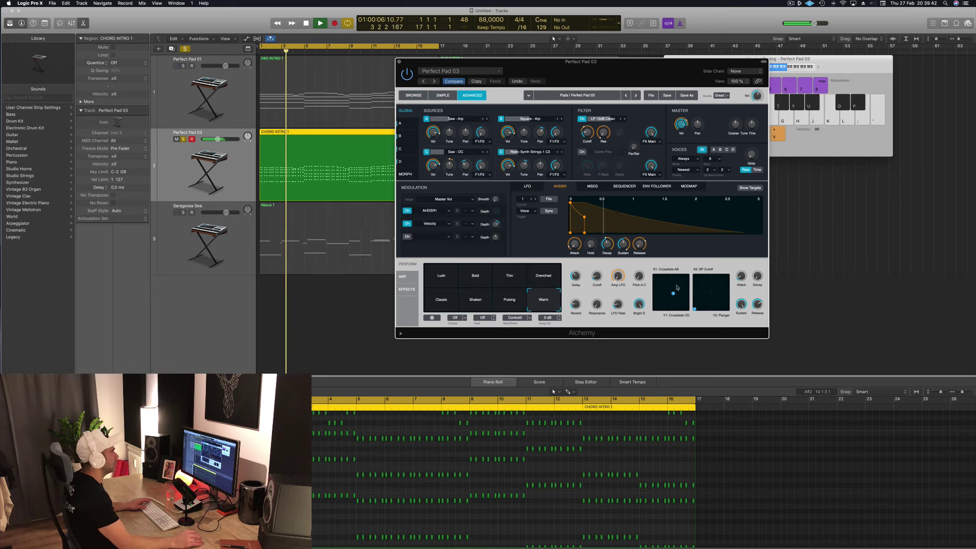
{"action": "mouse_move", "coordinate": [673, 293]}
{"action": "left_mouse_down"}
{"action": "mouse_move", "coordinate": [656, 278]}
{"action": "mouse_move", "coordinate": [658, 308]}
{"action": "mouse_move", "coordinate": [664, 278]}
{"action": "left_mouse_up"}
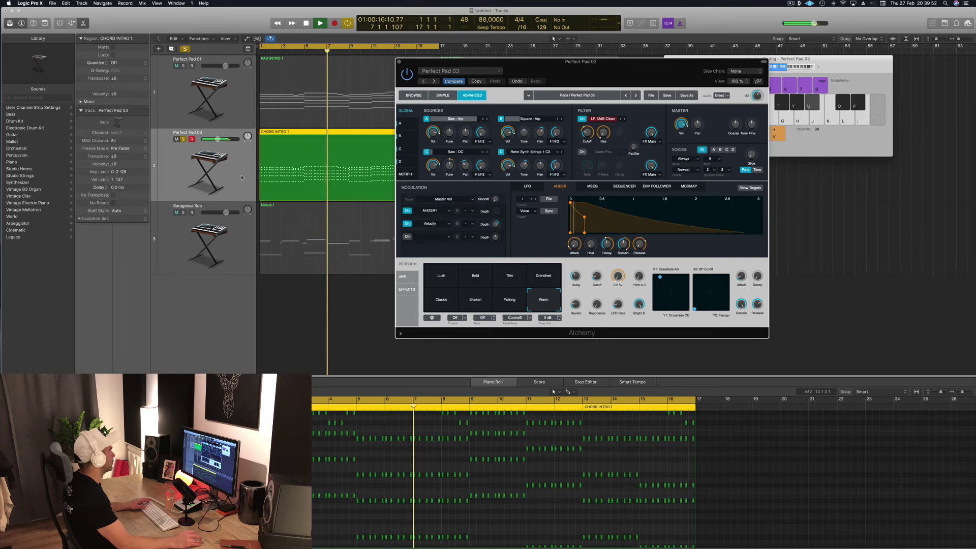
{"action": "left_click_drag", "start_coordinate": [217, 139], "coordinate": [215, 139]}
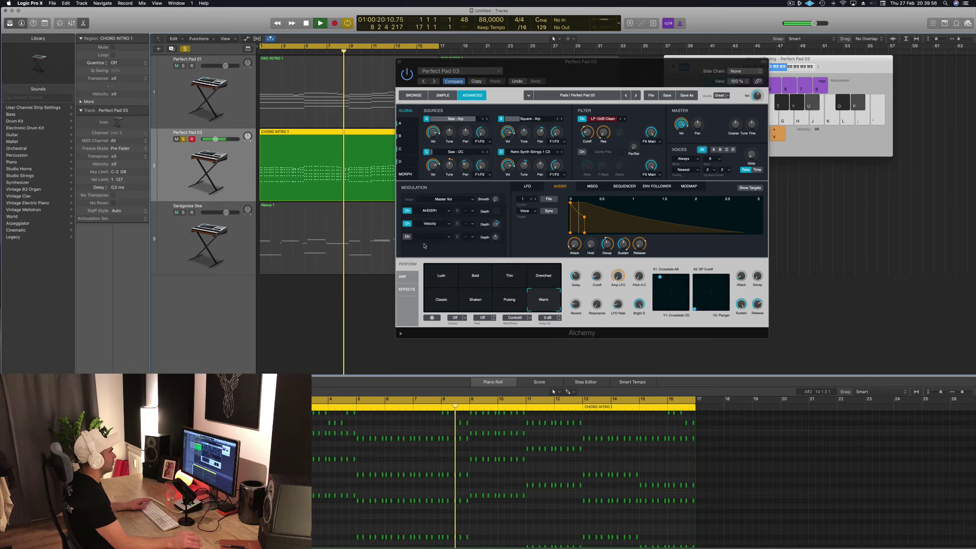
{"action": "mouse_move", "coordinate": [584, 217]}
{"action": "left_mouse_down"}
{"action": "mouse_move", "coordinate": [576, 217]}
{"action": "mouse_move", "coordinate": [598, 217]}
{"action": "left_mouse_up"}
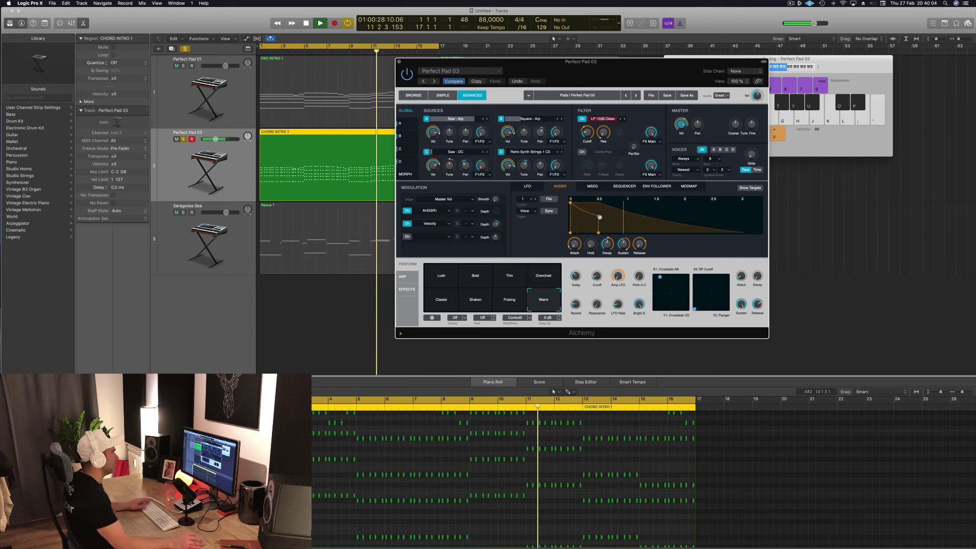
Raise Alchemy's Amp LFO and Pitch A-C controls after trying the BP Cutoff/Flanger pad, and close the instrument window.
{"action": "left_click_drag", "start_coordinate": [694, 309], "coordinate": [689, 279]}
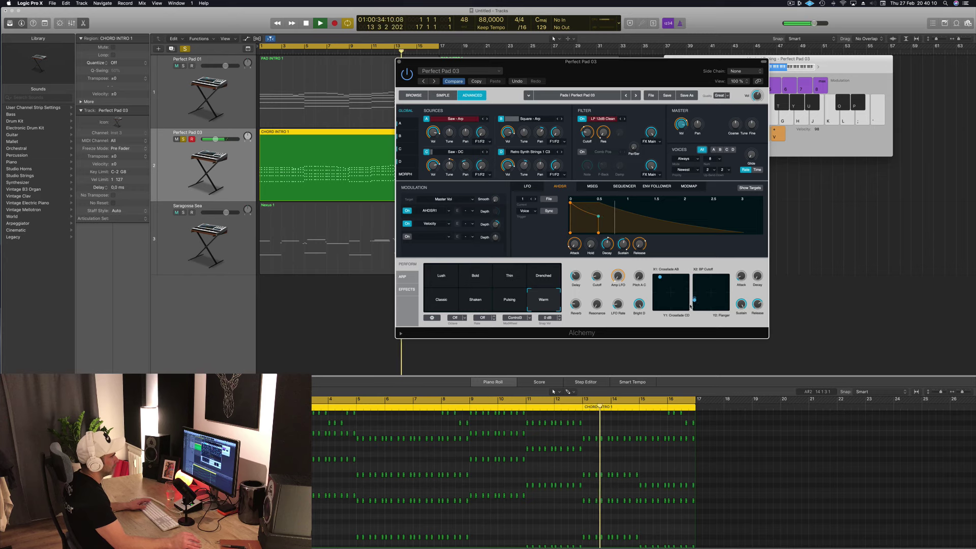
{"action": "left_click_drag", "start_coordinate": [630, 59], "coordinate": [705, 47]}
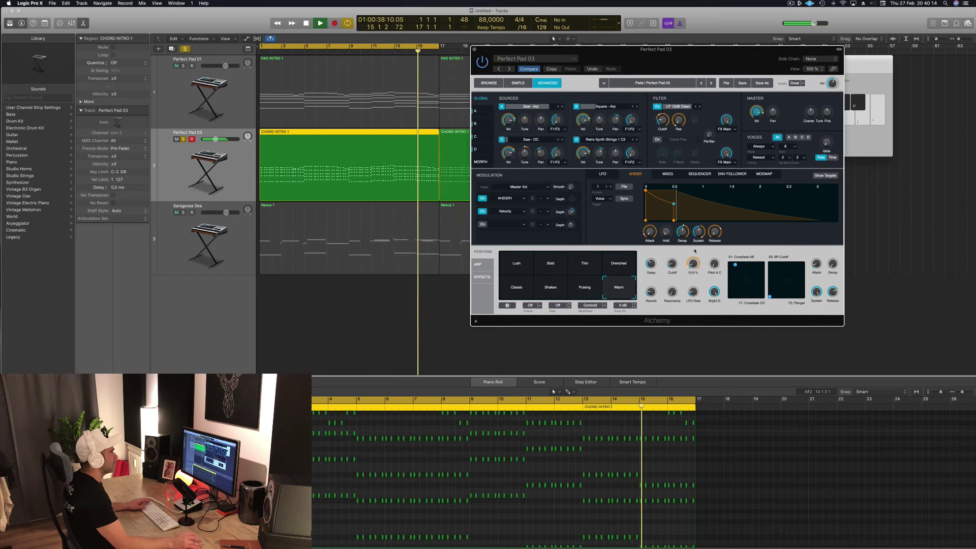
{"action": "left_click_drag", "start_coordinate": [691, 269], "coordinate": [692, 264]}
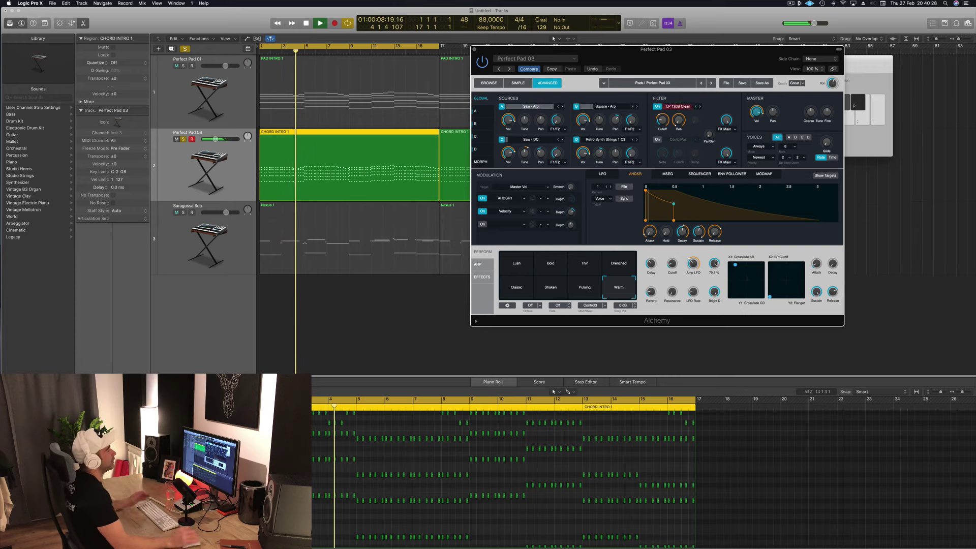
{"action": "left_click_drag", "start_coordinate": [752, 56], "coordinate": [774, 65]}
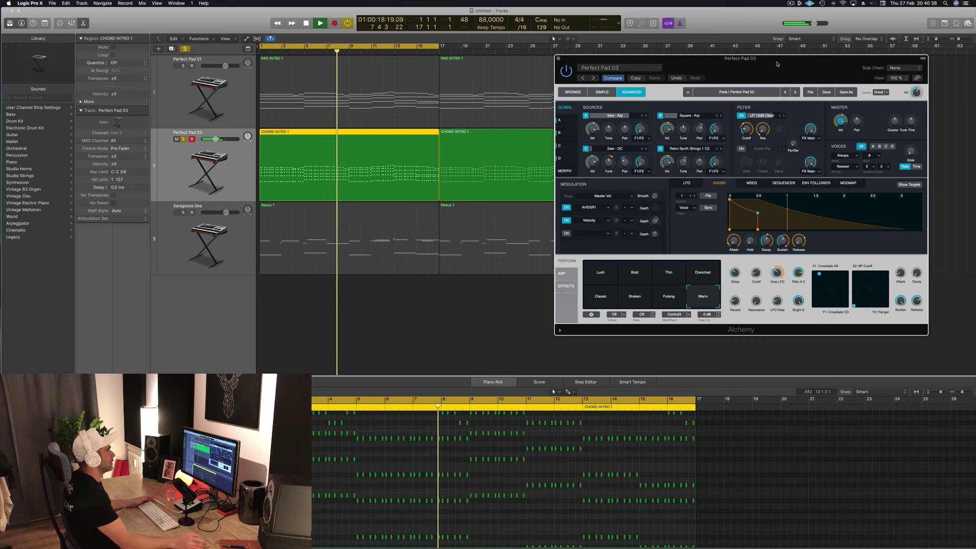
{"action": "left_click_drag", "start_coordinate": [774, 65], "coordinate": [675, 62]}
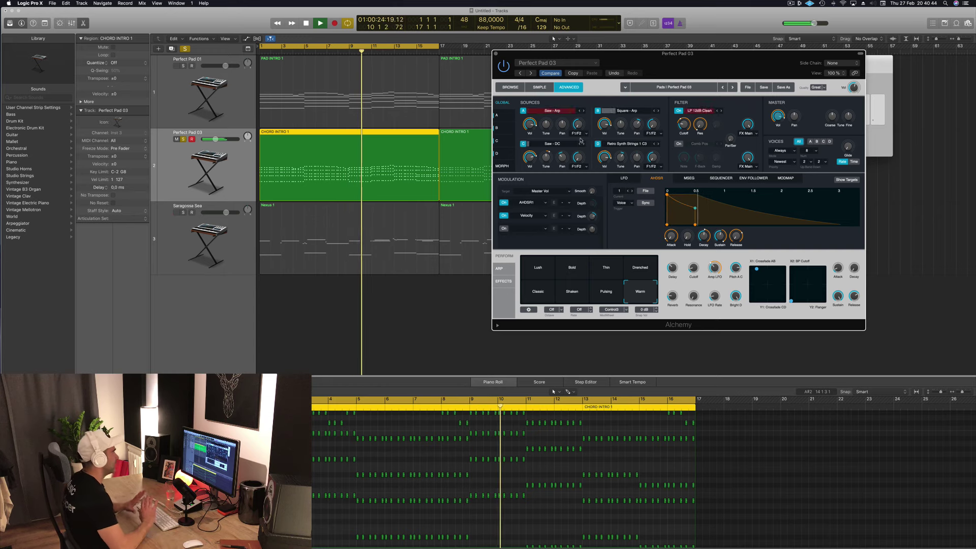
{"action": "left_click_drag", "start_coordinate": [700, 67], "coordinate": [651, 69]}
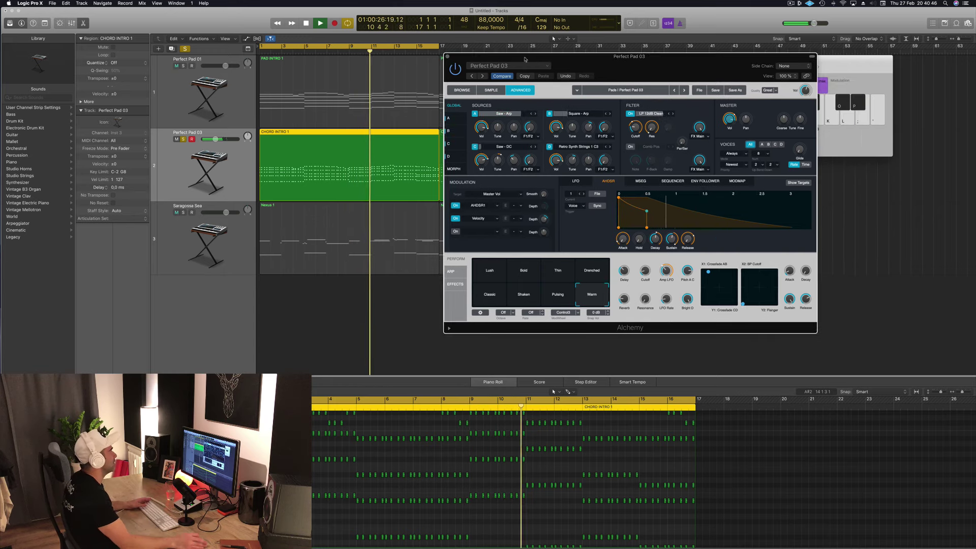
{"action": "left_click", "coordinate": [448, 57]}
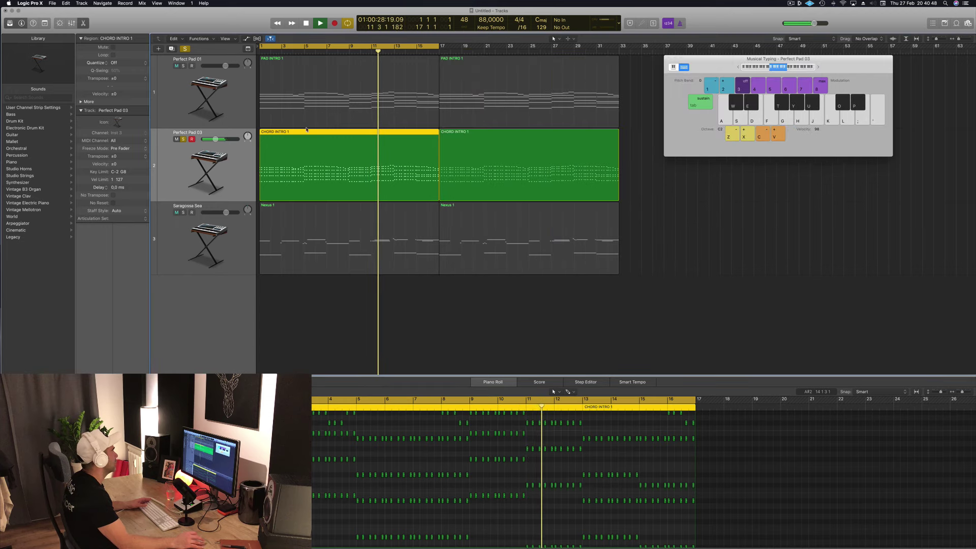
Play from the start, solo Saragossa Sea alongside Perfect Pad 03 at a lower volume, and select the first CHORD INTRO 1 region.
{"action": "key", "text": "space"}
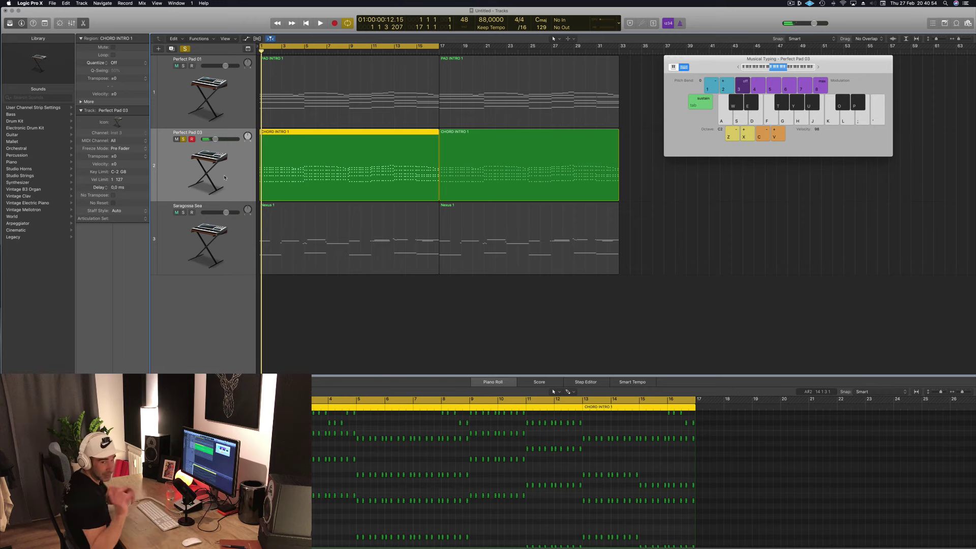
{"action": "key", "text": "space"}
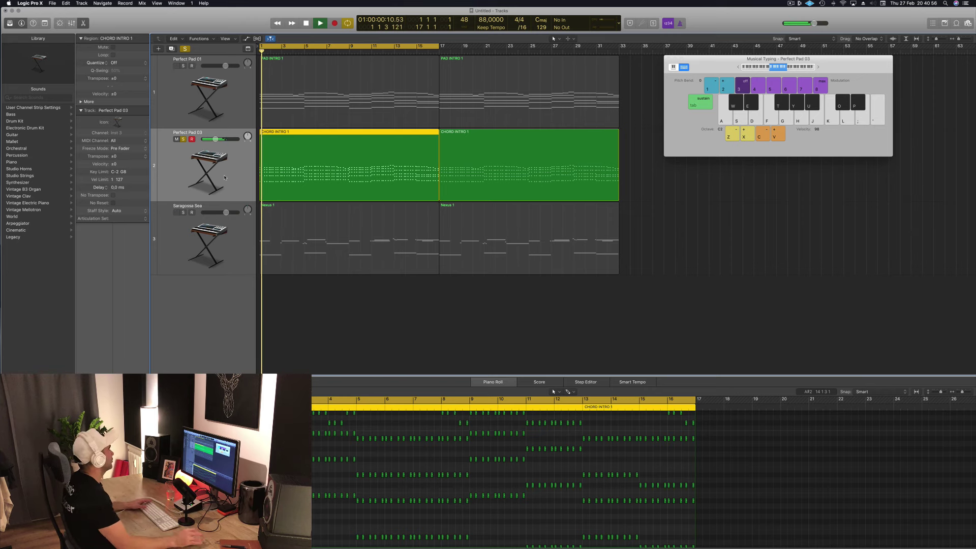
{"action": "left_click", "coordinate": [176, 223]}
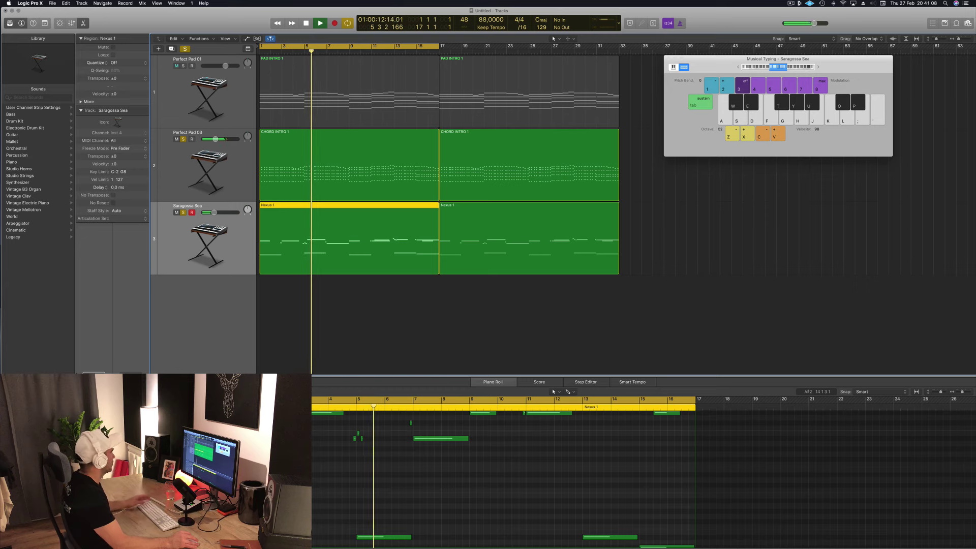
{"action": "key", "text": "space"}
{"action": "left_click", "coordinate": [371, 185]}
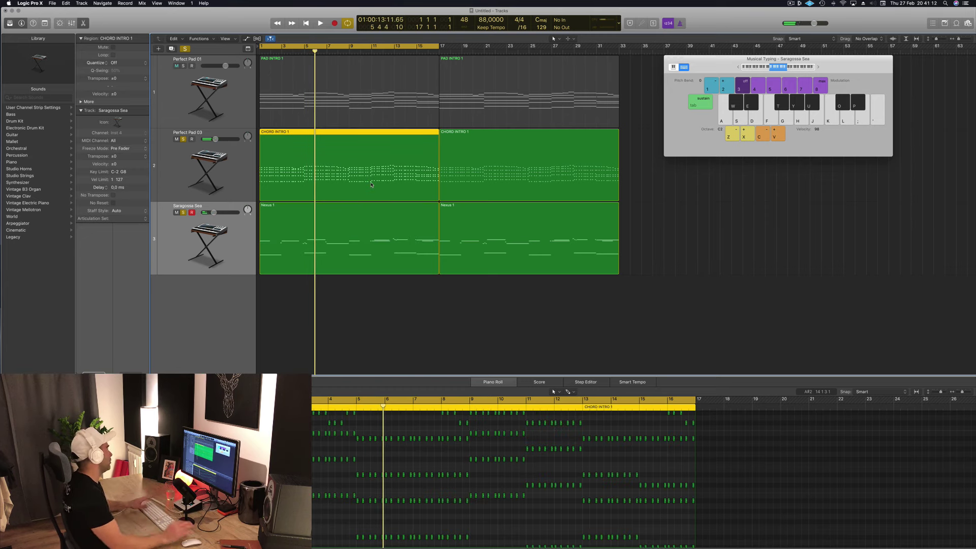
Select the Perfect Pad 01 track, clear all solos, and play every track from the start with Perfect Pad 01 at a lower volume.
{"action": "key", "text": "Return"}
{"action": "key", "text": "space"}
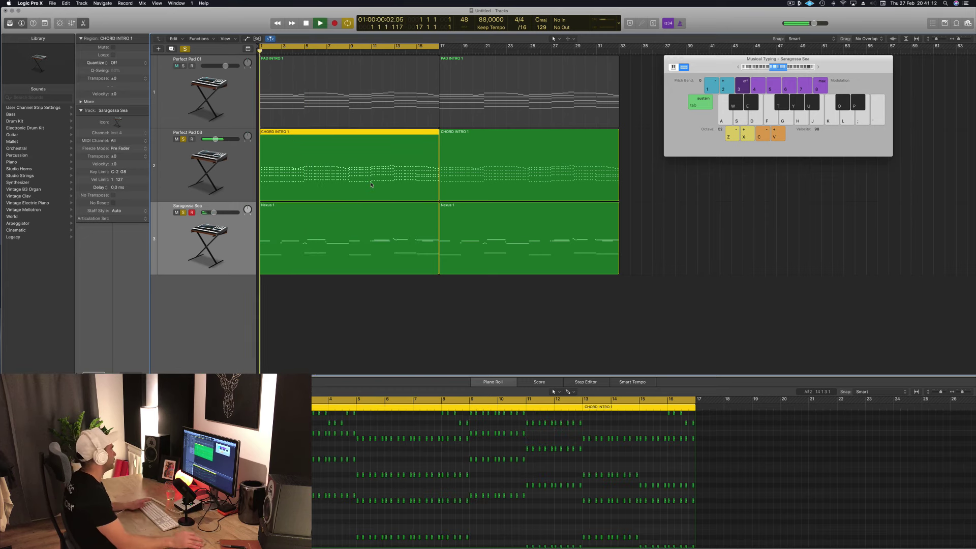
{"action": "left_click", "coordinate": [233, 98]}
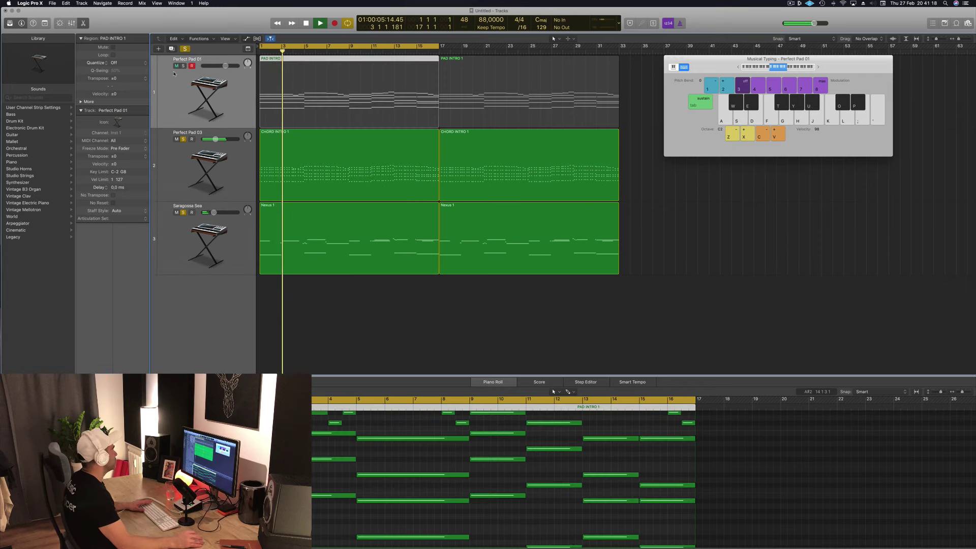
{"action": "left_click", "coordinate": [185, 48]}
{"action": "key", "text": "space"}
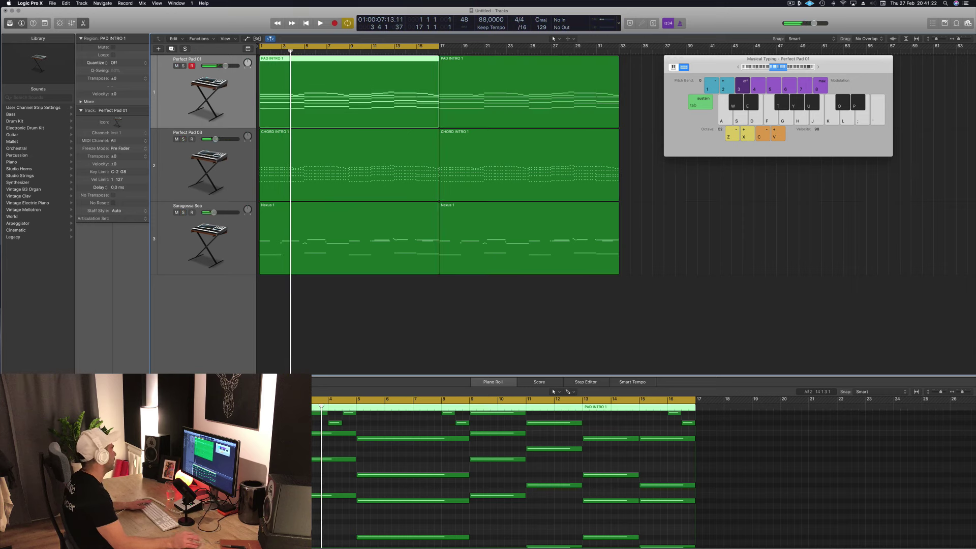
{"action": "key", "text": "Return"}
{"action": "key", "text": "space"}
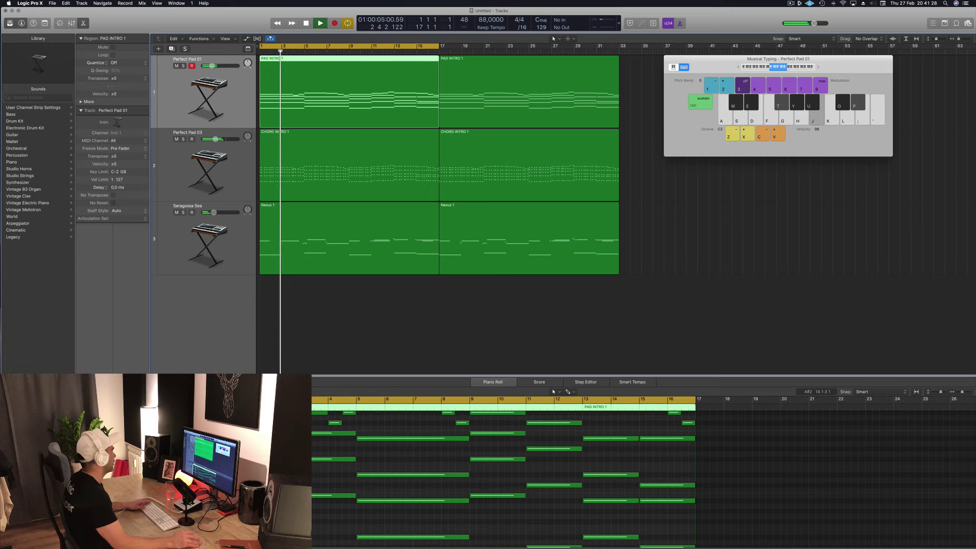
Open Perfect Pad 01's Alchemy instrument and try its Soft performance snapshot with the track volume raised slightly.
{"action": "left_click", "coordinate": [96, 407]}
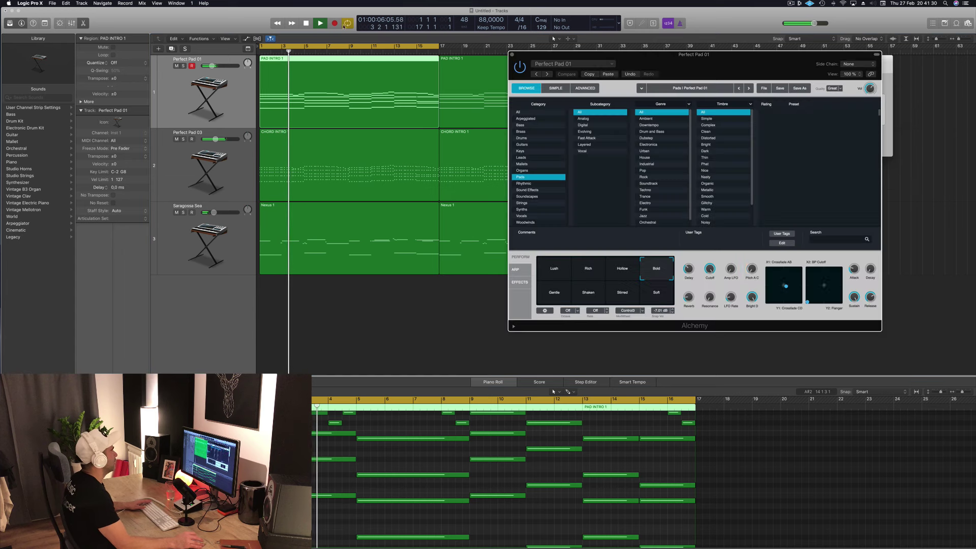
{"action": "left_click_drag", "start_coordinate": [684, 64], "coordinate": [630, 85]}
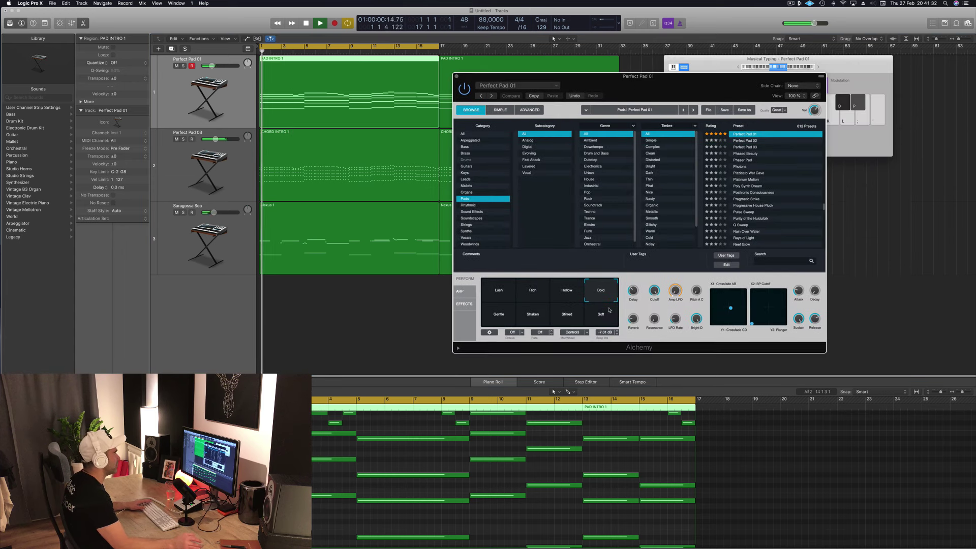
{"action": "left_click", "coordinate": [601, 318]}
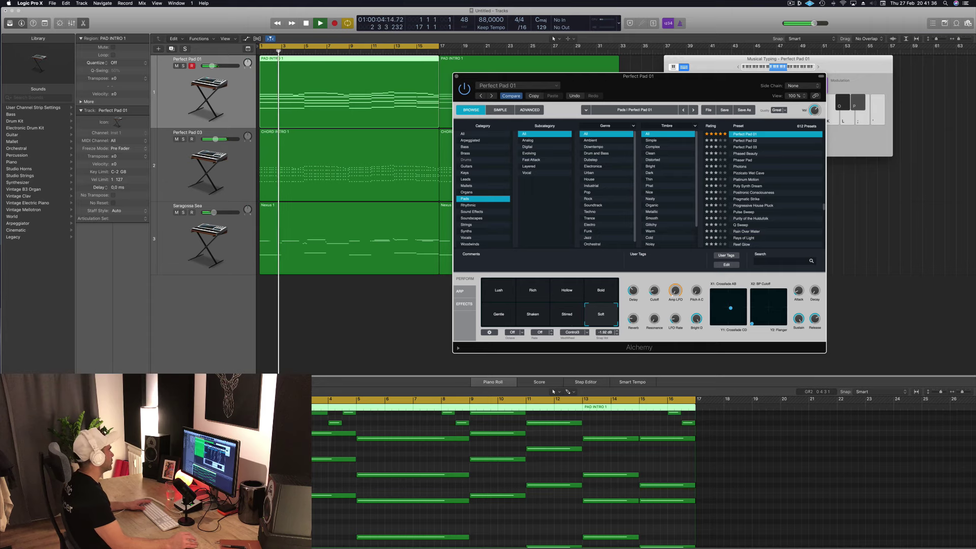
{"action": "left_click_drag", "start_coordinate": [211, 66], "coordinate": [215, 66]}
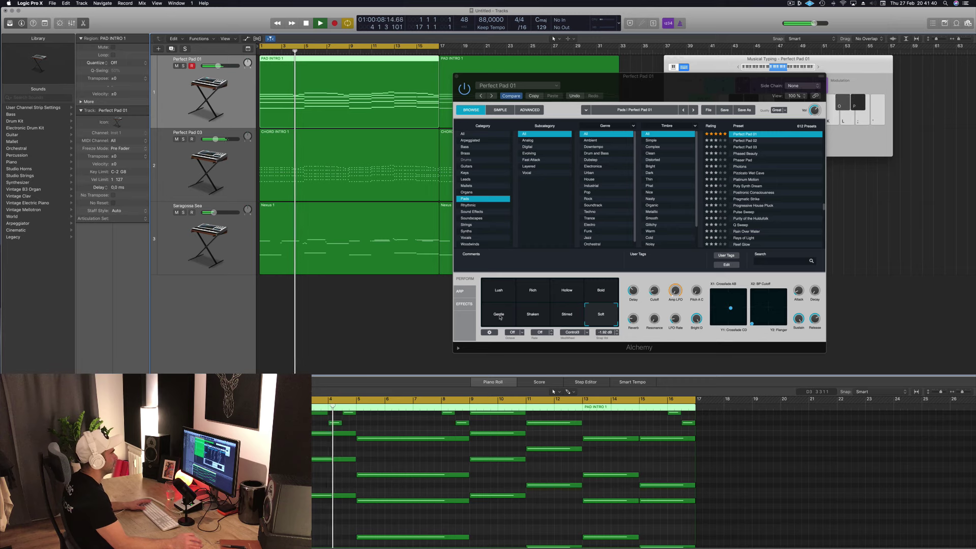
Audition the Gentle, Shaken, Rich and Lush snapshots of Perfect Pad 01 during playback, return to Bold, and stop playback.
{"action": "left_click", "coordinate": [514, 317]}
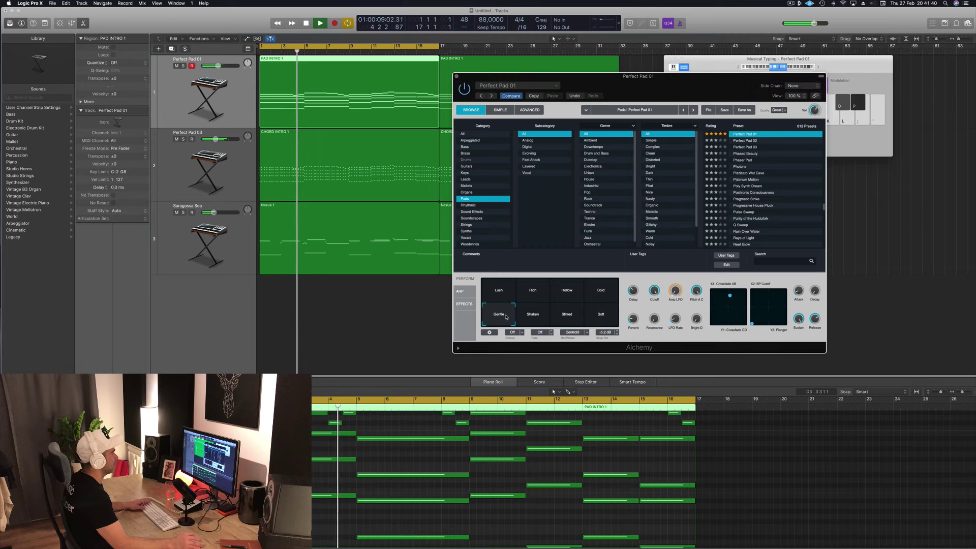
{"action": "left_click", "coordinate": [532, 318]}
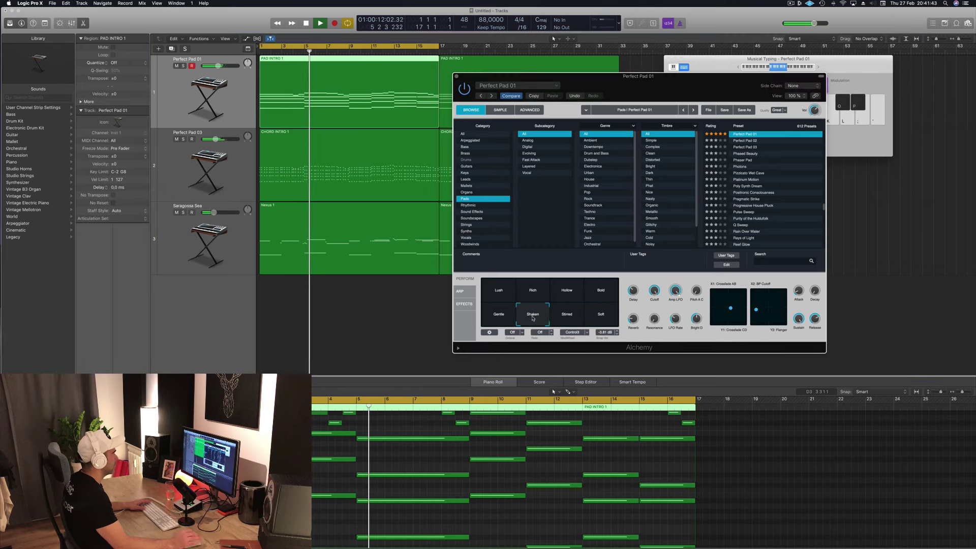
{"action": "left_click", "coordinate": [565, 319]}
{"action": "left_click", "coordinate": [566, 291]}
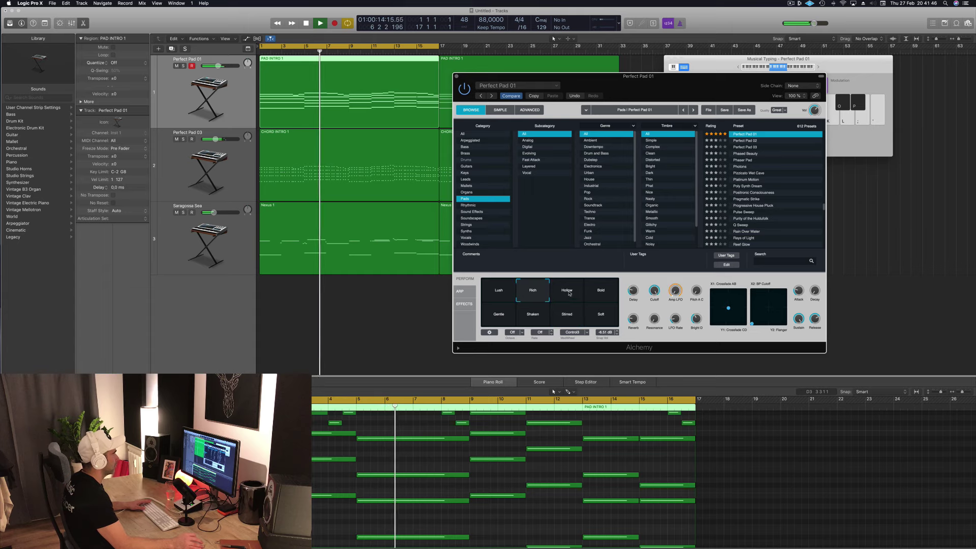
{"action": "left_click", "coordinate": [600, 293]}
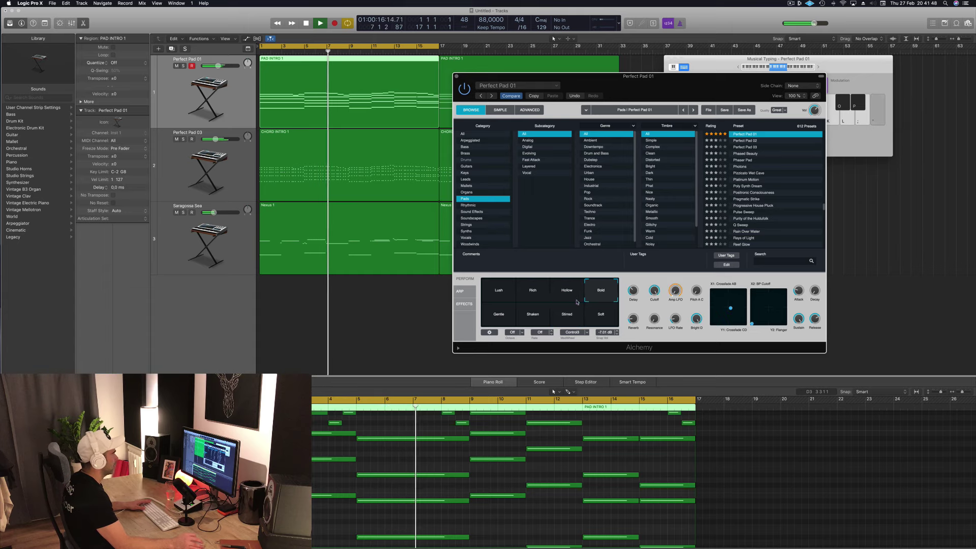
{"action": "left_click", "coordinate": [496, 295]}
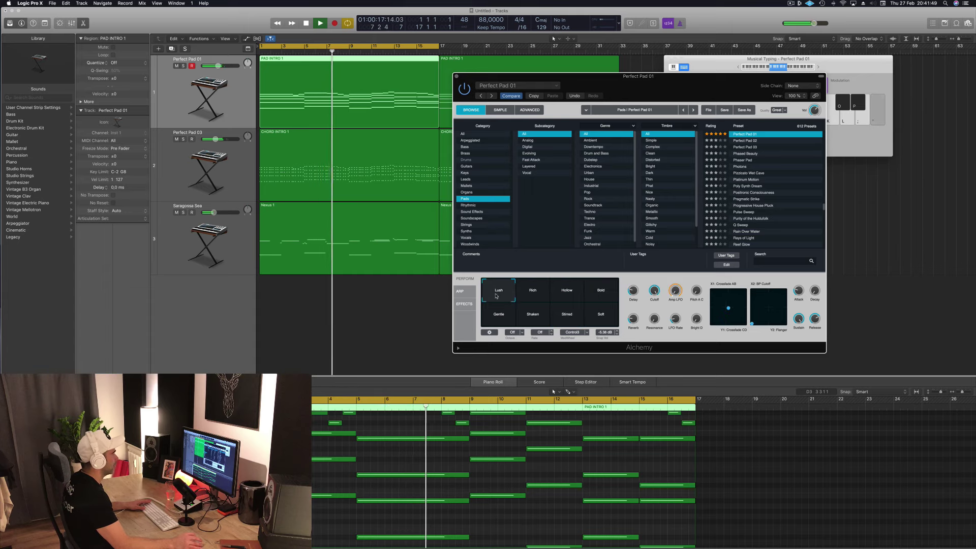
{"action": "left_click", "coordinate": [600, 295]}
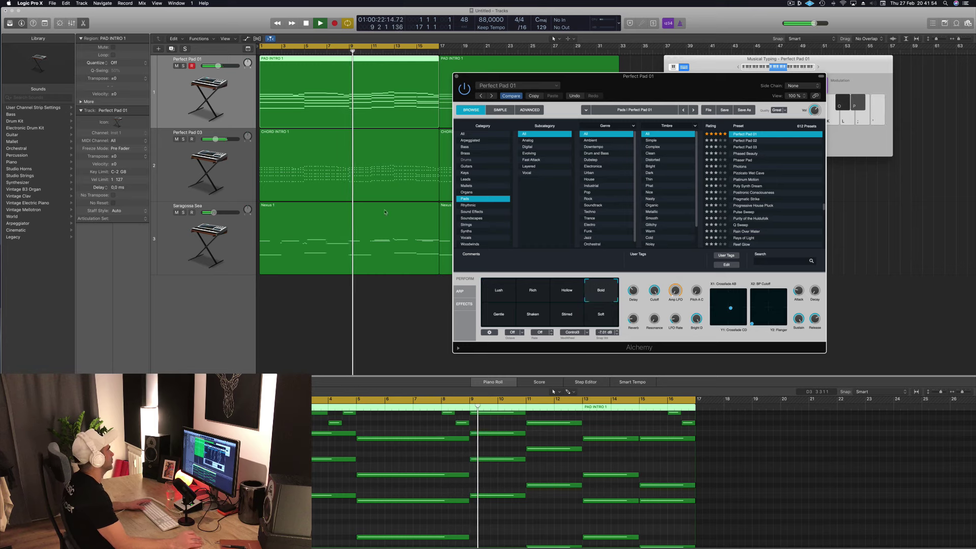
{"action": "key", "text": "space"}
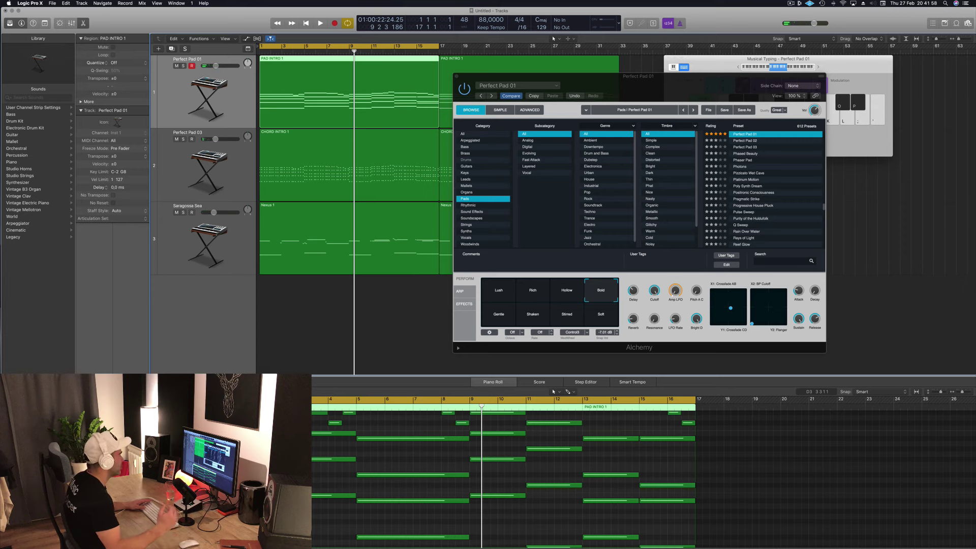
Compare the Lush and Rich snapshots against Bold at a slightly lower track volume, keep Bold, and close the Alchemy window.
{"action": "key", "text": "space"}
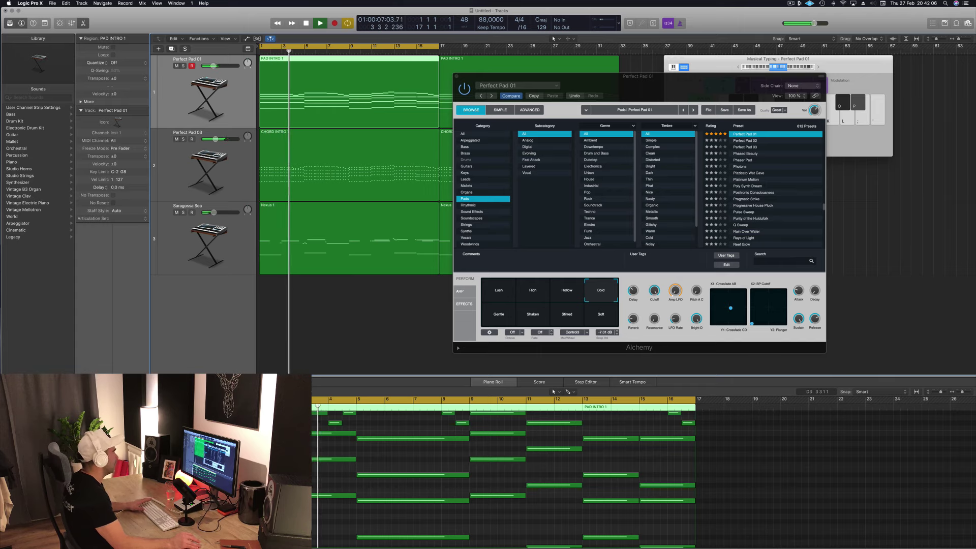
{"action": "left_click", "coordinate": [524, 289]}
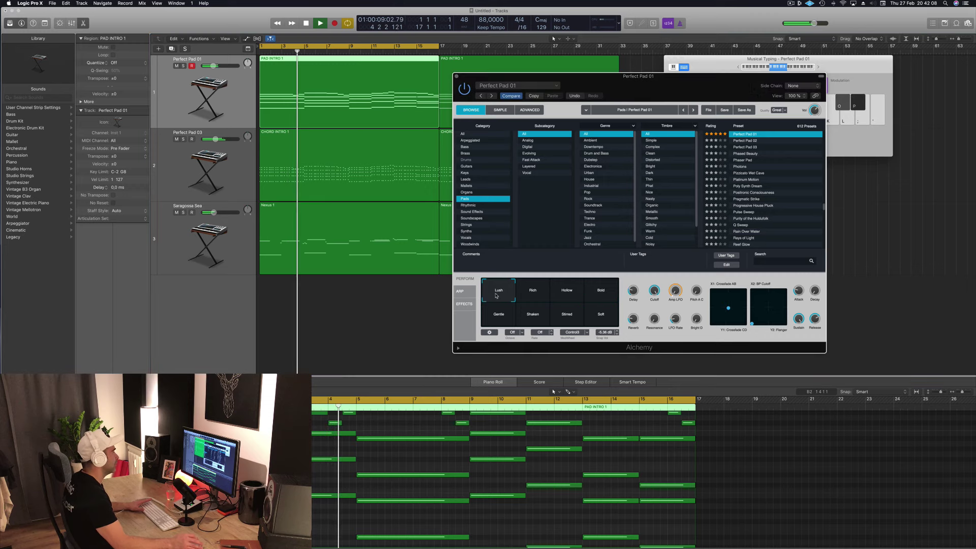
{"action": "left_click", "coordinate": [522, 296]}
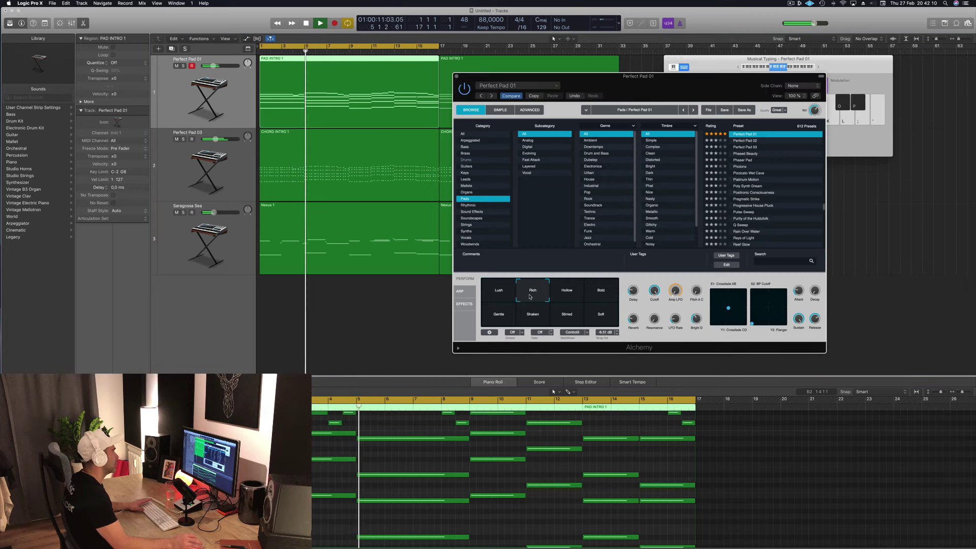
{"action": "left_click", "coordinate": [597, 293]}
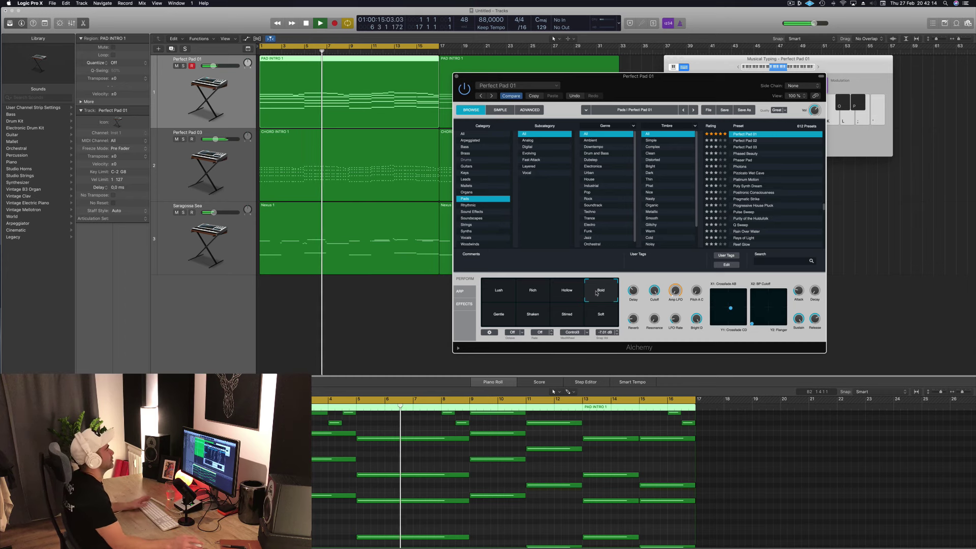
{"action": "left_click_drag", "start_coordinate": [674, 85], "coordinate": [650, 84]}
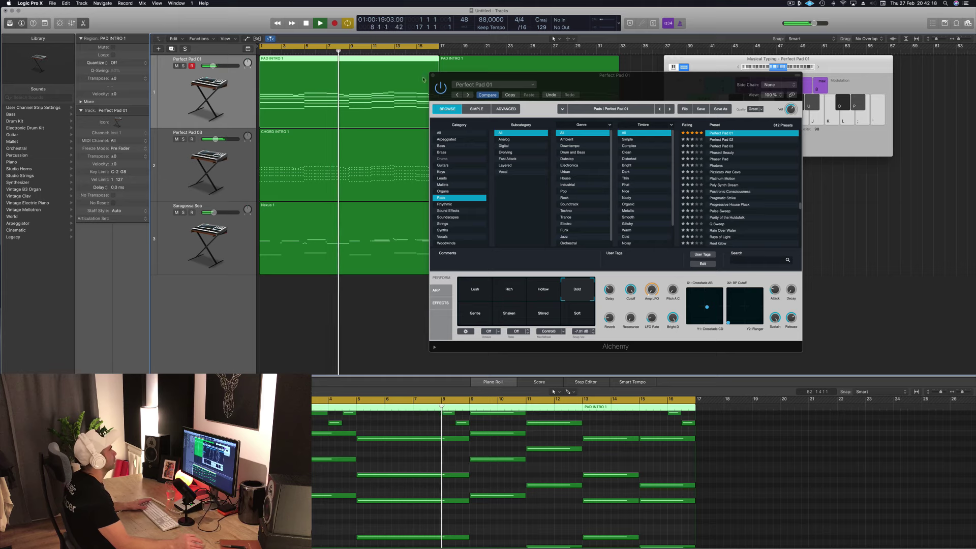
{"action": "left_click", "coordinate": [436, 99]}
{"action": "key", "text": "super+w"}
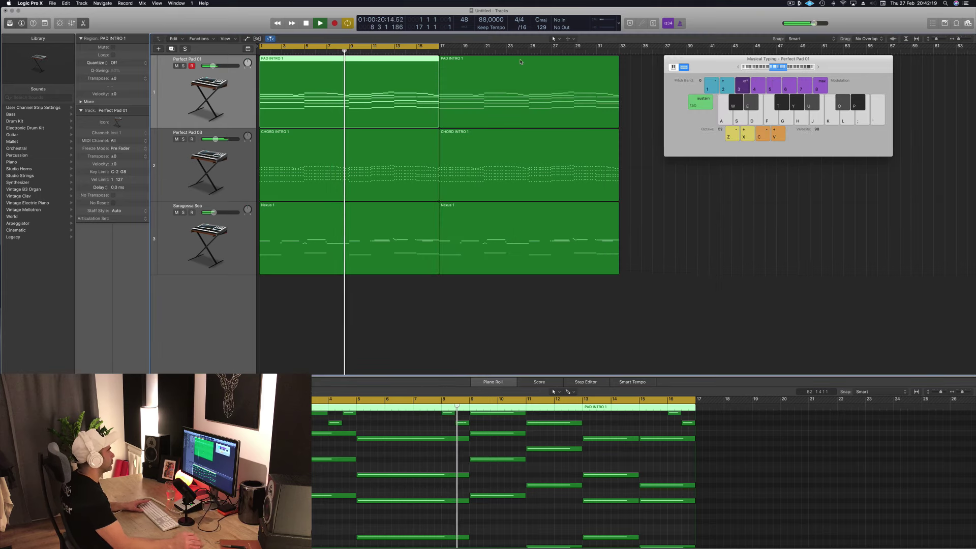
Add a duplicate instrument track below Saragossa Sea and load the Orchestral Kit sound on it.
{"action": "left_click", "coordinate": [394, 341]}
{"action": "left_click", "coordinate": [183, 243]}
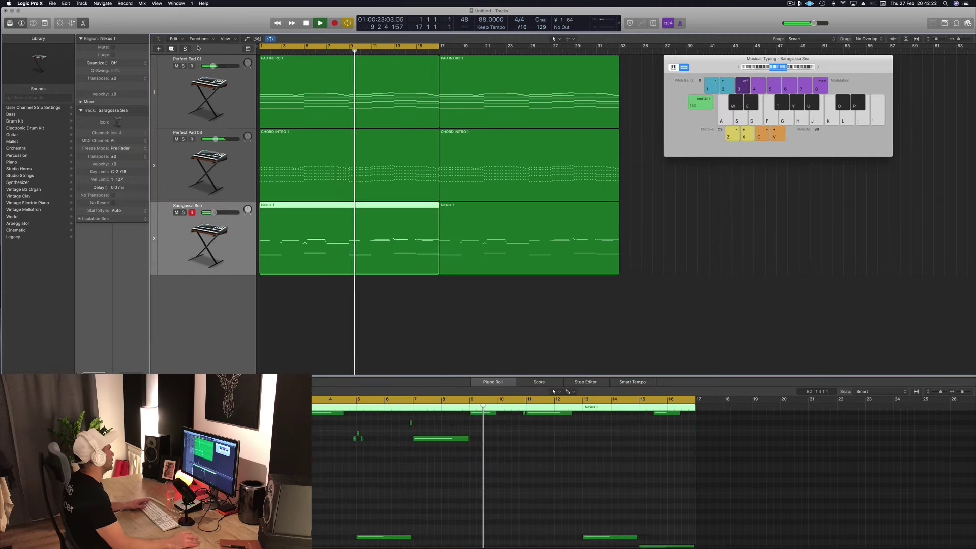
{"action": "key", "text": "super+d"}
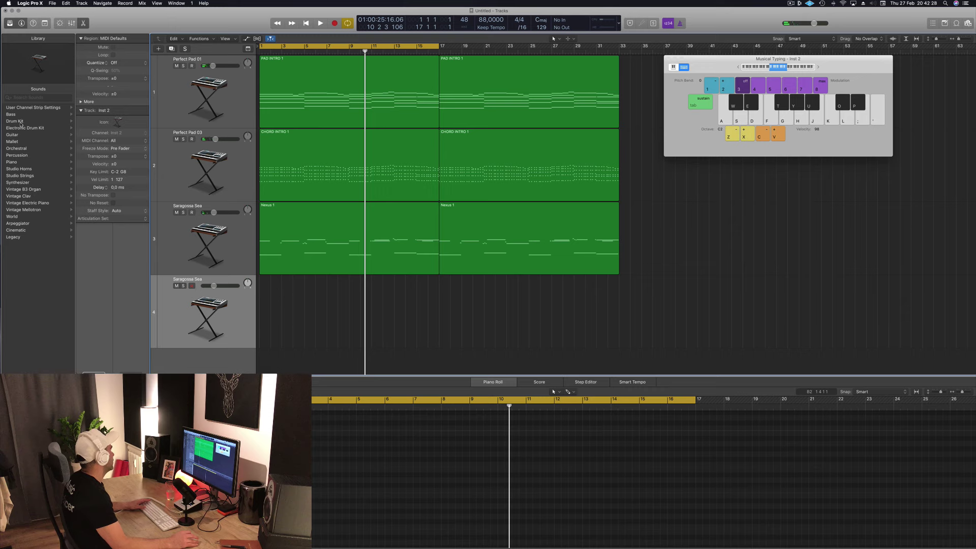
{"action": "left_click", "coordinate": [37, 148]}
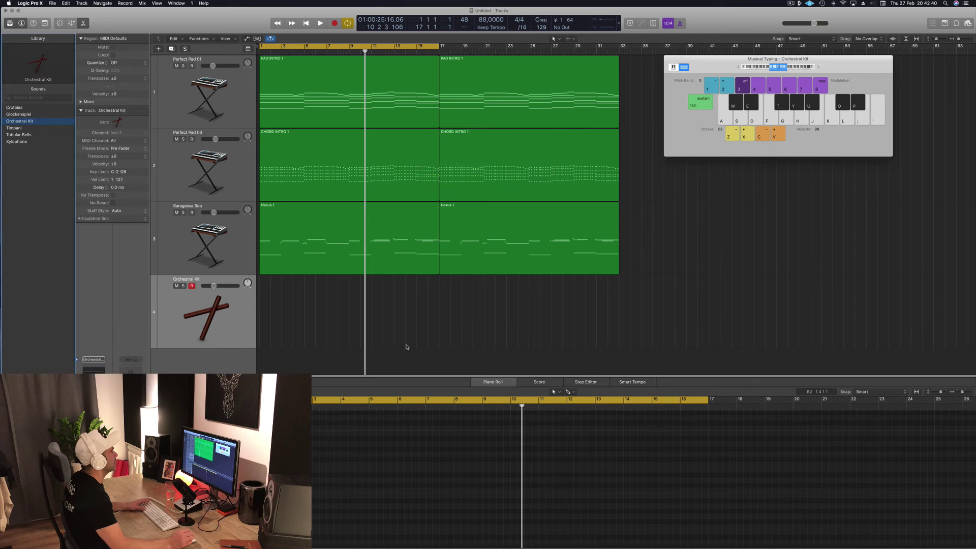
{"action": "scroll", "coordinate": [263, 336], "scroll_direction": "right", "scroll_amount": 1}
{"action": "left_click", "coordinate": [248, 330]}
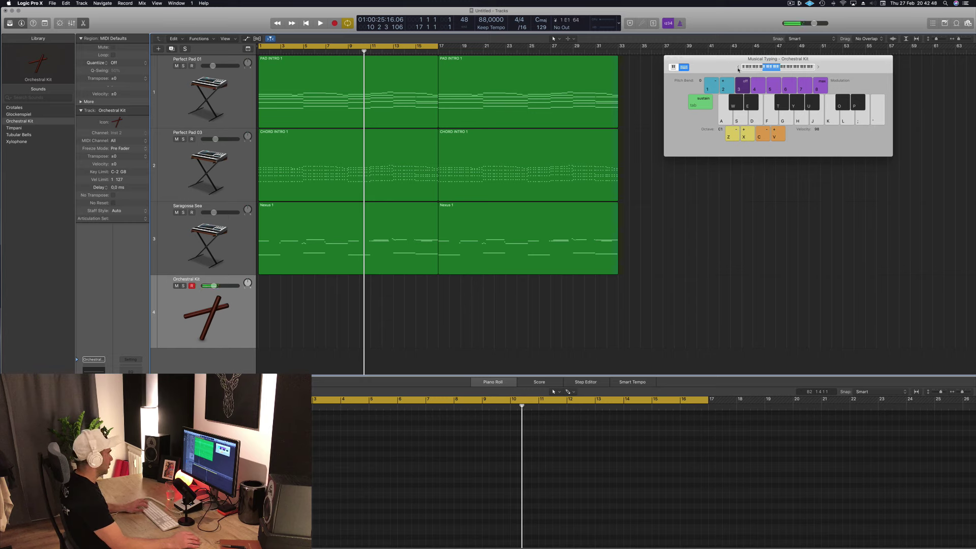
Try out Orchestral Kit hits with Musical Typing at octave C1 over the playing arrangement, raising the track volume.
{"action": "key", "text": "f"}
{"action": "key", "text": "d"}
{"action": "key", "text": "d"}
{"action": "key", "text": "f"}
{"action": "key", "text": "g"}
{"action": "key", "text": "h"}
{"action": "key", "text": "h"}
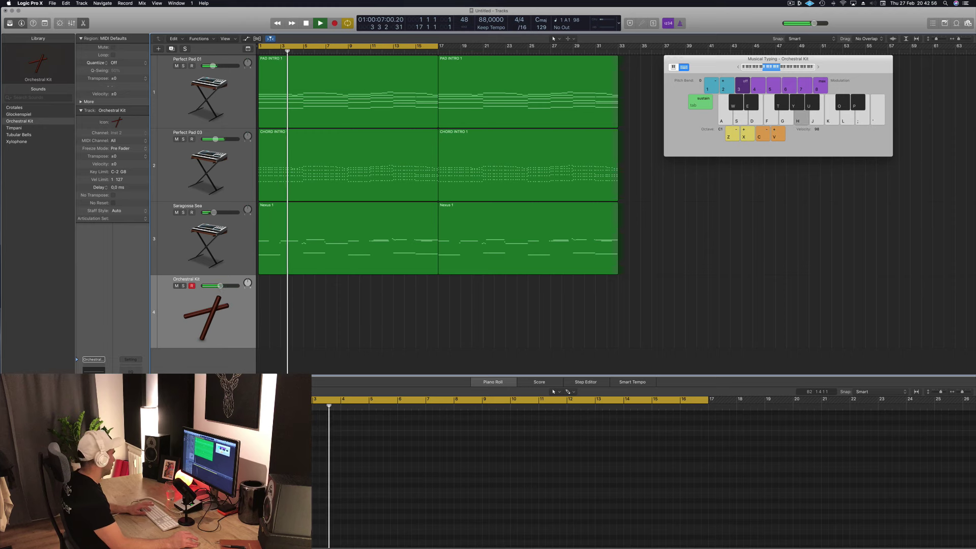
{"action": "key", "text": "j"}
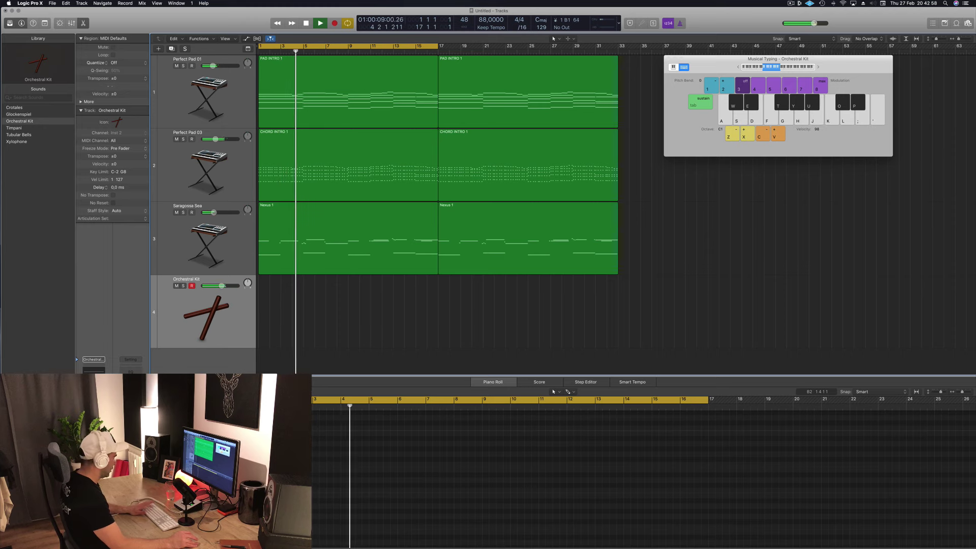
{"action": "key", "text": "g"}
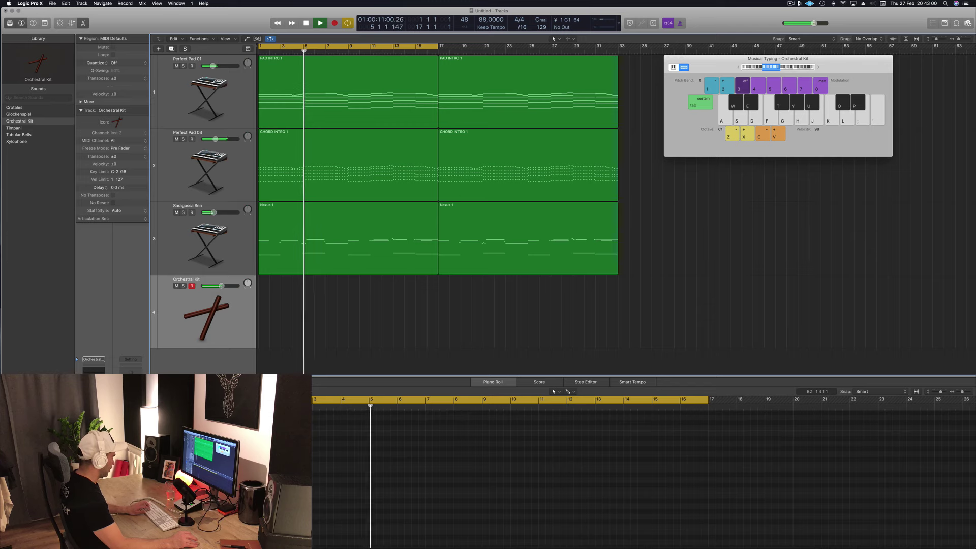
{"action": "key", "text": "h"}
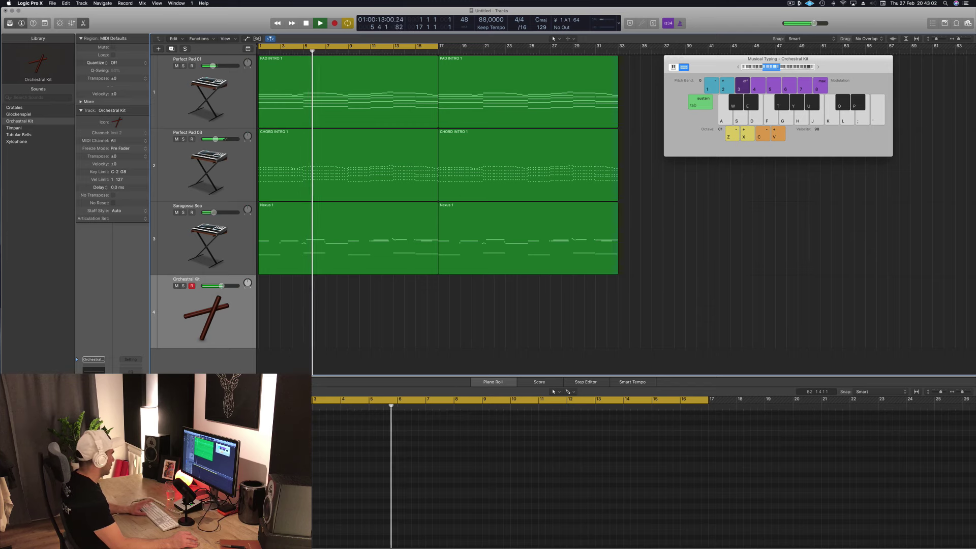
{"action": "key", "text": "h"}
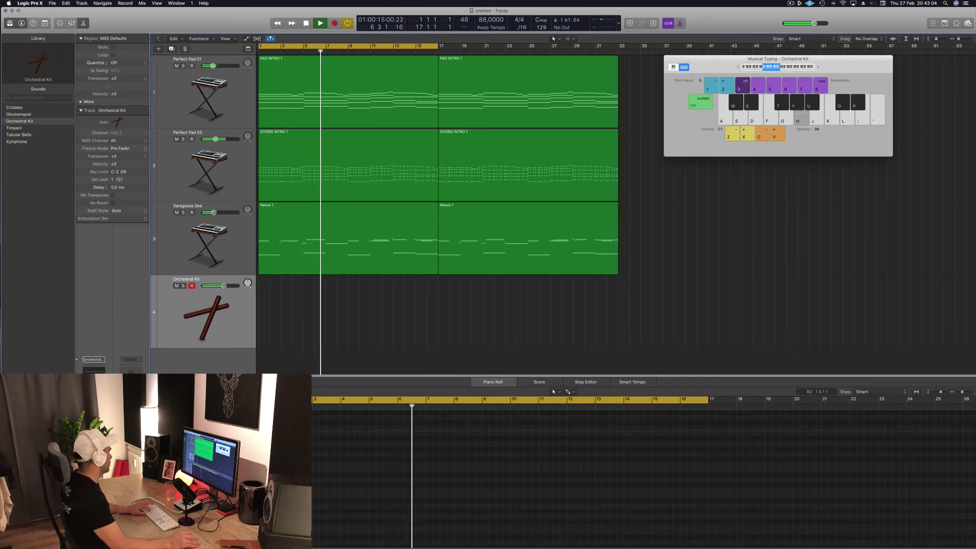
Open the Orchestral Kit's Tape Delay and step through its presets from 1/2 Note Dotted Feedback to 1/4 Note Dotted while playing hits.
{"action": "left_click", "coordinate": [94, 421]}
{"action": "key", "text": "h"}
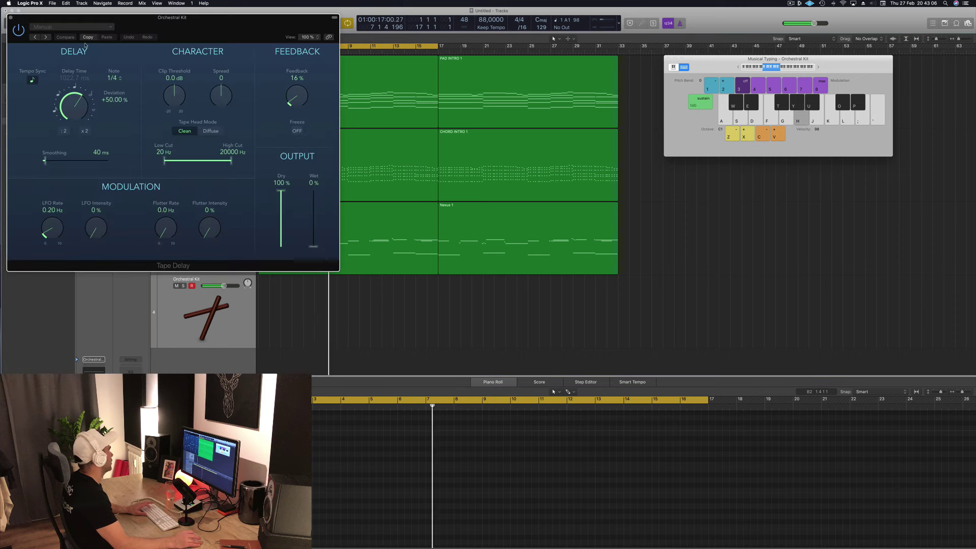
{"action": "left_click", "coordinate": [45, 37]}
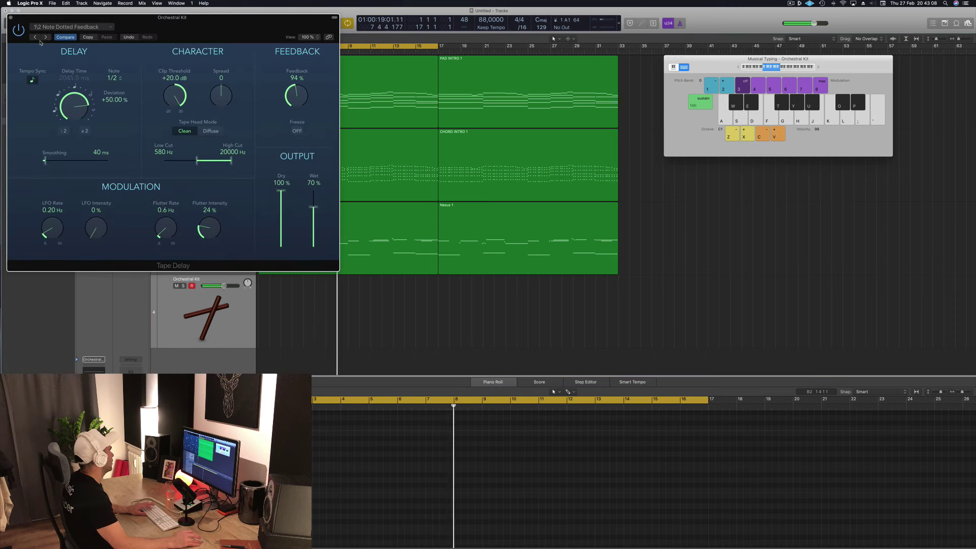
{"action": "left_click", "coordinate": [45, 37]}
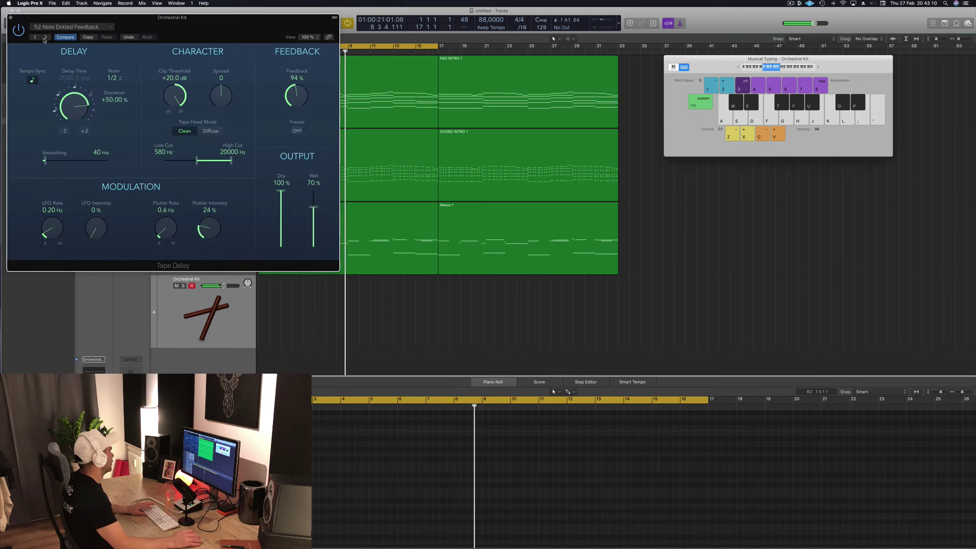
{"action": "left_click", "coordinate": [46, 37]}
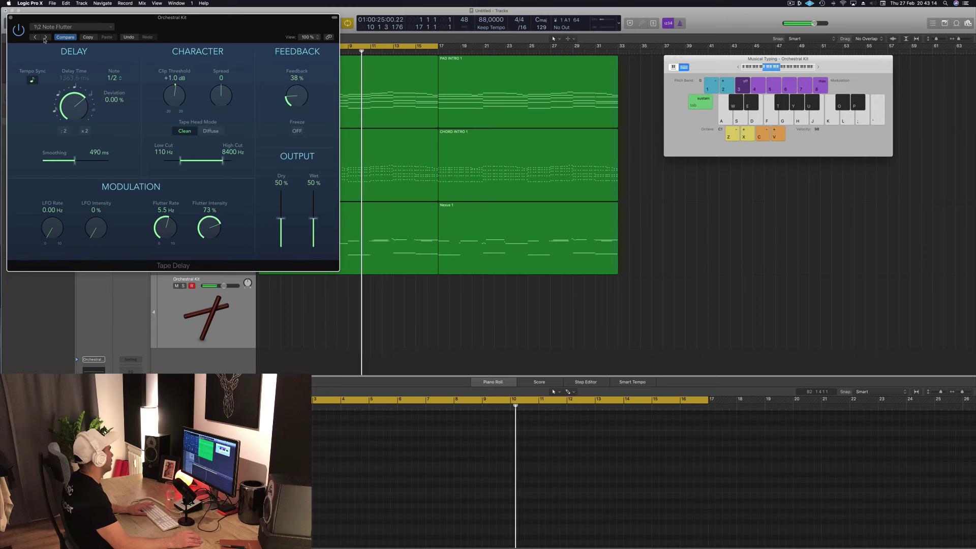
{"action": "left_click", "coordinate": [45, 37]}
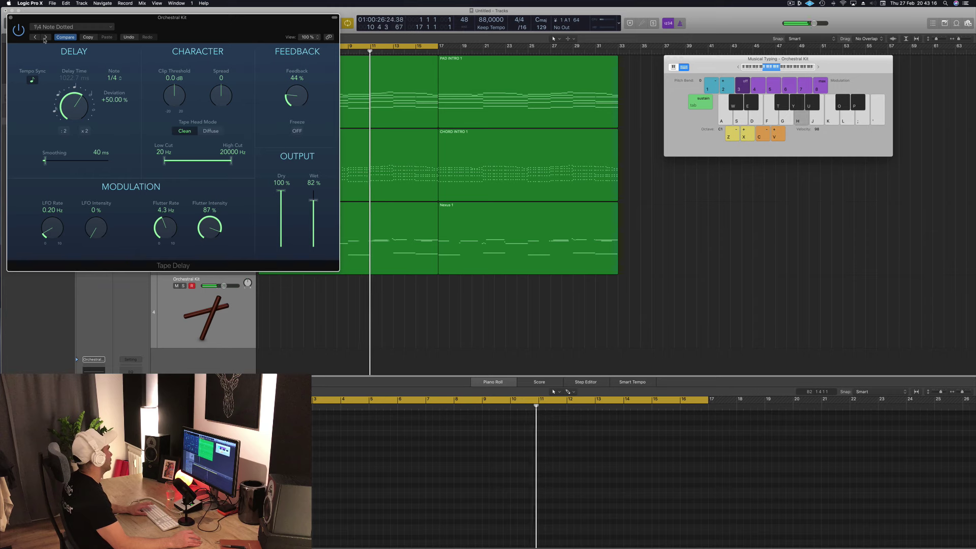
Audition the Tape Delay presets from 1/4 Note Feedback up to 1/8 Note Dotted and back to 1/2 Note Flutter, and close the plug-in window.
{"action": "left_click", "coordinate": [45, 37]}
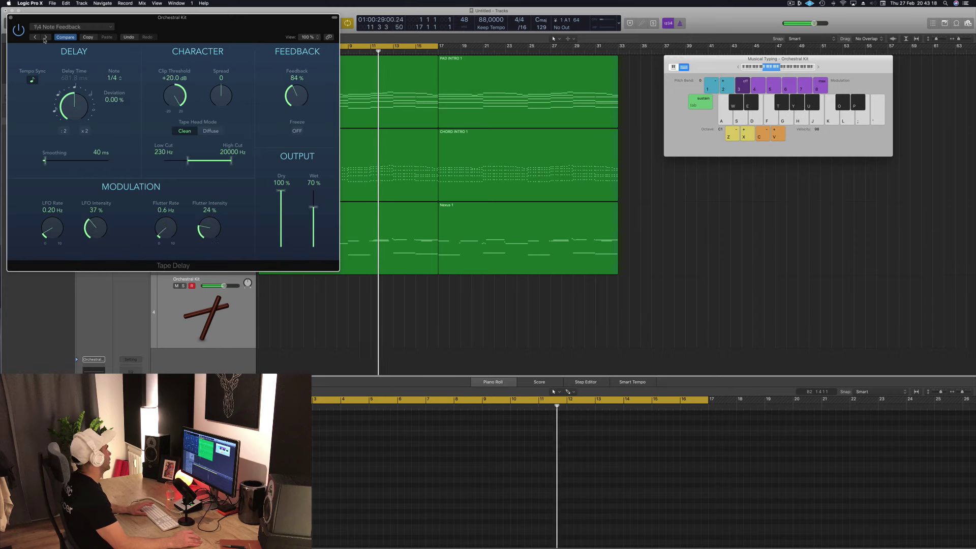
{"action": "left_click", "coordinate": [45, 38]}
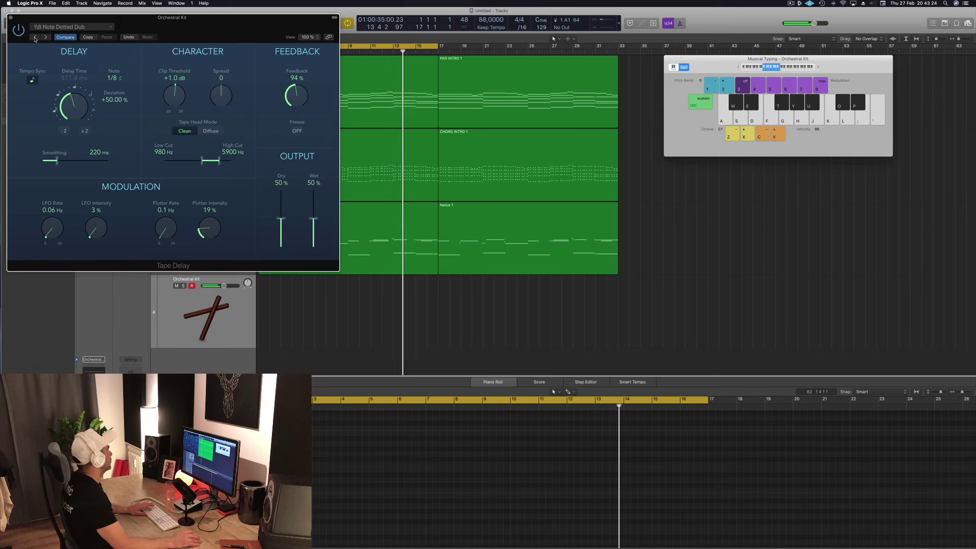
{"action": "left_click", "coordinate": [46, 38]}
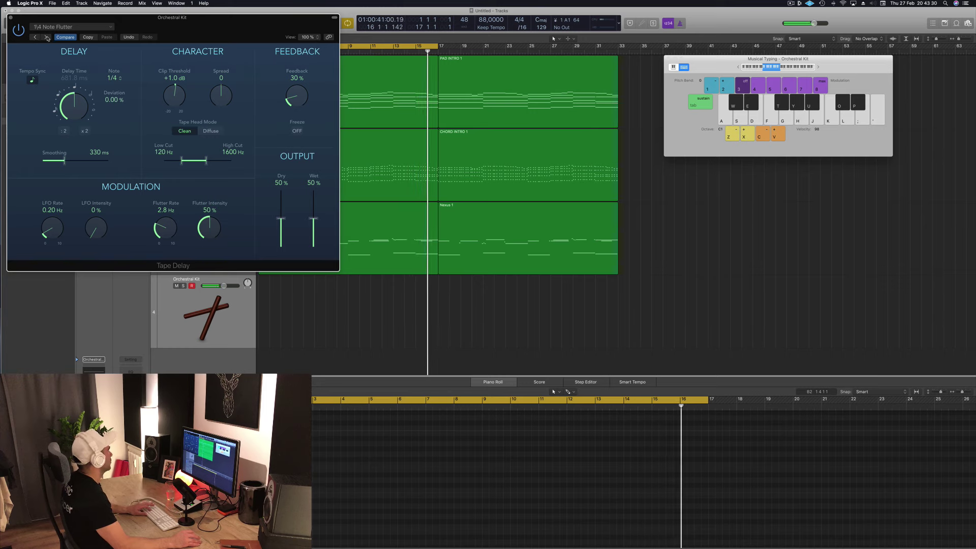
{"action": "left_click", "coordinate": [47, 37]}
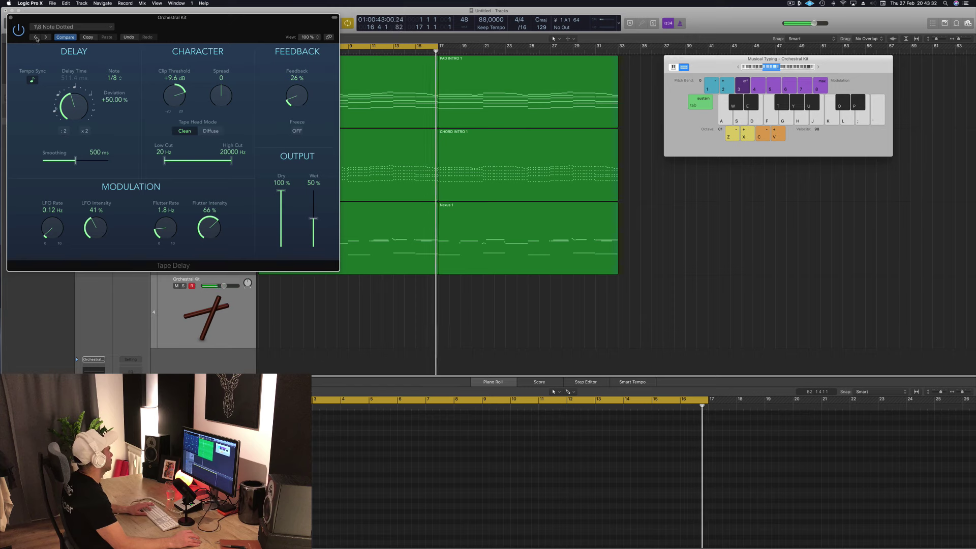
{"action": "left_click", "coordinate": [35, 37]}
{"action": "left_click", "coordinate": [36, 37]}
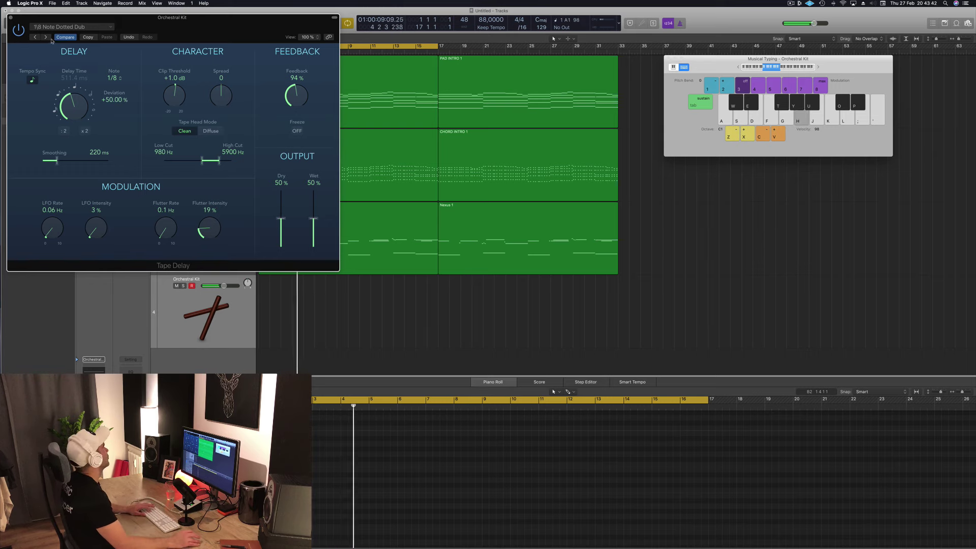
{"action": "left_click", "coordinate": [36, 37]}
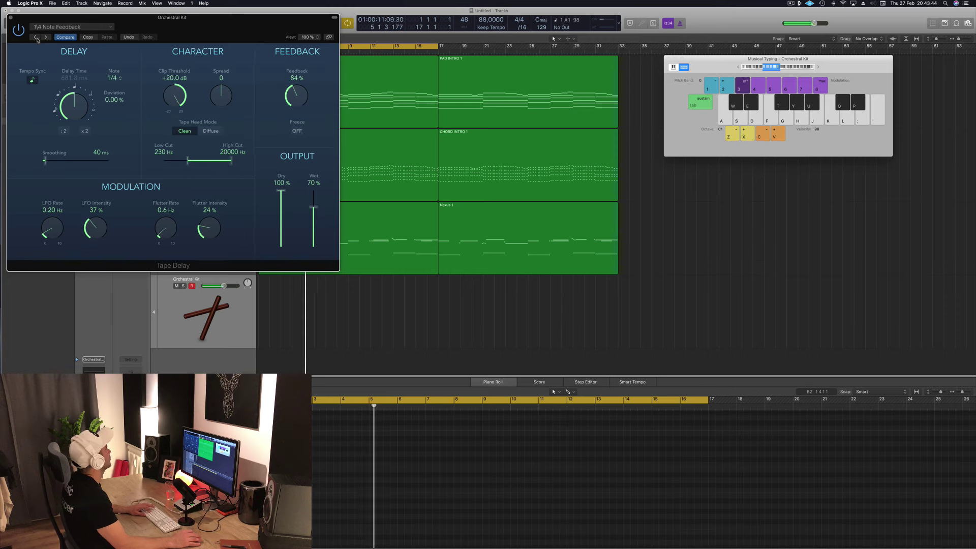
{"action": "left_click", "coordinate": [36, 37]}
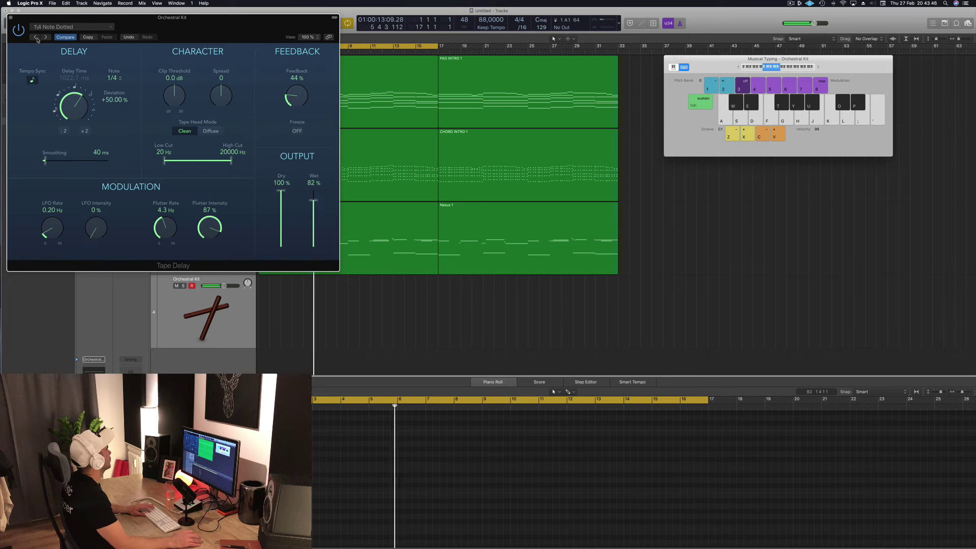
{"action": "left_click", "coordinate": [36, 38]}
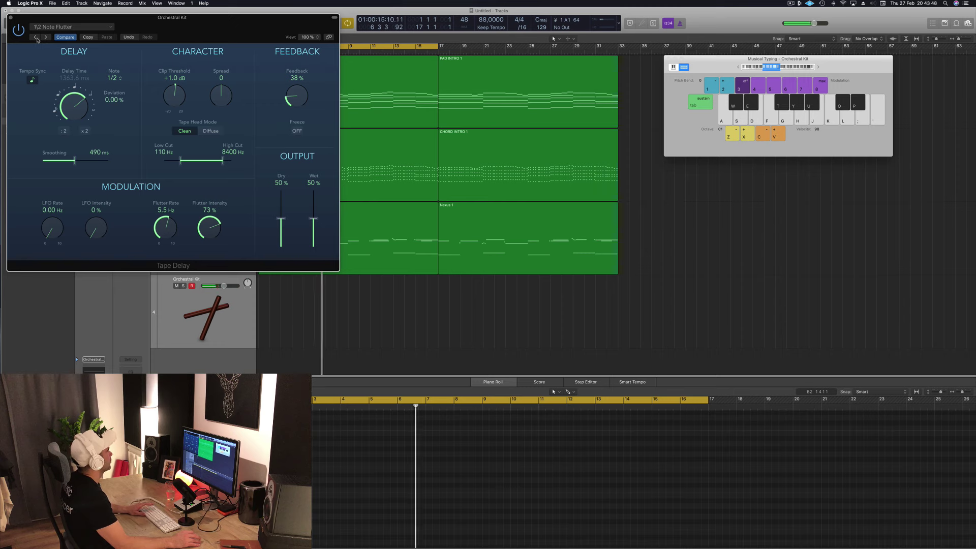
{"action": "left_click", "coordinate": [11, 19]}
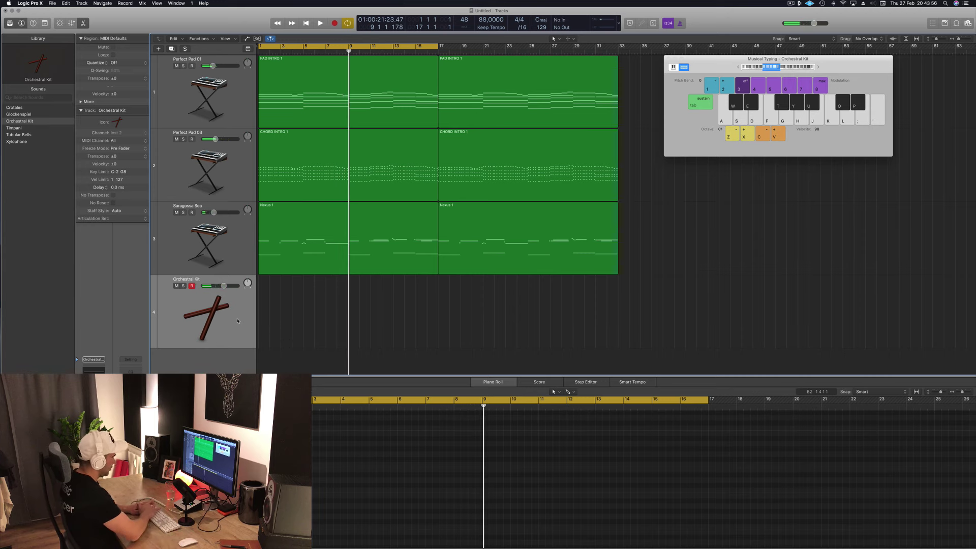
Record a short percussion pattern on the Orchestral Kit track from bar 1 into bar 3 with Musical Typing.
{"action": "key", "text": "r"}
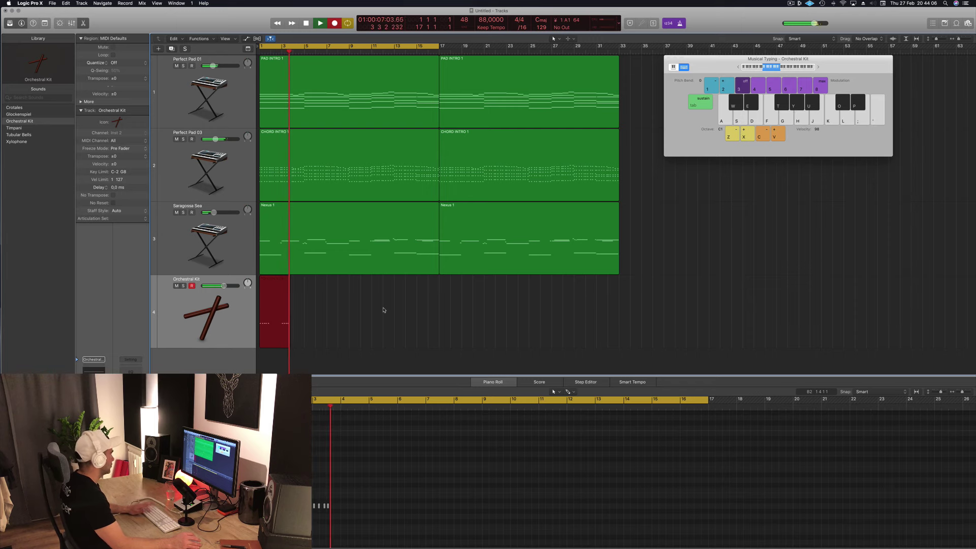
{"action": "key", "text": "space"}
{"action": "key", "text": "space"}
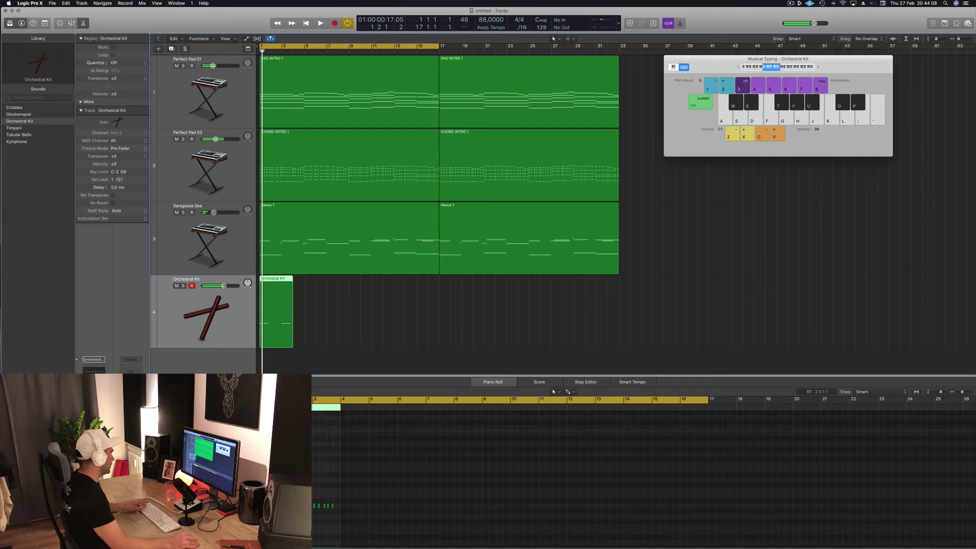
Quantize the recorded Orchestral Kit notes to 1/16 notes and play the pattern back from the start.
{"action": "scroll", "coordinate": [298, 478], "scroll_direction": "up", "scroll_amount": 6}
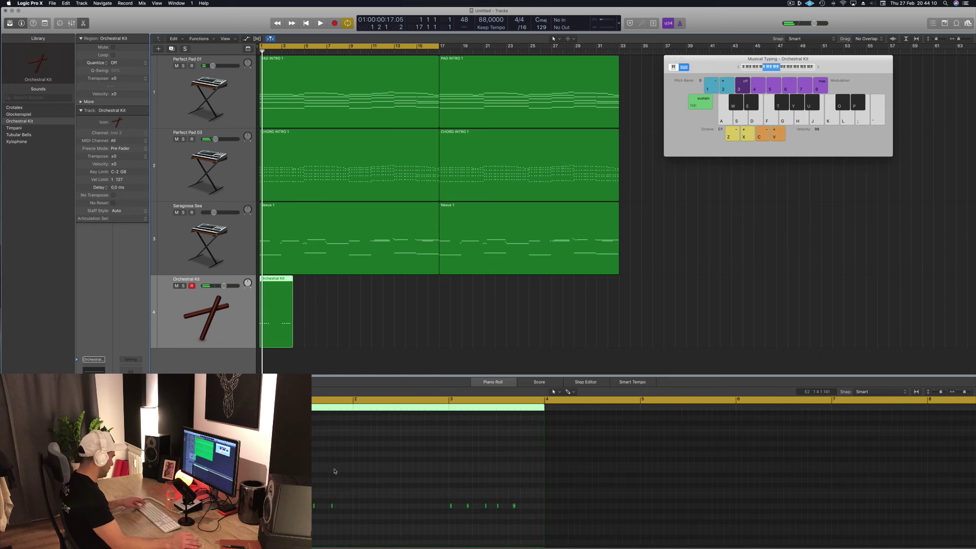
{"action": "key", "text": "super+a"}
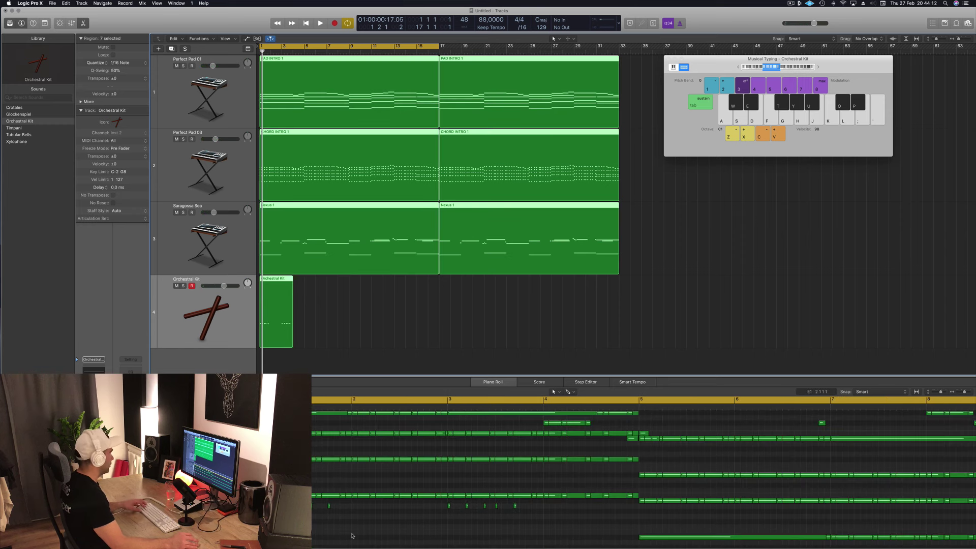
{"action": "left_click", "coordinate": [343, 520]}
{"action": "key", "text": "space"}
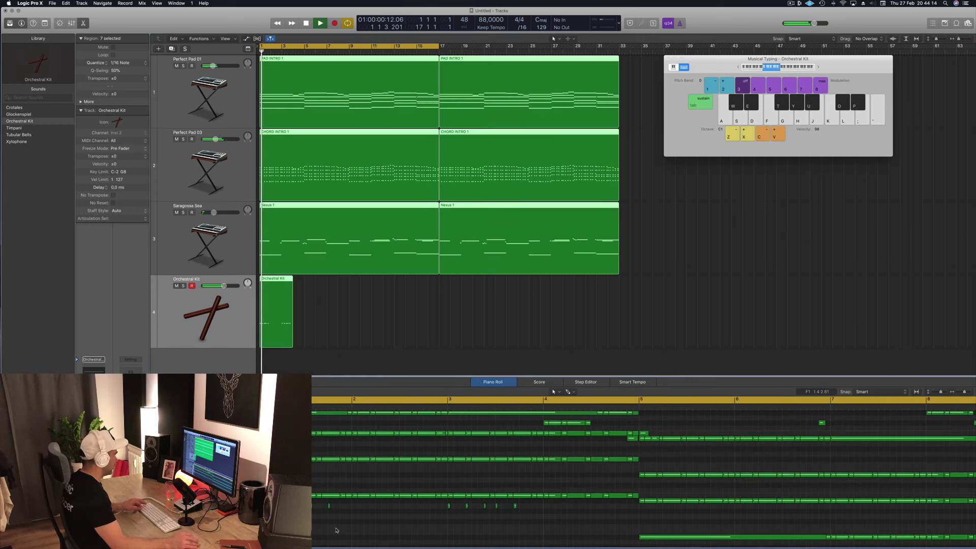
{"action": "scroll", "coordinate": [356, 531], "scroll_direction": "up", "scroll_amount": 2}
{"action": "scroll", "coordinate": [375, 533], "scroll_direction": "left", "scroll_amount": 1}
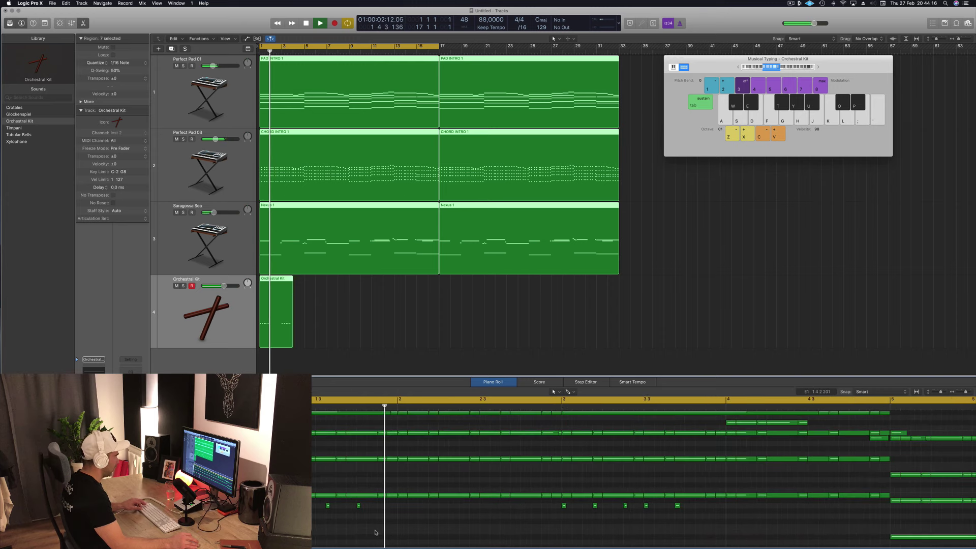
{"action": "key", "text": "Return"}
{"action": "key", "text": "space"}
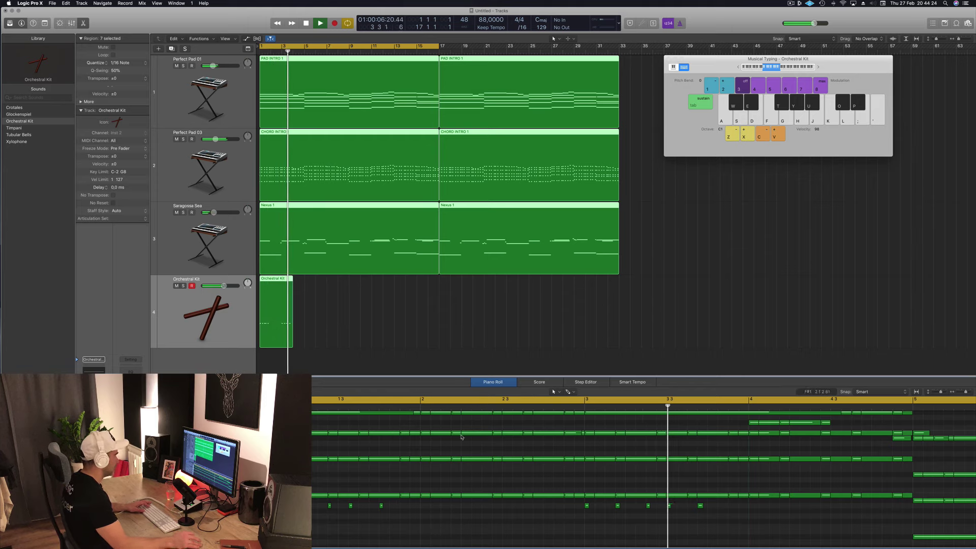
{"action": "key", "text": "space"}
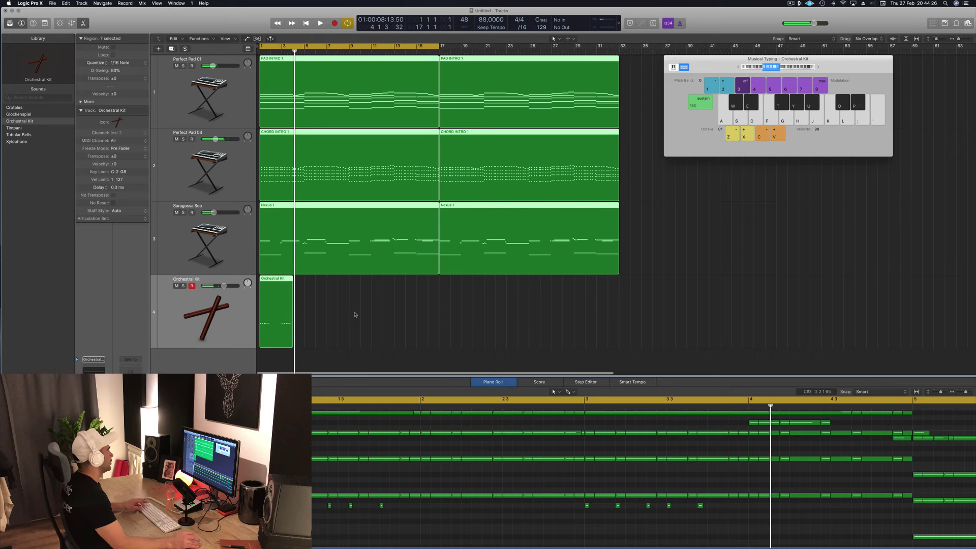
Split the Orchestral Kit region at bar 3 and delete the part after it, keeping the first two bars.
{"action": "key", "text": "super+Right"}
{"action": "scroll", "coordinate": [332, 319], "scroll_direction": "left", "scroll_amount": 2}
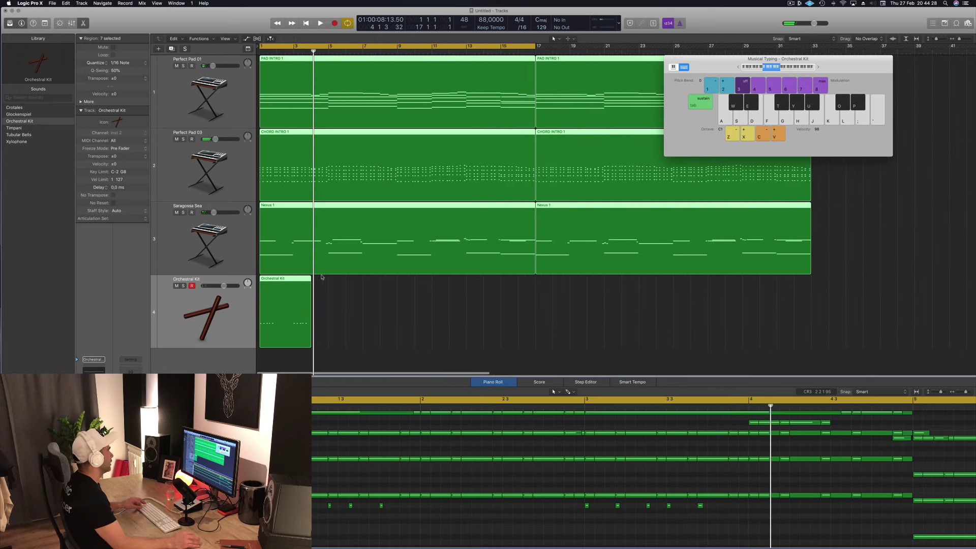
{"action": "left_click", "coordinate": [327, 289]}
{"action": "left_click", "coordinate": [281, 279]}
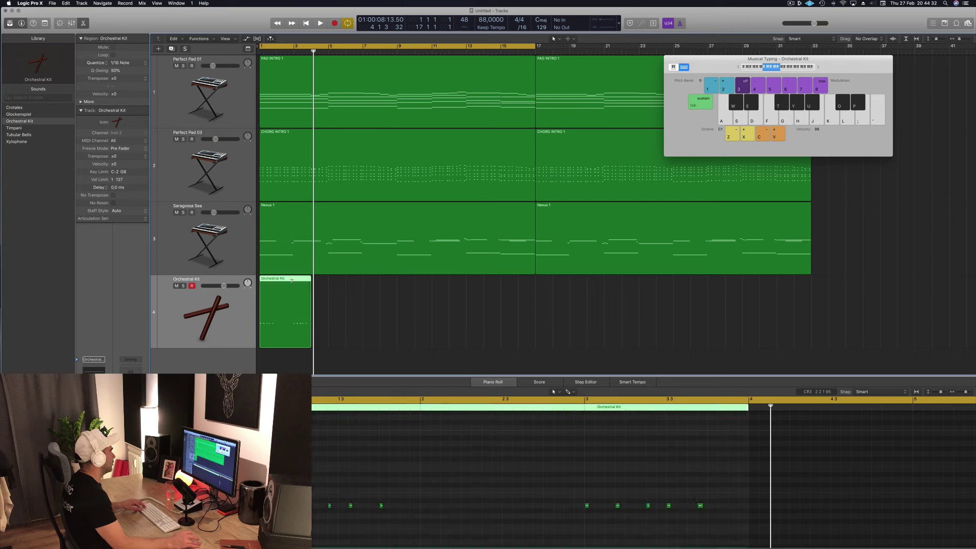
{"action": "double_click", "coordinate": [292, 279], "text": "super"}
{"action": "key", "text": "Delete"}
Copy the two-bar Orchestral Kit region until four regions fill bars 1 through 8, and start playback from the beginning.
{"action": "left_click", "coordinate": [269, 284]}
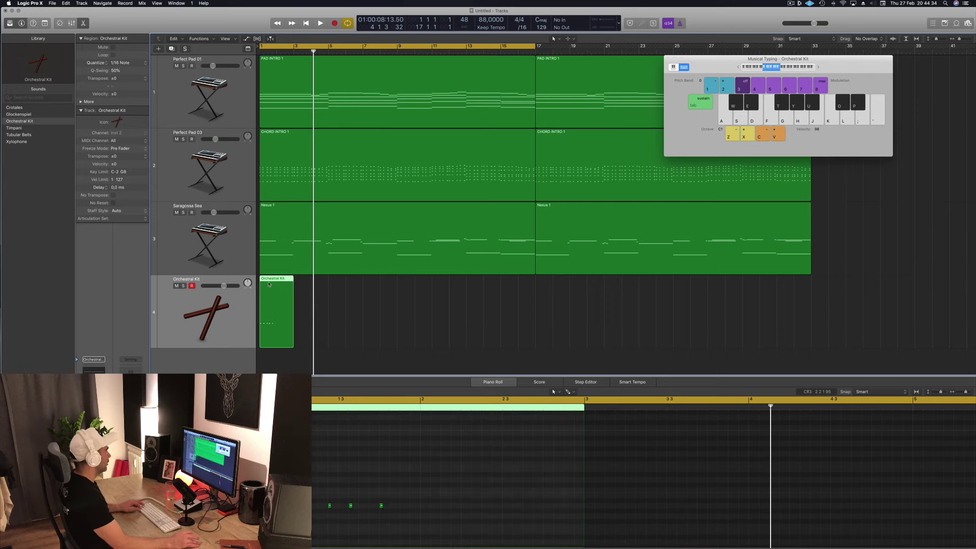
{"action": "left_click_drag", "start_coordinate": [269, 284], "coordinate": [344, 281]}
{"action": "left_click", "coordinate": [271, 285], "text": "shift"}
{"action": "key", "text": "Return"}
{"action": "key", "text": "space"}
Select all four Orchestral Kit regions on the track and replay the arrangement from the start.
{"action": "scroll", "coordinate": [432, 327], "scroll_direction": "down", "scroll_amount": 5}
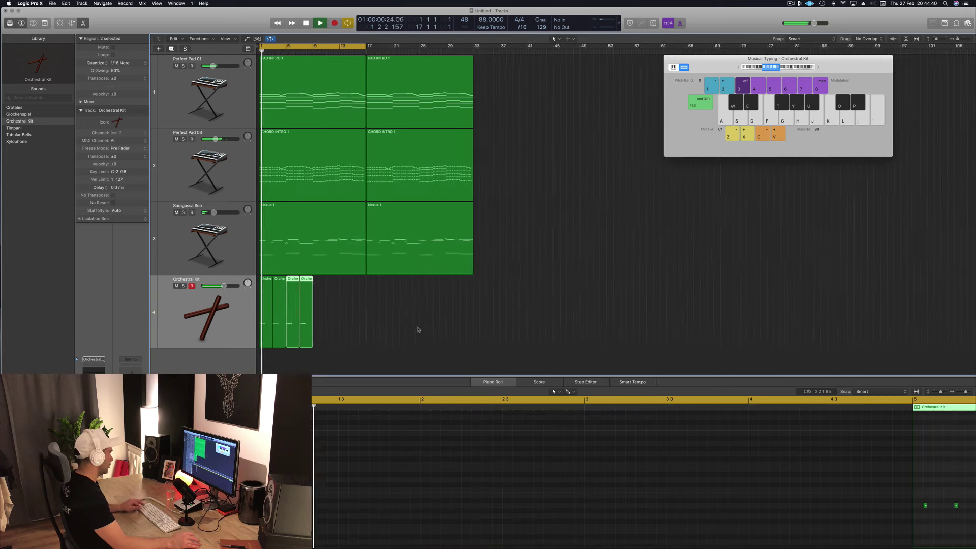
{"action": "scroll", "coordinate": [418, 328], "scroll_direction": "up", "scroll_amount": 7}
{"action": "key", "text": "space"}
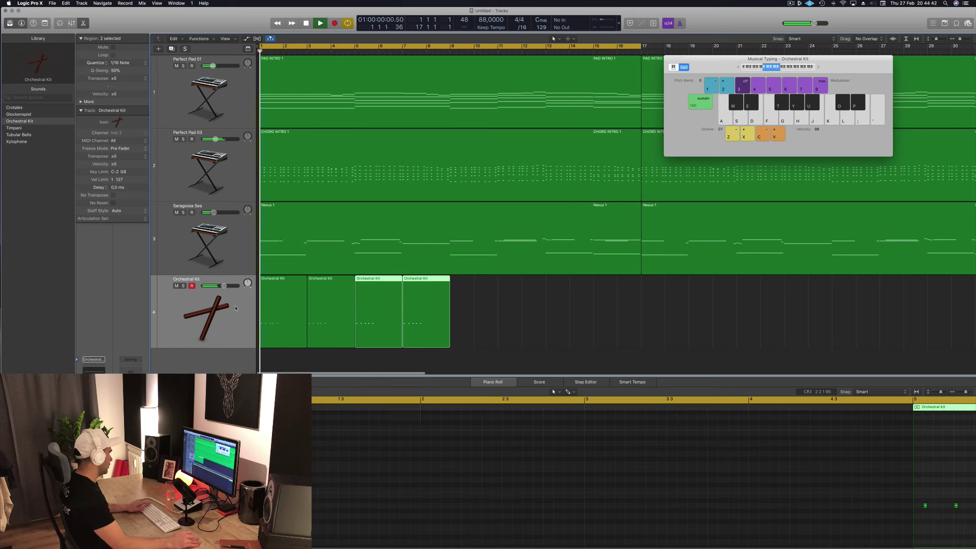
{"action": "left_click", "coordinate": [243, 316]}
{"action": "key", "text": "Return"}
{"action": "key", "text": "space"}
{"action": "key", "text": "space"}
{"action": "key", "text": "space"}
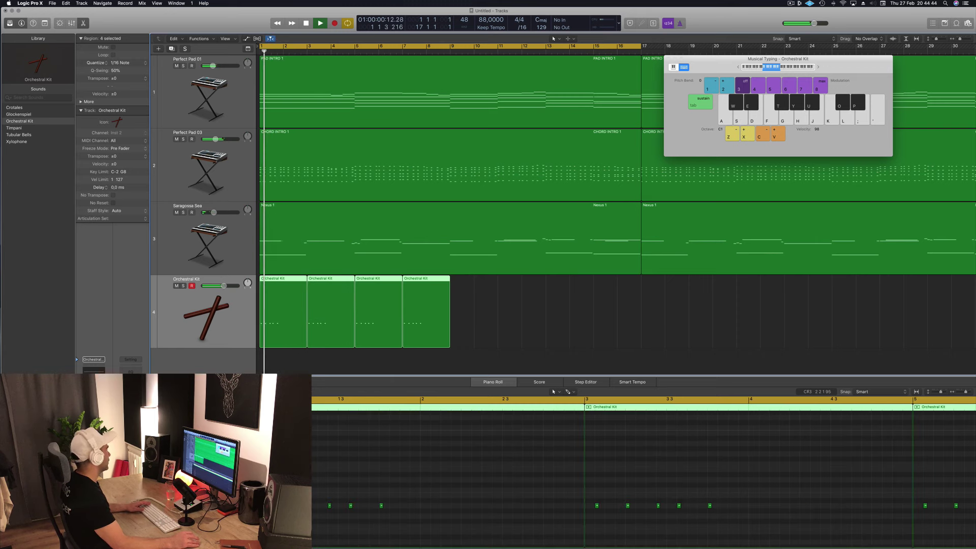
Reopen the Orchestral Kit's Tape Delay, step through the quarter-note presets to 1/8 Note Dotted Dub, and close the plug-in window.
{"action": "left_click", "coordinate": [93, 414]}
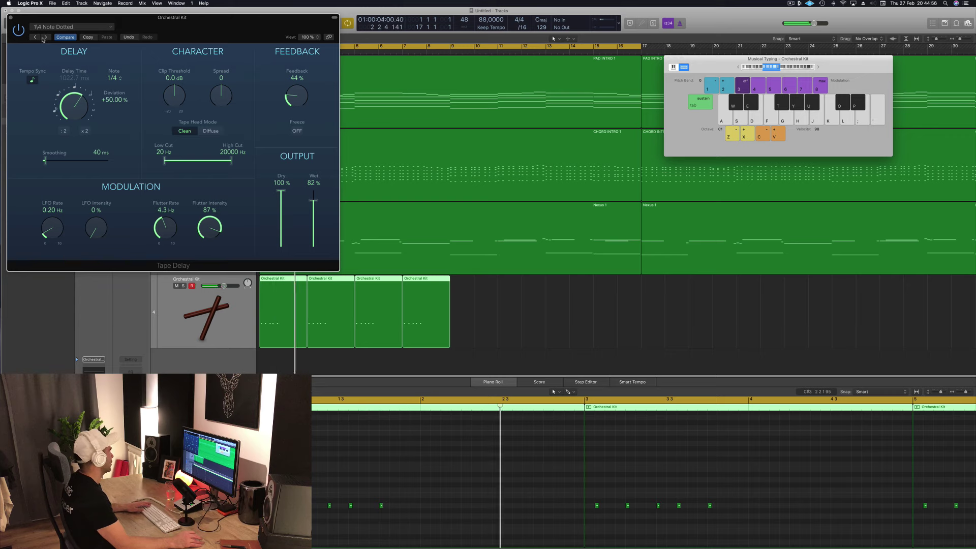
{"action": "left_click", "coordinate": [44, 37]}
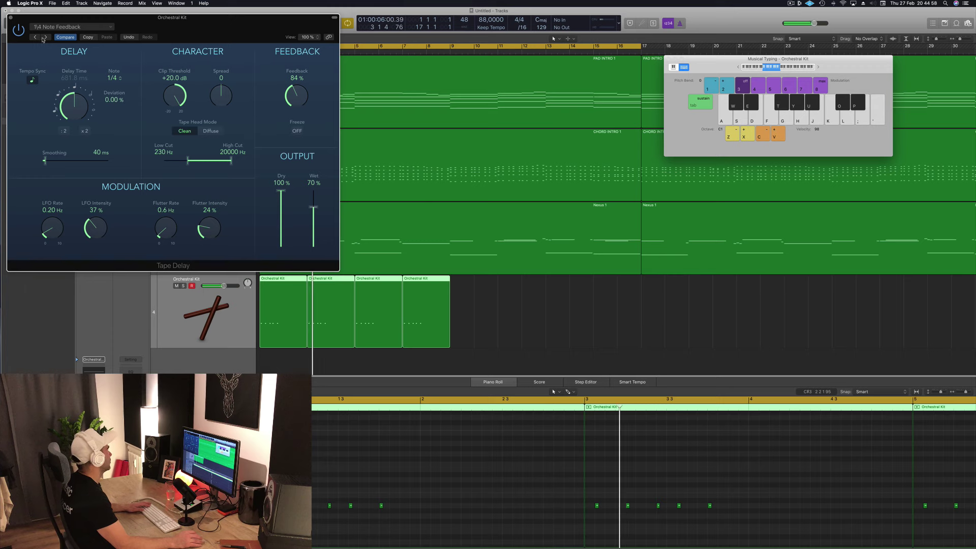
{"action": "left_click", "coordinate": [44, 38]}
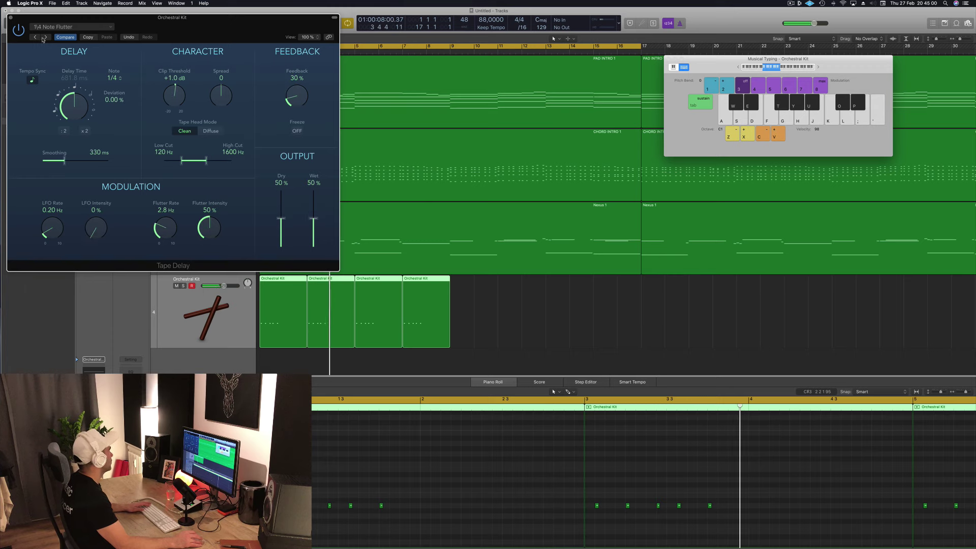
{"action": "left_click", "coordinate": [43, 37]}
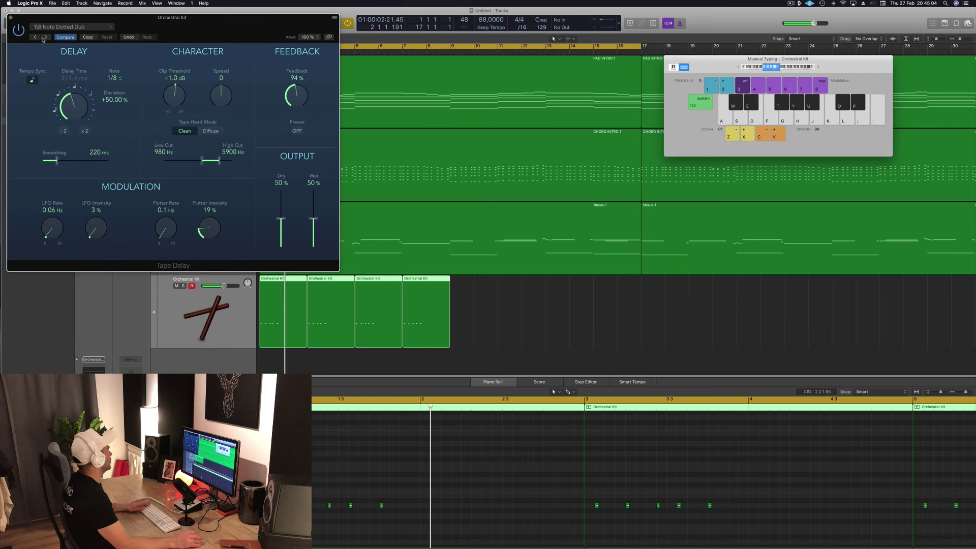
{"action": "left_click_drag", "start_coordinate": [49, 19], "coordinate": [246, 18]}
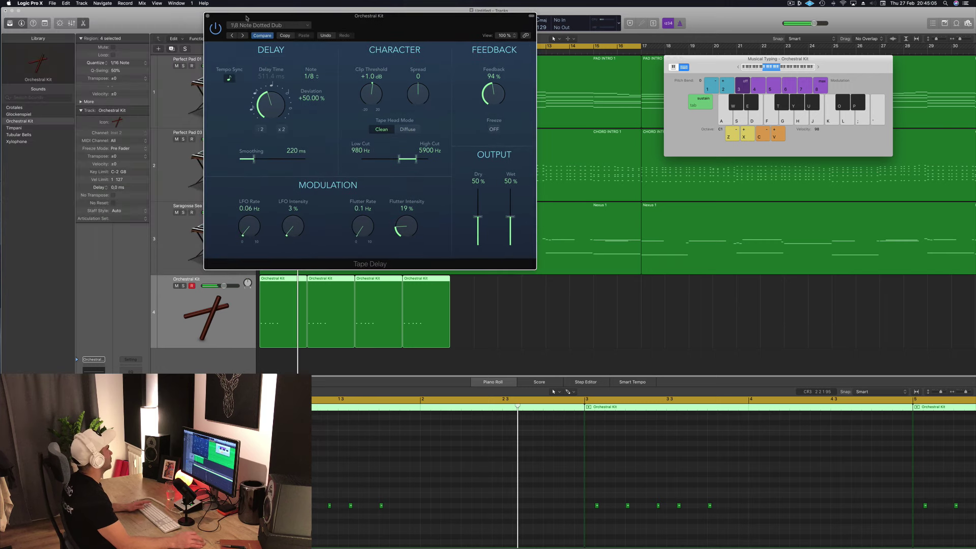
{"action": "left_click", "coordinate": [208, 17]}
Lower the Orchestral Kit volume slightly during playback and copy its four regions to fill bars 9 through 16.
{"action": "key", "text": "Return"}
{"action": "key", "text": "space"}
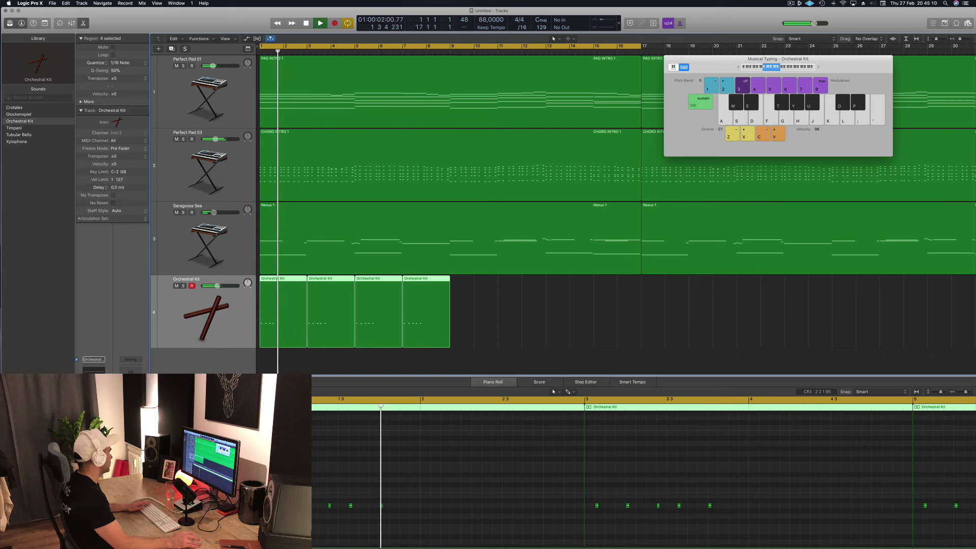
{"action": "scroll", "coordinate": [455, 346], "scroll_direction": "left", "scroll_amount": 5}
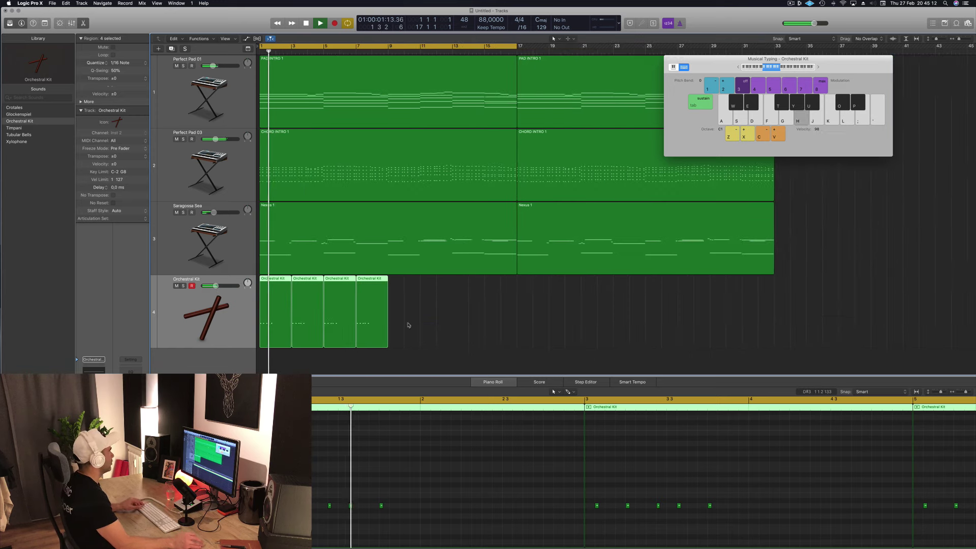
{"action": "left_click_drag", "start_coordinate": [295, 278], "coordinate": [408, 286]}
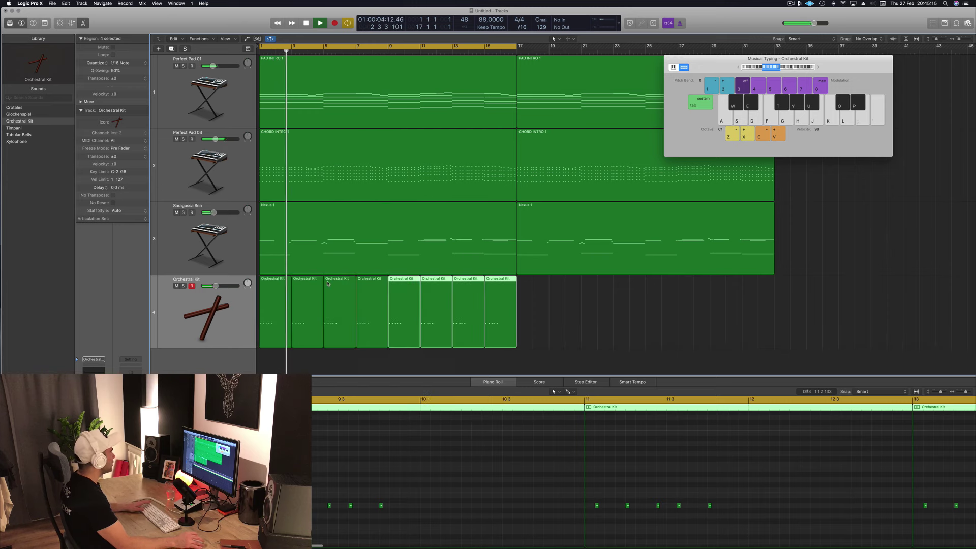
Add a duplicate Orchestral Kit instrument track below the existing one.
{"action": "left_click", "coordinate": [236, 305]}
{"action": "left_click", "coordinate": [172, 49]}
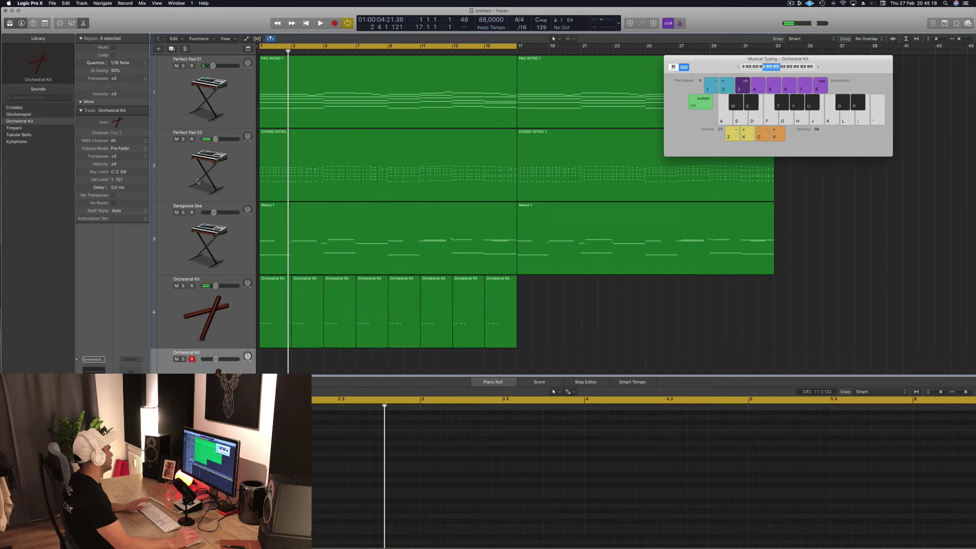
{"action": "key", "text": "space"}
Copy the first Orchestral Kit region onto the duplicate track at bar 1 and delete all notes inside the copy.
{"action": "scroll", "coordinate": [366, 278], "scroll_direction": "down", "scroll_amount": 2}
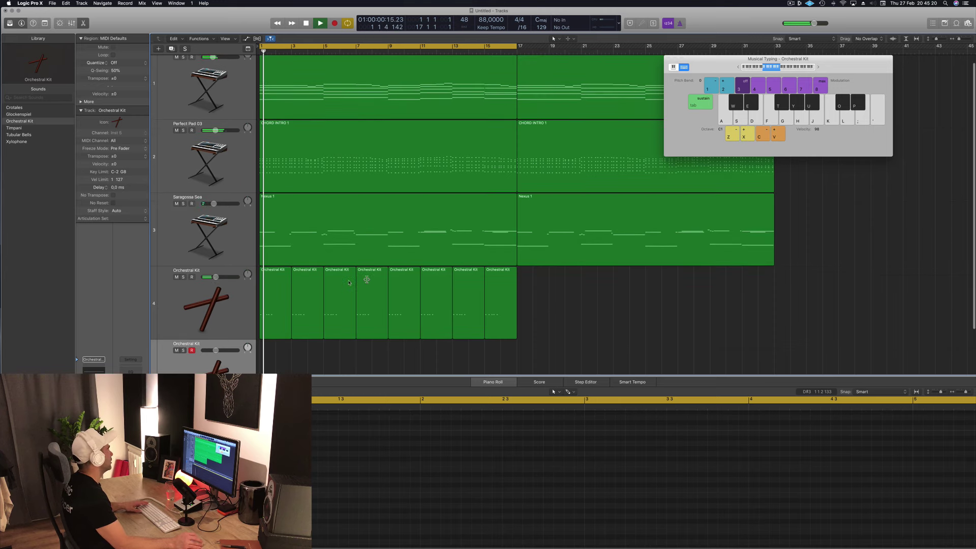
{"action": "left_click_drag", "start_coordinate": [269, 279], "coordinate": [268, 351]}
{"action": "left_click_drag", "start_coordinate": [304, 486], "coordinate": [423, 521]}
{"action": "key", "text": "BackSpace"}
{"action": "left_click_drag", "start_coordinate": [371, 485], "coordinate": [273, 518]}
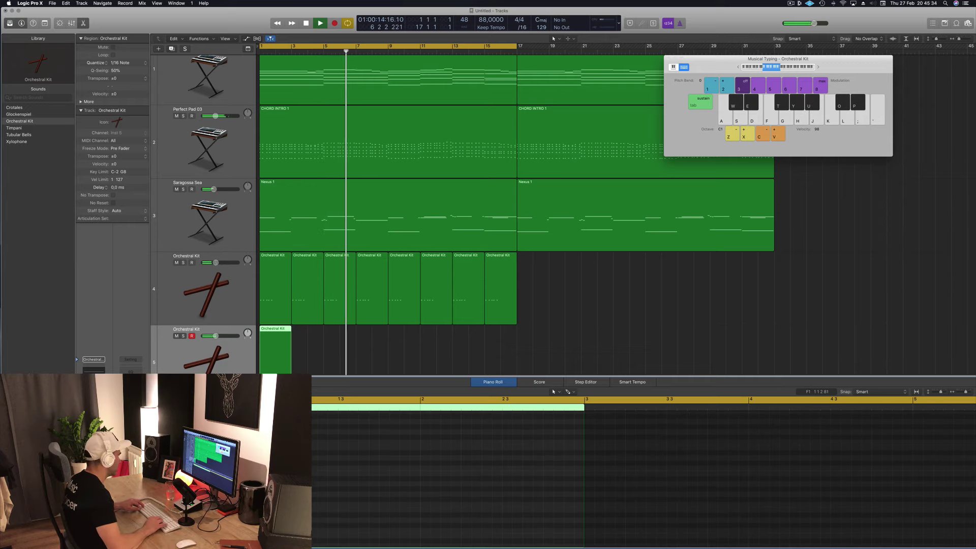
{"action": "scroll", "coordinate": [357, 319], "scroll_direction": "down", "scroll_amount": 1}
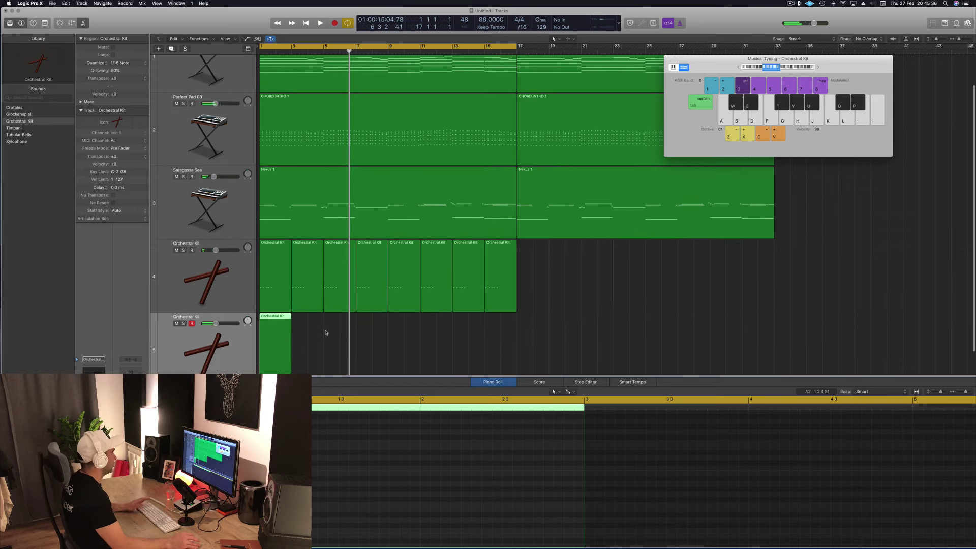
Copy the first region on the second Orchestral Kit track repeatedly until eight regions fill bars 1 through 16.
{"action": "key", "text": "Return"}
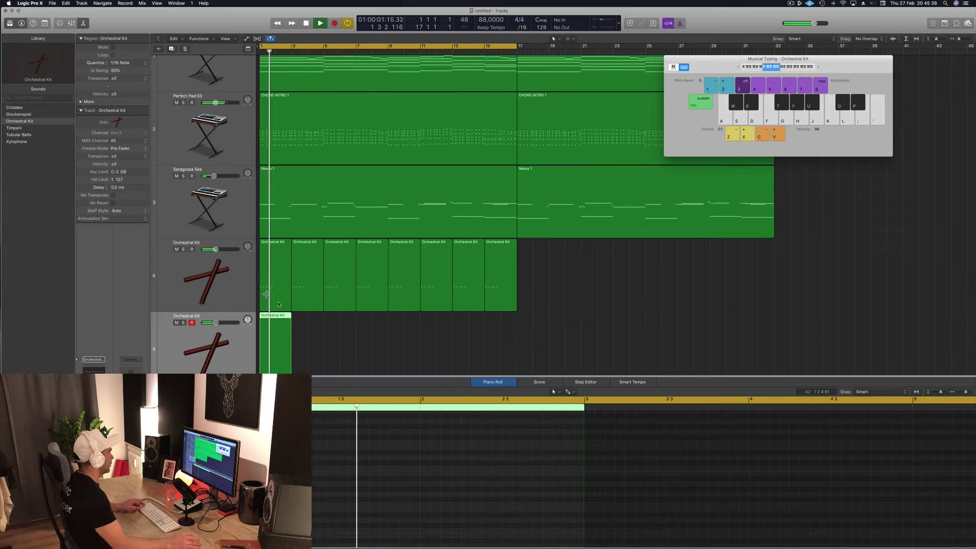
{"action": "left_click", "coordinate": [288, 320]}
{"action": "left_click_drag", "start_coordinate": [288, 320], "coordinate": [336, 319]}
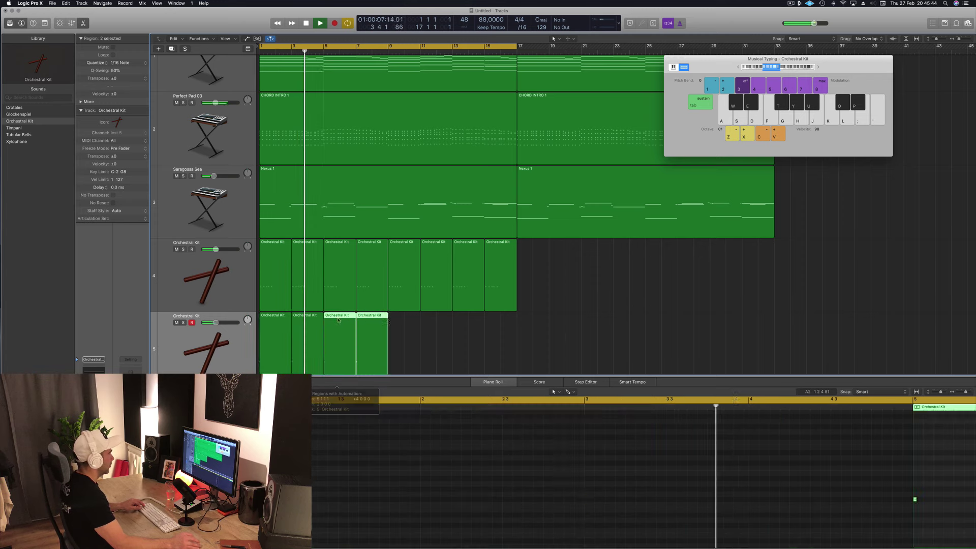
{"action": "left_click_drag", "start_coordinate": [278, 322], "coordinate": [407, 324]}
{"action": "scroll", "coordinate": [206, 340], "scroll_direction": "down", "scroll_amount": 3}
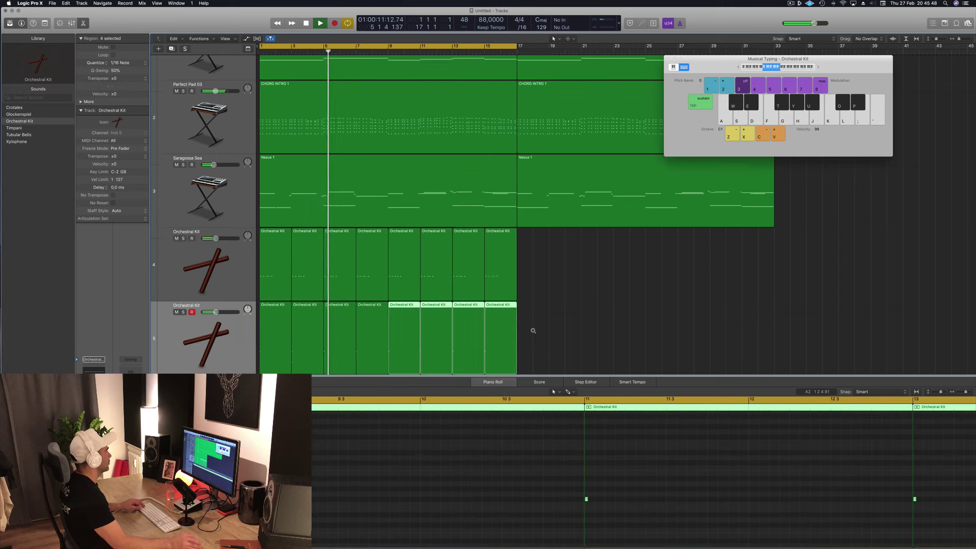
{"action": "scroll", "coordinate": [206, 340], "scroll_direction": "down", "scroll_amount": 4}
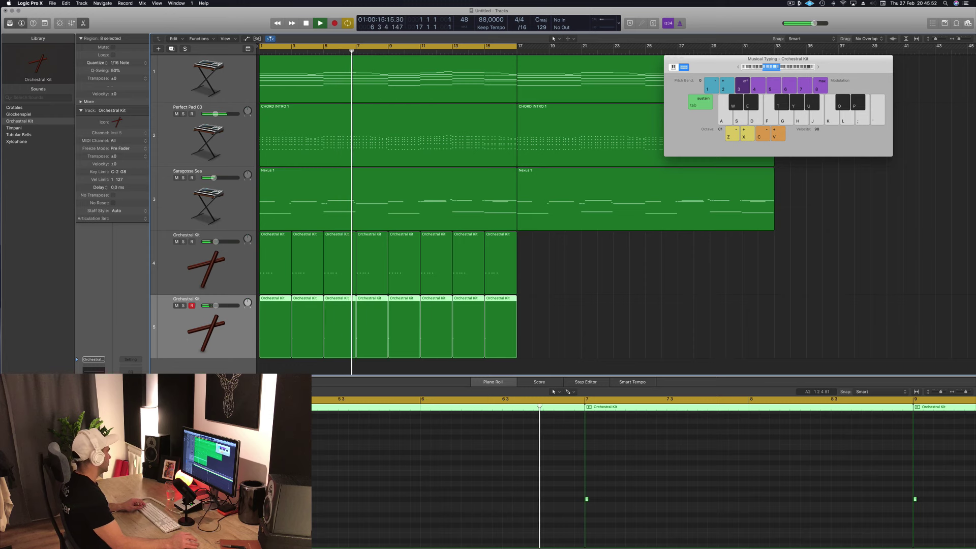
Open Perfect Pad 03's Alchemy synth during playback, view its preset browser, and adjust the Cutoff control slightly.
{"action": "scroll", "coordinate": [226, 99], "scroll_direction": "up", "scroll_amount": 2}
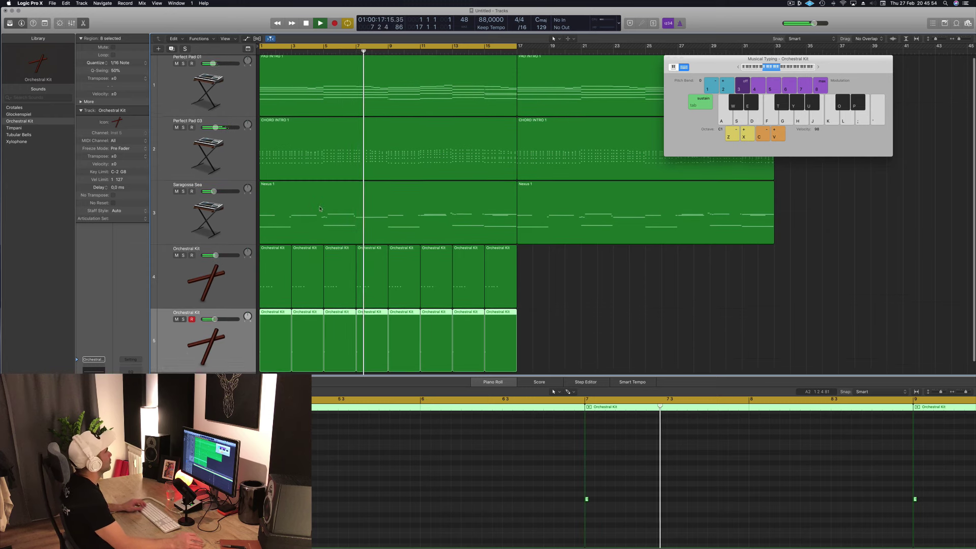
{"action": "left_click", "coordinate": [226, 99]}
{"action": "key", "text": "super+Left"}
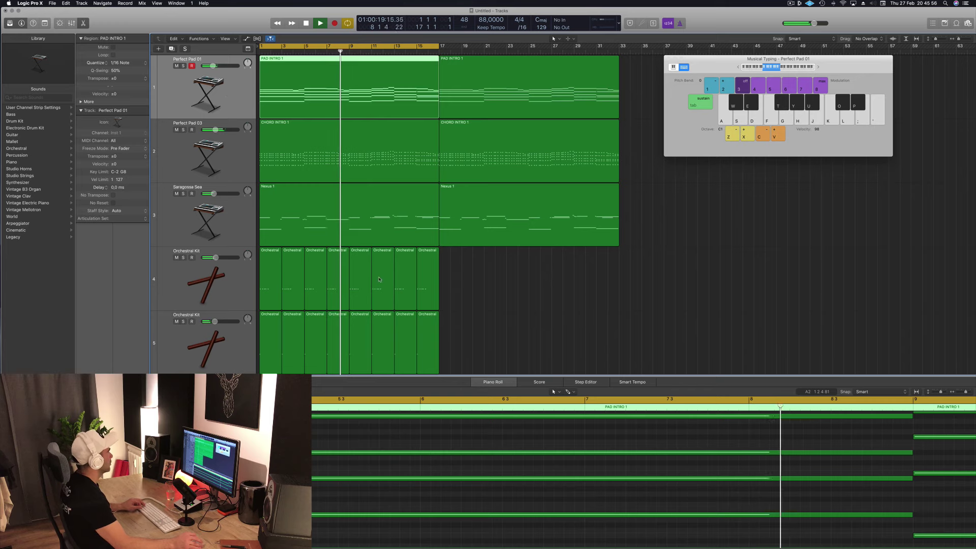
{"action": "left_click", "coordinate": [484, 301]}
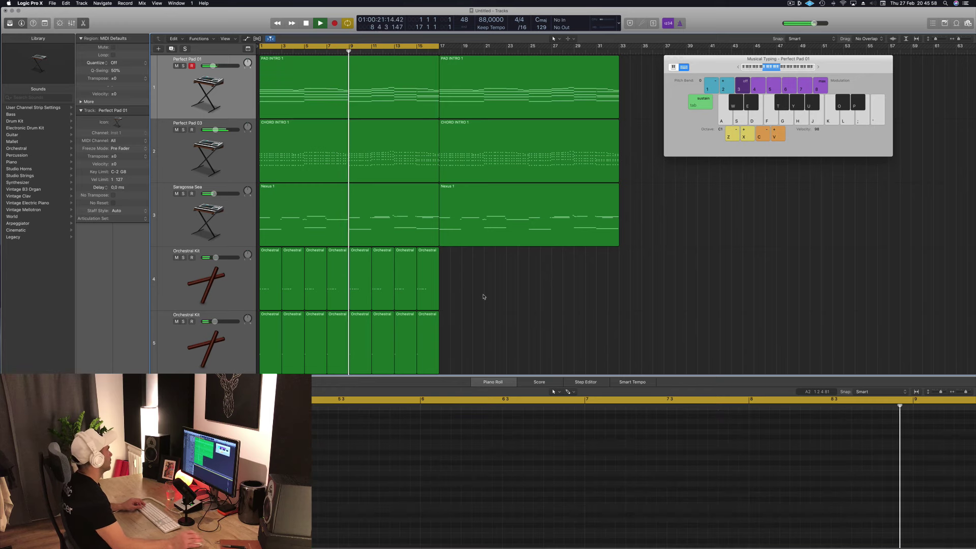
{"action": "left_click", "coordinate": [188, 152]}
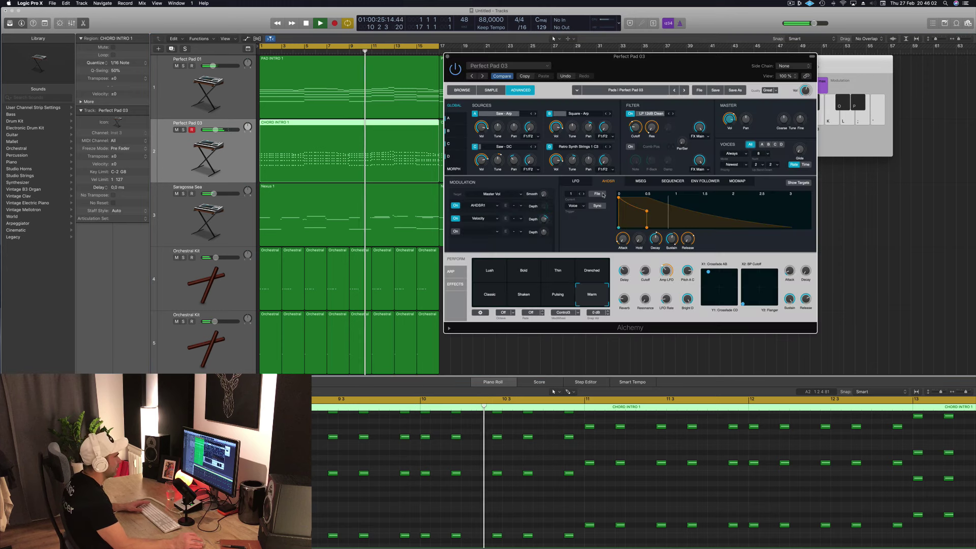
{"action": "left_click", "coordinate": [461, 90]}
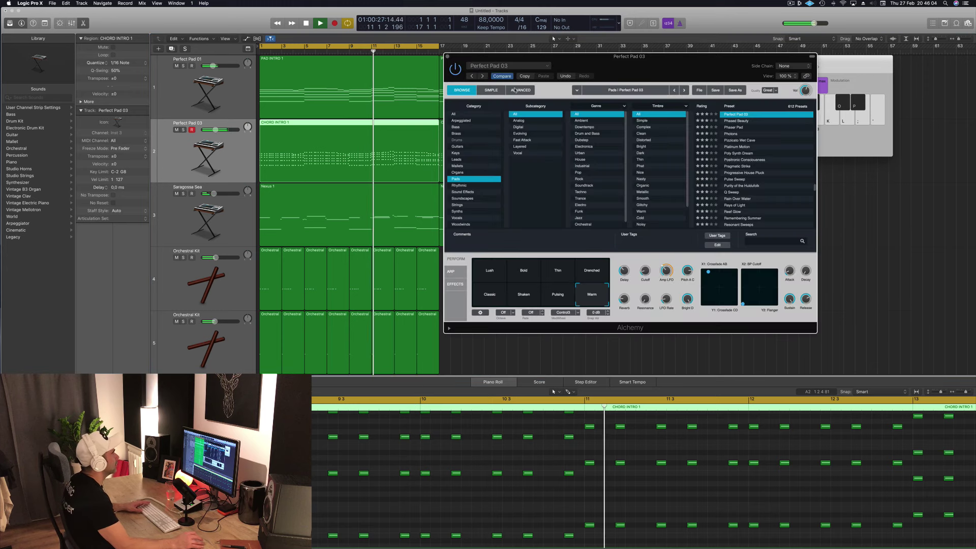
{"action": "left_click", "coordinate": [481, 90]}
{"action": "left_click", "coordinate": [462, 90]}
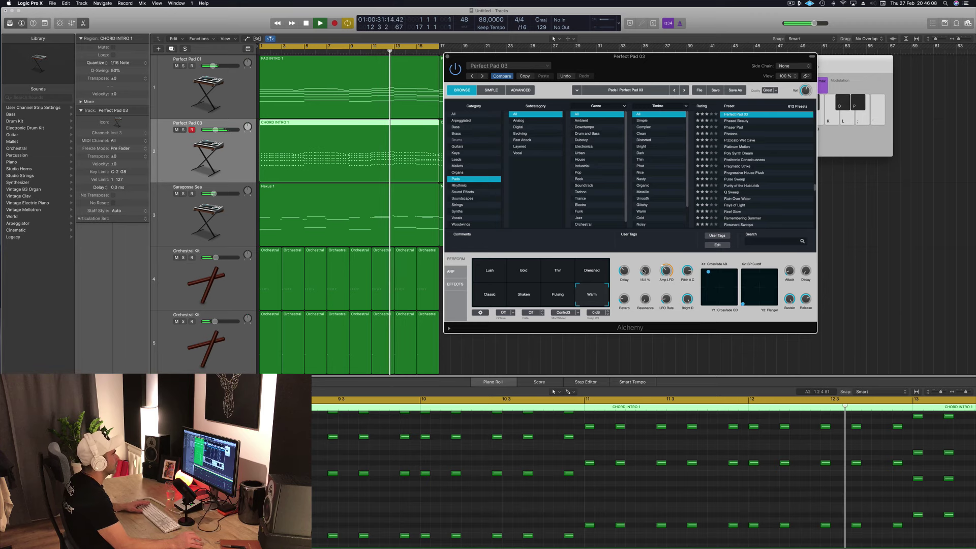
{"action": "mouse_move", "coordinate": [644, 269]}
{"action": "mouse_move", "coordinate": [644, 268]}
{"action": "left_mouse_down"}
{"action": "mouse_move", "coordinate": [648, 247]}
{"action": "mouse_move", "coordinate": [648, 270]}
{"action": "left_mouse_up"}
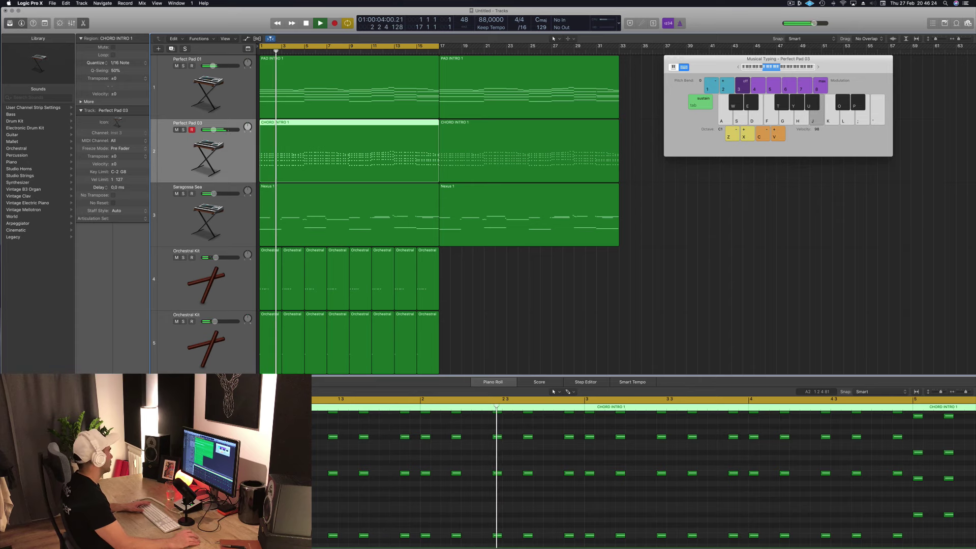
Add a third Orchestral Kit track by duplicating the second one directly below it.
{"action": "scroll", "coordinate": [600, 311], "scroll_direction": "down", "scroll_amount": 3}
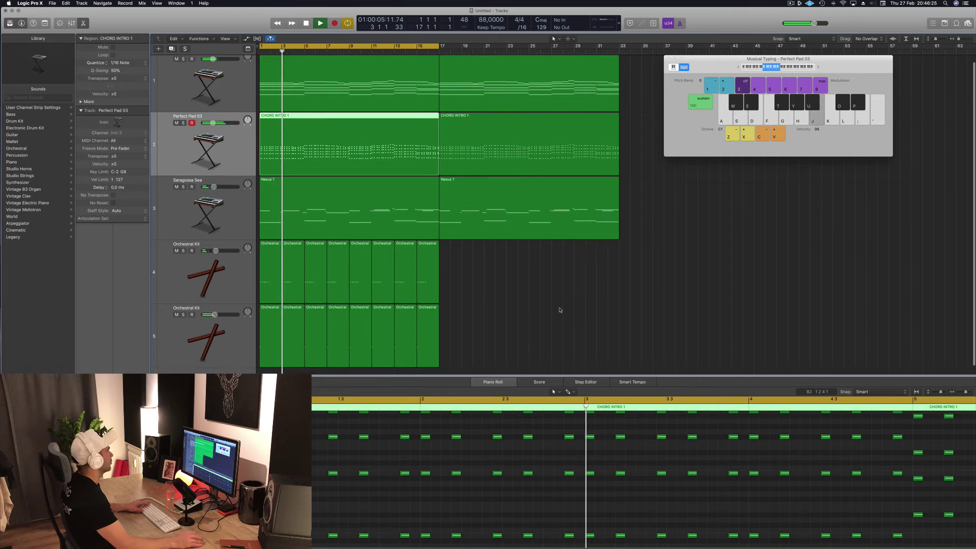
{"action": "left_click", "coordinate": [232, 341]}
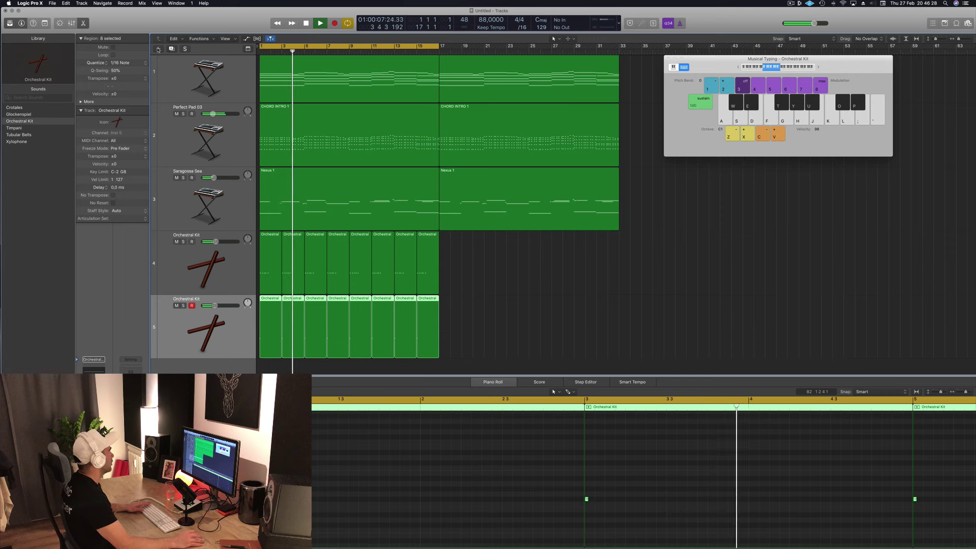
{"action": "key", "text": "alt+super+n"}
{"action": "key", "text": "Escape"}
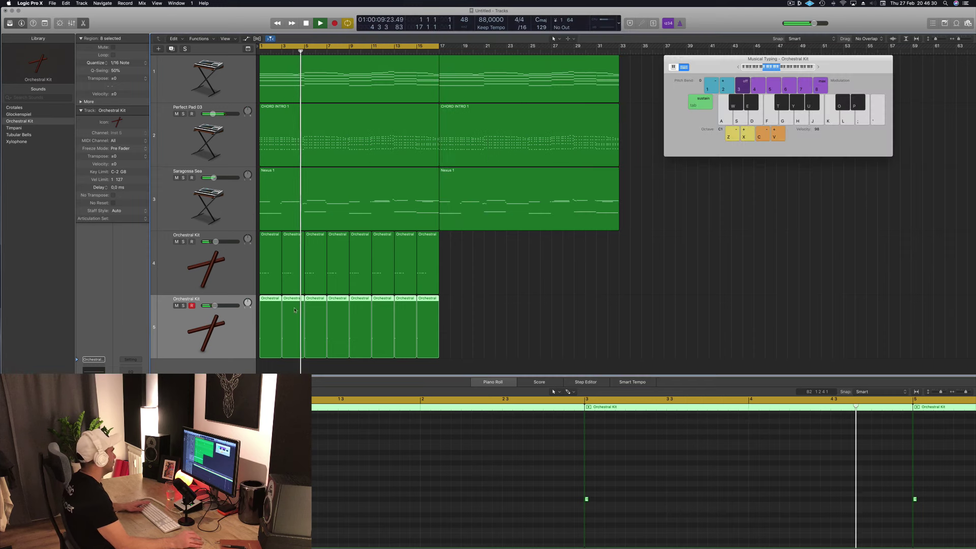
{"action": "left_click", "coordinate": [171, 49]}
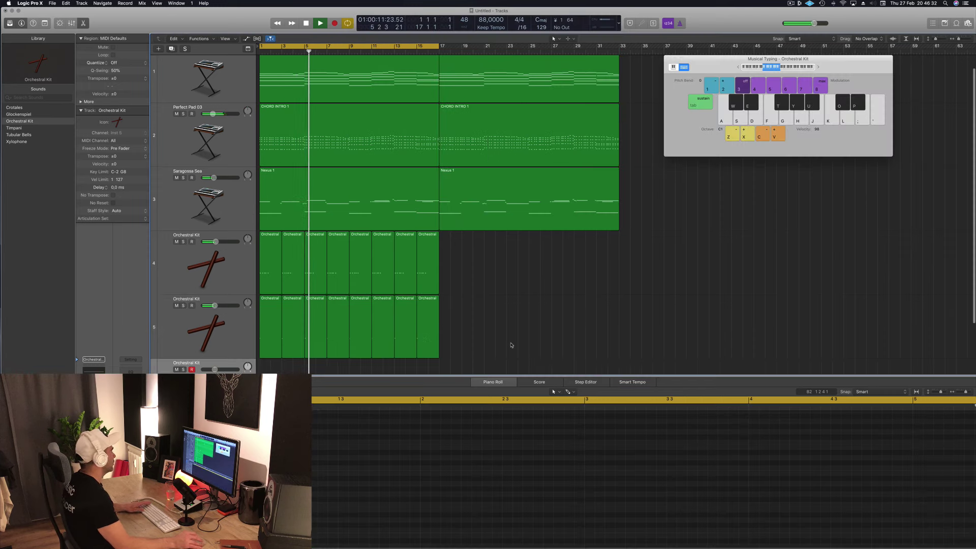
Copy all eight regions of the second Orchestral Kit track onto the new third track at bar 1.
{"action": "left_click_drag", "start_coordinate": [492, 338], "coordinate": [287, 347]}
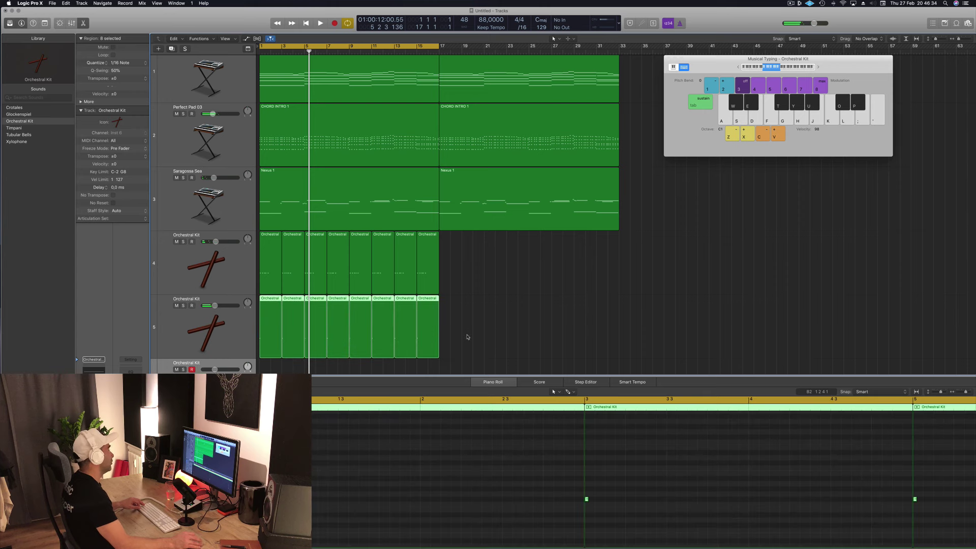
{"action": "scroll", "coordinate": [468, 336], "scroll_direction": "down", "scroll_amount": 2}
{"action": "left_click_drag", "start_coordinate": [270, 281], "coordinate": [269, 344]}
{"action": "scroll", "coordinate": [336, 502], "scroll_direction": "down", "scroll_amount": 10}
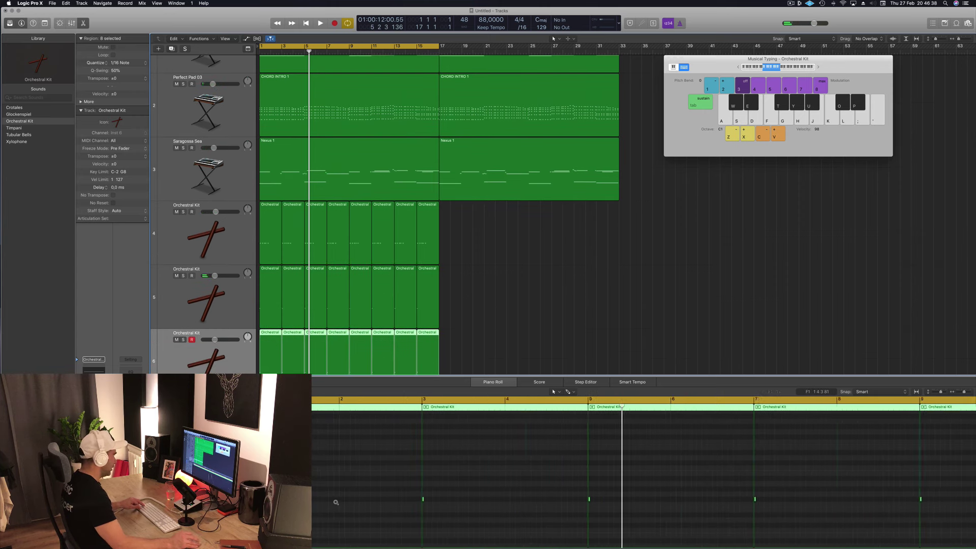
Move the copied notes to a lower drum pitch, lengthen them, and duplicate them to give a hit every half bar.
{"action": "left_click", "coordinate": [442, 491]}
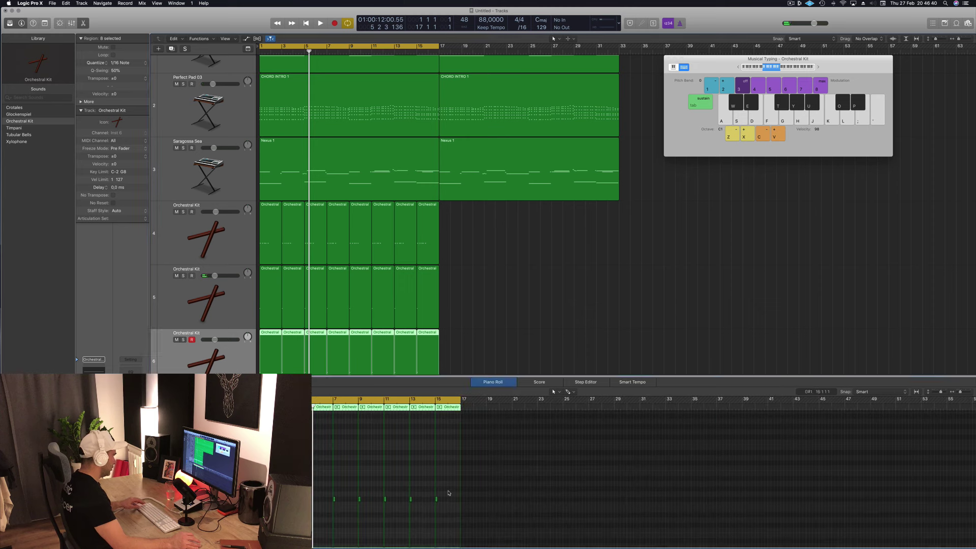
{"action": "left_click_drag", "start_coordinate": [449, 490], "coordinate": [313, 526]}
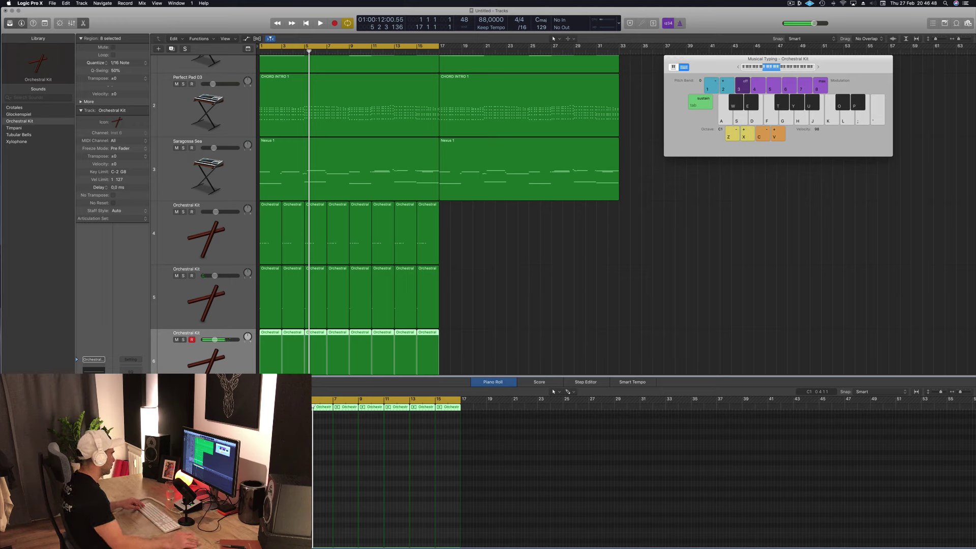
{"action": "scroll", "coordinate": [271, 529], "scroll_direction": "down", "scroll_amount": 5}
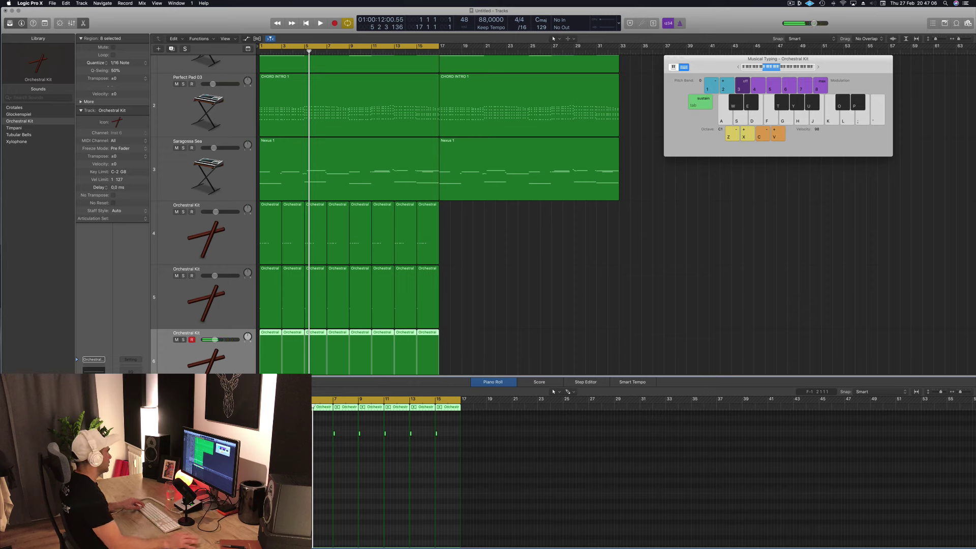
{"action": "scroll", "coordinate": [290, 437], "scroll_direction": "up", "scroll_amount": 10}
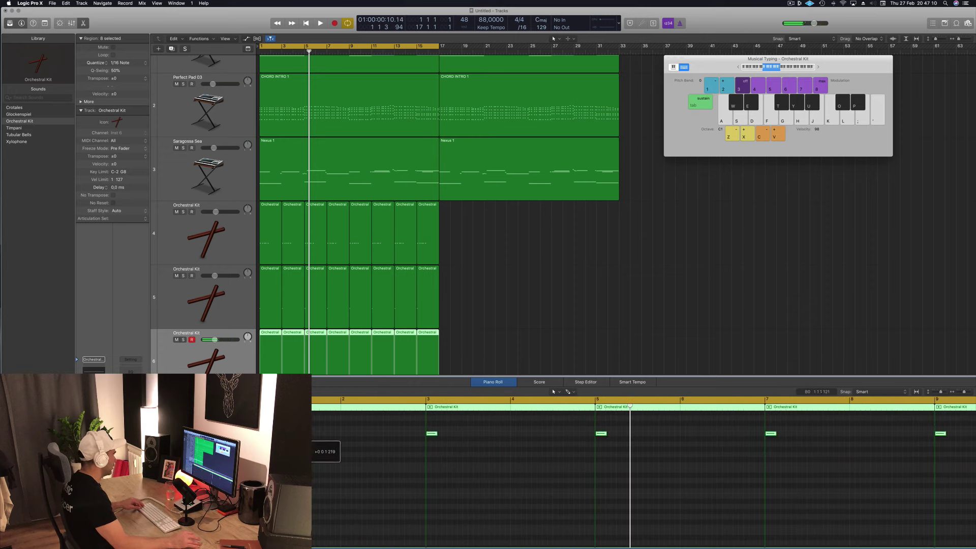
{"action": "left_click_drag", "start_coordinate": [263, 433], "coordinate": [389, 437]}
Play the arrangement from the start and raise the third Orchestral Kit track's volume.
{"action": "key", "text": "space"}
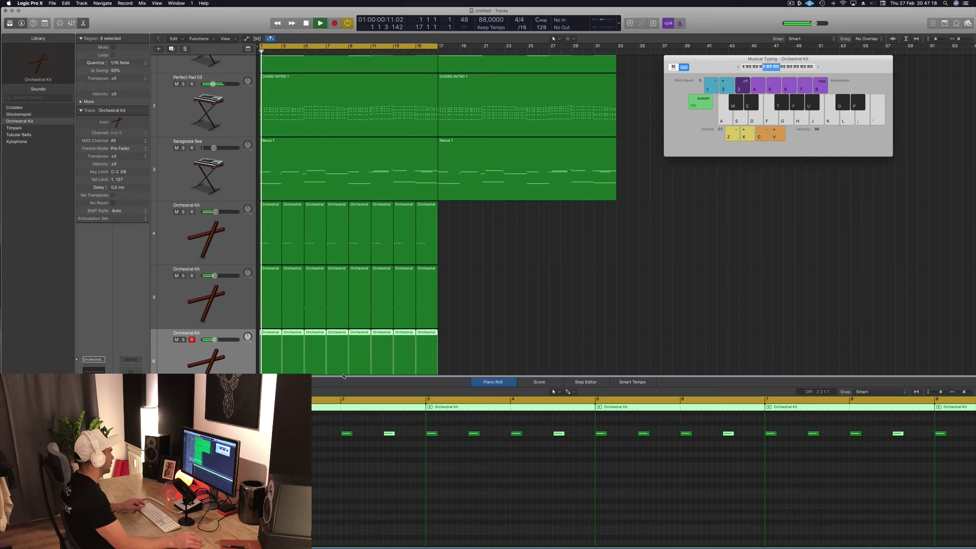
{"action": "scroll", "coordinate": [343, 374], "scroll_direction": "down", "scroll_amount": 5}
{"action": "left_click", "coordinate": [184, 334]}
{"action": "scroll", "coordinate": [184, 334], "scroll_direction": "down", "scroll_amount": 3}
{"action": "key", "text": "space"}
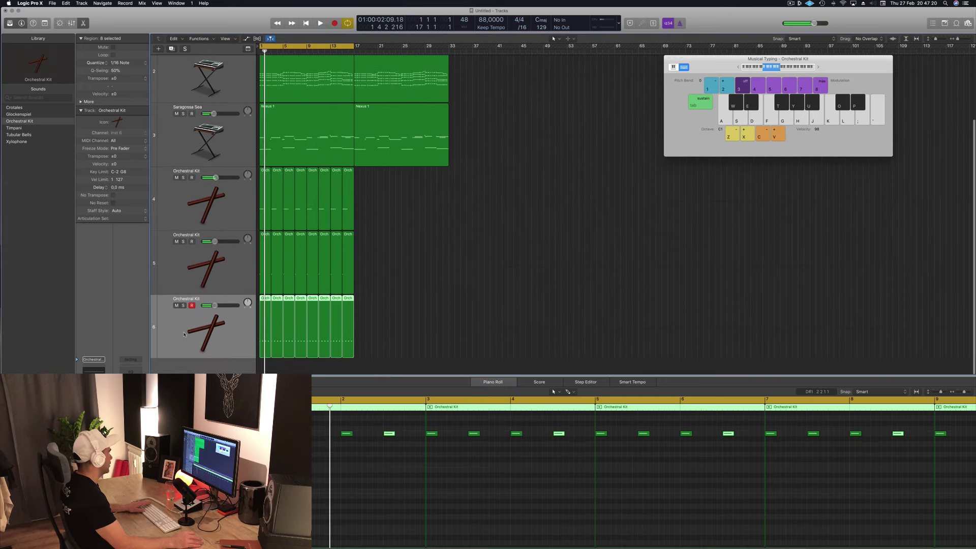
{"action": "key", "text": "space"}
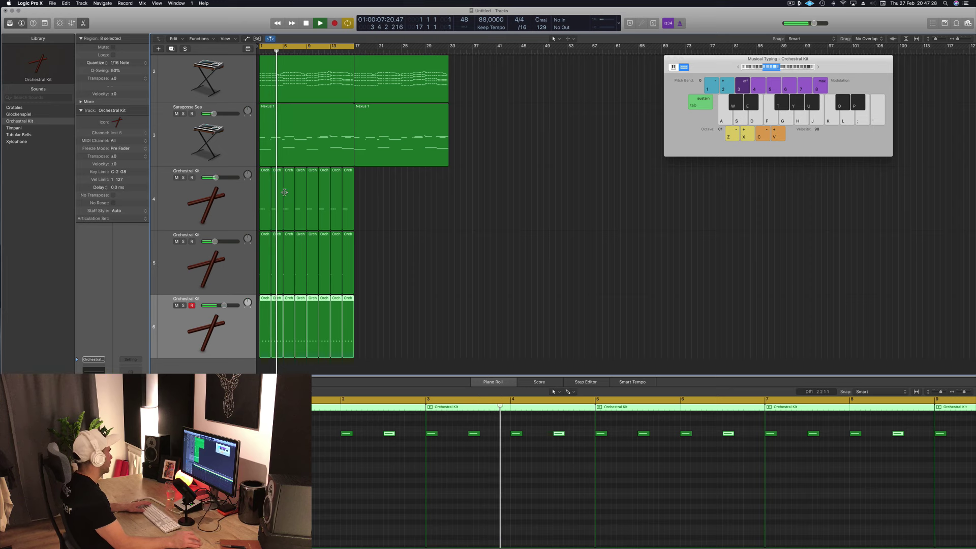
Balance the percussion during playback by raising the first Orchestral Kit slightly and lowering the third one slightly.
{"action": "key", "text": "Up"}
{"action": "key", "text": "Up"}
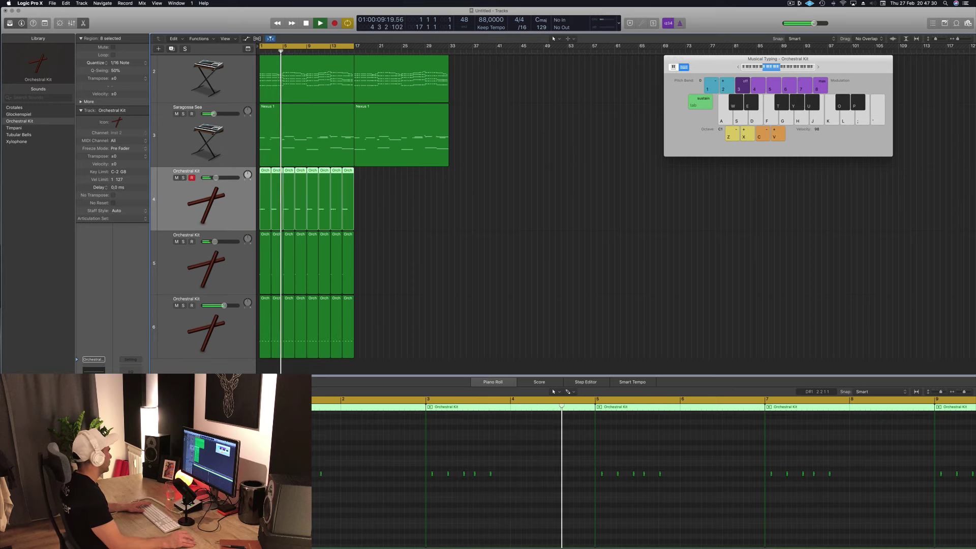
{"action": "scroll", "coordinate": [480, 233], "scroll_direction": "up", "scroll_amount": 3}
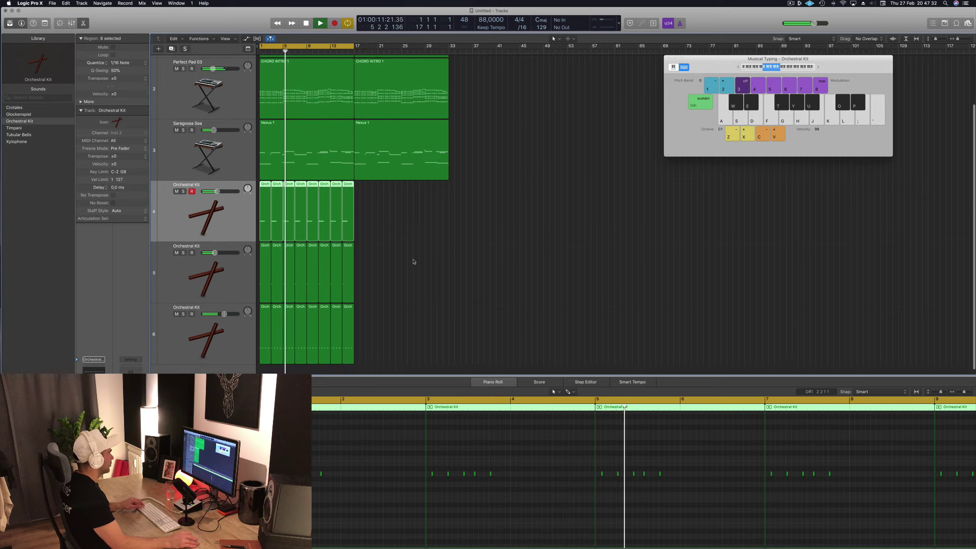
{"action": "scroll", "coordinate": [392, 264], "scroll_direction": "up", "scroll_amount": 3}
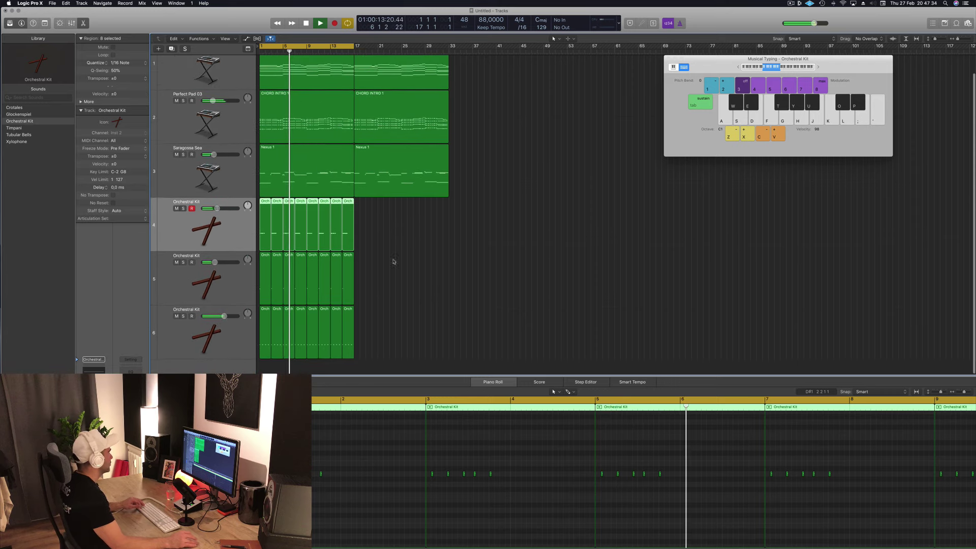
{"action": "left_click", "coordinate": [235, 337]}
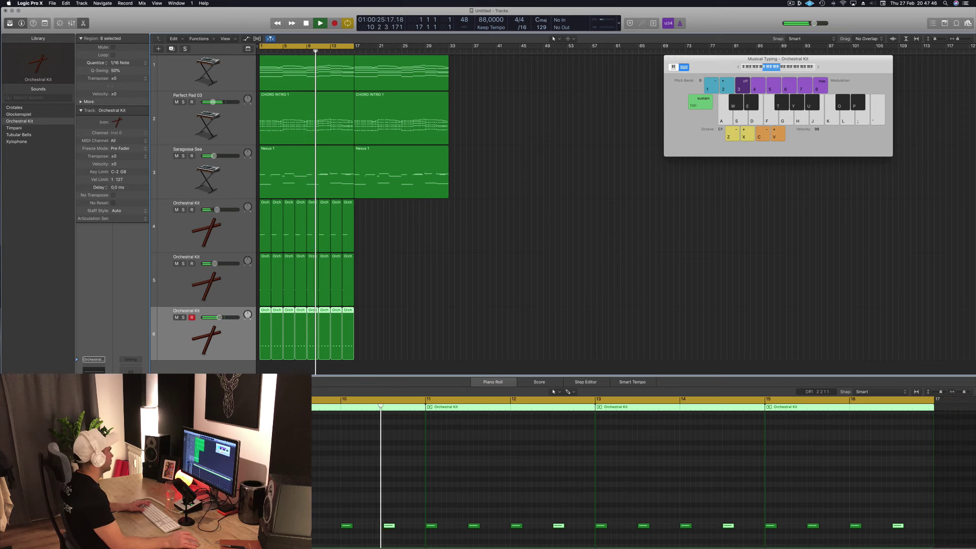
Open the Compressor on the third Orchestral Kit track, adjust its ratio and threshold, and close the plug-in window.
{"action": "left_click", "coordinate": [93, 407]}
{"action": "left_click_drag", "start_coordinate": [159, 33], "coordinate": [392, 103]}
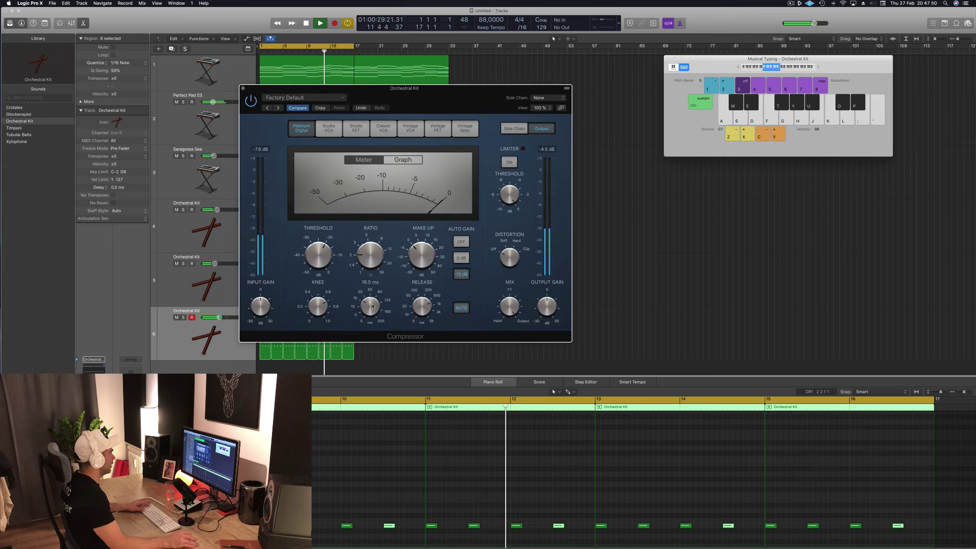
{"action": "left_click_drag", "start_coordinate": [371, 243], "coordinate": [371, 244]}
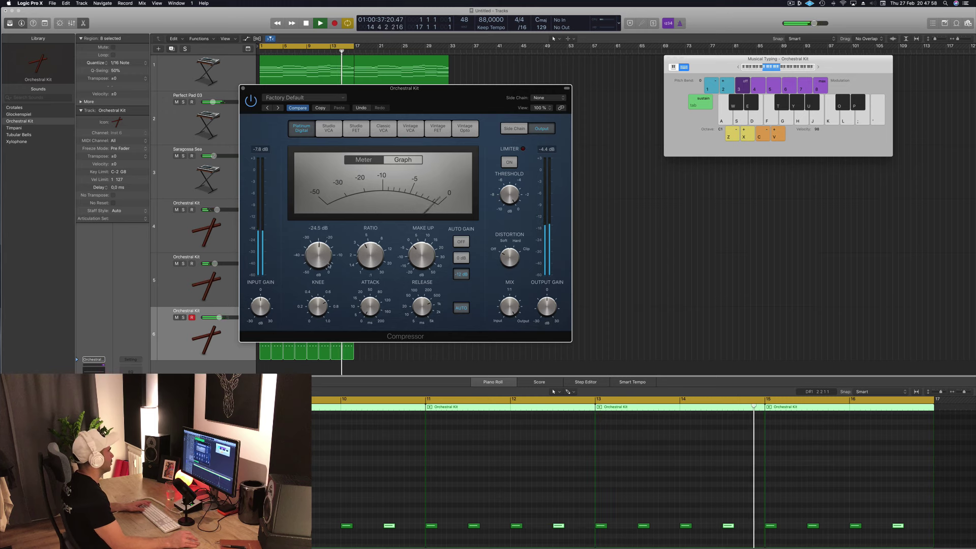
{"action": "left_click_drag", "start_coordinate": [328, 261], "coordinate": [326, 257]}
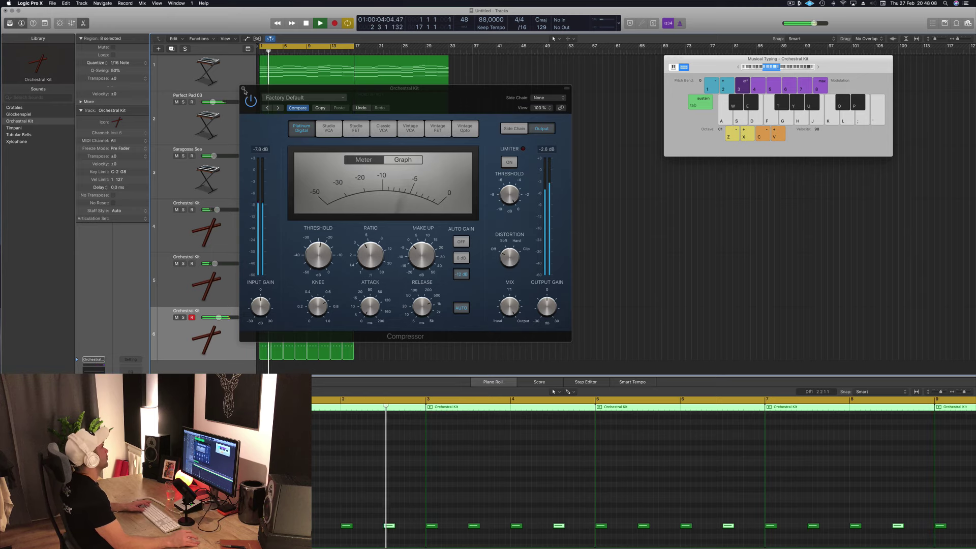
{"action": "left_click", "coordinate": [243, 89]}
Mute the Perfect Pad 01 track during playback and select the Saragossa Sea track.
{"action": "left_click", "coordinate": [431, 244]}
{"action": "scroll", "coordinate": [413, 270], "scroll_direction": "up", "scroll_amount": 1}
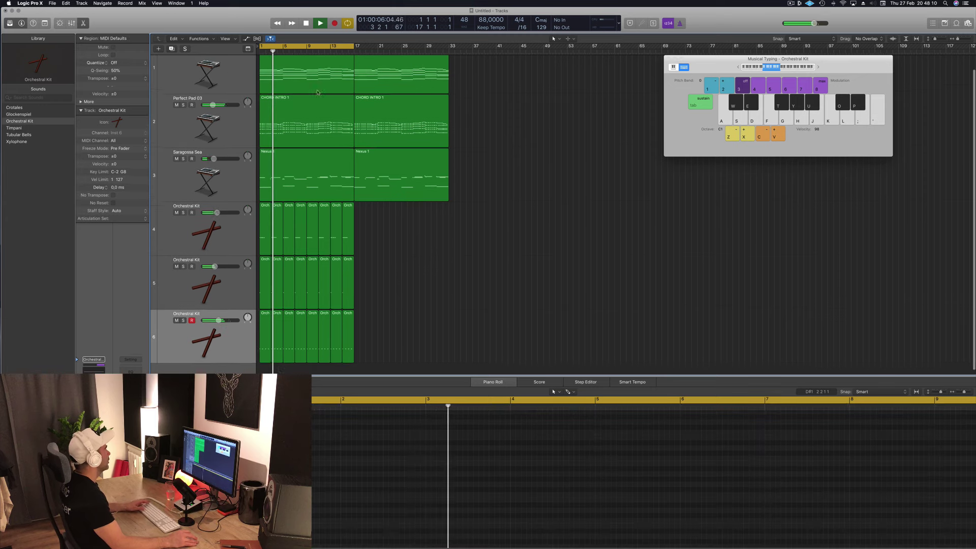
{"action": "scroll", "coordinate": [231, 74], "scroll_direction": "up", "scroll_amount": 2}
{"action": "left_click", "coordinate": [177, 65]}
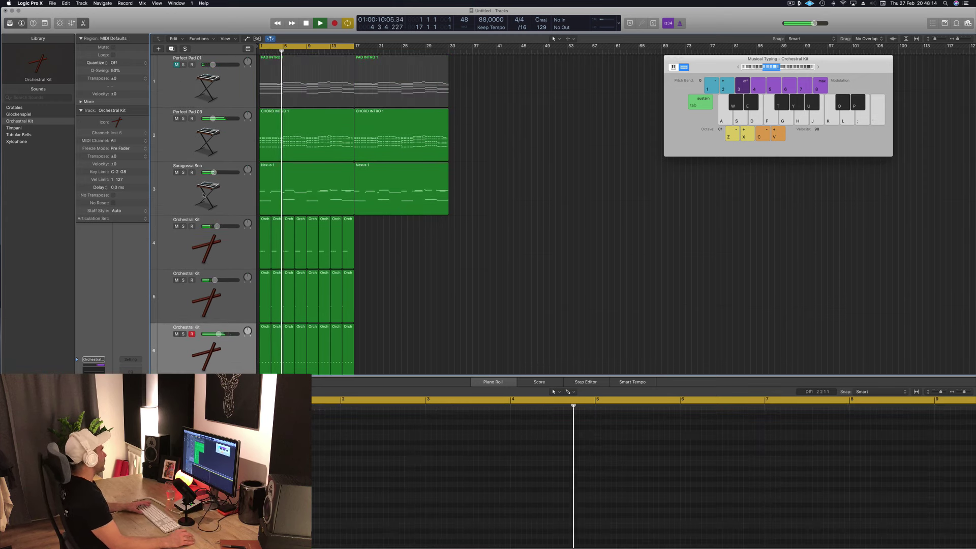
{"action": "left_click", "coordinate": [177, 193]}
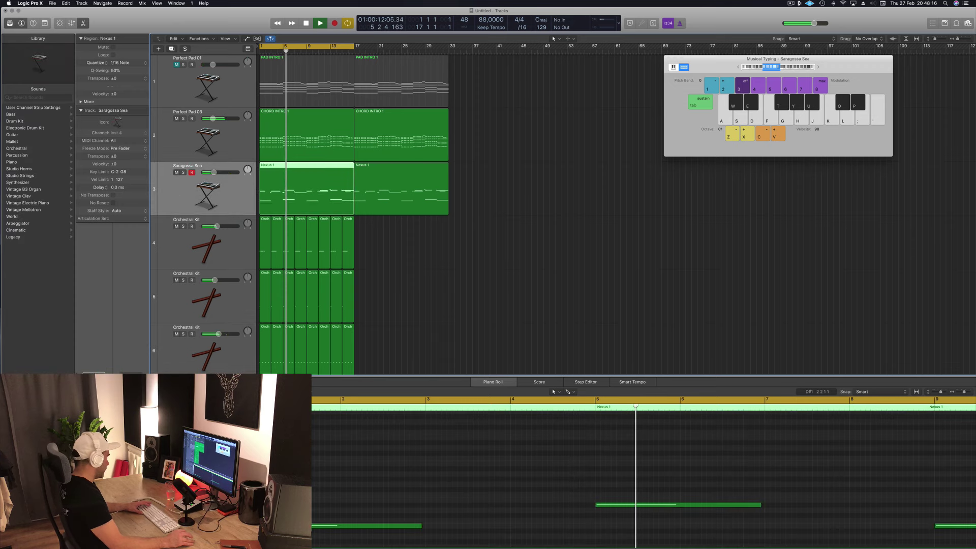
{"action": "scroll", "coordinate": [464, 285], "scroll_direction": "down", "scroll_amount": 3}
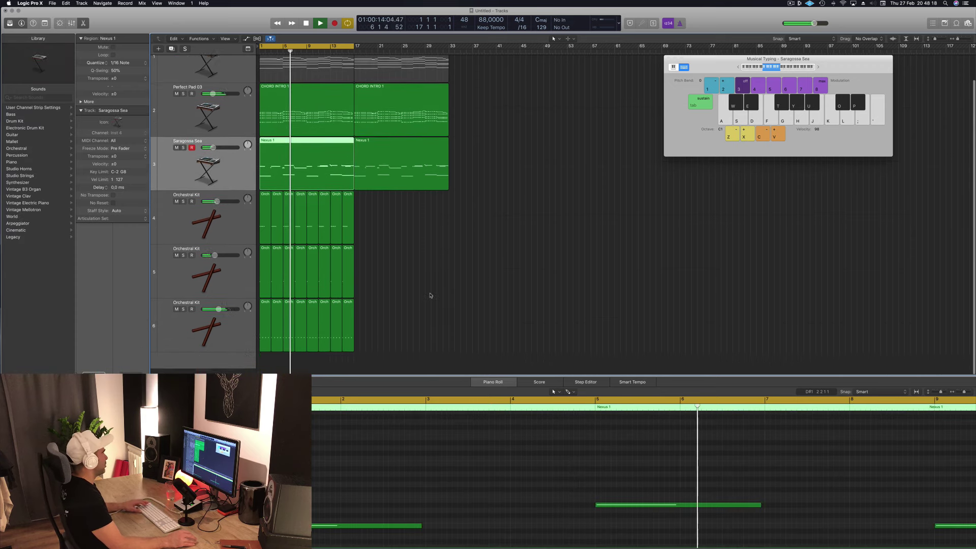
Open the Channel EQ on the Perfect Pad 03 track, set its low cut to 79 Hz, and close the plug-in window.
{"action": "left_click", "coordinate": [238, 347]}
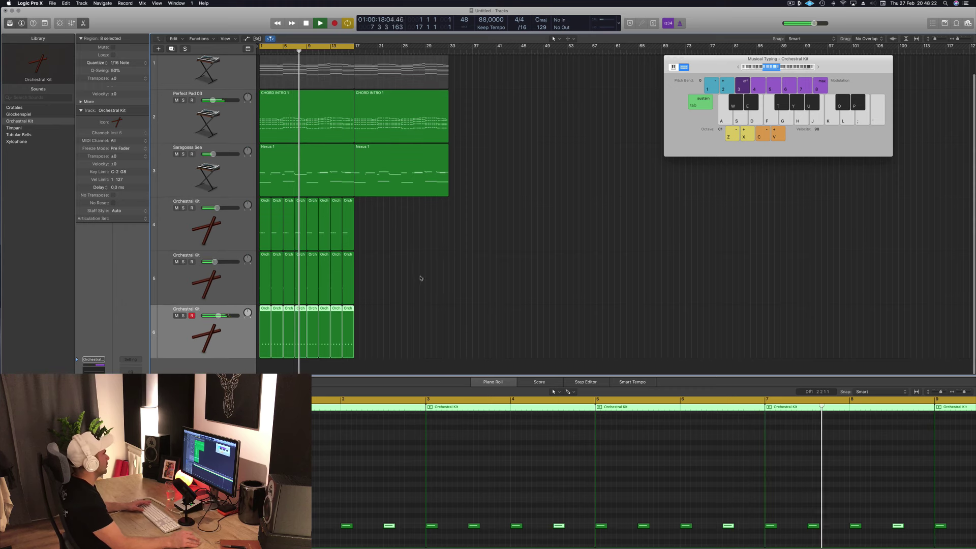
{"action": "left_click", "coordinate": [238, 128]}
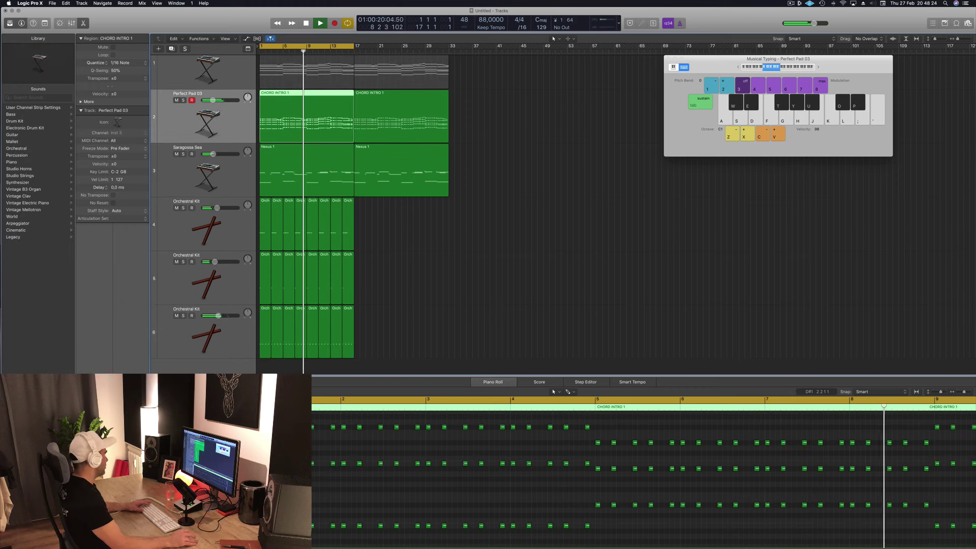
{"action": "left_click", "coordinate": [94, 371]}
{"action": "left_click", "coordinate": [48, 55]}
{"action": "left_click_drag", "start_coordinate": [57, 127], "coordinate": [160, 132]}
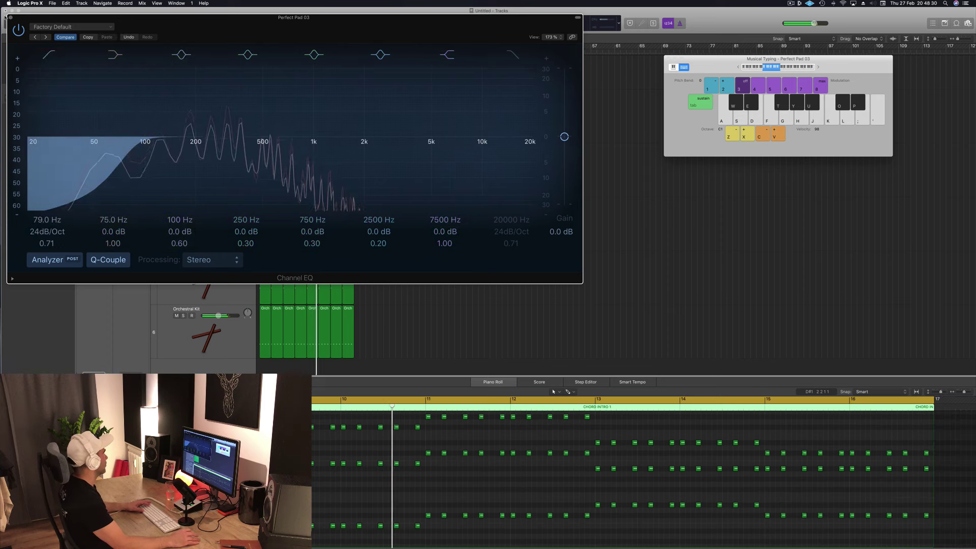
{"action": "left_click", "coordinate": [9, 19]}
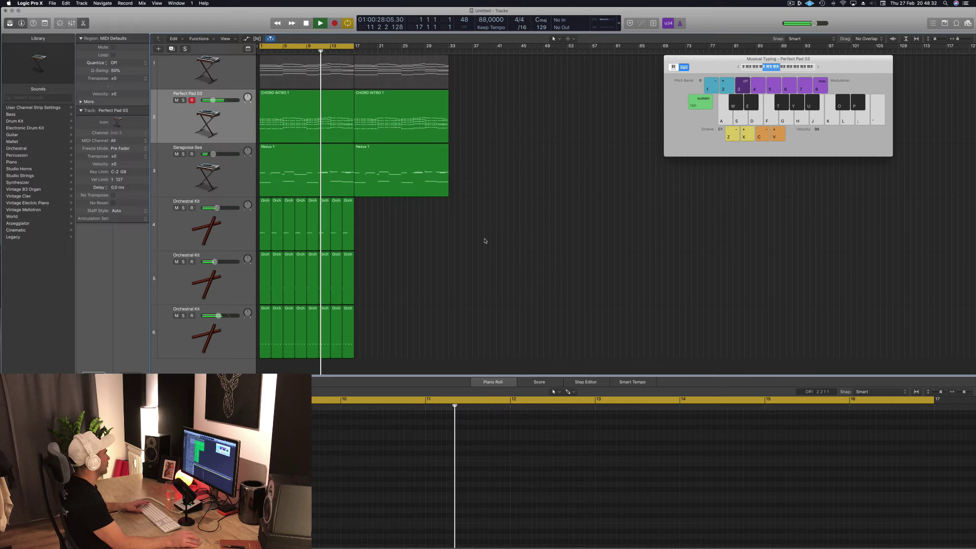
Duplicate the Perfect Pad 01 track and copy its first PAD INTRO 1 region onto the new track.
{"action": "scroll", "coordinate": [484, 240], "scroll_direction": "up", "scroll_amount": 1}
{"action": "left_click", "coordinate": [236, 86]}
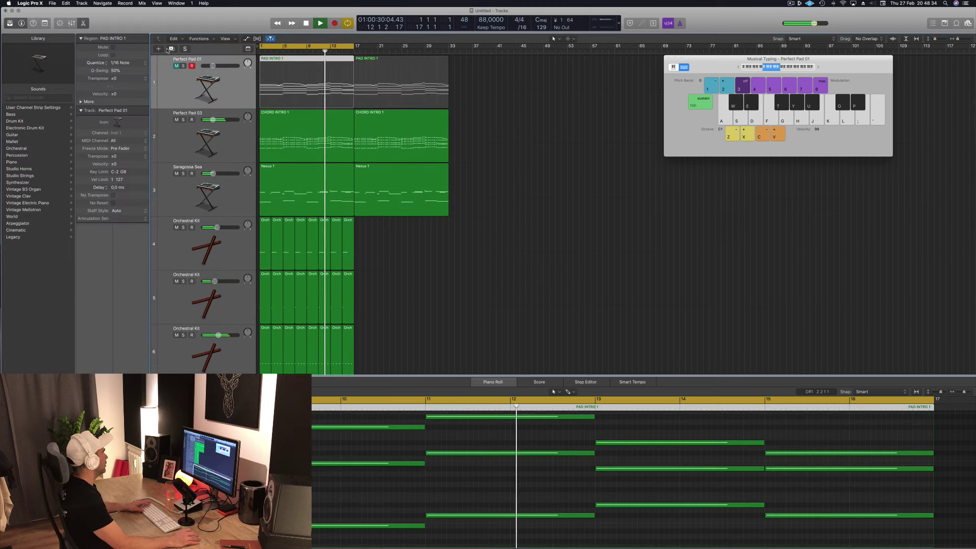
{"action": "key", "text": "super+d"}
{"action": "left_click_drag", "start_coordinate": [320, 84], "coordinate": [316, 142]}
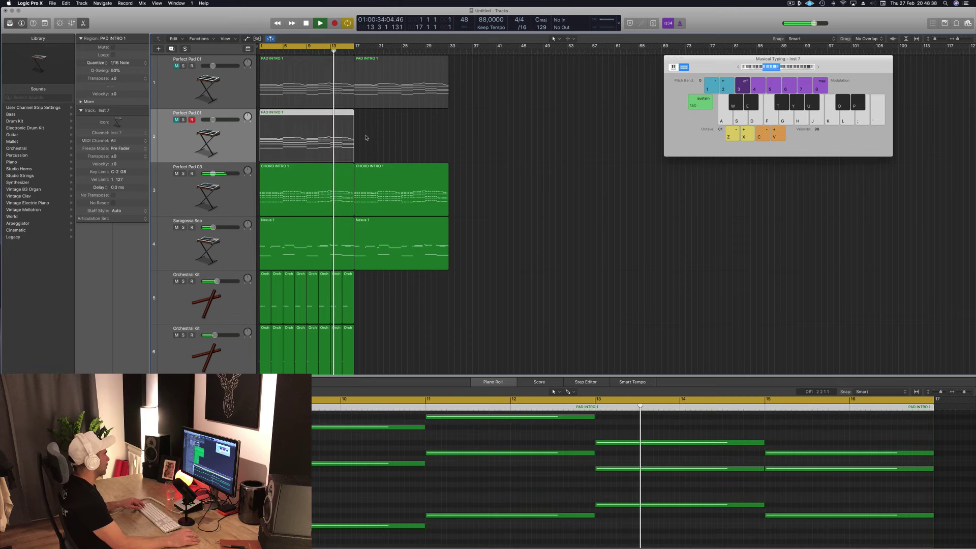
Delete the upper chord notes from the copied PAD INTRO 1 region, keeping the lowest line as a bass part.
{"action": "scroll", "coordinate": [392, 498], "scroll_direction": "down", "scroll_amount": 5}
{"action": "scroll", "coordinate": [392, 498], "scroll_direction": "down", "scroll_amount": 3}
{"action": "scroll", "coordinate": [392, 499], "scroll_direction": "up", "scroll_amount": 2}
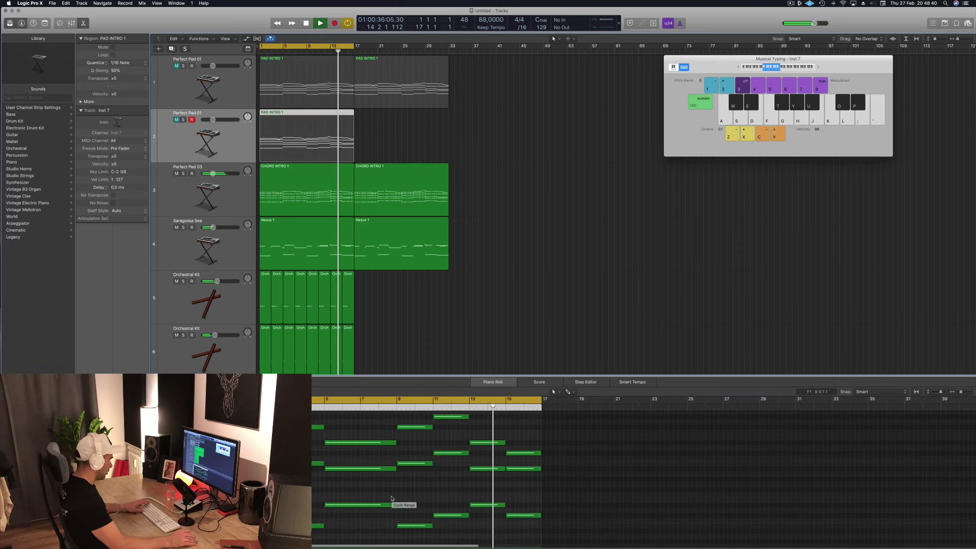
{"action": "left_click_drag", "start_coordinate": [568, 486], "coordinate": [178, 412]}
{"action": "key", "text": "Delete"}
{"action": "scroll", "coordinate": [337, 469], "scroll_direction": "down", "scroll_amount": 5}
Unmute the duplicated Perfect Pad 01 track and play the arrangement from the start.
{"action": "key", "text": "Return"}
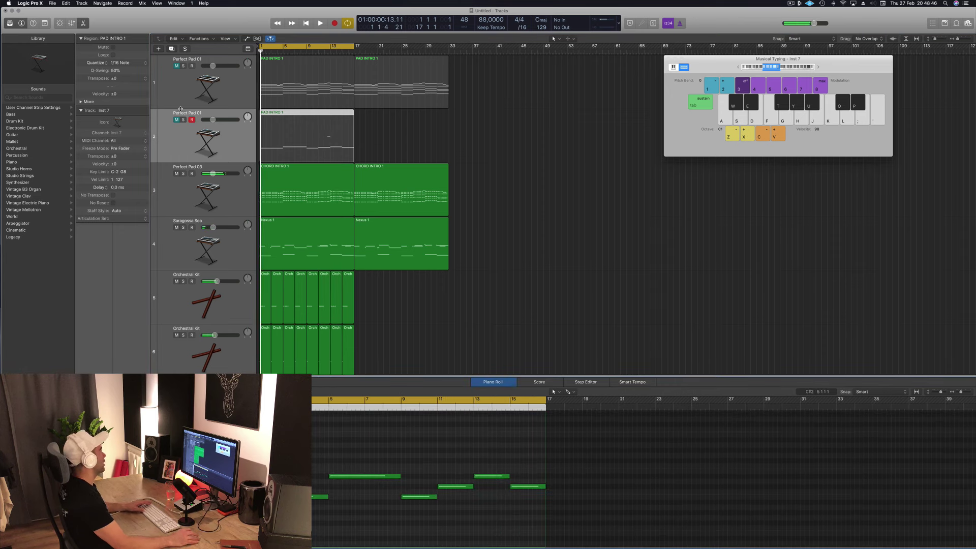
{"action": "left_click", "coordinate": [177, 120]}
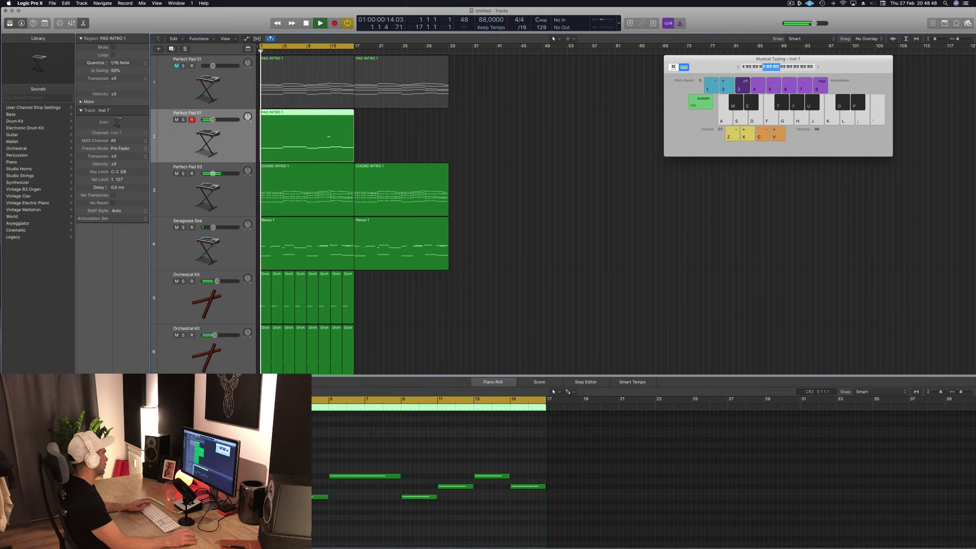
{"action": "key", "text": "Return"}
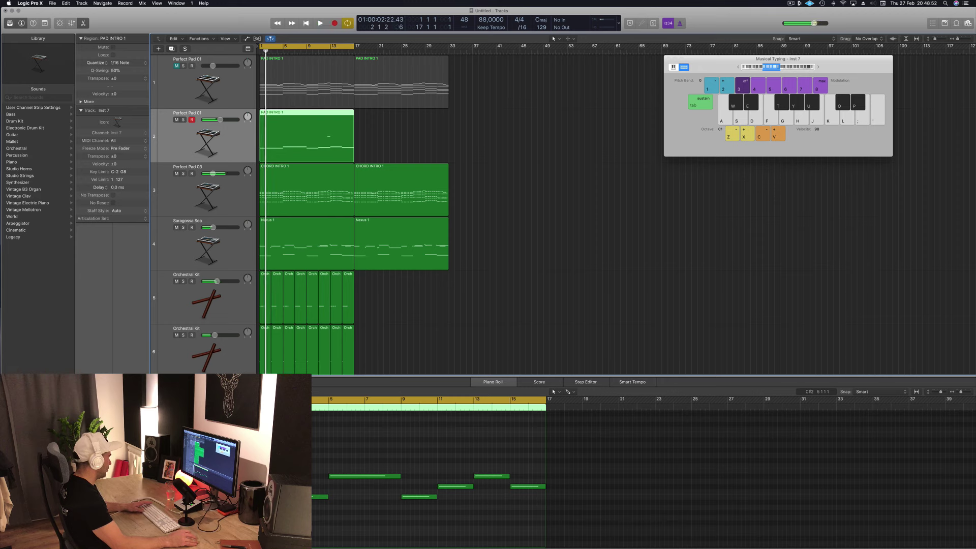
{"action": "key", "text": "Return"}
Transpose all the bass notes in the duplicated pad region up one octave and audition them.
{"action": "left_click_drag", "start_coordinate": [284, 459], "coordinate": [573, 523]}
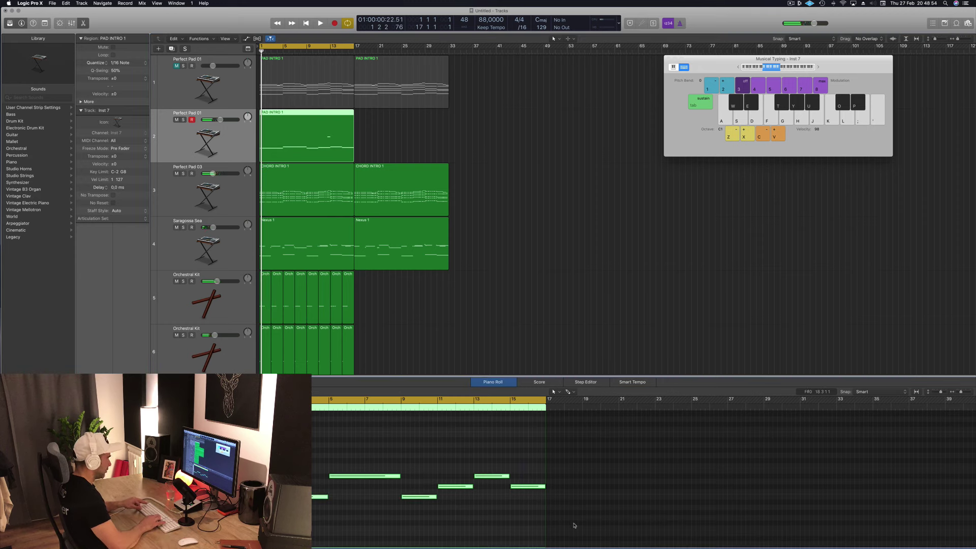
{"action": "key", "text": "shift+alt+Up"}
{"action": "key", "text": "space"}
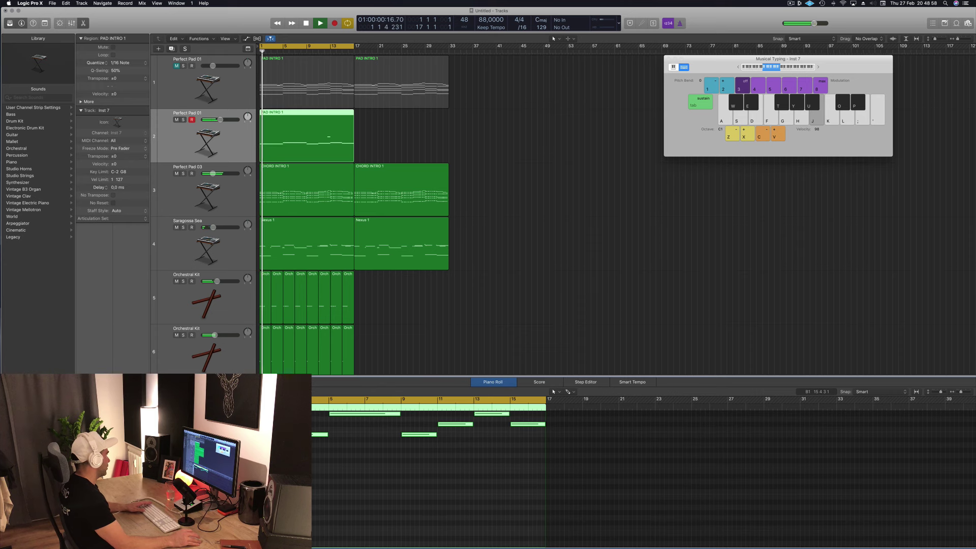
Open Alchemy on the duplicated pad track, load the Perfect Pad 02 preset, and choose its Dark variation during playback.
{"action": "left_click", "coordinate": [94, 422]}
{"action": "left_click_drag", "start_coordinate": [269, 22], "coordinate": [516, 80]}
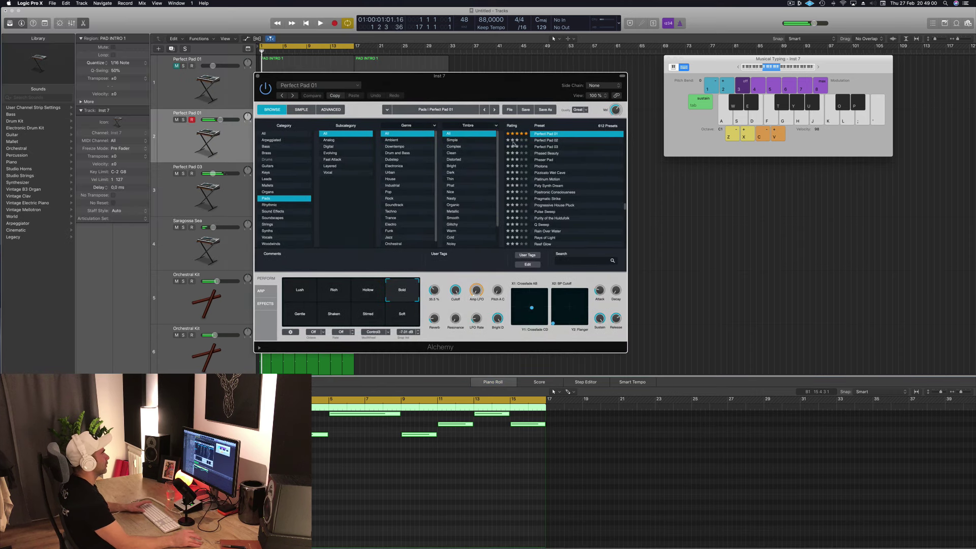
{"action": "left_click", "coordinate": [550, 141]}
{"action": "left_click_drag", "start_coordinate": [388, 76], "coordinate": [516, 81]}
{"action": "key", "text": "space"}
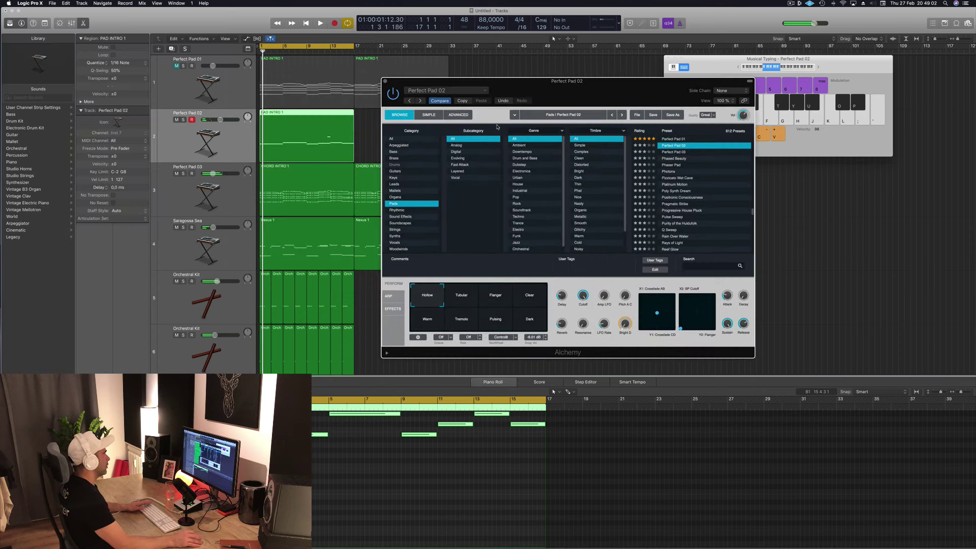
{"action": "left_click", "coordinate": [530, 320]}
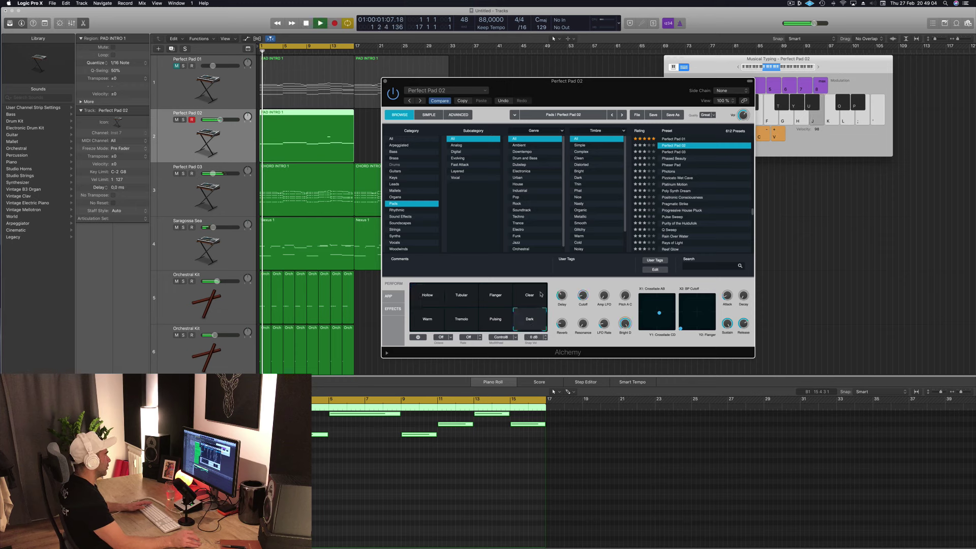
Raise the Perfect Pad 02 track's volume and transpose its bass notes back down one octave while playing.
{"action": "left_click_drag", "start_coordinate": [220, 120], "coordinate": [222, 120]}
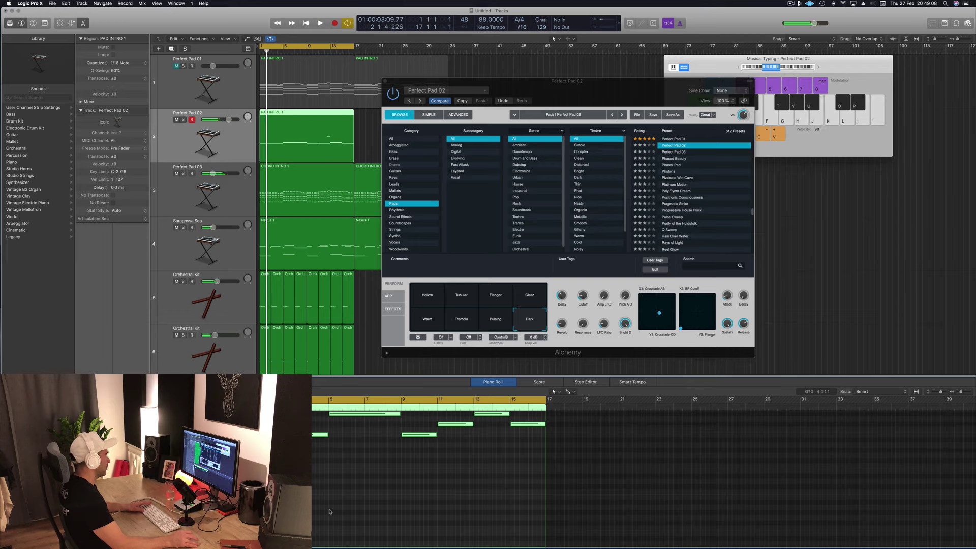
{"action": "key", "text": "space"}
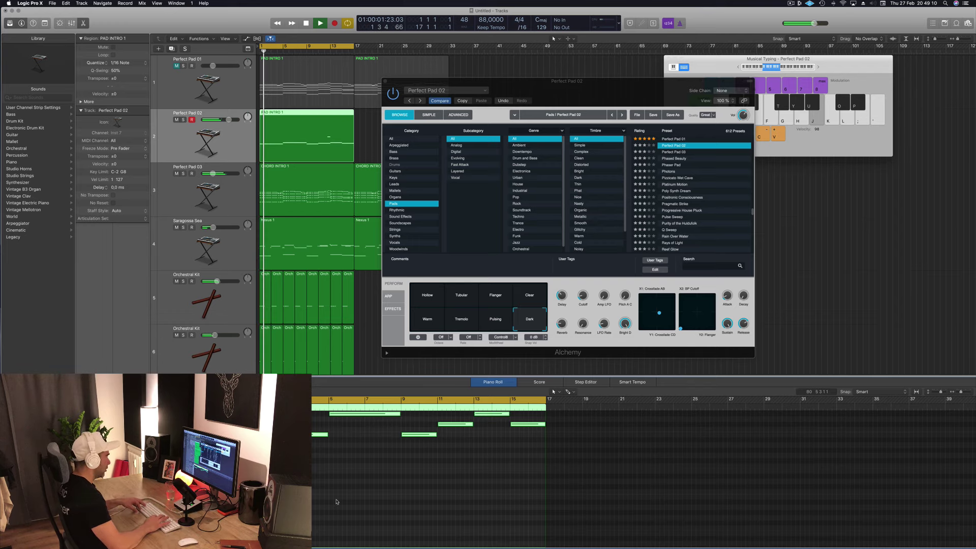
{"action": "scroll", "coordinate": [336, 501], "scroll_direction": "up", "scroll_amount": 3}
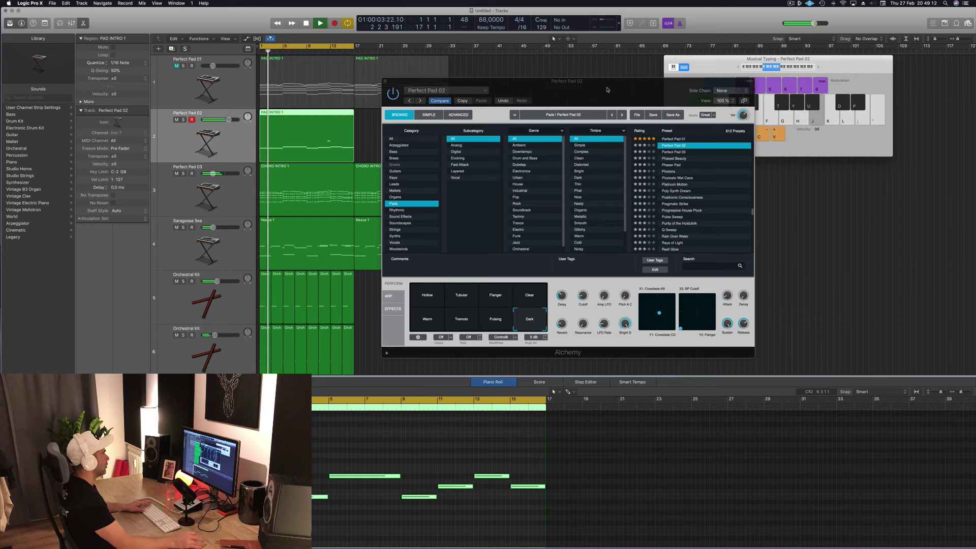
{"action": "left_click_drag", "start_coordinate": [606, 90], "coordinate": [638, 108]}
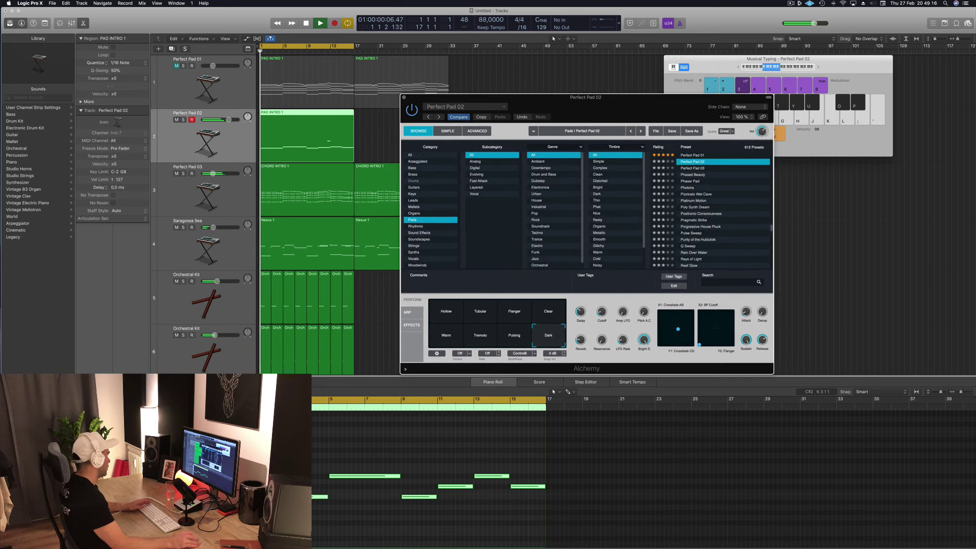
Lower Alchemy's Cutoff on Perfect Pad 02 to about 34.4%, checking the sound briefly in solo, and close the plug-in window.
{"action": "left_click", "coordinate": [285, 457]}
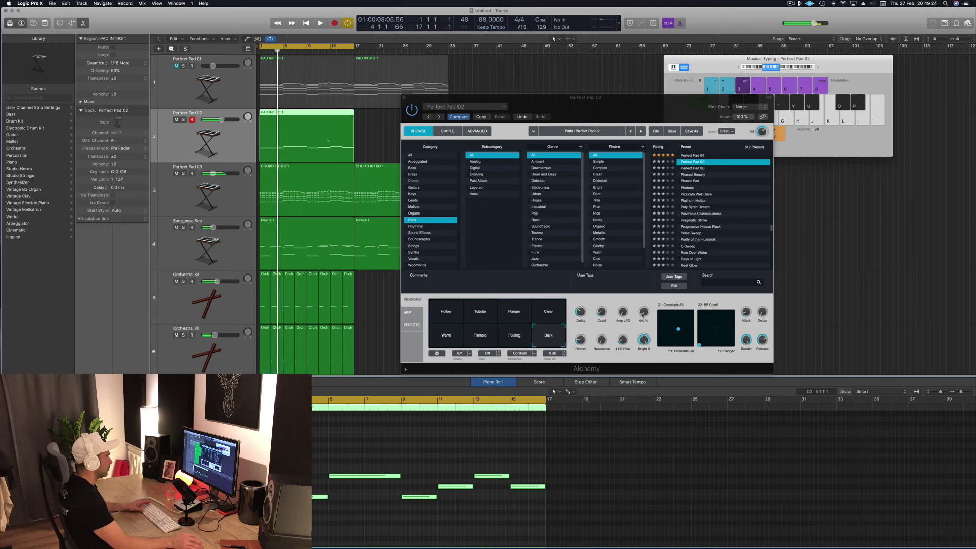
{"action": "left_click", "coordinate": [623, 312]}
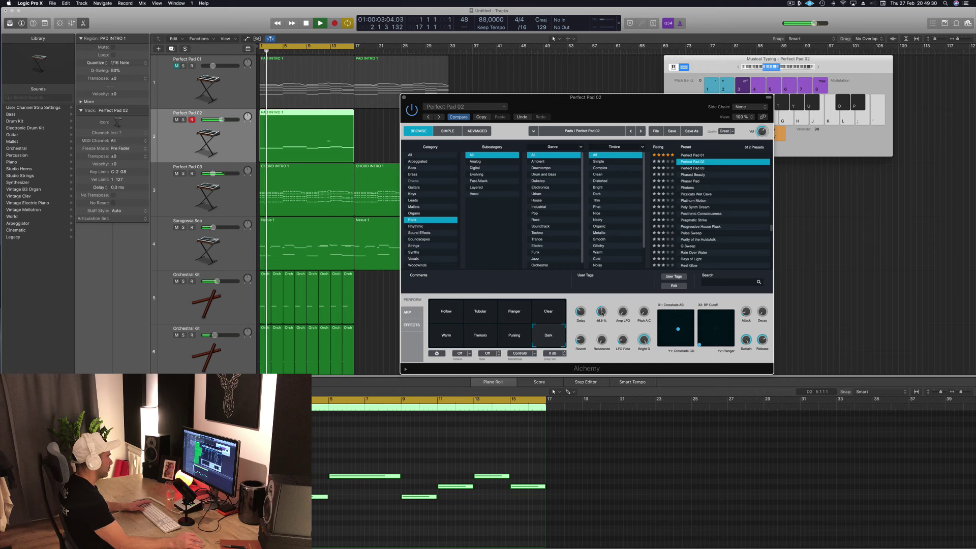
{"action": "left_click", "coordinate": [183, 120]}
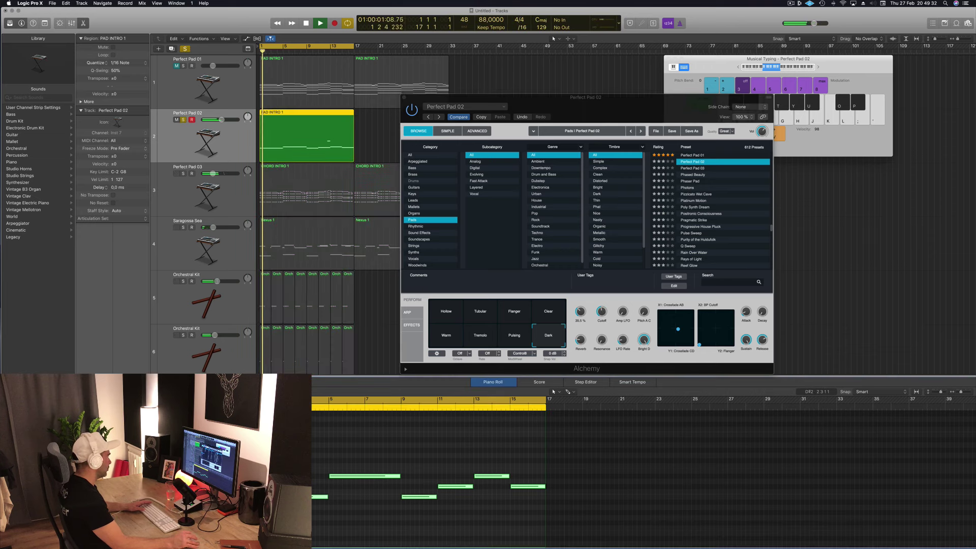
{"action": "key", "text": "s"}
{"action": "key", "text": "space"}
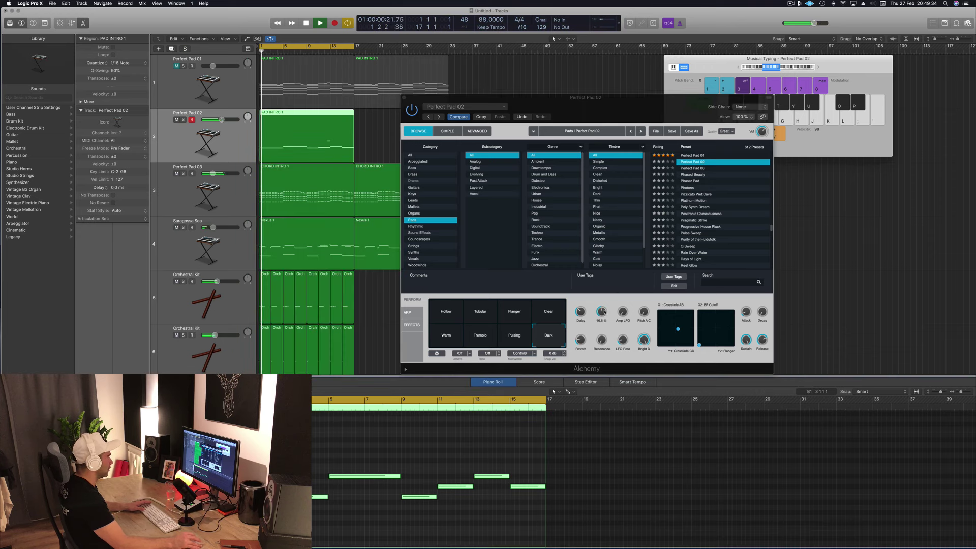
{"action": "left_click_drag", "start_coordinate": [604, 311], "coordinate": [604, 315]}
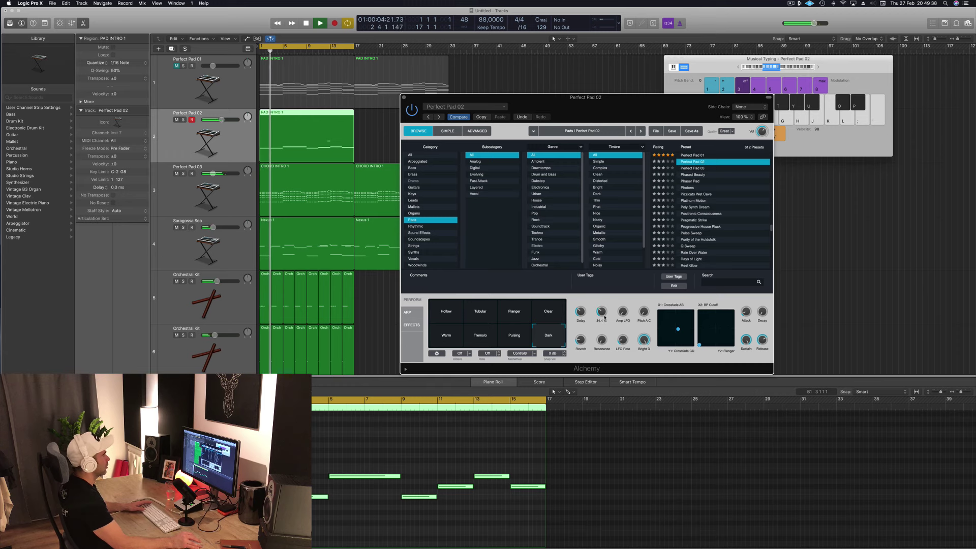
{"action": "left_click_drag", "start_coordinate": [580, 98], "coordinate": [693, 113]}
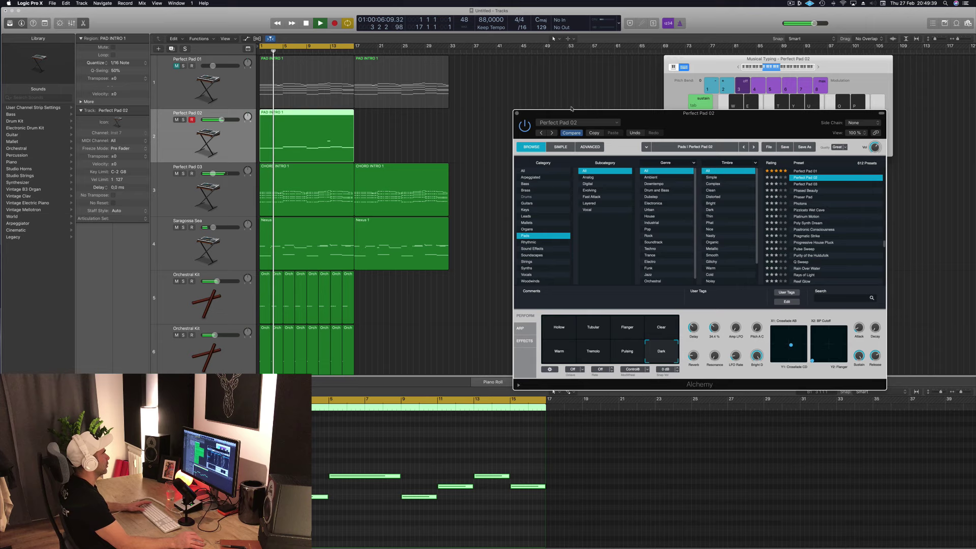
{"action": "left_click", "coordinate": [517, 113]}
Delete the stray higher note near bar 12 from the PAD INTRO 1 region on the Perfect Pad 02 track.
{"action": "left_click", "coordinate": [482, 168]}
{"action": "scroll", "coordinate": [489, 175], "scroll_direction": "down", "scroll_amount": 3}
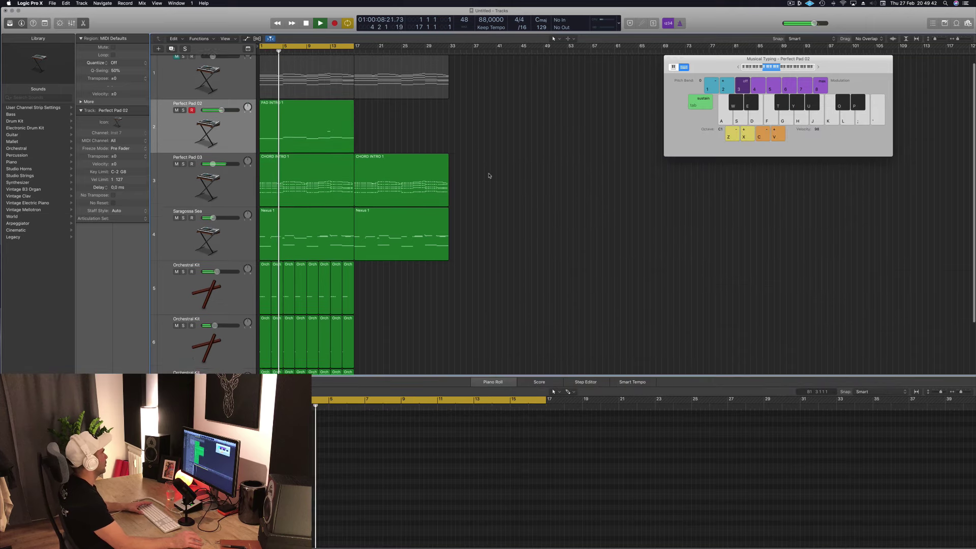
{"action": "left_click", "coordinate": [325, 109]}
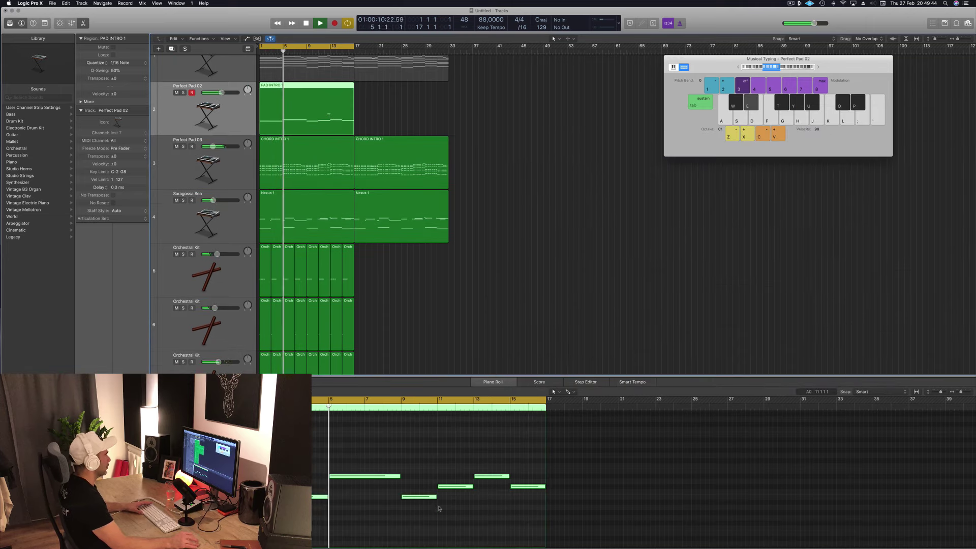
{"action": "left_click_drag", "start_coordinate": [446, 476], "coordinate": [530, 536]}
{"action": "key", "text": "Delete"}
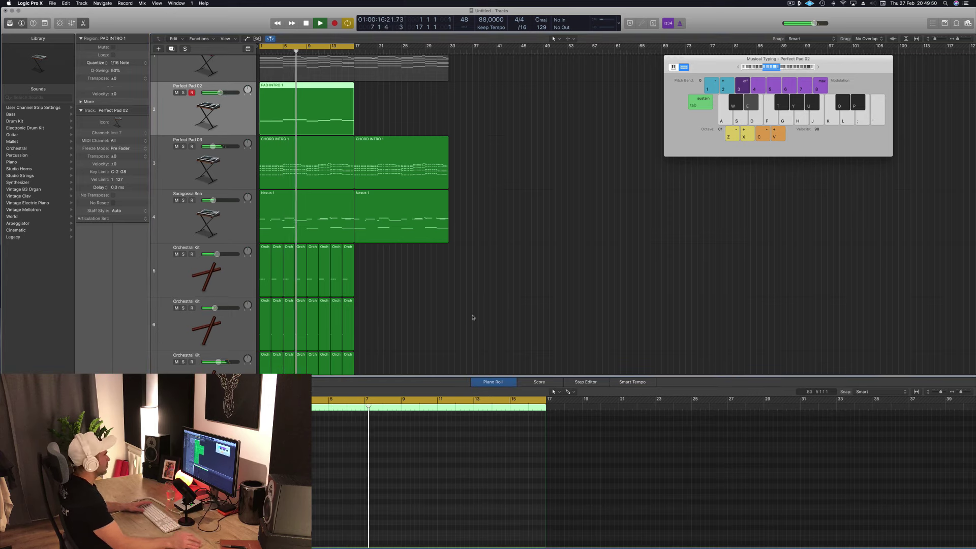
Stop playback and delete the second, fourth, sixth and eighth regions on the second Orchestral Kit track.
{"action": "scroll", "coordinate": [427, 285], "scroll_direction": "down", "scroll_amount": 2}
{"action": "scroll", "coordinate": [426, 284], "scroll_direction": "down", "scroll_amount": 2}
{"action": "left_click", "coordinate": [231, 239]}
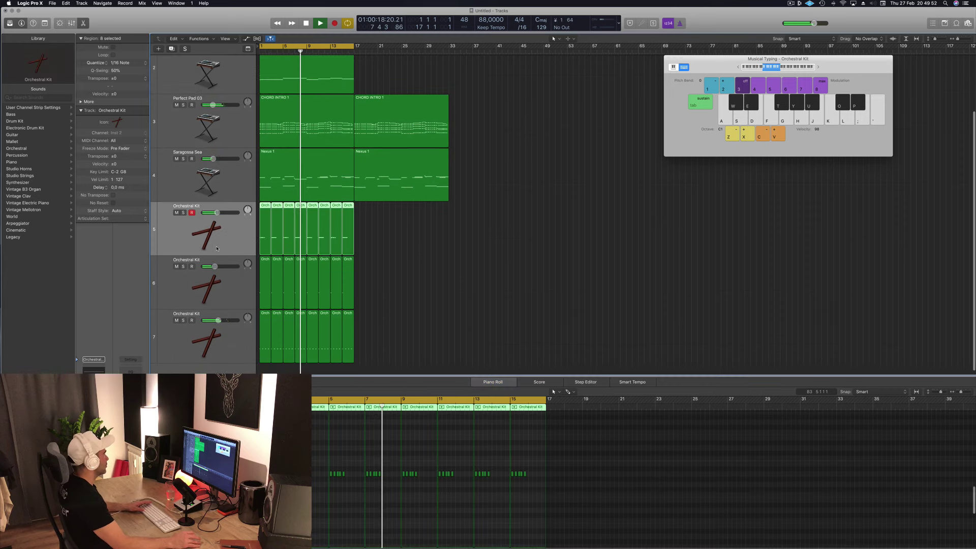
{"action": "left_click", "coordinate": [233, 288]}
{"action": "left_click", "coordinate": [217, 230]}
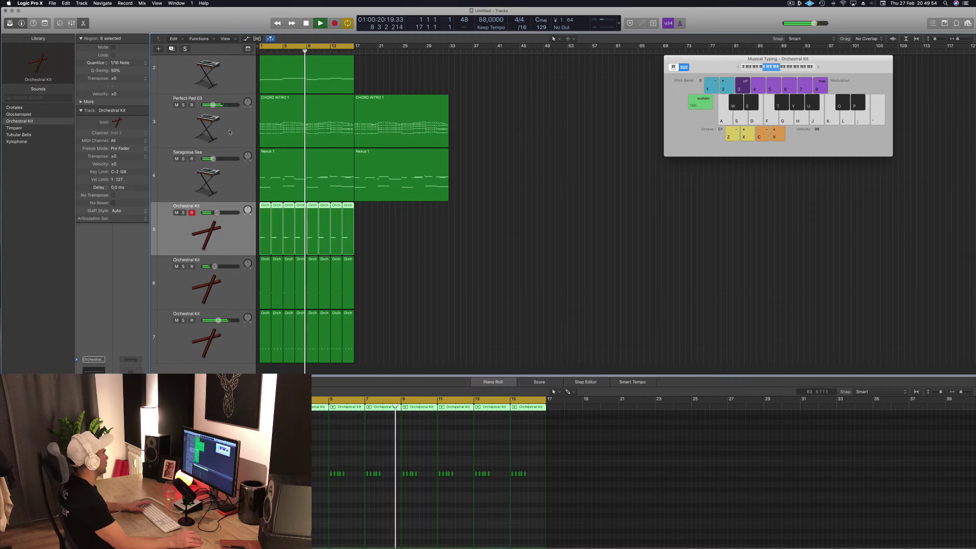
{"action": "key", "text": "space"}
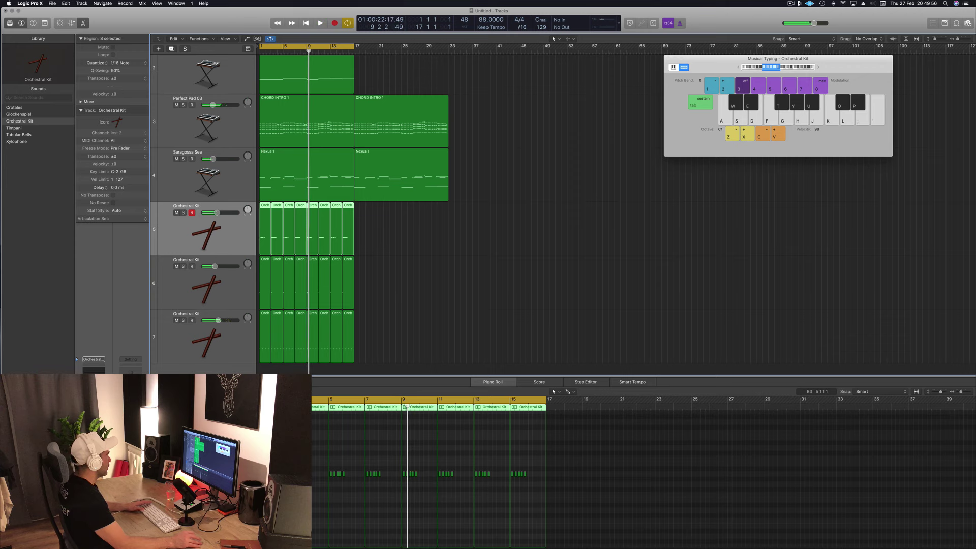
{"action": "left_click", "coordinate": [272, 297]}
{"action": "key", "text": "Delete"}
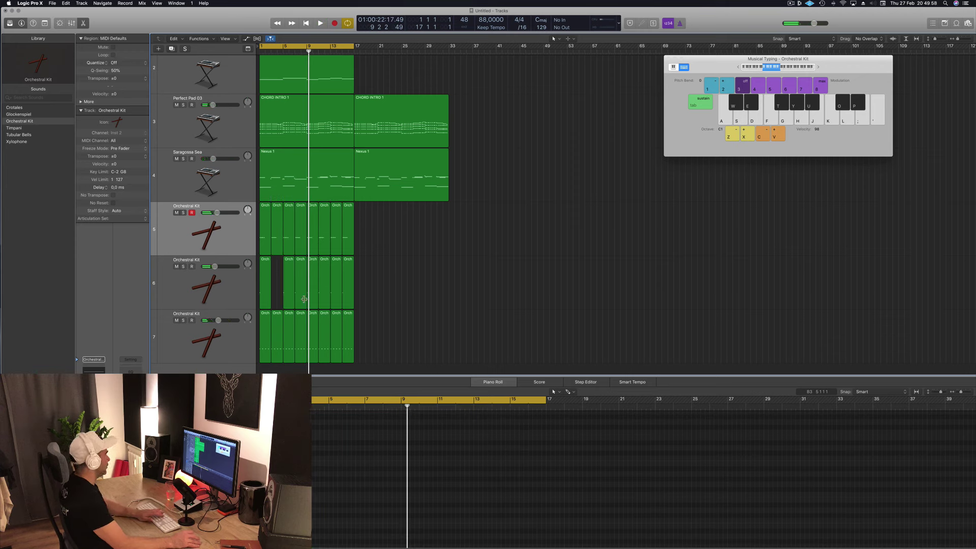
{"action": "left_click", "coordinate": [304, 299]}
{"action": "key", "text": "Delete"}
{"action": "left_click", "coordinate": [326, 299]}
{"action": "key", "text": "Delete"}
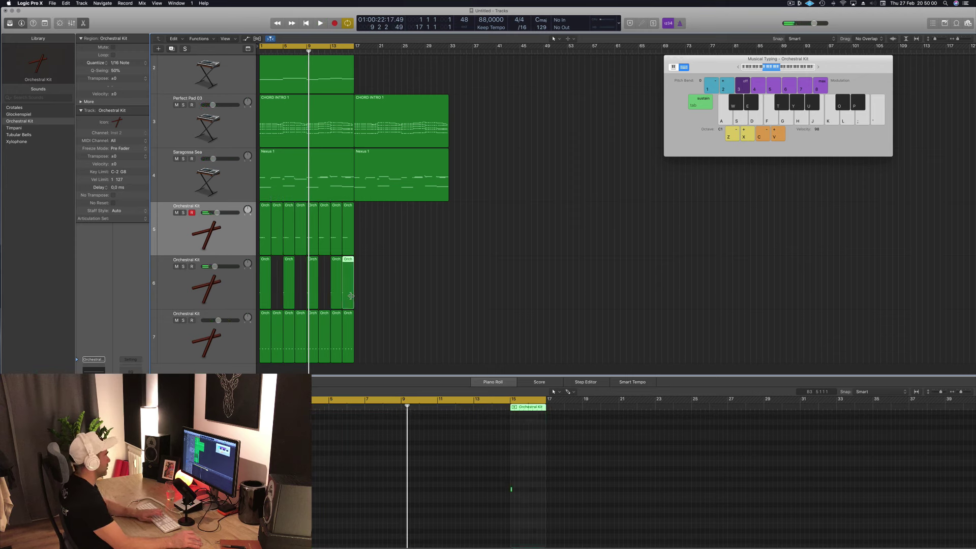
{"action": "key", "text": "Delete"}
Play the arrangement from the start and select the second Orchestral Kit track.
{"action": "key", "text": "Return"}
{"action": "key", "text": "space"}
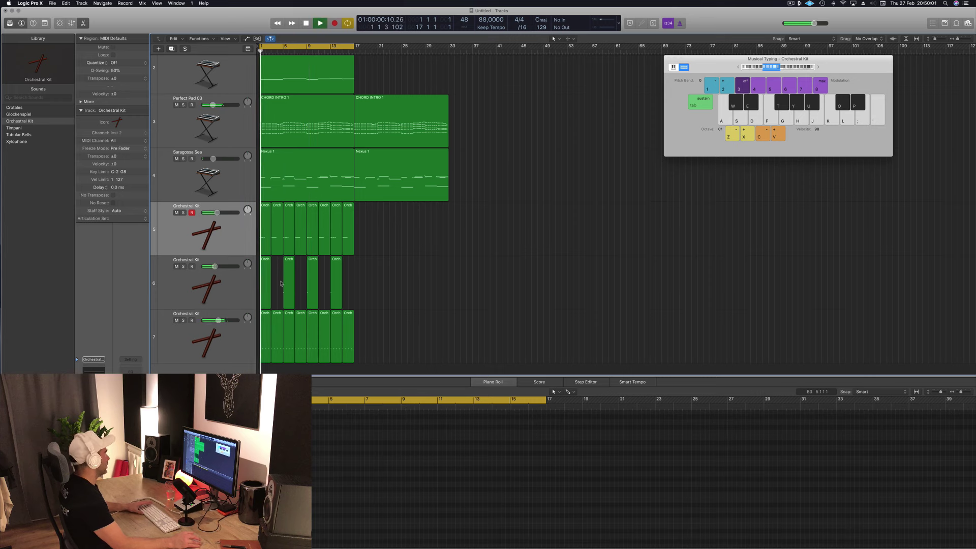
{"action": "left_click", "coordinate": [219, 300]}
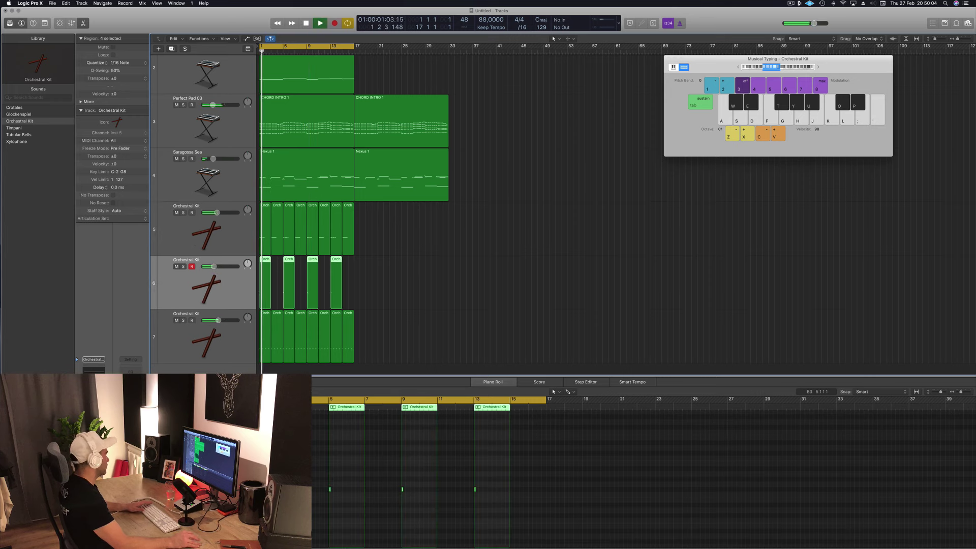
Duplicate the first Orchestral Kit track as an empty track and place the new track above it, below Saragossa Sea.
{"action": "left_click", "coordinate": [372, 361]}
{"action": "left_click", "coordinate": [209, 237]}
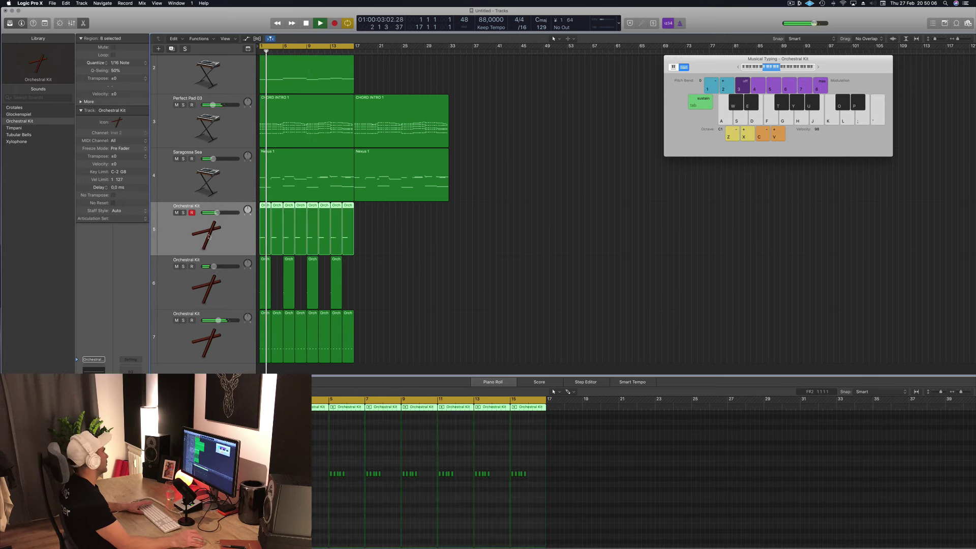
{"action": "left_click", "coordinate": [171, 49]}
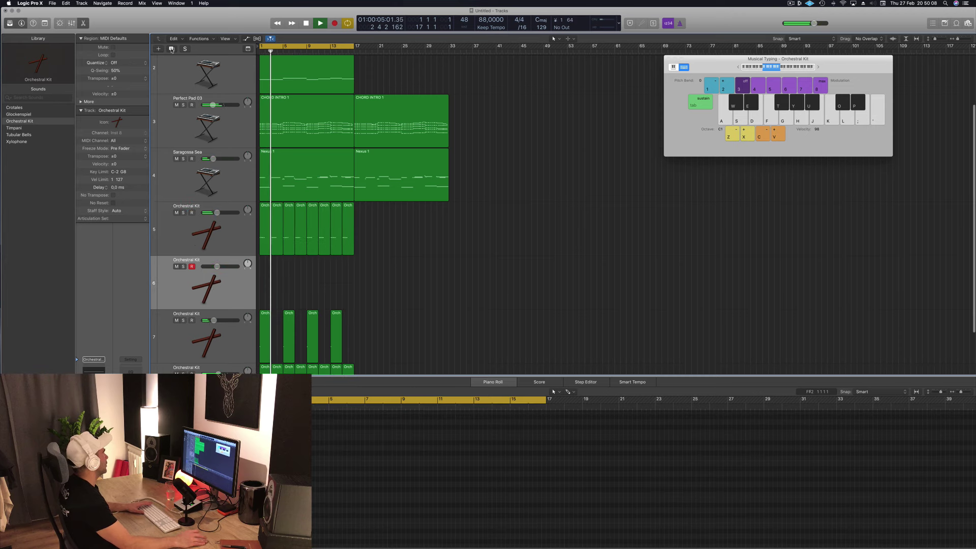
{"action": "left_click_drag", "start_coordinate": [242, 282], "coordinate": [238, 230]}
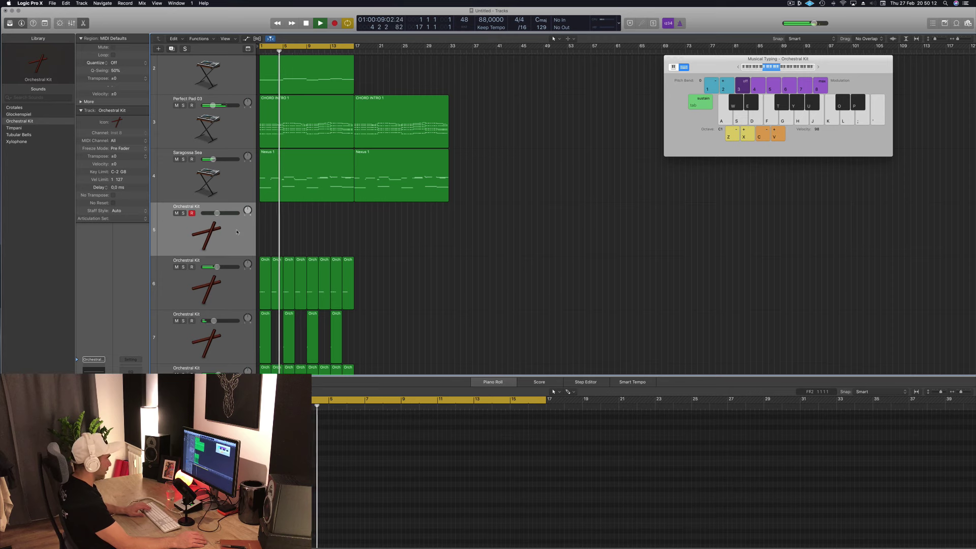
Audition Orchestral Kit notes over the looping intro with Musical Typing, trying the default octave and octave C2.
{"action": "key", "text": "k"}
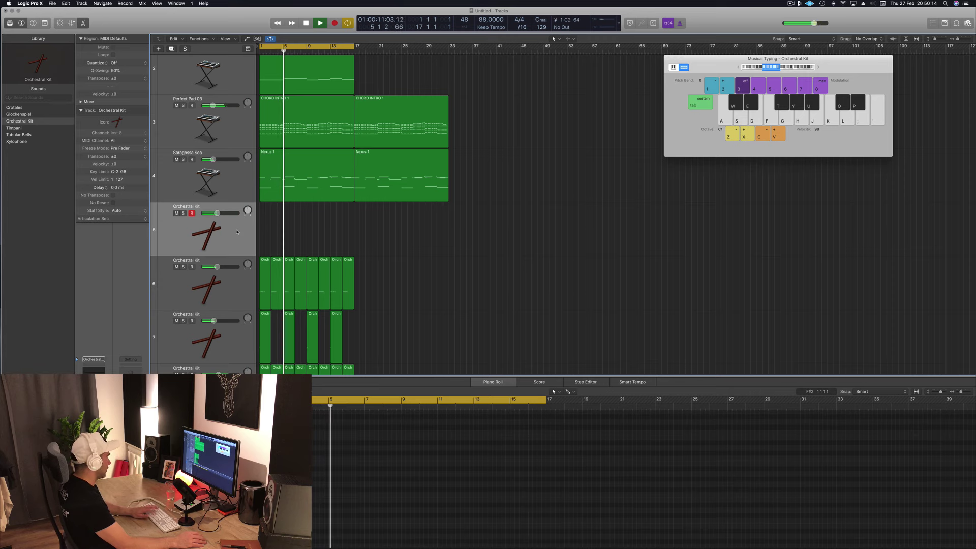
{"action": "key", "text": "l"}
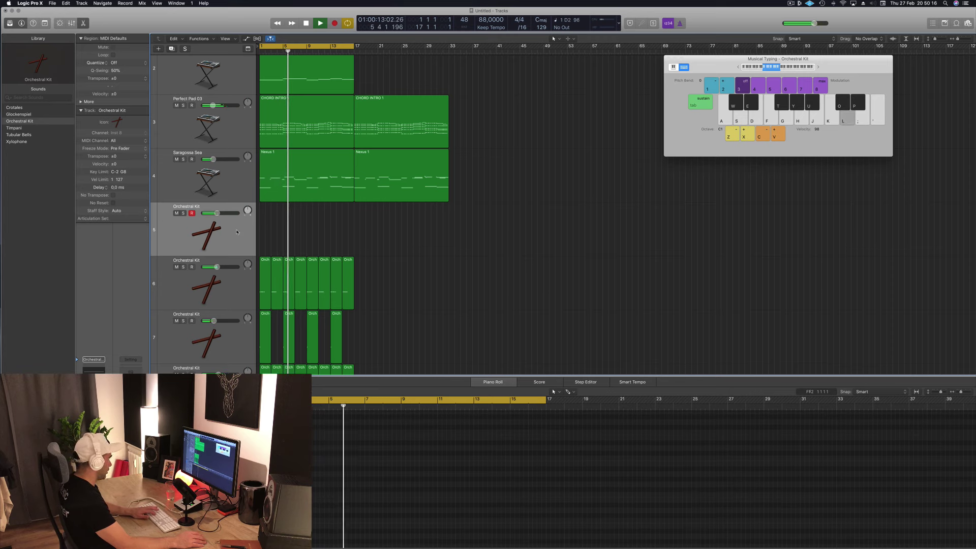
{"action": "key", "text": "semicolon"}
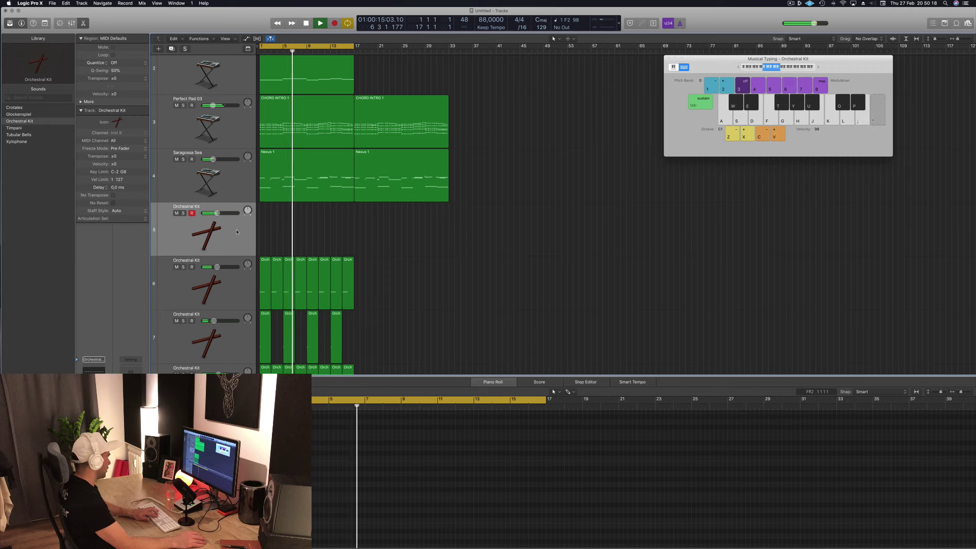
{"action": "left_click", "coordinate": [818, 68]}
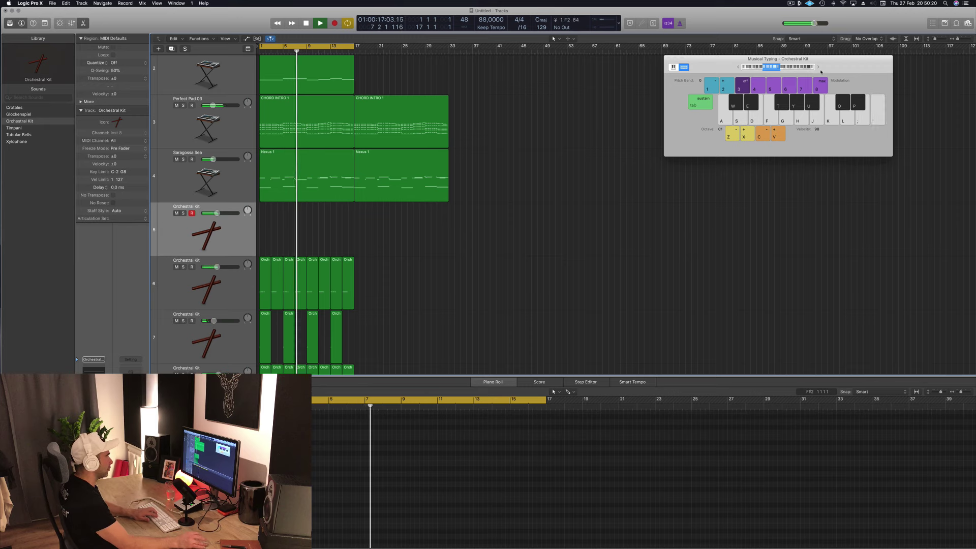
{"action": "key", "text": "semicolon"}
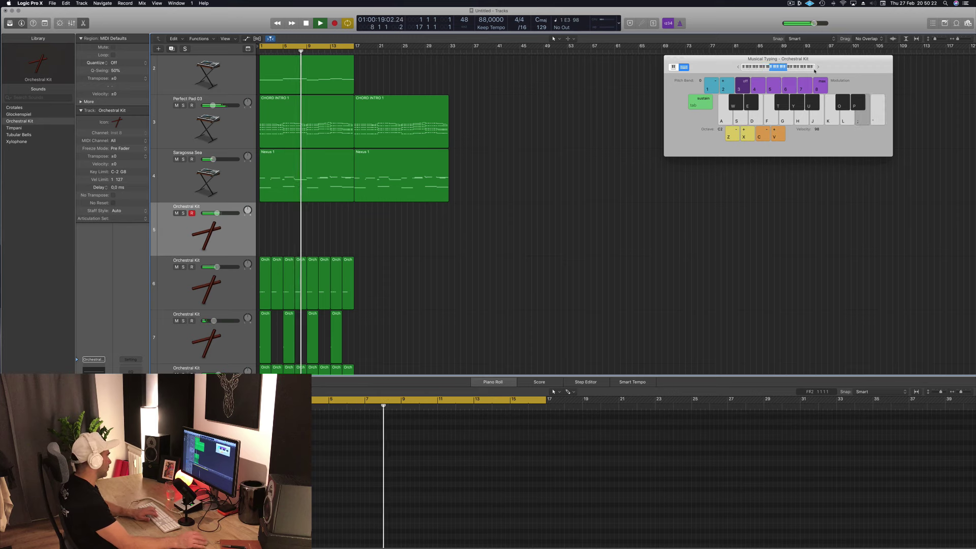
{"action": "key", "text": "semicolon"}
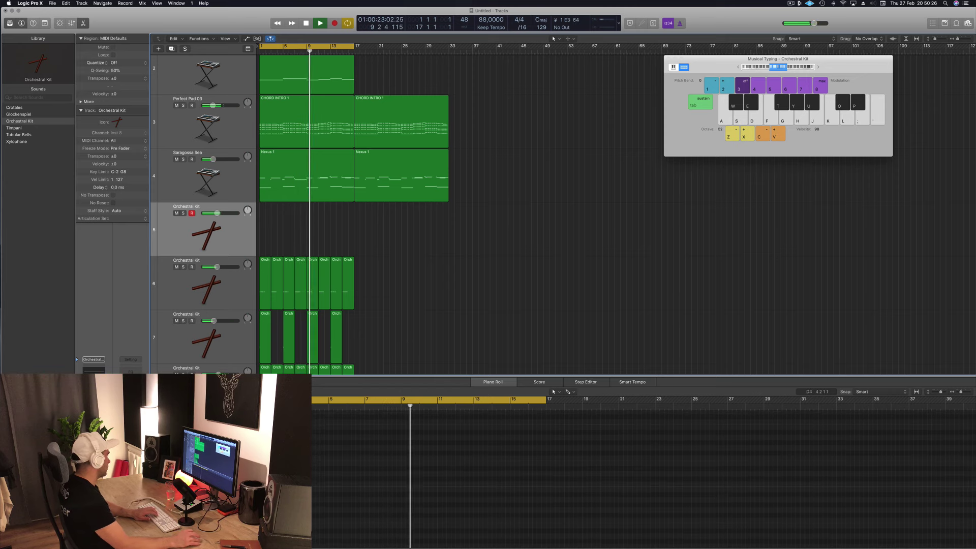
{"action": "key", "text": "l"}
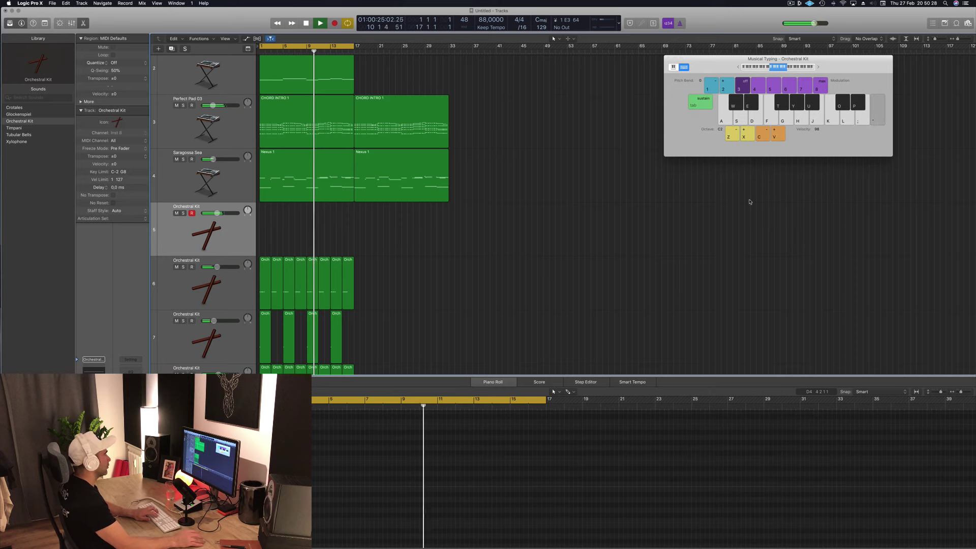
{"action": "key", "text": "l"}
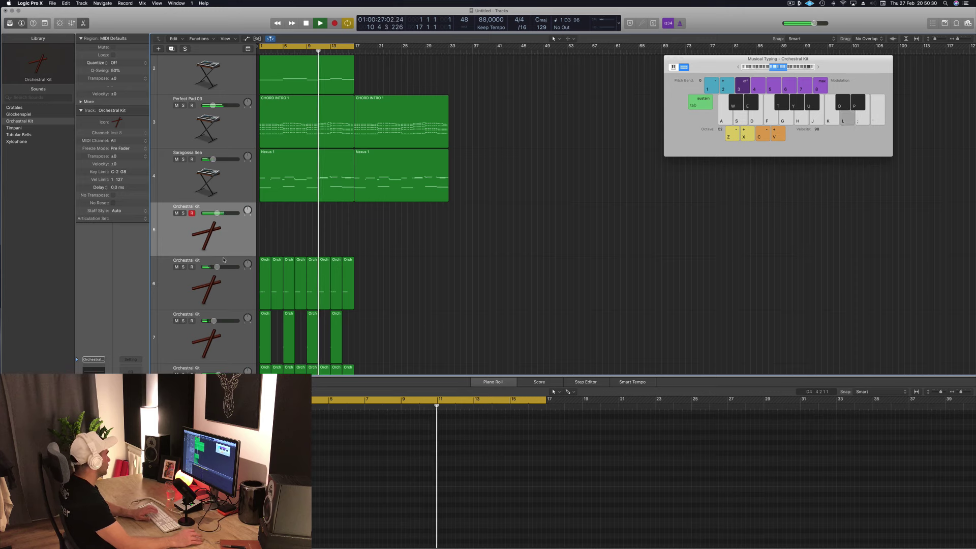
{"action": "key", "text": "k"}
{"action": "key", "text": "j"}
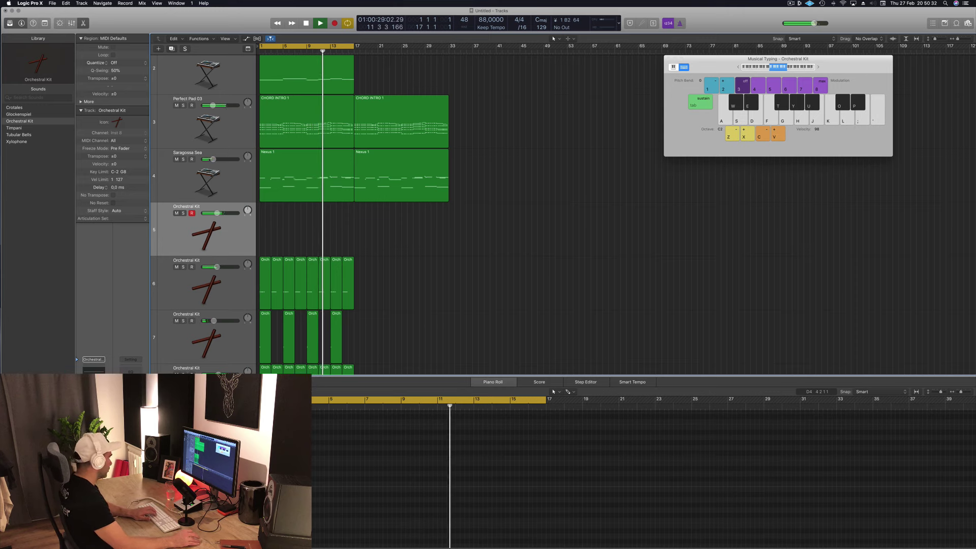
{"action": "key", "text": "Tab"}
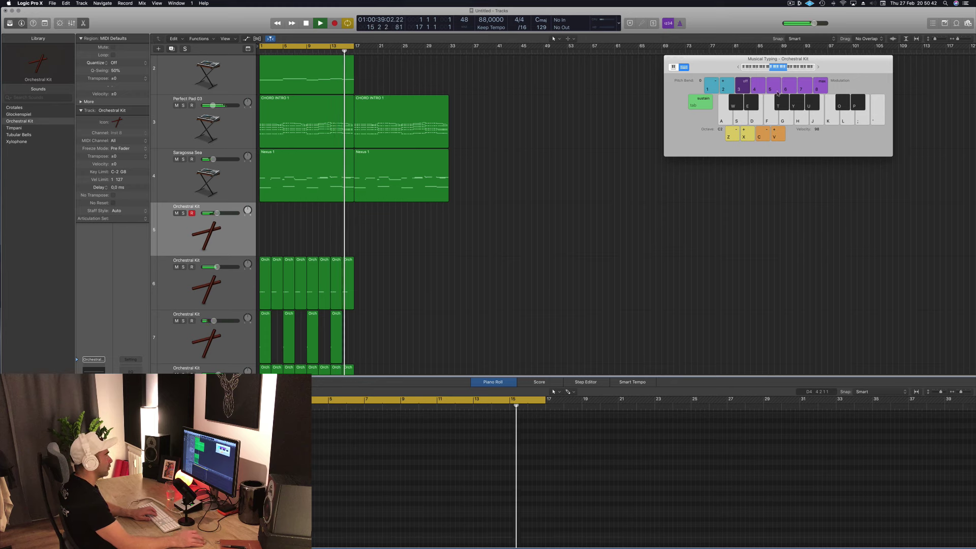
Raise the Musical Typing octave to C3 and rehearse a repeated F4 note over the playing intro.
{"action": "left_click", "coordinate": [818, 67]}
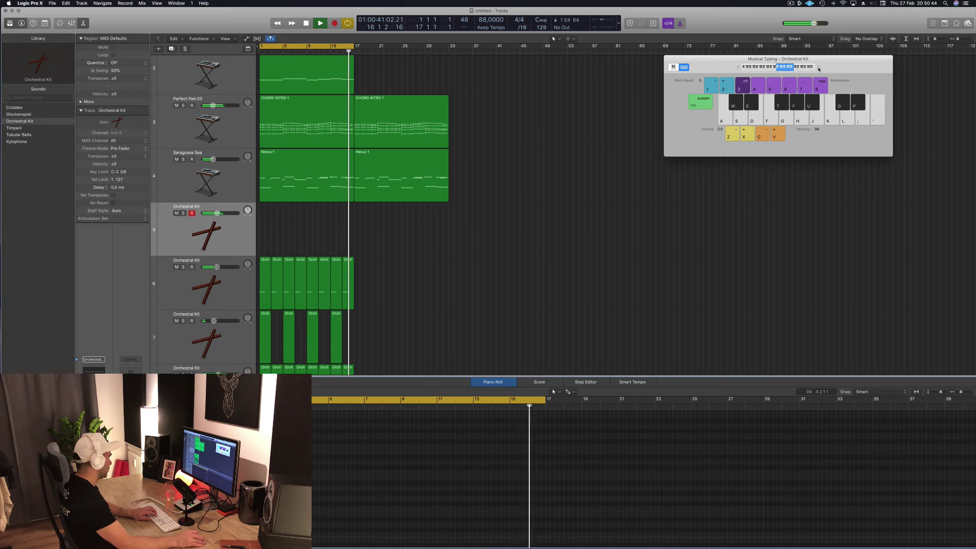
{"action": "key", "text": "apostrophe"}
{"action": "key", "text": "apostrophe"}
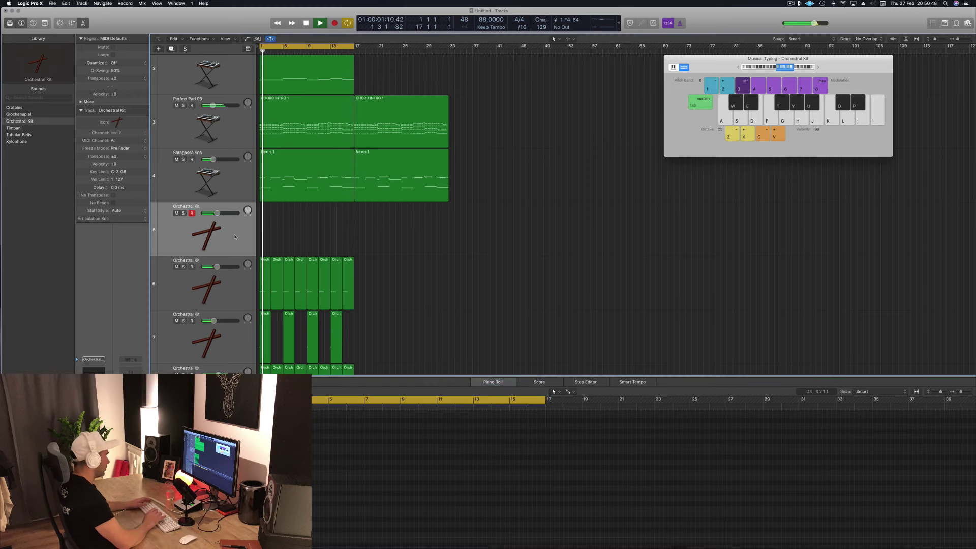
{"action": "key", "text": "apostrophe"}
{"action": "key", "text": "apostrophe"}
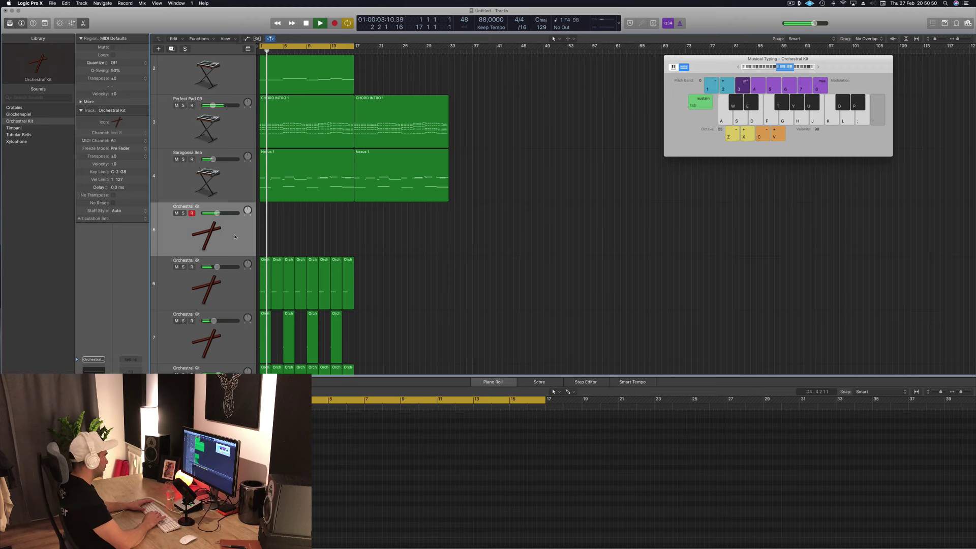
{"action": "key", "text": "apostrophe"}
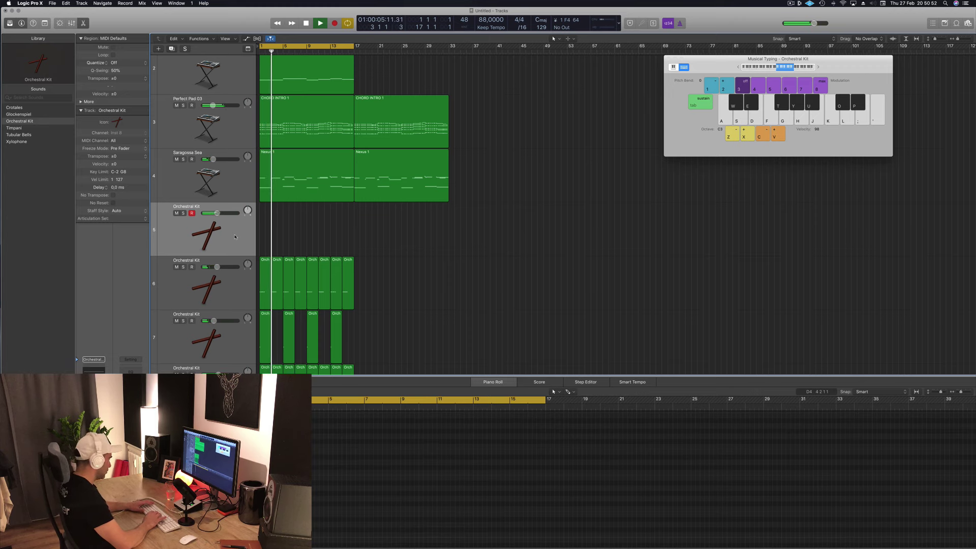
{"action": "key", "text": "apostrophe"}
Record the repeated F4 note on the new Orchestral Kit track from about bar 3 to bar 6, and stop recording.
{"action": "key", "text": "r"}
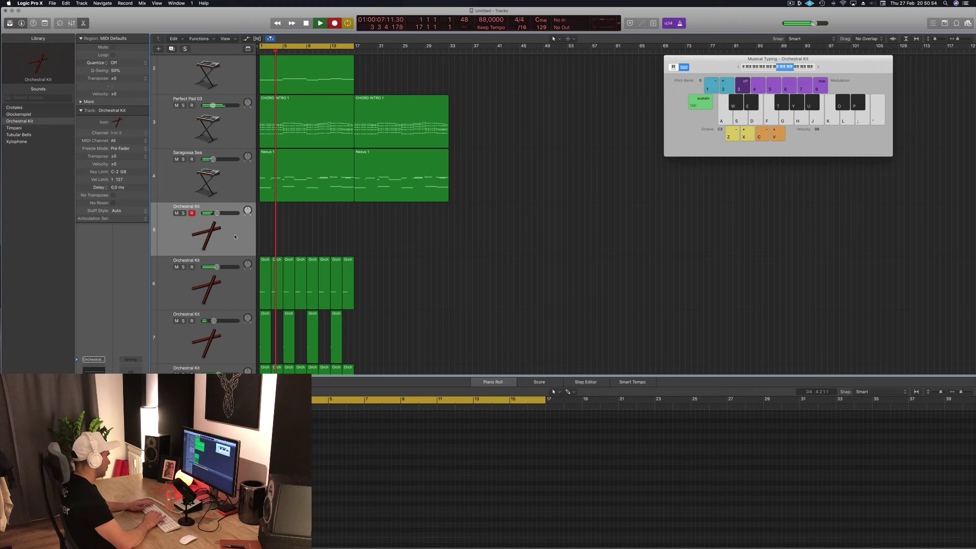
{"action": "key", "text": "apostrophe"}
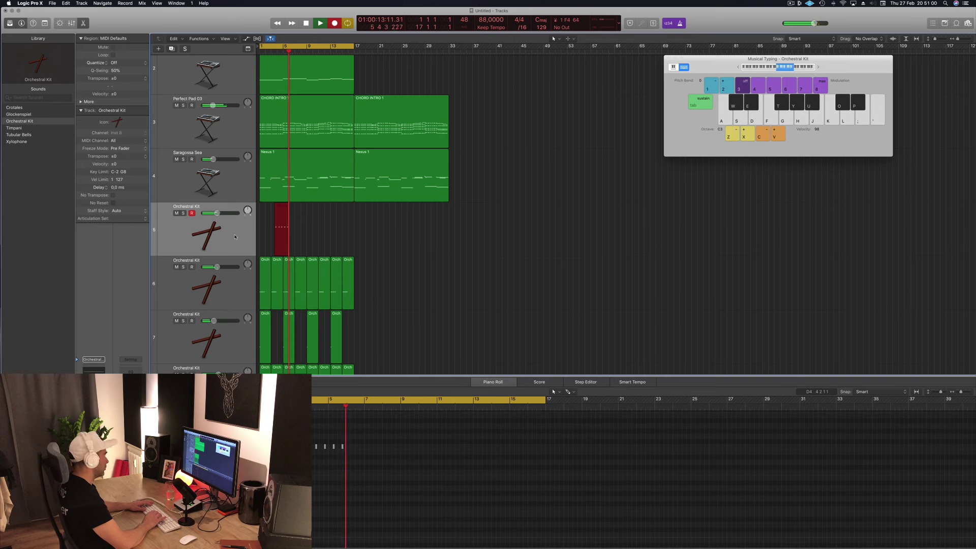
{"action": "key", "text": "space"}
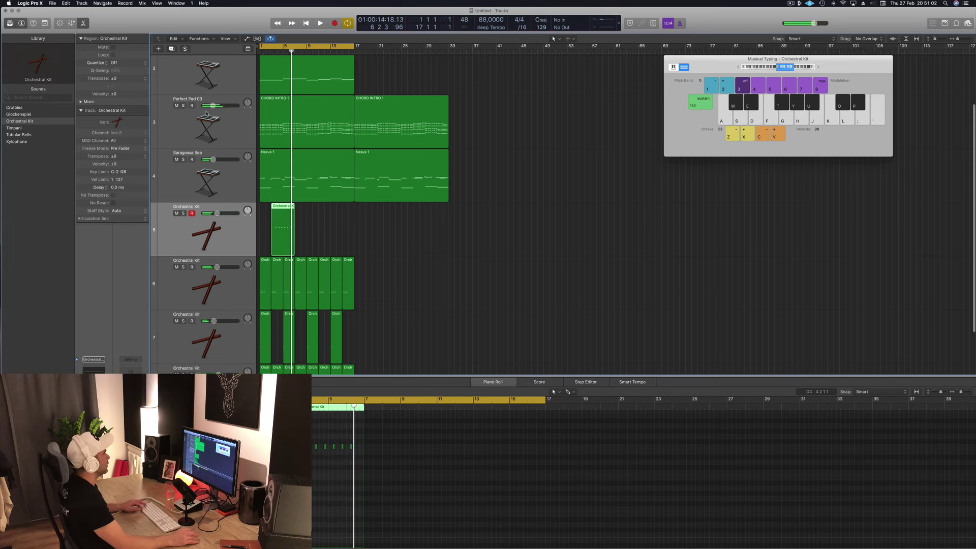
Split the recorded Orchestral Kit region at bar 5, delete its first half and move the remaining two bars to bar 1.
{"action": "scroll", "coordinate": [297, 224], "scroll_direction": "up", "scroll_amount": 10}
{"action": "scroll", "coordinate": [298, 214], "scroll_direction": "left", "scroll_amount": 3}
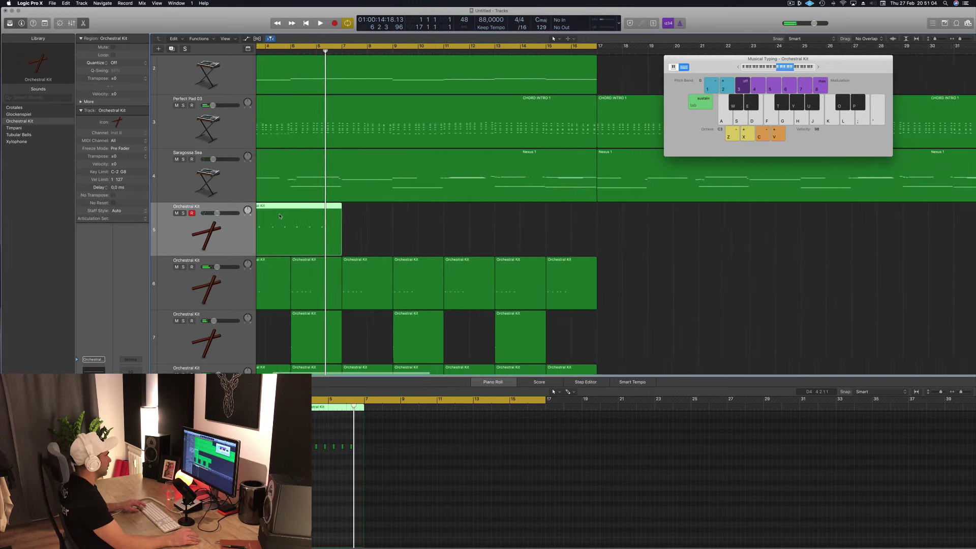
{"action": "left_click", "coordinate": [303, 209]}
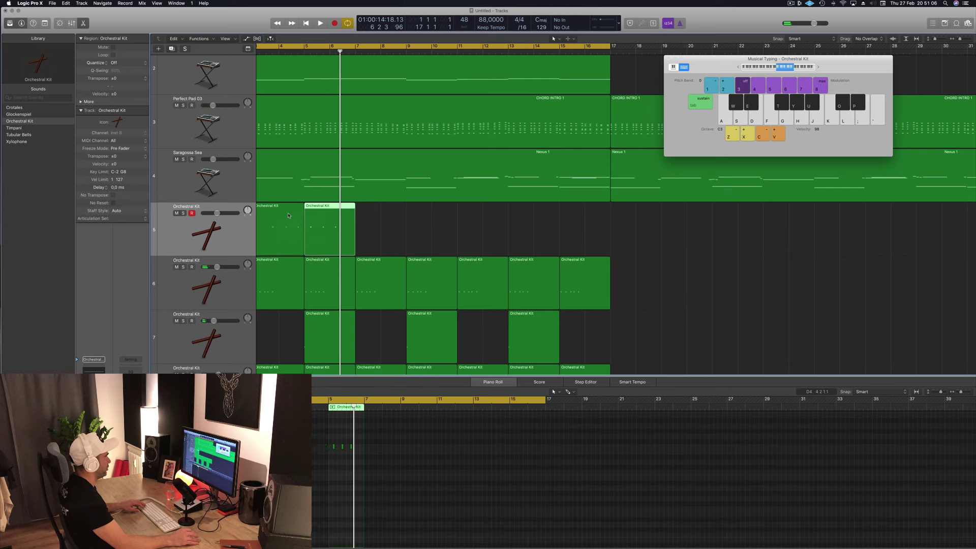
{"action": "key", "text": "Delete"}
{"action": "scroll", "coordinate": [330, 225], "scroll_direction": "left", "scroll_amount": 4}
{"action": "left_click_drag", "start_coordinate": [382, 219], "coordinate": [280, 218]}
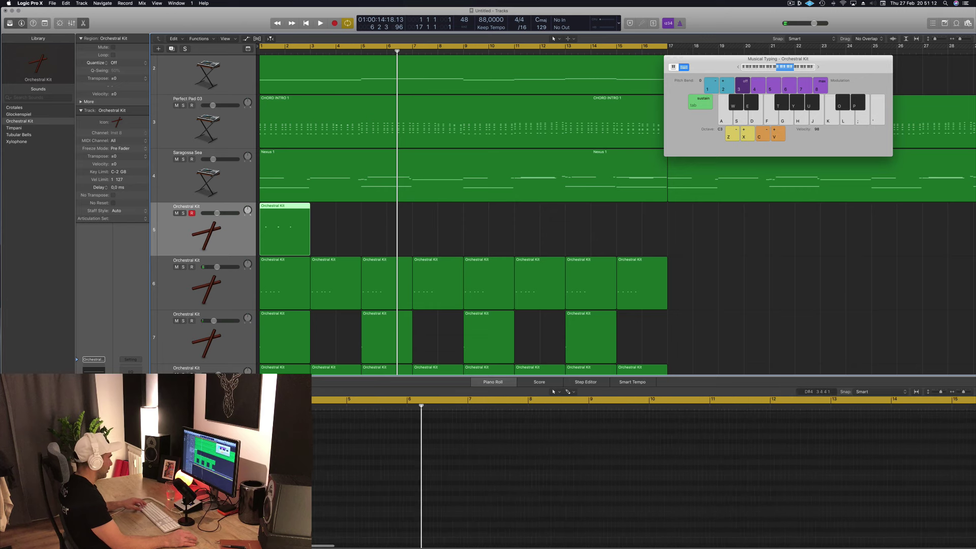
Play through the two-bar Orchestral Kit region and copy its F4 note into the gap at beat 4 of bar 2.
{"action": "key", "text": "space"}
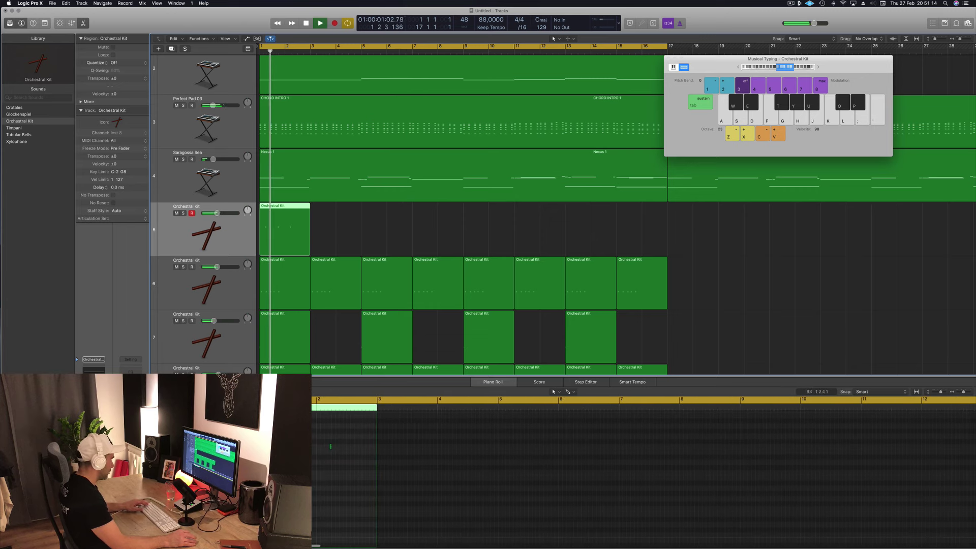
{"action": "scroll", "coordinate": [303, 457], "scroll_direction": "up", "scroll_amount": 3}
{"action": "key", "text": "space"}
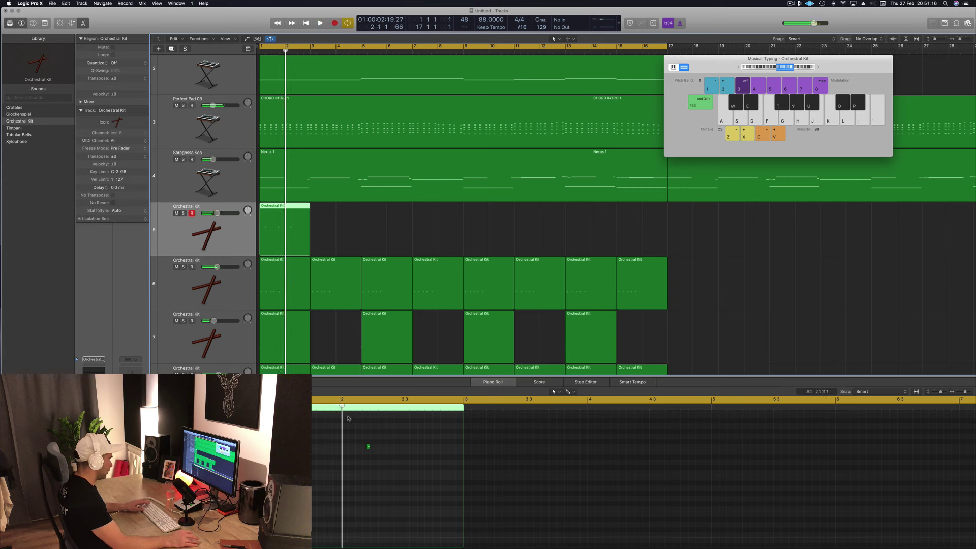
{"action": "left_click", "coordinate": [368, 448]}
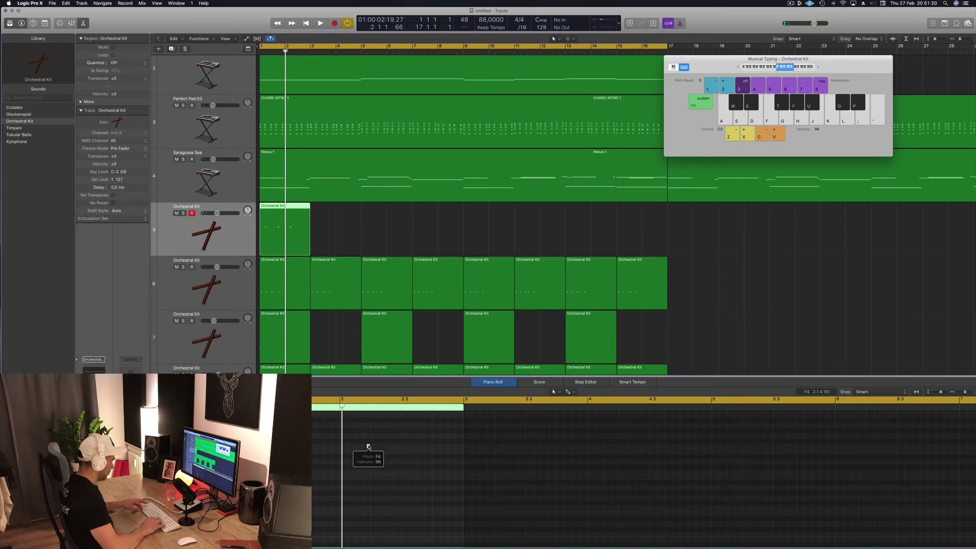
{"action": "key", "text": "super+w"}
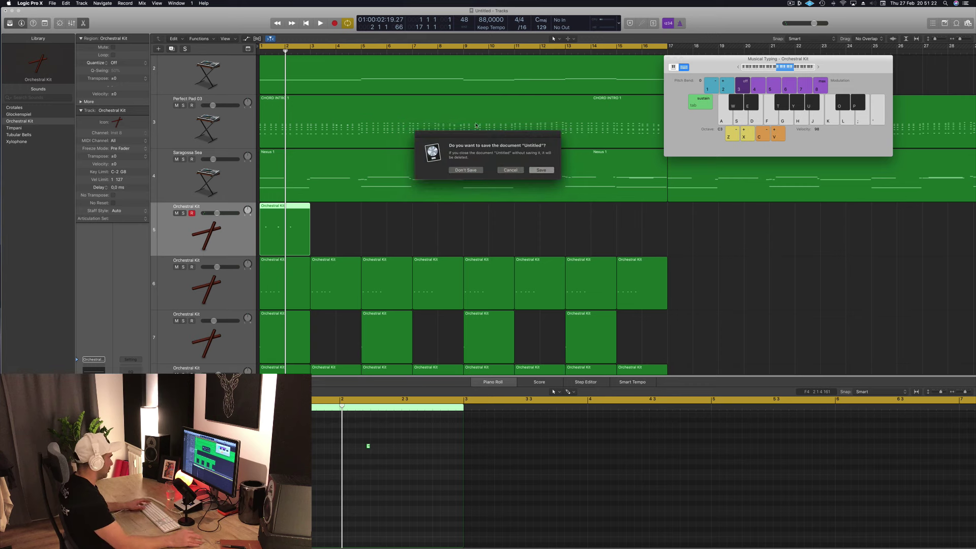
{"action": "key", "text": "Escape"}
{"action": "key", "text": "space"}
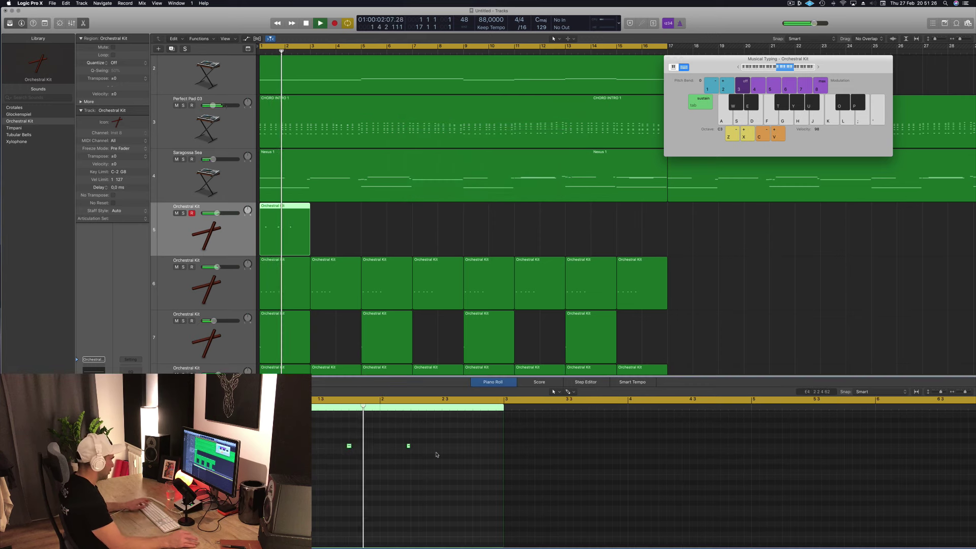
{"action": "key", "text": "Return"}
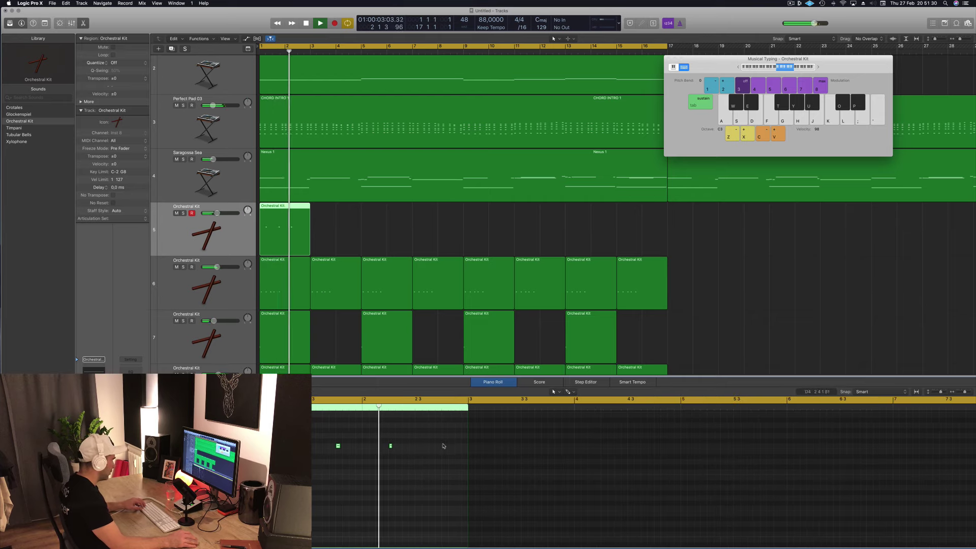
{"action": "key", "text": "space"}
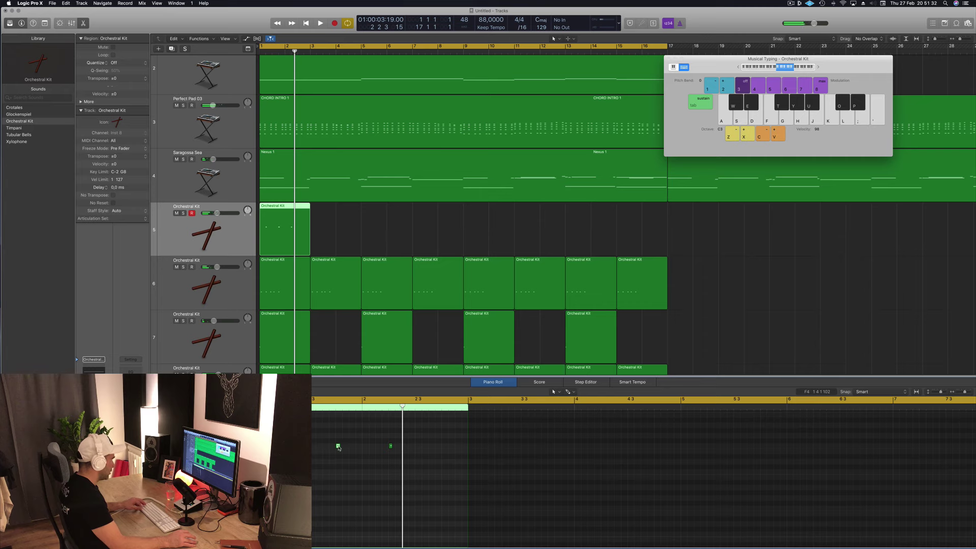
{"action": "left_click_drag", "start_coordinate": [338, 447], "coordinate": [444, 447]}
{"action": "key", "text": "space"}
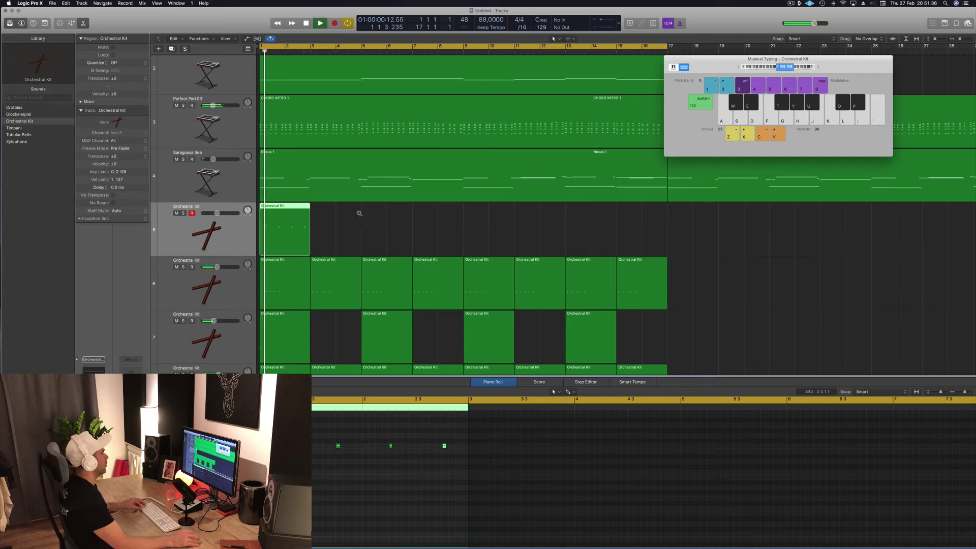
Repeat the two-bar region on the new Orchestral Kit track up to bar 17 and play the arrangement from the start.
{"action": "scroll", "coordinate": [359, 213], "scroll_direction": "left", "scroll_amount": 8}
{"action": "left_click_drag", "start_coordinate": [266, 215], "coordinate": [317, 210]}
{"action": "key", "text": "Return"}
{"action": "key", "text": "space"}
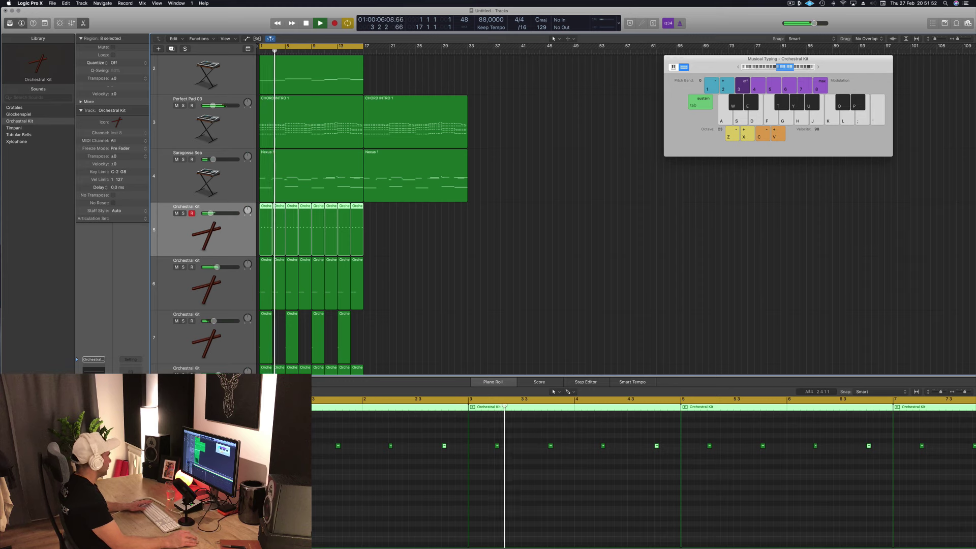
Open SilverVerb on the new Orchestral Kit track and load its grandiose preset, keeping the main window in its original place.
{"action": "left_click", "coordinate": [93, 403]}
{"action": "left_click_drag", "start_coordinate": [199, 11], "coordinate": [428, 100]}
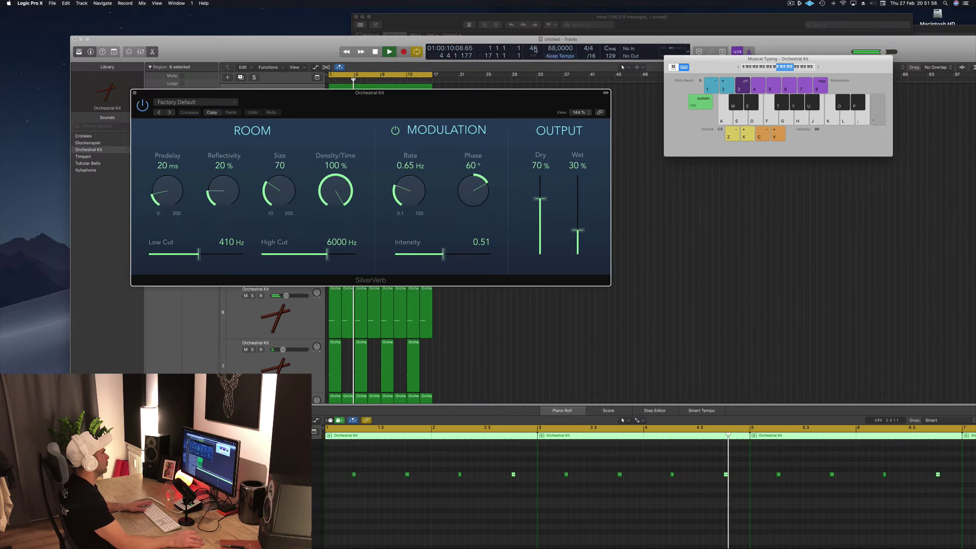
{"action": "left_click_drag", "start_coordinate": [398, 41], "coordinate": [305, 4]}
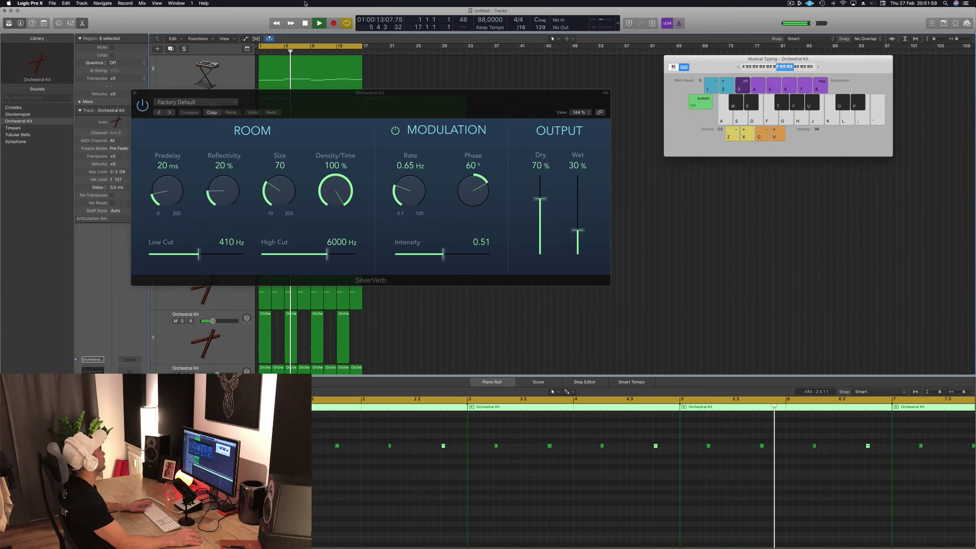
{"action": "left_click", "coordinate": [224, 102]}
{"action": "left_click", "coordinate": [214, 223]}
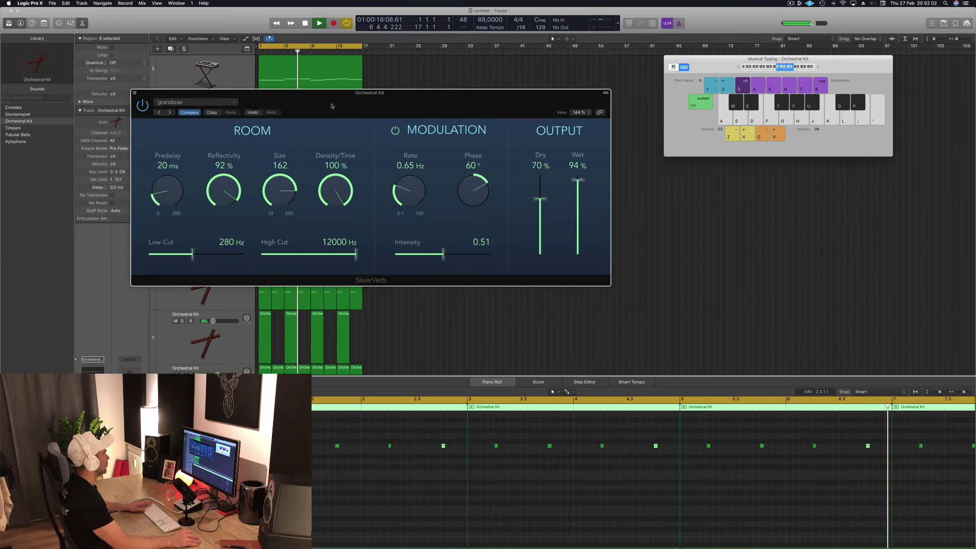
Raise SilverVerb's dry and wet output to 100 %, replay from the start to hear it, and close the plug-in.
{"action": "left_click_drag", "start_coordinate": [407, 92], "coordinate": [580, 96]}
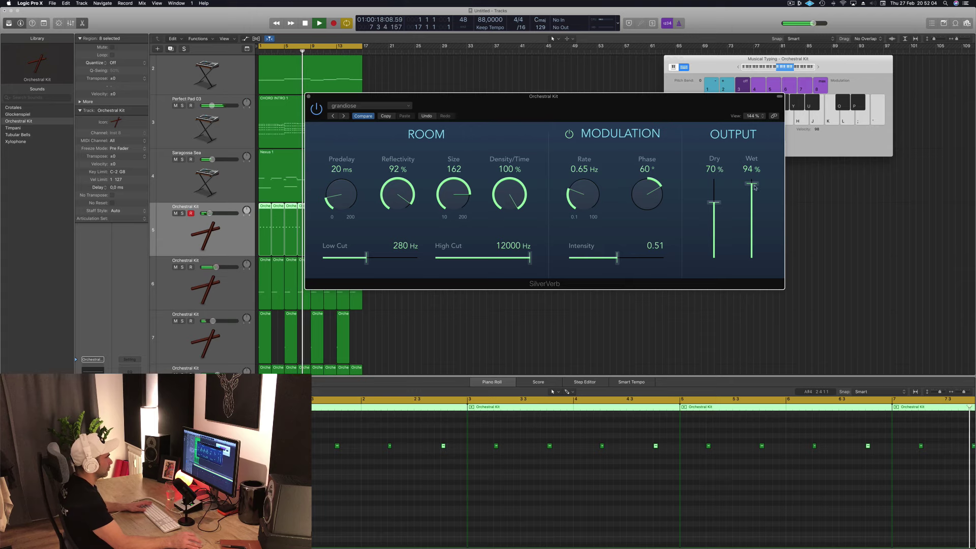
{"action": "left_click_drag", "start_coordinate": [718, 205], "coordinate": [754, 187]}
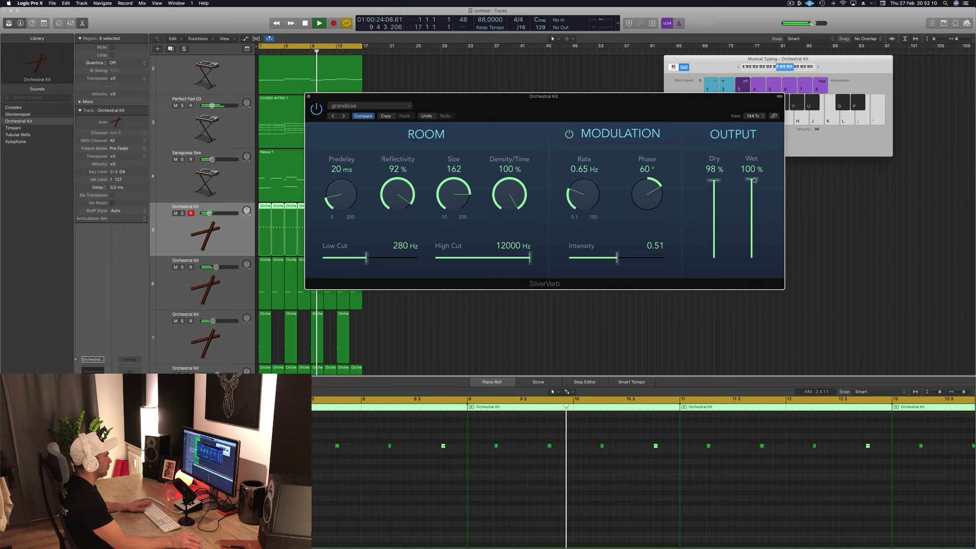
{"action": "left_click_drag", "start_coordinate": [714, 180], "coordinate": [717, 249]}
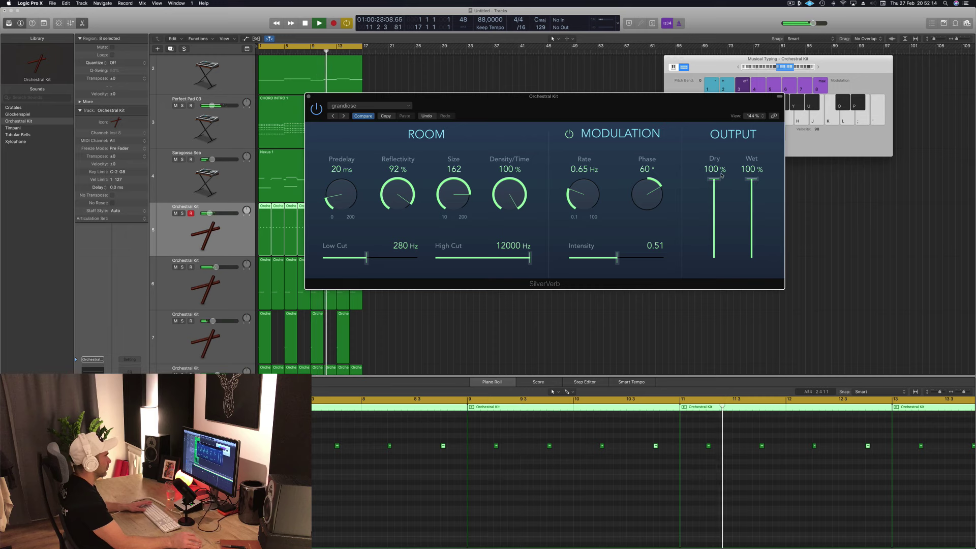
{"action": "left_click_drag", "start_coordinate": [646, 107], "coordinate": [704, 108]}
{"action": "key", "text": "Return"}
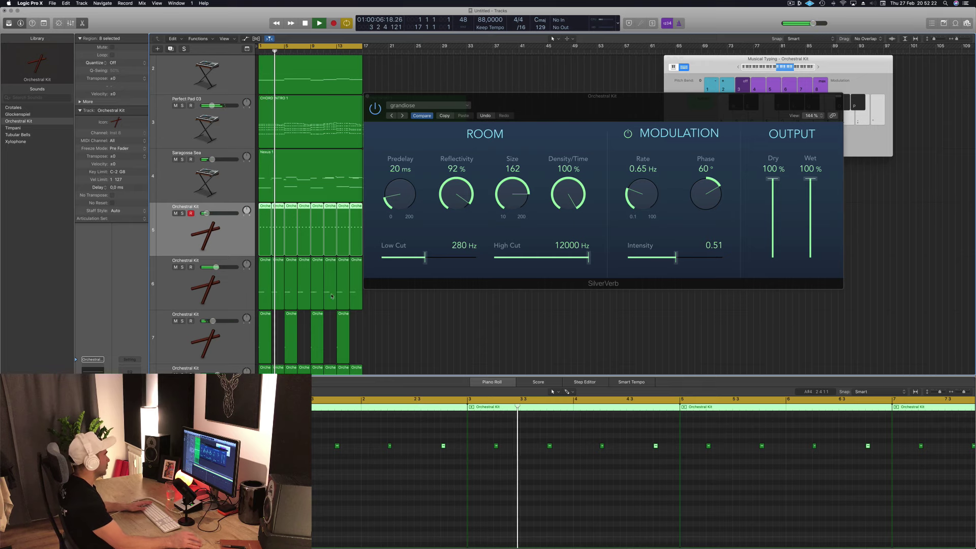
{"action": "left_click_drag", "start_coordinate": [569, 115], "coordinate": [296, 220]}
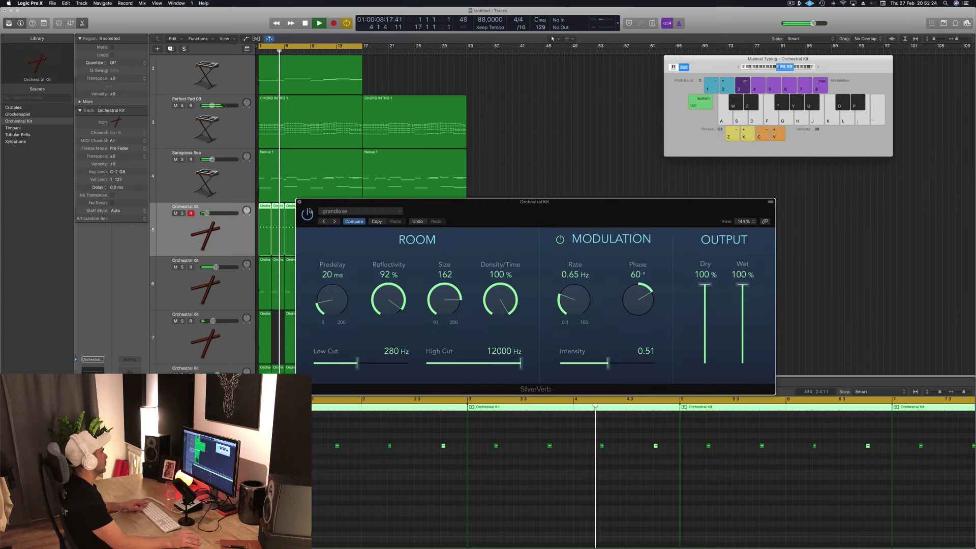
{"action": "left_click", "coordinate": [301, 201]}
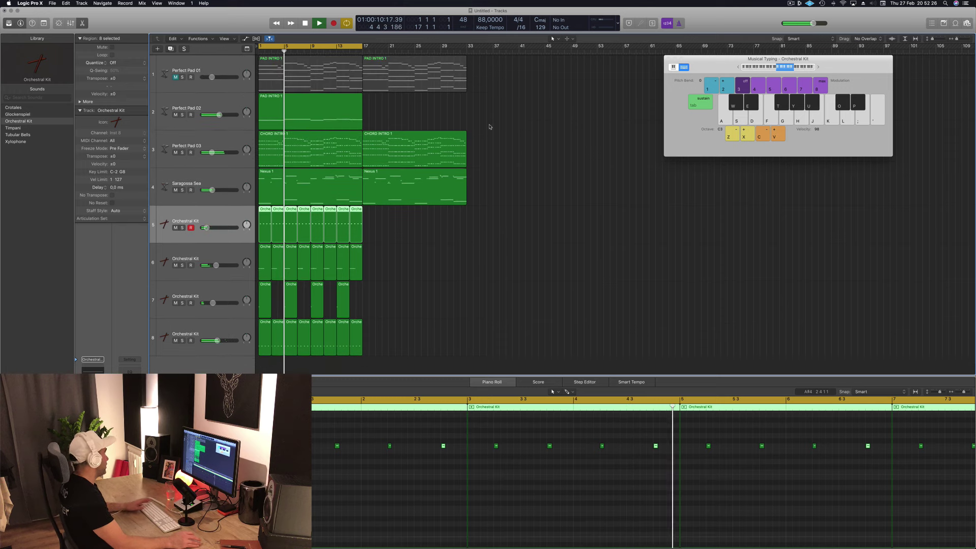
Audition Perfect Pad 02 in solo, then boost its low end by raising the Channel EQ's 100 Hz band and shifting it lower.
{"action": "left_click", "coordinate": [182, 115]}
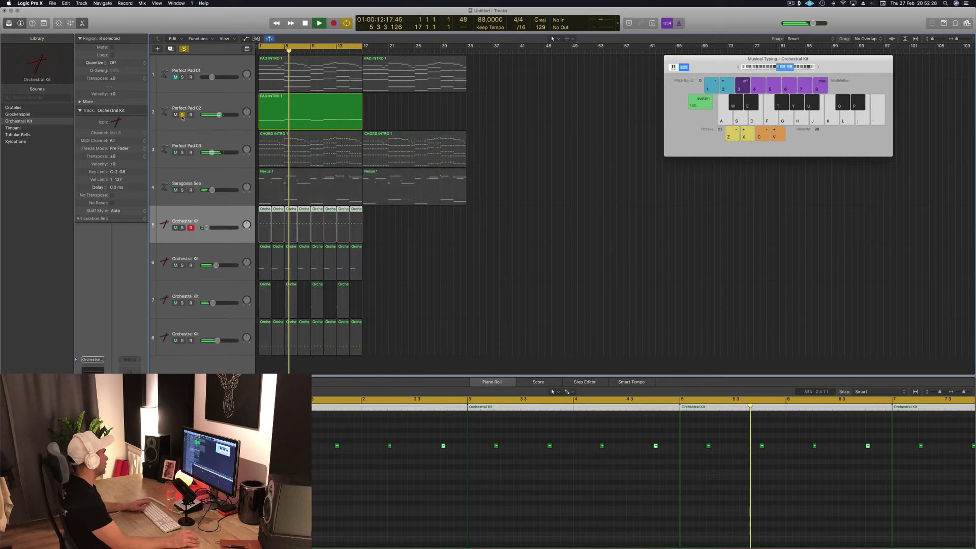
{"action": "left_click", "coordinate": [182, 115]}
{"action": "left_click", "coordinate": [224, 104]}
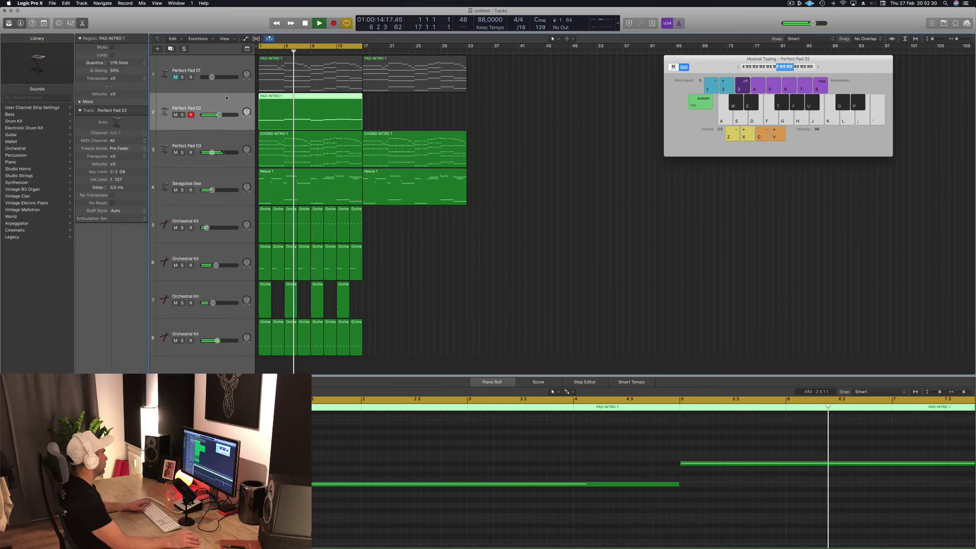
{"action": "left_click", "coordinate": [92, 402]}
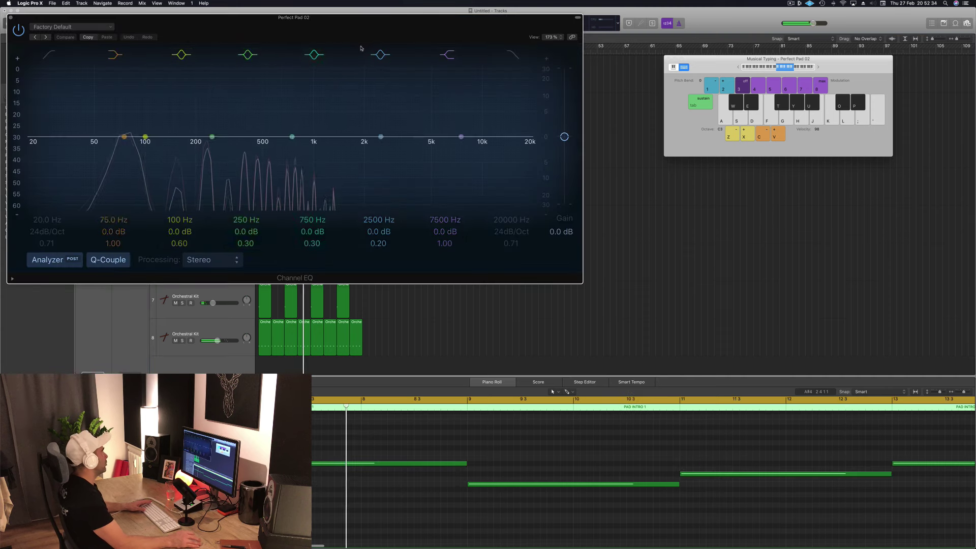
{"action": "left_click_drag", "start_coordinate": [362, 19], "coordinate": [456, 26]}
{"action": "left_click_drag", "start_coordinate": [238, 145], "coordinate": [214, 127]}
{"action": "left_click", "coordinate": [104, 26]}
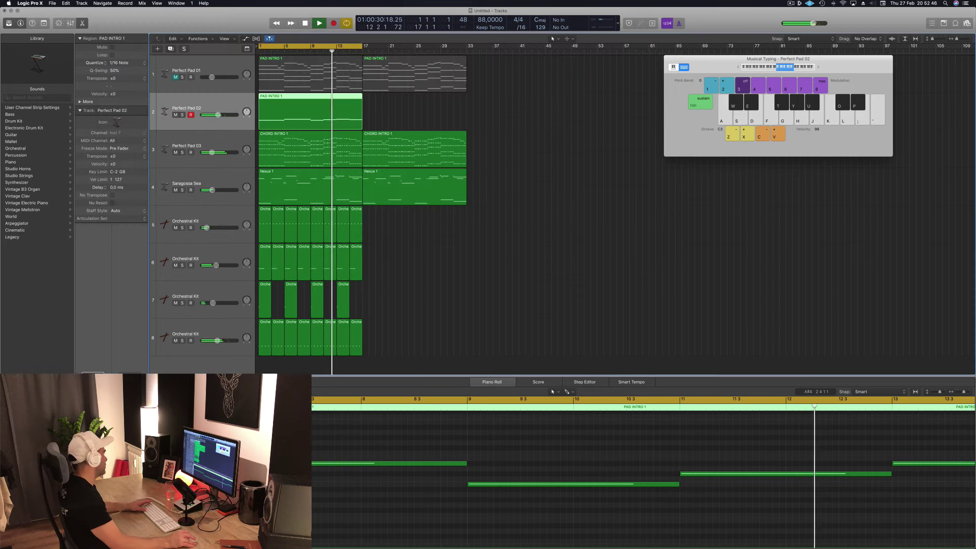
{"action": "left_click", "coordinate": [470, 272]}
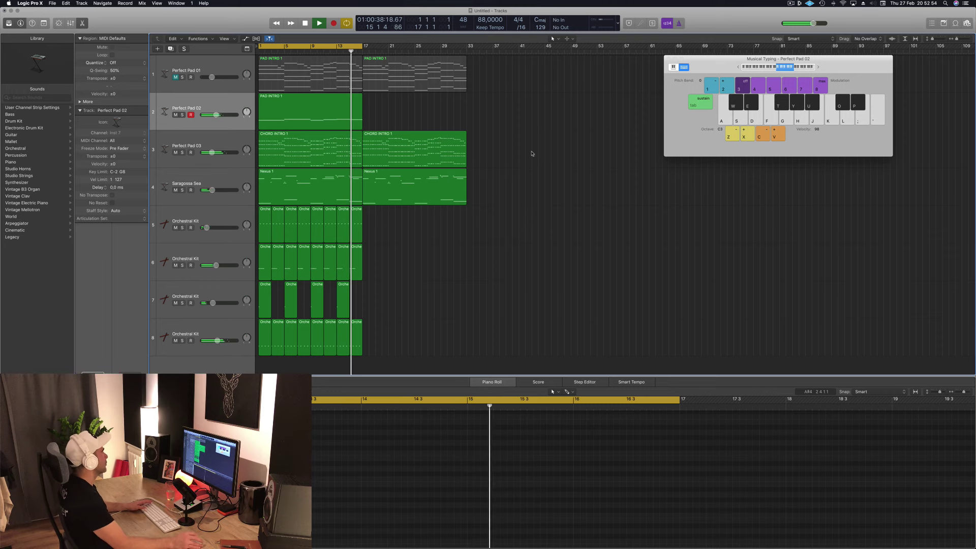
{"action": "key", "text": "space"}
Duplicate the Perfect Pad 01 track and copy its first PAD INTRO 1 region to bar 1 of the new track.
{"action": "left_click", "coordinate": [200, 58]}
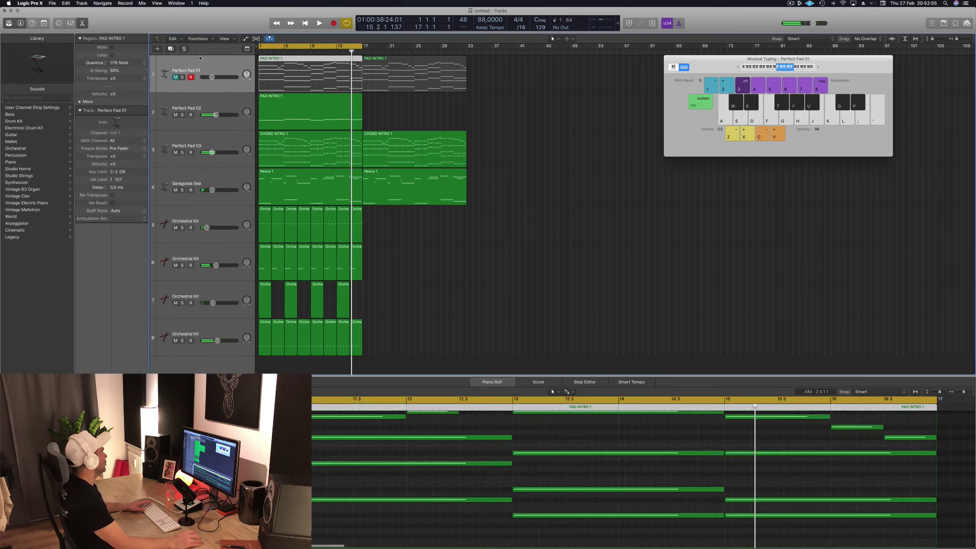
{"action": "left_click", "coordinate": [171, 48]}
{"action": "left_click", "coordinate": [343, 86]}
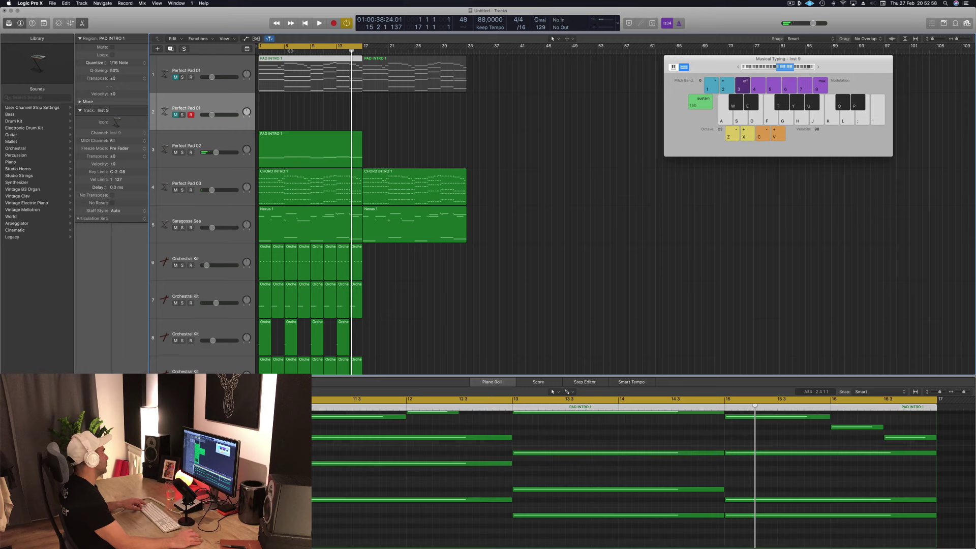
{"action": "left_click_drag", "start_coordinate": [292, 60], "coordinate": [290, 114]}
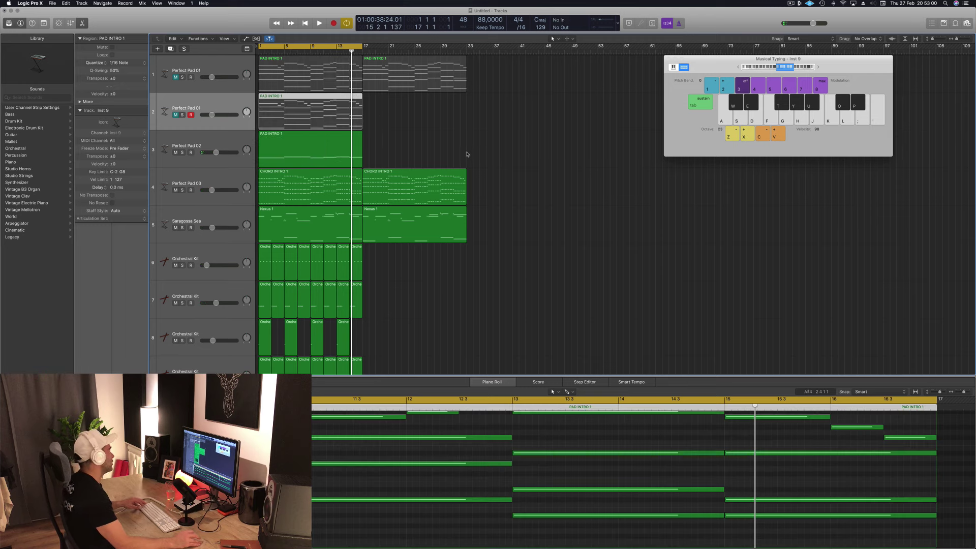
{"action": "left_click", "coordinate": [473, 152]}
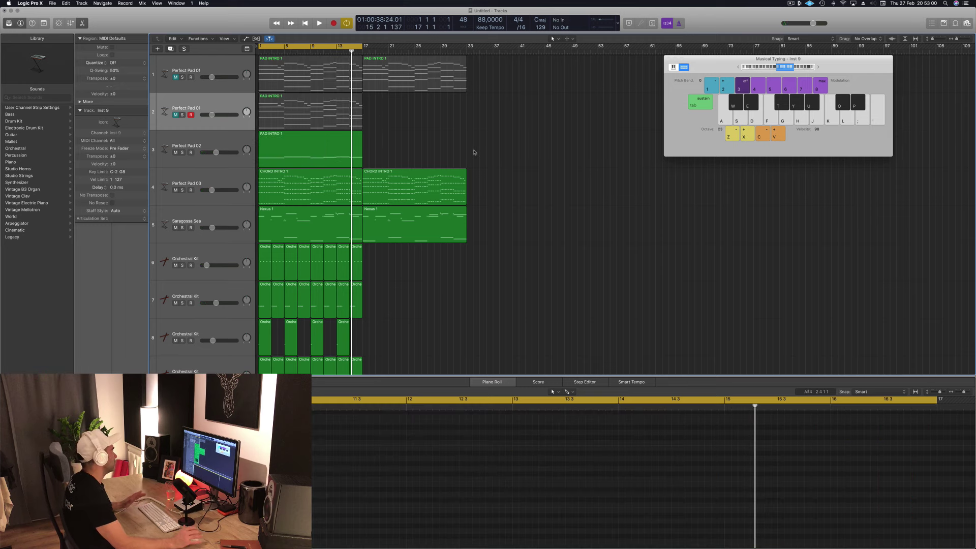
Open the Arpeggiator and Alchemy on the duplicated pad track and load the Keys preset 80s Glassy Electric Piano.
{"action": "left_click", "coordinate": [217, 104]}
{"action": "scroll", "coordinate": [433, 462], "scroll_direction": "up", "scroll_amount": 5}
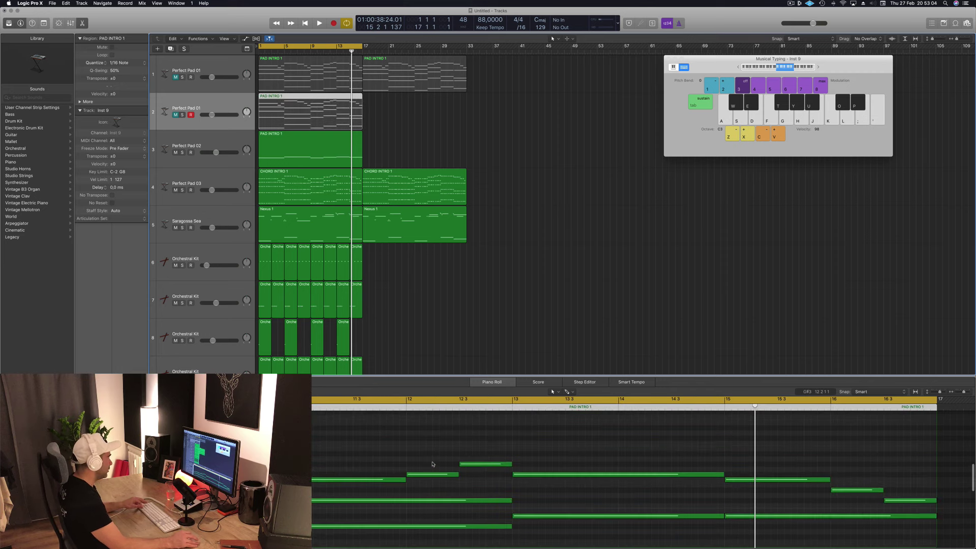
{"action": "scroll", "coordinate": [433, 464], "scroll_direction": "down", "scroll_amount": 2}
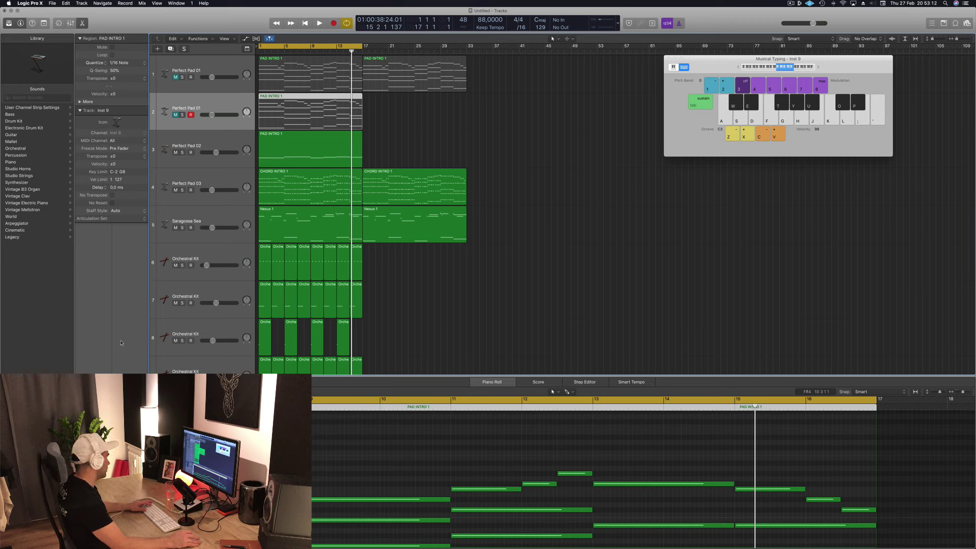
{"action": "double_click", "coordinate": [165, 112]}
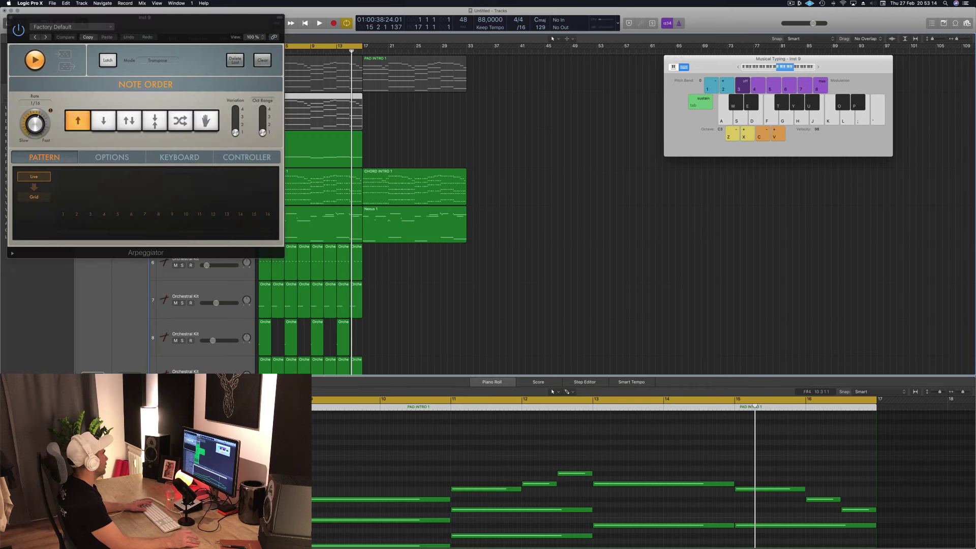
{"action": "left_click_drag", "start_coordinate": [245, 20], "coordinate": [704, 62]}
{"action": "left_click_drag", "start_coordinate": [153, 17], "coordinate": [250, 151]}
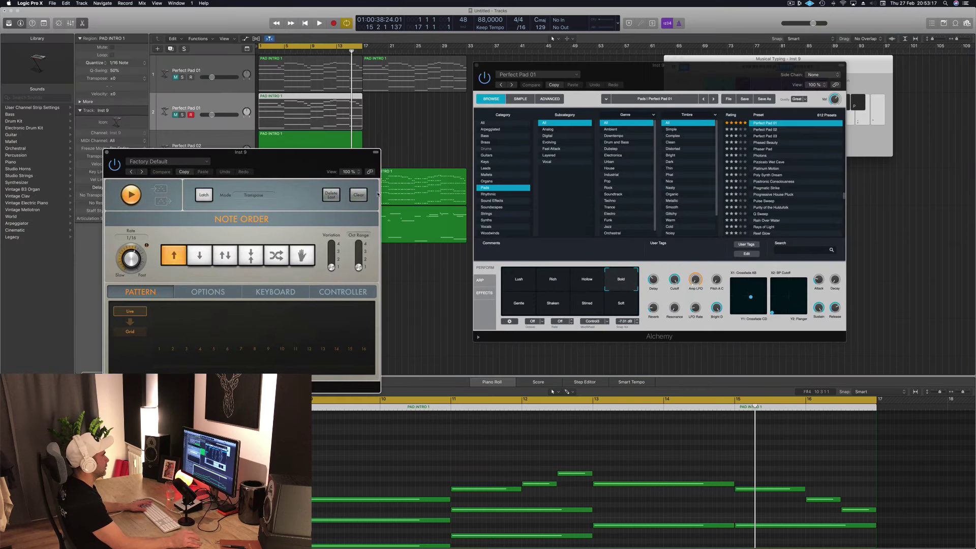
{"action": "left_click", "coordinate": [491, 168]}
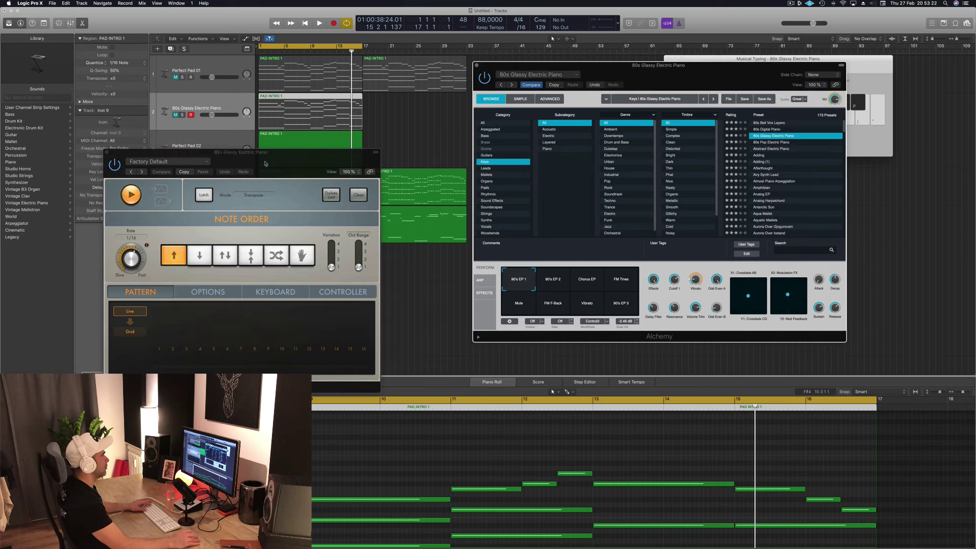
Play the project from the beginning and raise the volume of the 80s Glassy Electric Piano track.
{"action": "left_click_drag", "start_coordinate": [266, 163], "coordinate": [685, 289]}
{"action": "left_click", "coordinate": [205, 118]}
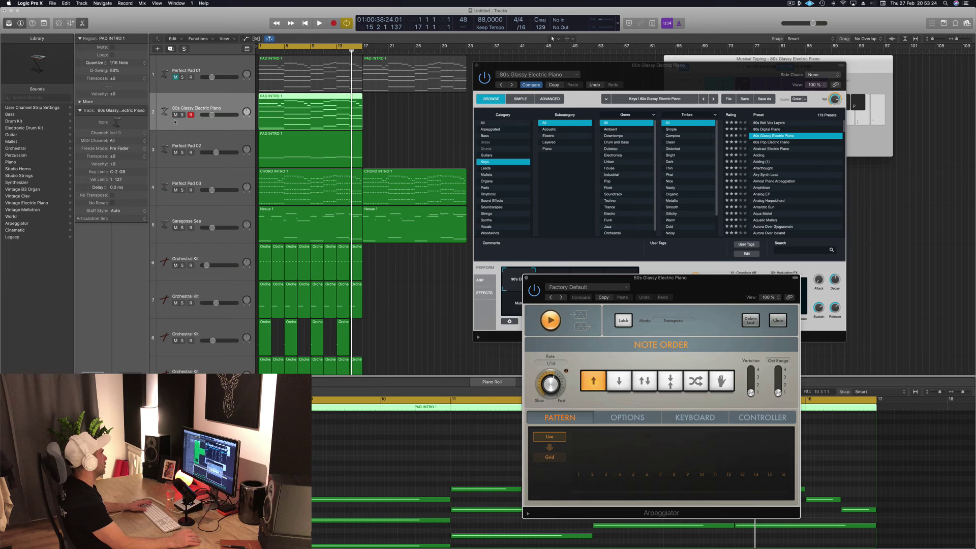
{"action": "key", "text": "Return"}
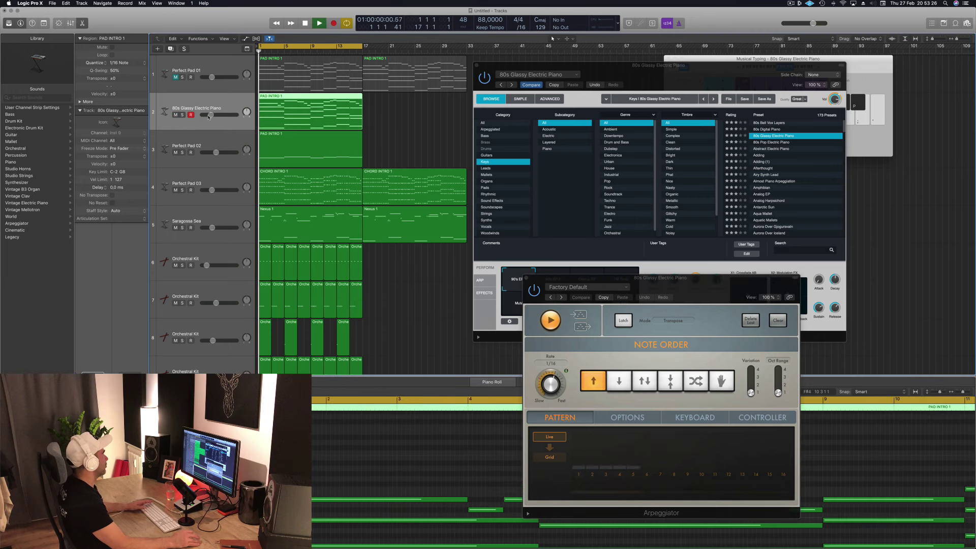
{"action": "key", "text": "space"}
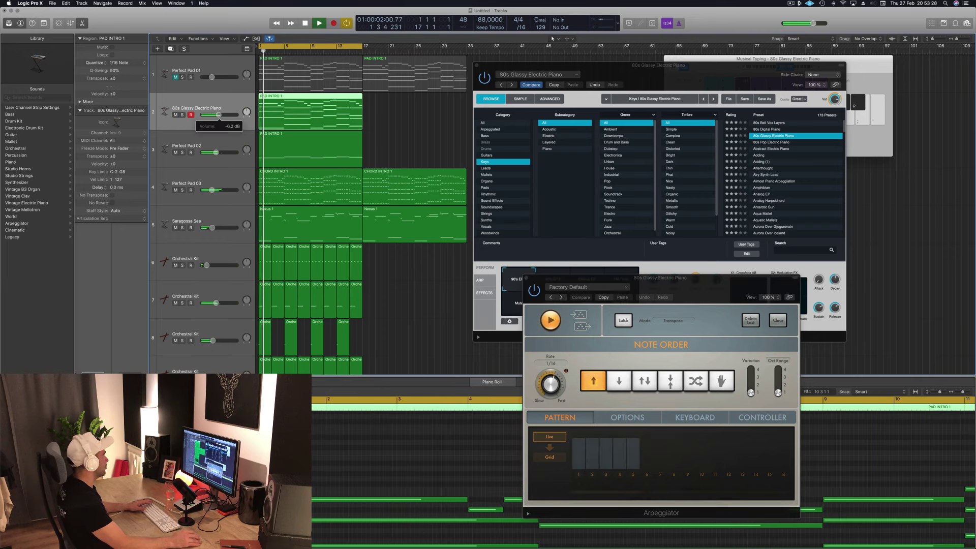
Close the Arpeggiator window and reposition the Alchemy window over the arrangement.
{"action": "left_click_drag", "start_coordinate": [706, 81], "coordinate": [537, 70]}
{"action": "left_click_drag", "start_coordinate": [724, 280], "coordinate": [915, 191]}
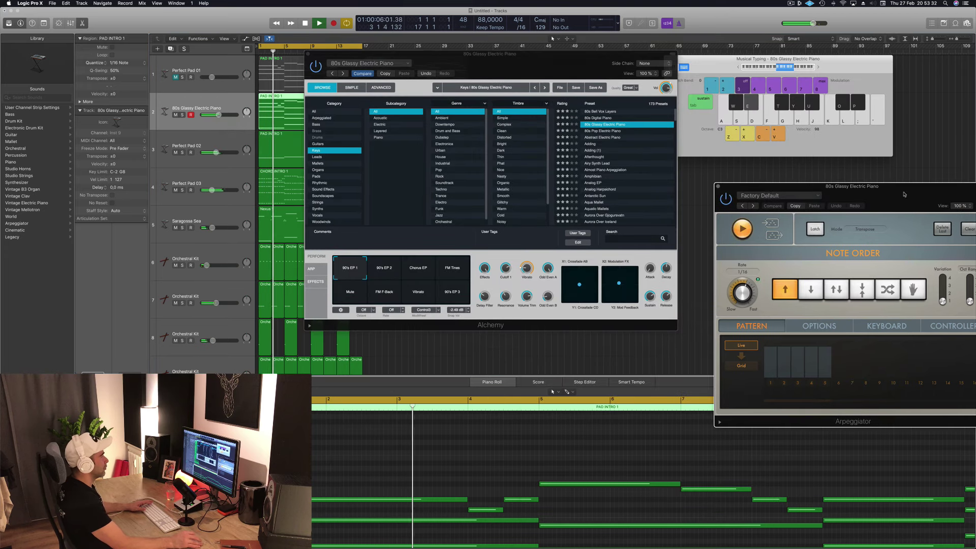
{"action": "left_click", "coordinate": [718, 186]}
{"action": "left_click_drag", "start_coordinate": [579, 64], "coordinate": [608, 71]}
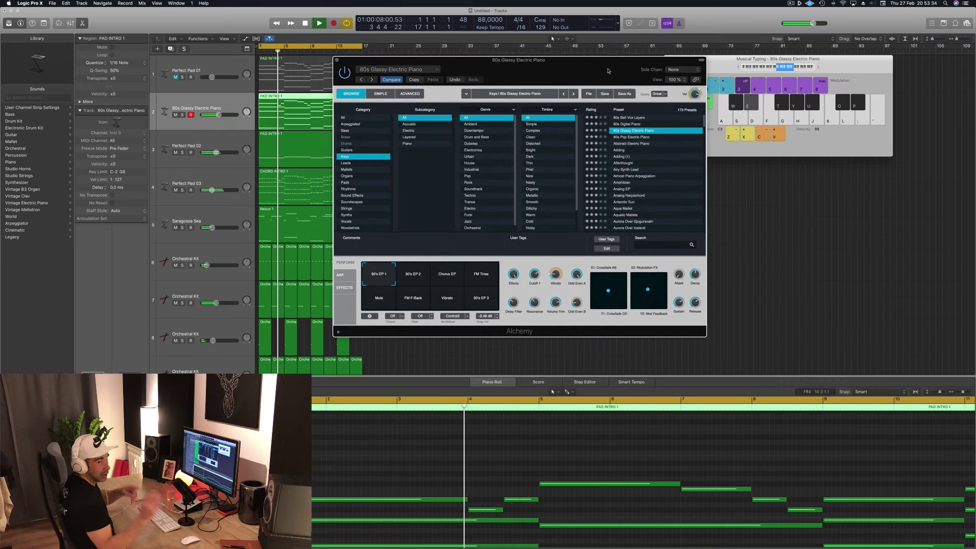
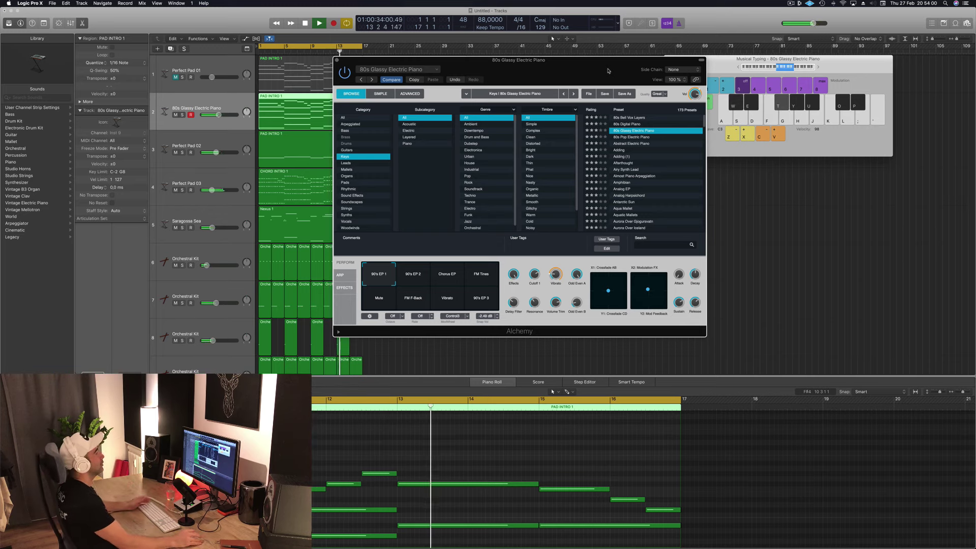
Audition Alchemy's 80's EP 2, Chorus EP, FM Tines and Mute performance snapshots during playback.
{"action": "left_click_drag", "start_coordinate": [608, 70], "coordinate": [656, 90]}
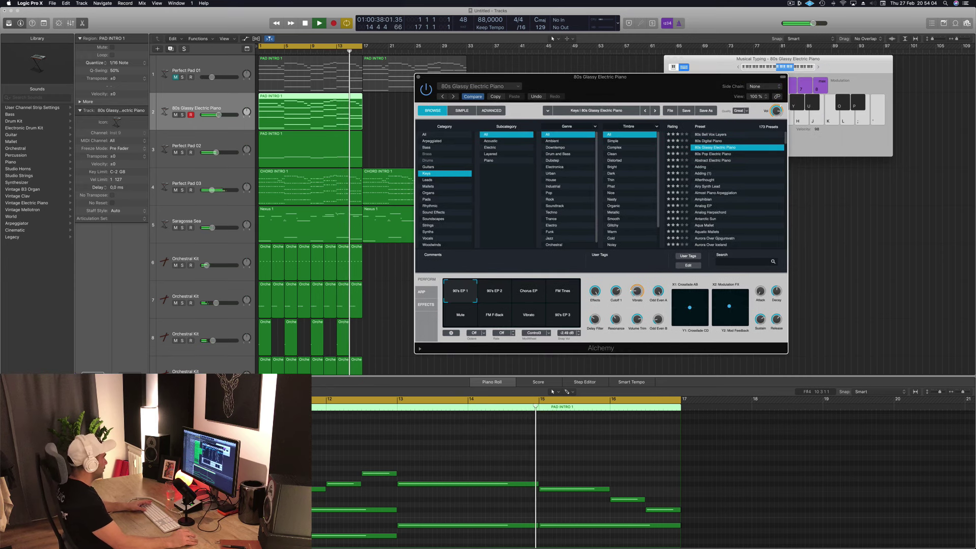
{"action": "left_click", "coordinate": [389, 294]}
{"action": "left_click", "coordinate": [497, 293]}
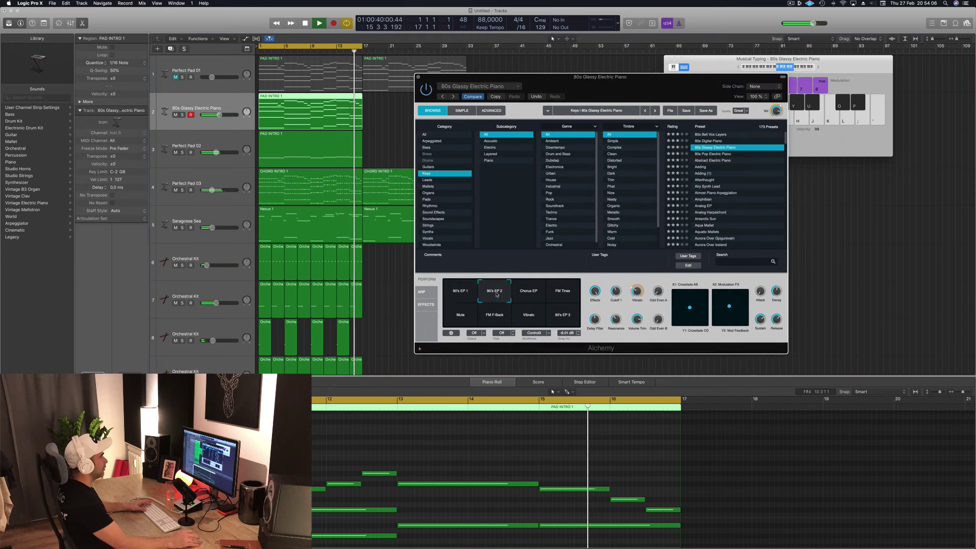
{"action": "left_click", "coordinate": [529, 294]}
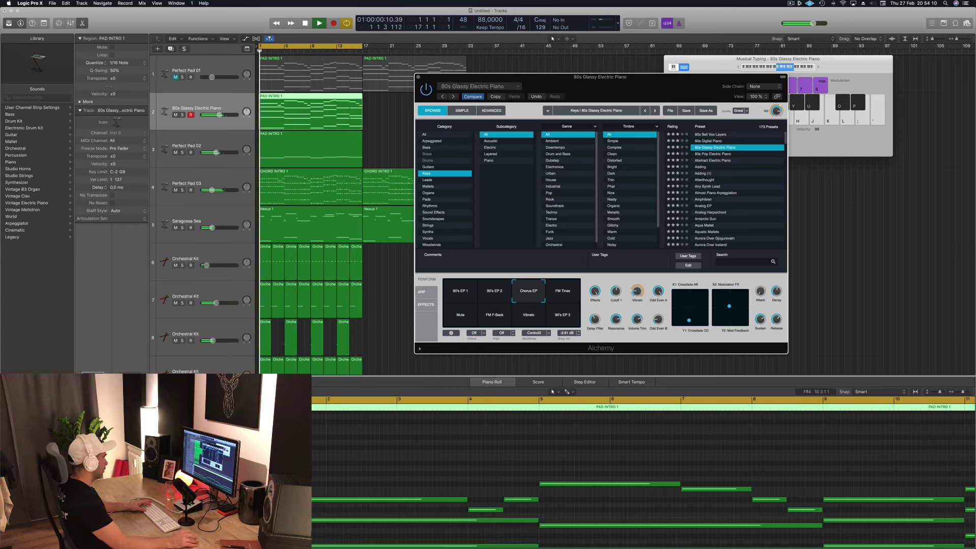
{"action": "left_click", "coordinate": [565, 296]}
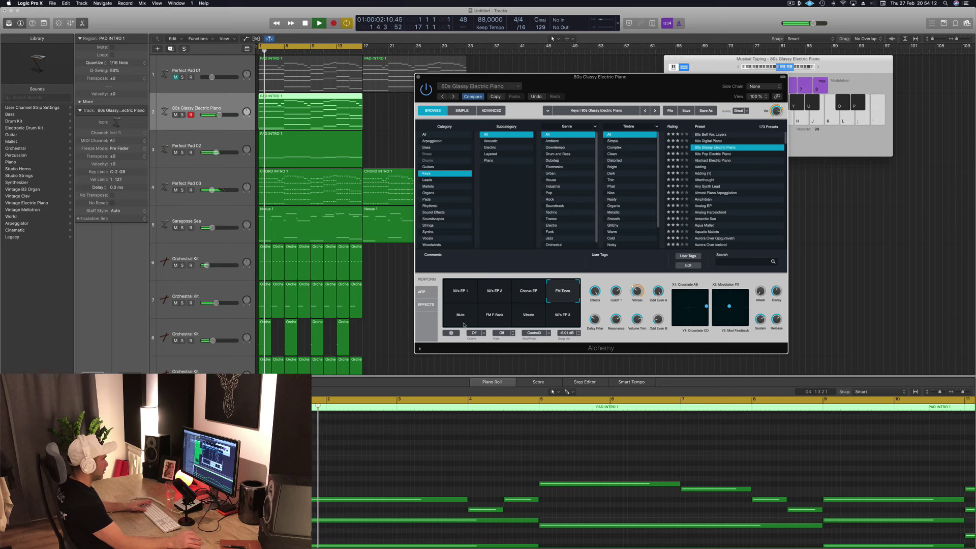
{"action": "left_click", "coordinate": [462, 323]}
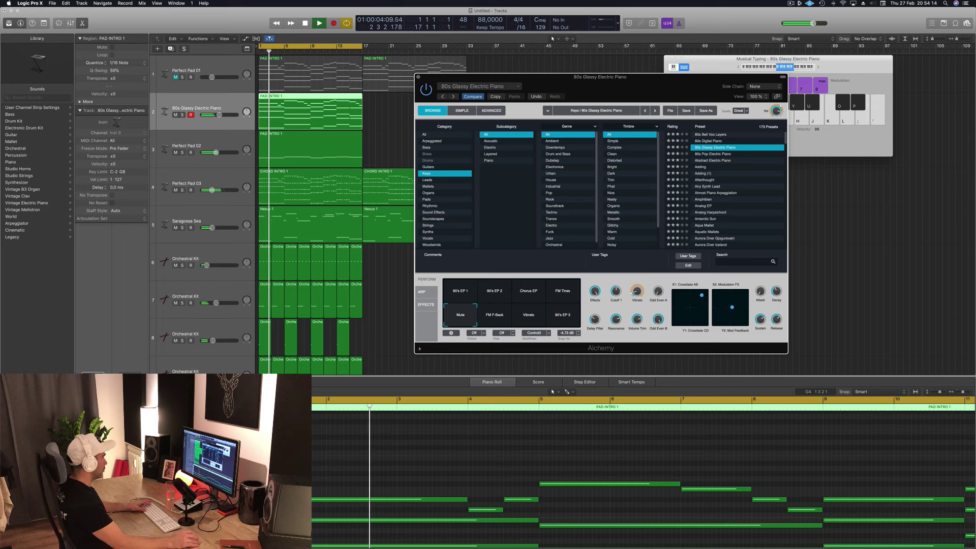
Raise the electric piano track's volume slightly and set Alchemy to the 80's EP 3 snapshot, closing the plug-in.
{"action": "left_click_drag", "start_coordinate": [219, 115], "coordinate": [221, 115]}
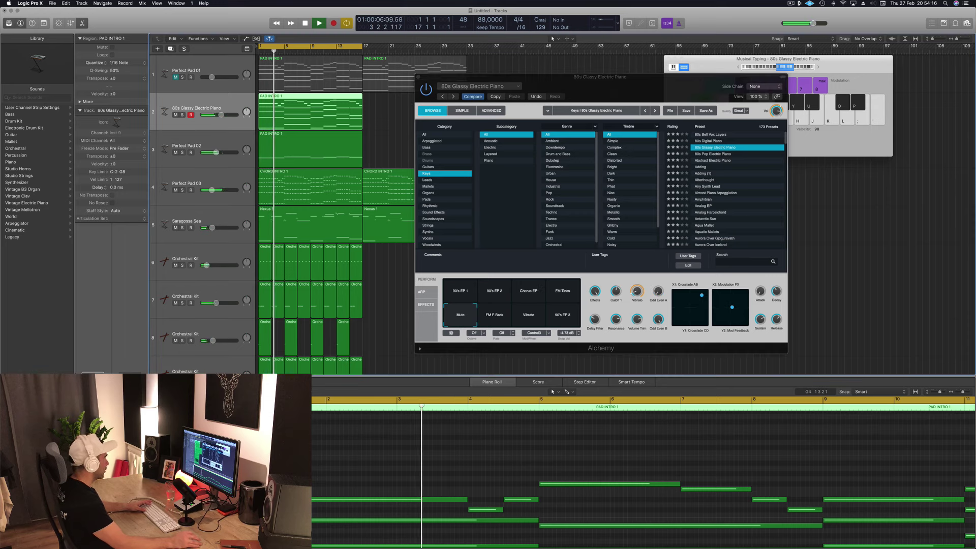
{"action": "left_click", "coordinate": [466, 329]}
{"action": "left_click", "coordinate": [529, 314]}
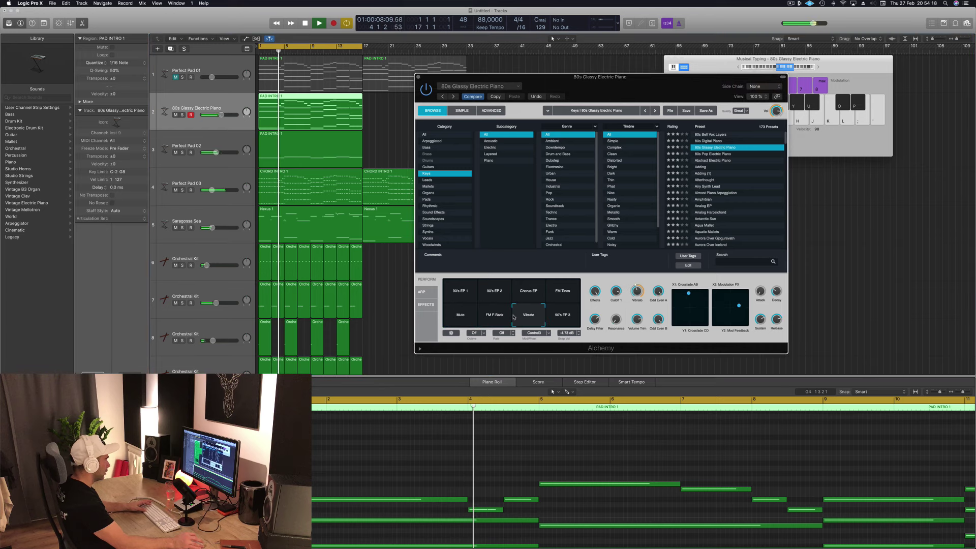
{"action": "left_click", "coordinate": [555, 317]}
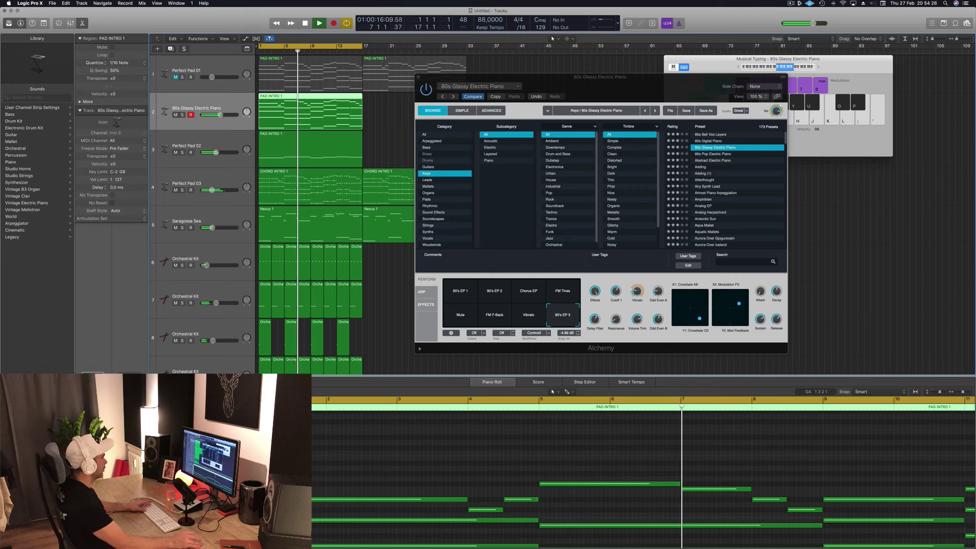
{"action": "left_click_drag", "start_coordinate": [420, 76], "coordinate": [397, 93]}
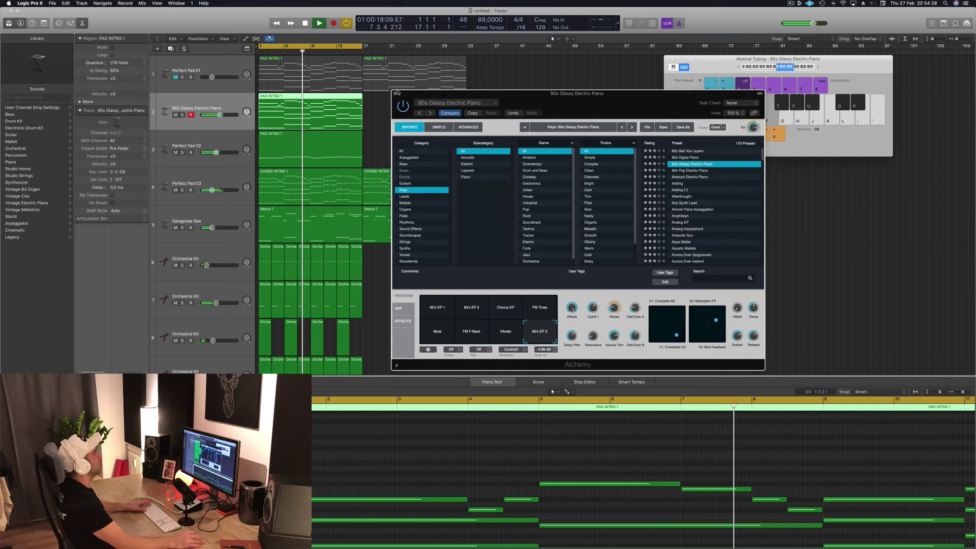
{"action": "left_click", "coordinate": [396, 94]}
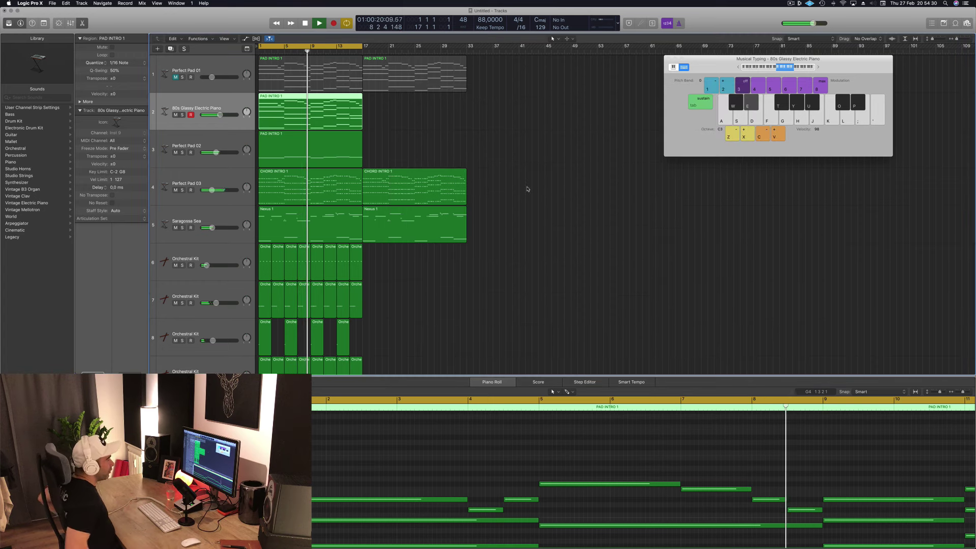
Examine the notes of the electric piano's PAD INTRO 1 region in the piano roll.
{"action": "key", "text": "e"}
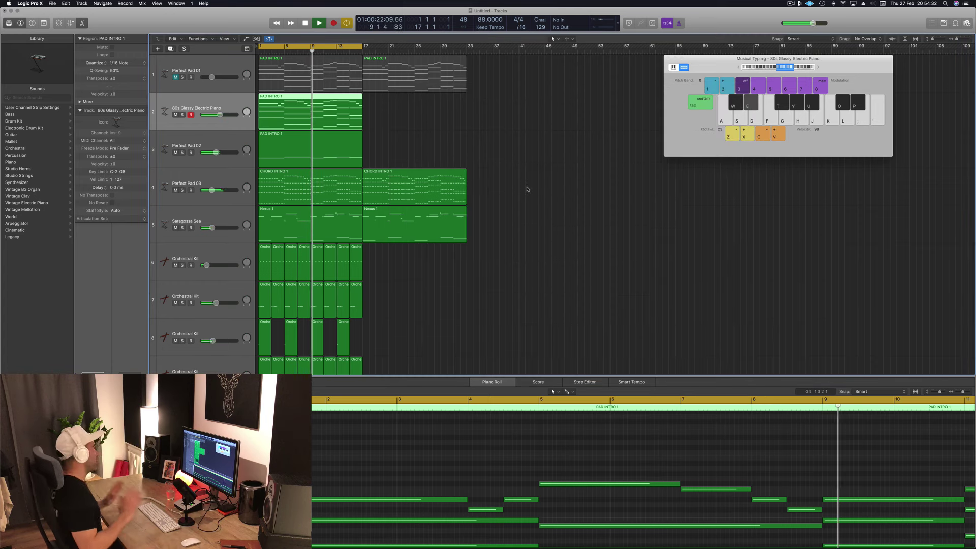
{"action": "left_click", "coordinate": [434, 162]}
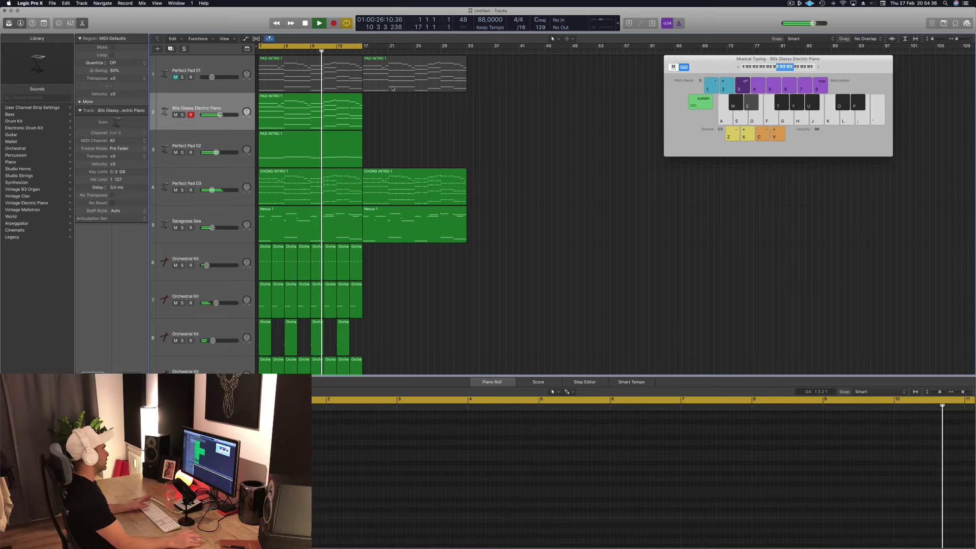
{"action": "left_click", "coordinate": [354, 122]}
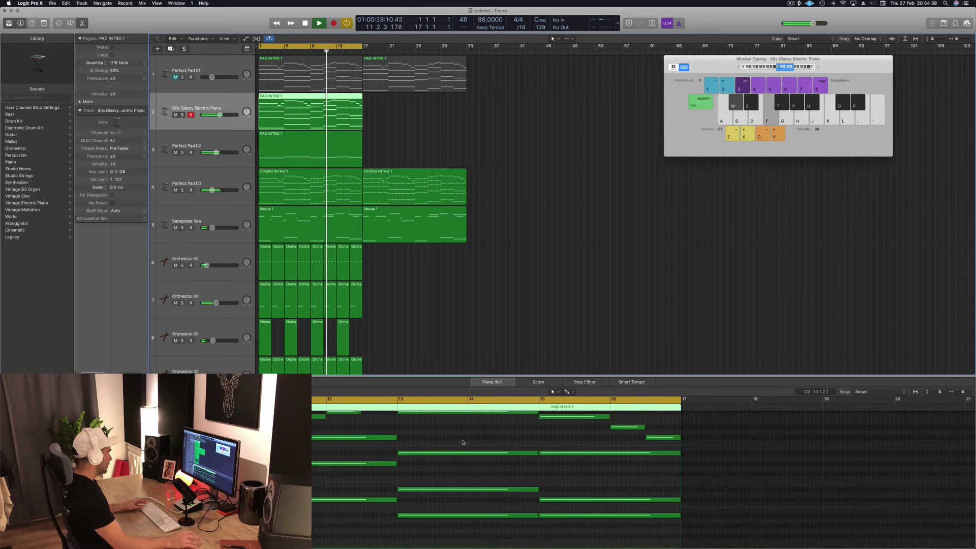
{"action": "scroll", "coordinate": [467, 439], "scroll_direction": "up", "scroll_amount": 5}
{"action": "scroll", "coordinate": [448, 466], "scroll_direction": "left", "scroll_amount": 3}
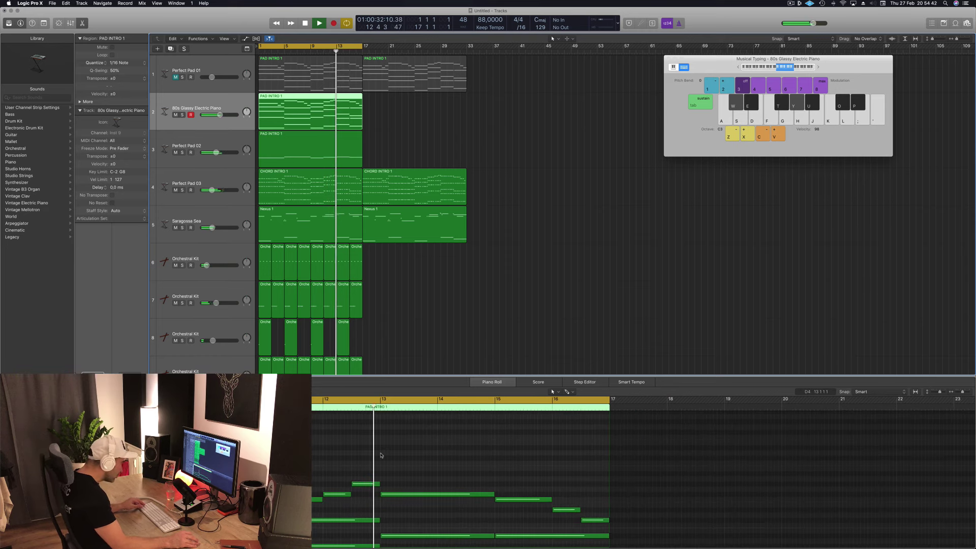
{"action": "scroll", "coordinate": [382, 455], "scroll_direction": "down", "scroll_amount": 5}
{"action": "scroll", "coordinate": [381, 455], "scroll_direction": "left", "scroll_amount": 2}
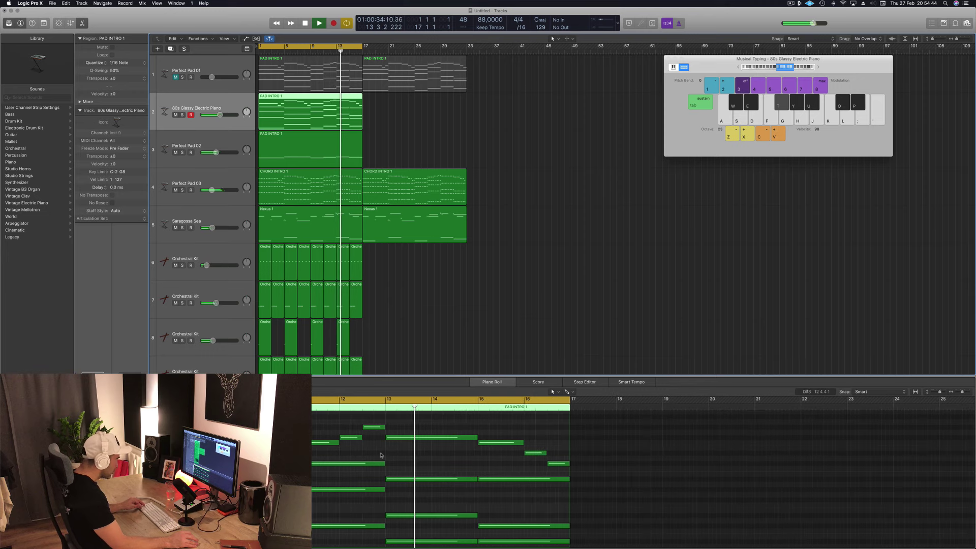
{"action": "scroll", "coordinate": [382, 456], "scroll_direction": "left", "scroll_amount": 10}
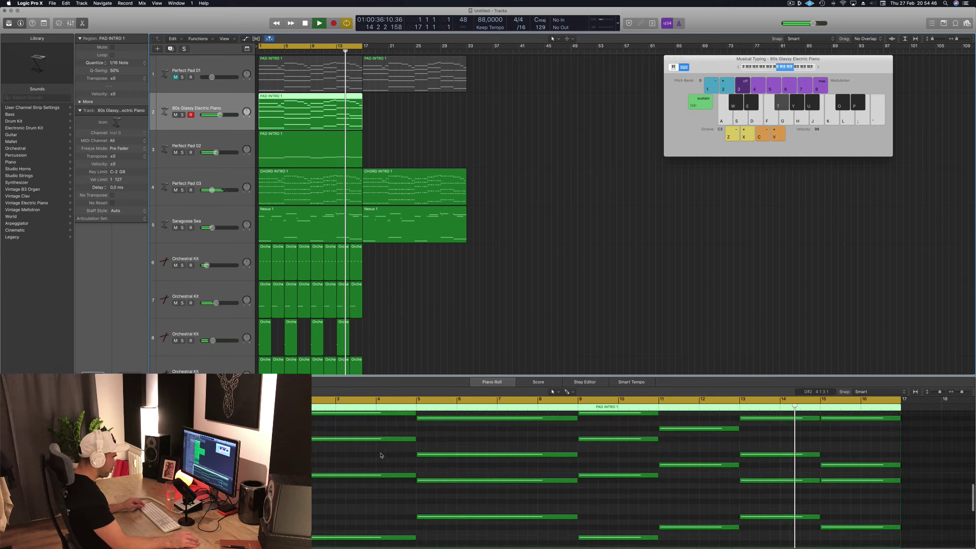
{"action": "scroll", "coordinate": [382, 455], "scroll_direction": "down", "scroll_amount": 5}
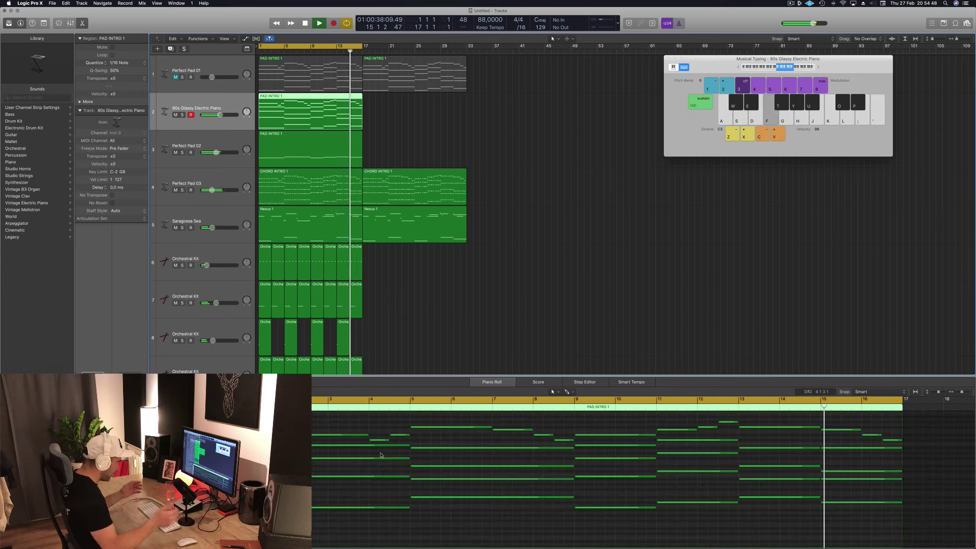
{"action": "left_click", "coordinate": [299, 508]}
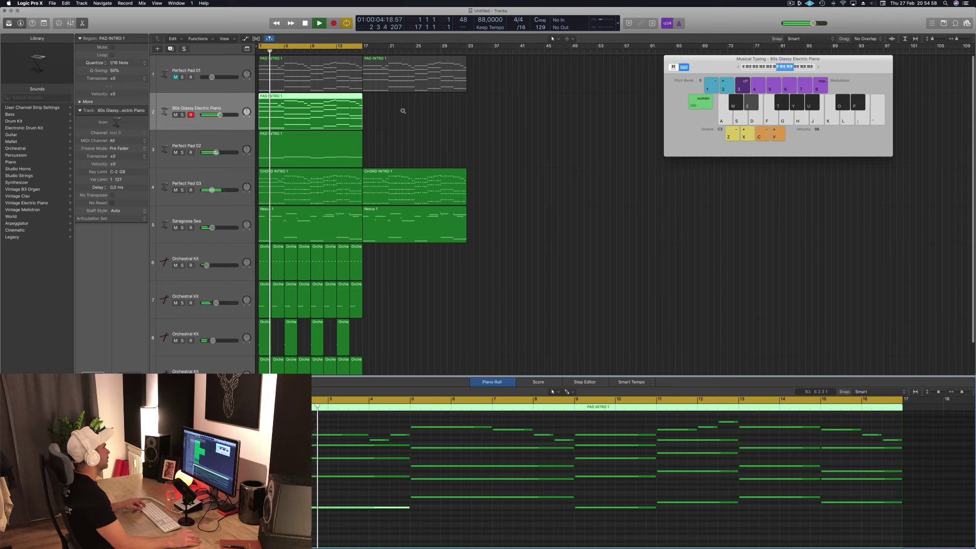
Set the electric piano's Channel EQ to a 150 Hz, 24 dB/Oct low cut and an 810 Hz, 48 dB/Oct high cut.
{"action": "scroll", "coordinate": [403, 110], "scroll_direction": "up", "scroll_amount": 2}
{"action": "left_click", "coordinate": [452, 126]}
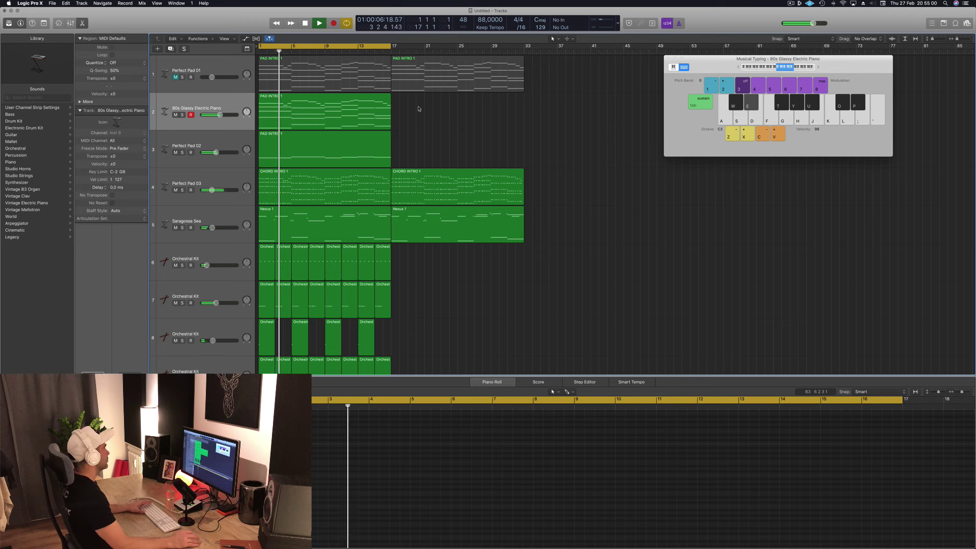
{"action": "left_click", "coordinate": [210, 110]}
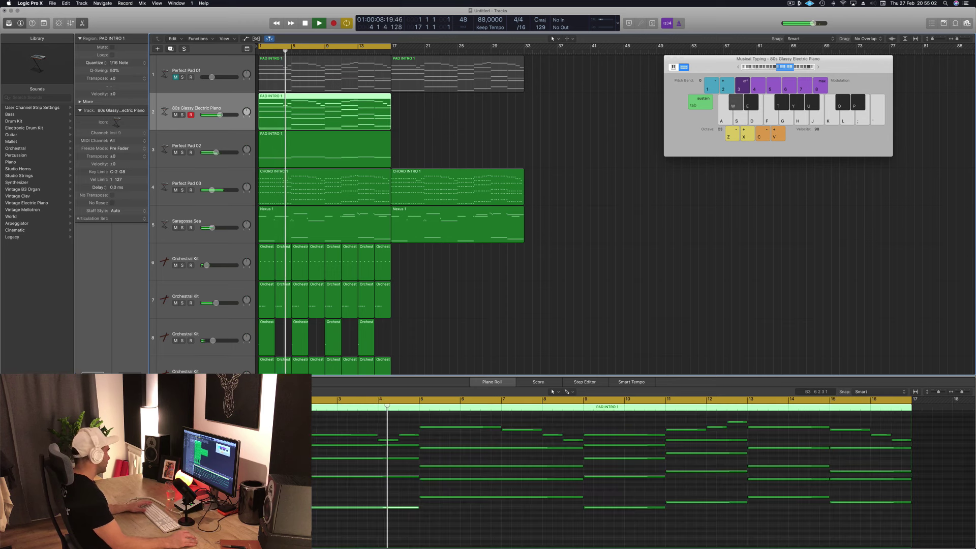
{"action": "left_click", "coordinate": [92, 389]}
{"action": "left_click", "coordinate": [49, 54]}
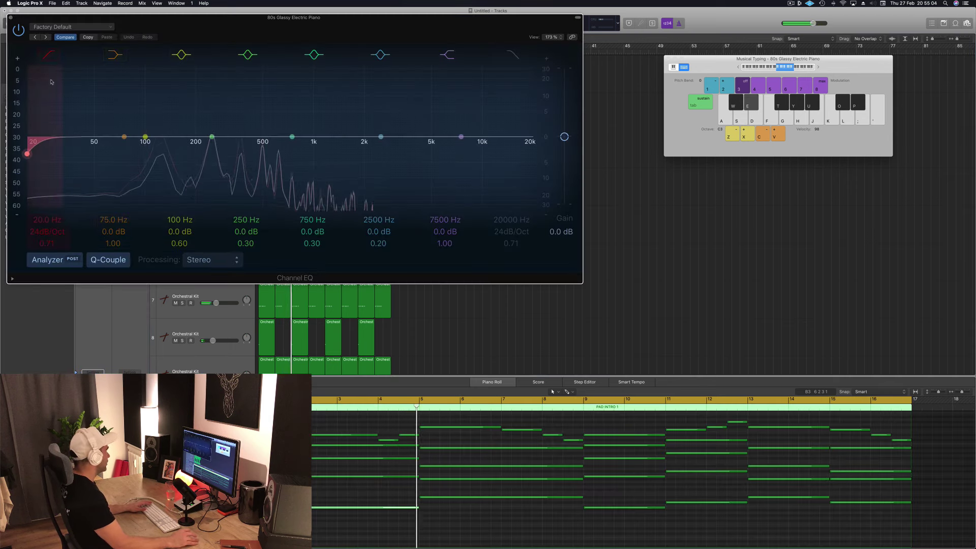
{"action": "left_click_drag", "start_coordinate": [53, 122], "coordinate": [207, 133]}
{"action": "left_click", "coordinate": [503, 109]}
{"action": "left_click_drag", "start_coordinate": [509, 218], "coordinate": [510, 285]}
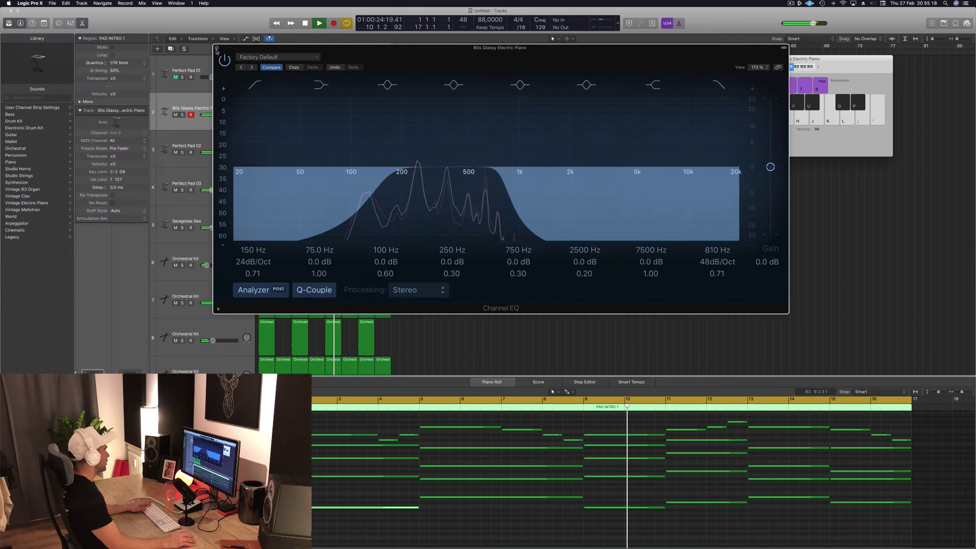
{"action": "key", "text": "super+w"}
Mute the Perfect Pad 03 and Saragossa Sea tracks to hear the electric piano more clearly.
{"action": "scroll", "coordinate": [425, 158], "scroll_direction": "down", "scroll_amount": 1}
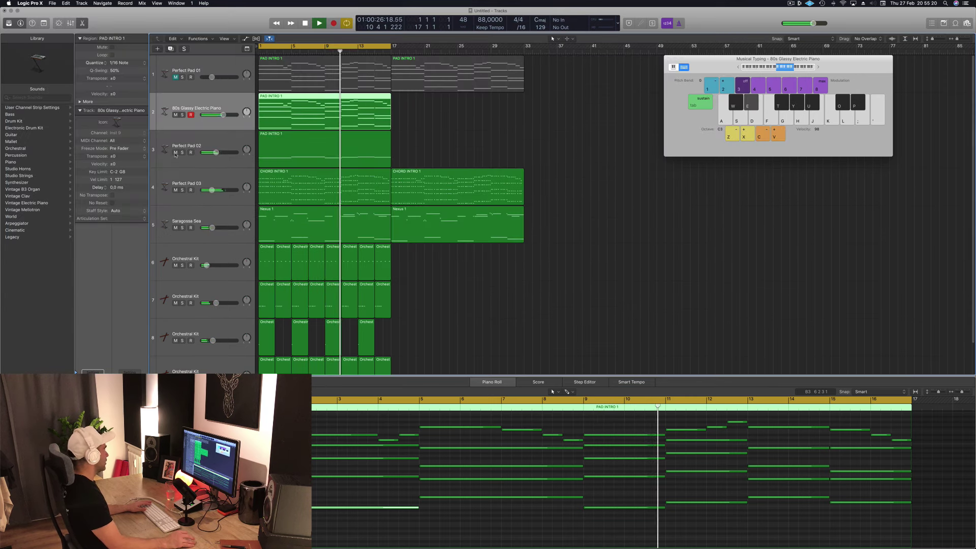
{"action": "left_click", "coordinate": [175, 190]}
{"action": "left_click", "coordinate": [176, 227]}
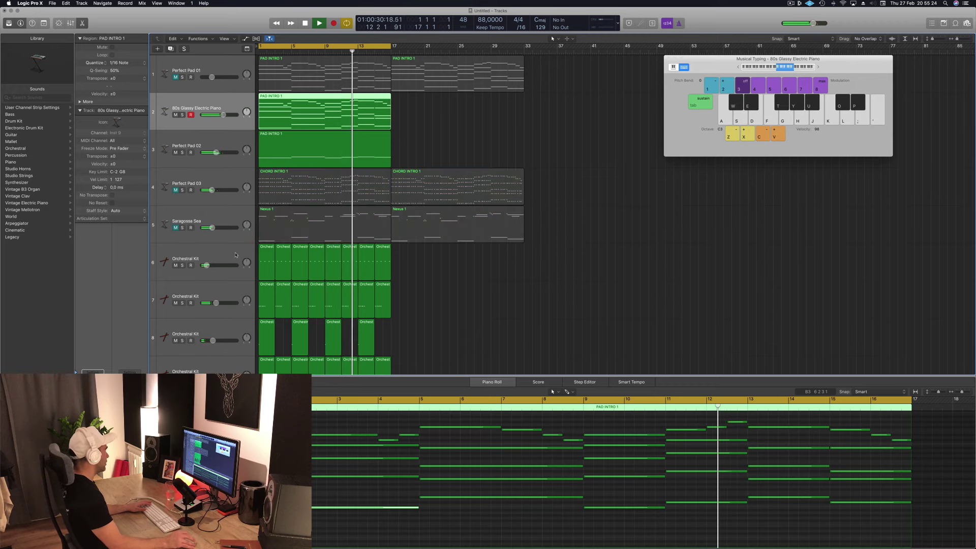
{"action": "left_click", "coordinate": [562, 157]}
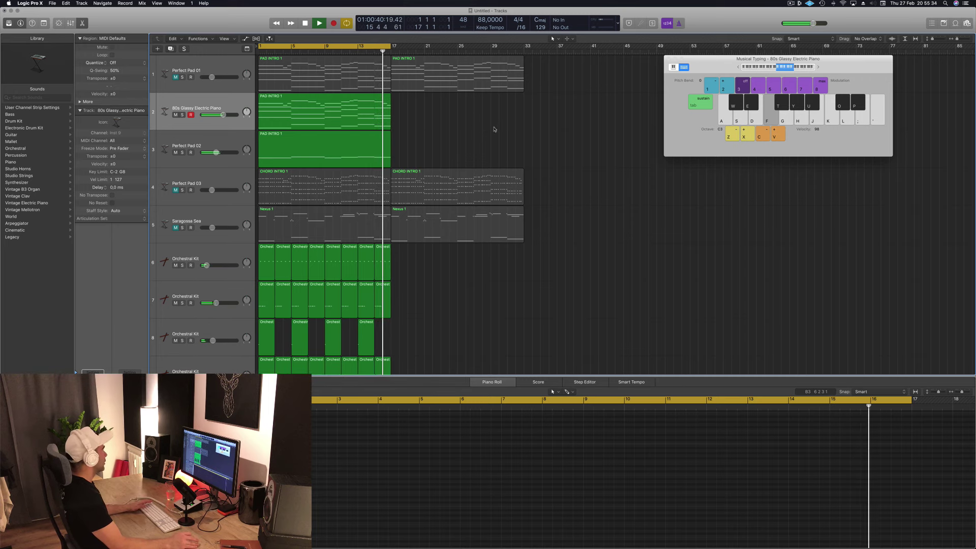
Unmute the Perfect Pad 03 track and lower its volume slightly.
{"action": "left_click", "coordinate": [176, 190]}
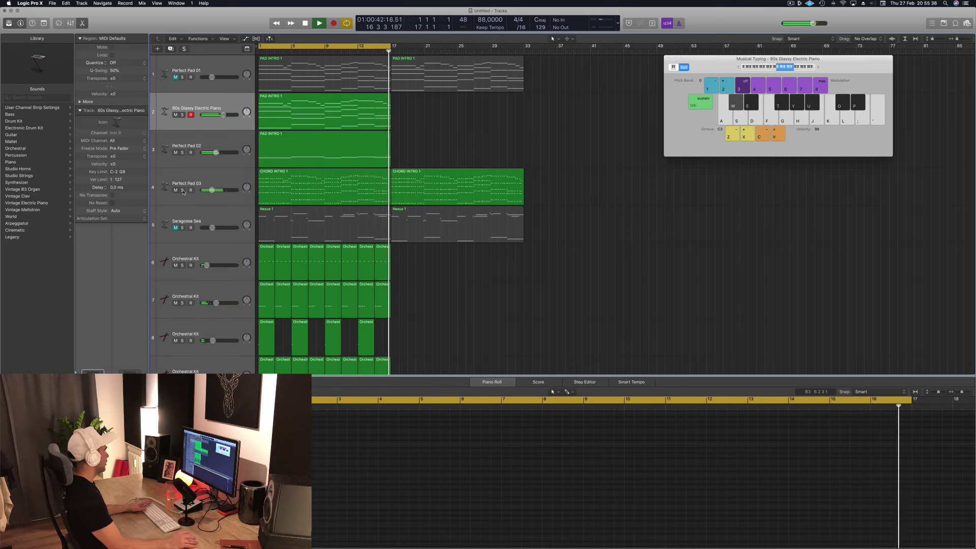
{"action": "left_click_drag", "start_coordinate": [211, 190], "coordinate": [211, 190]}
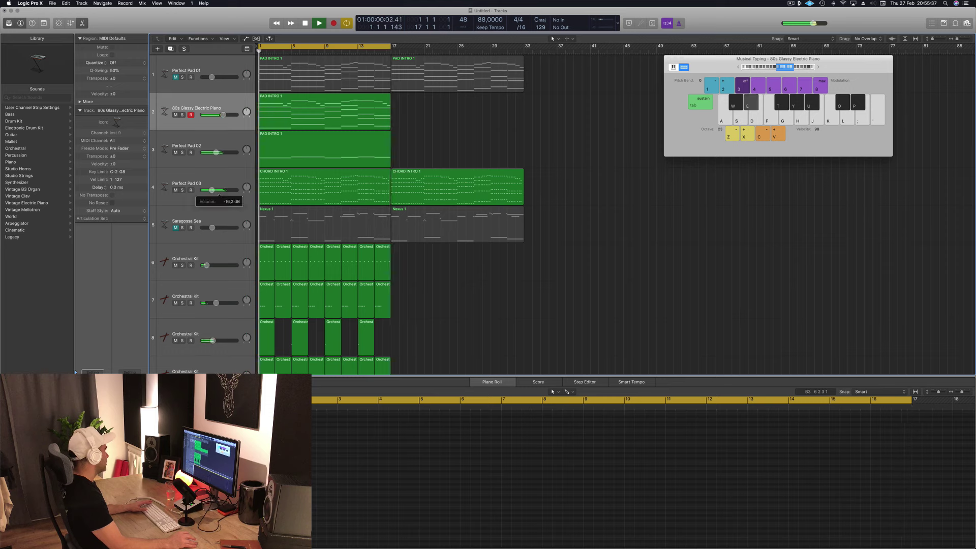
Apply a 24 dB/Oct low cut at about 108 Hz in the Channel EQ of the Perfect Pad 03 track.
{"action": "left_click", "coordinate": [214, 183]}
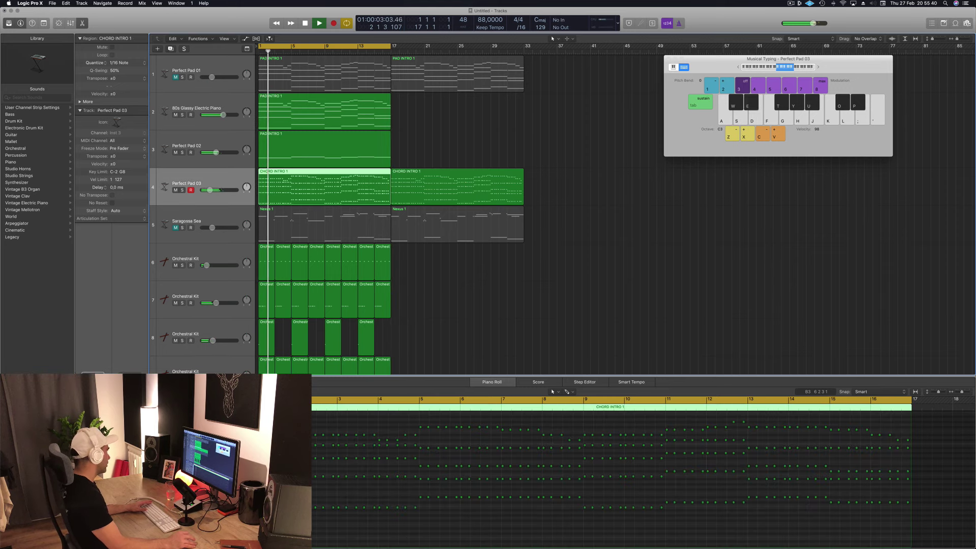
{"action": "left_click", "coordinate": [92, 391]}
{"action": "left_click_drag", "start_coordinate": [143, 152], "coordinate": [151, 154]}
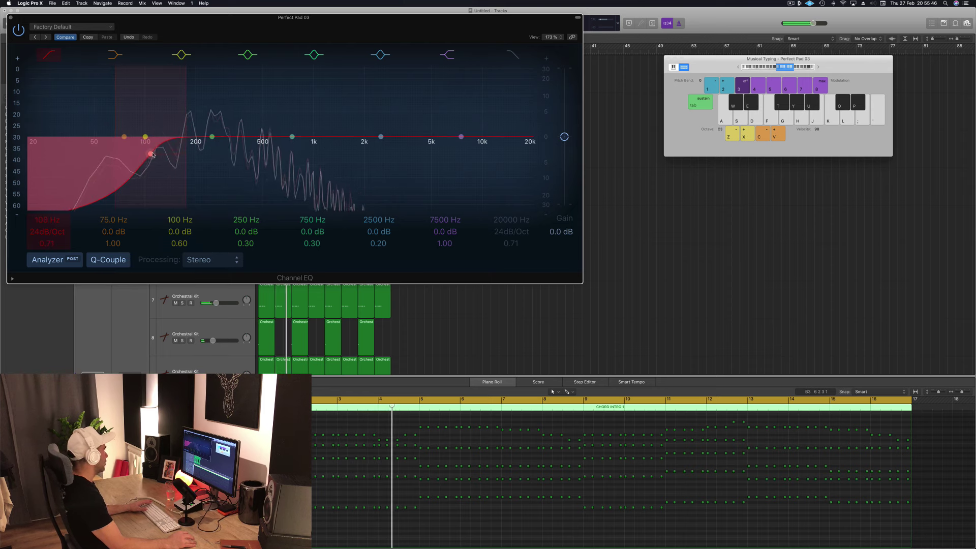
Close the Channel EQ and mute the 80s Glassy Electric Piano track.
{"action": "left_click", "coordinate": [10, 18]}
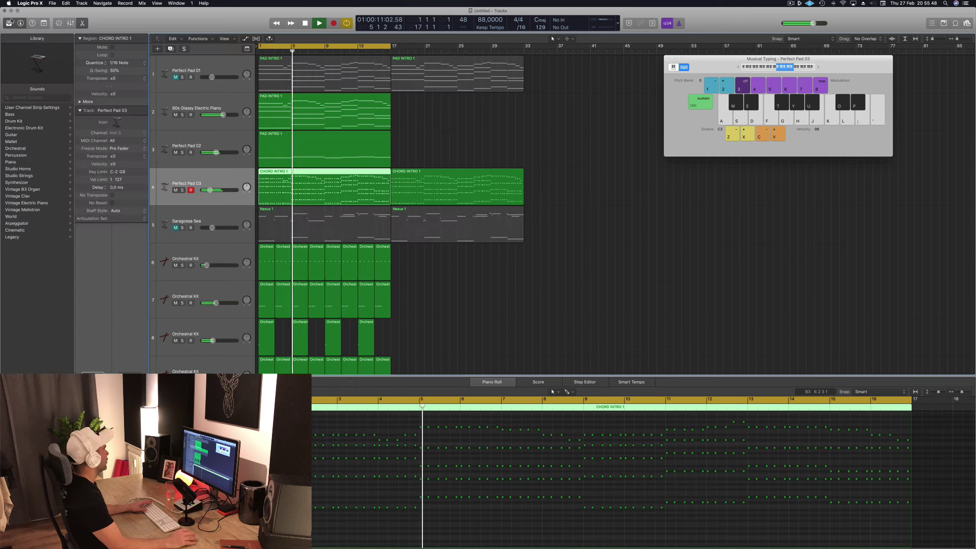
{"action": "left_click", "coordinate": [429, 121]}
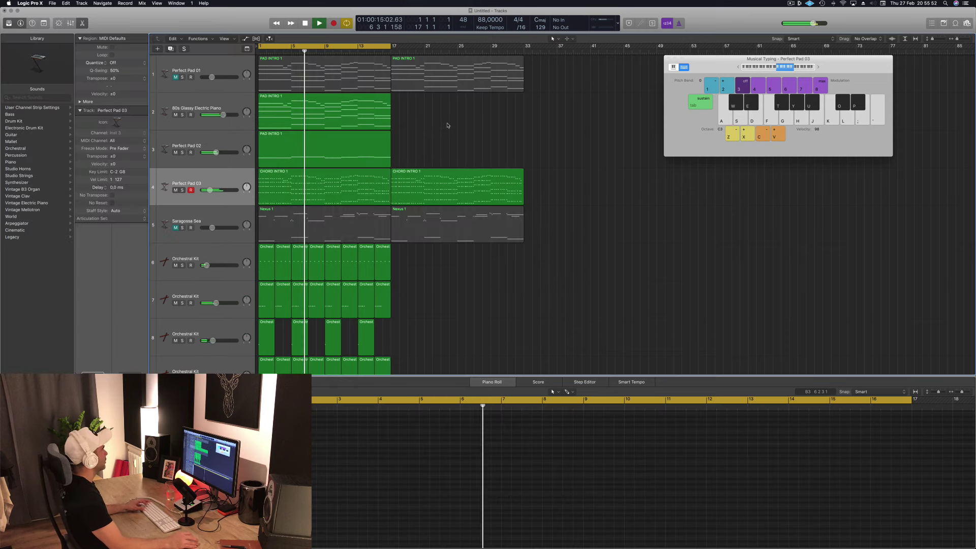
{"action": "left_click", "coordinate": [176, 115]}
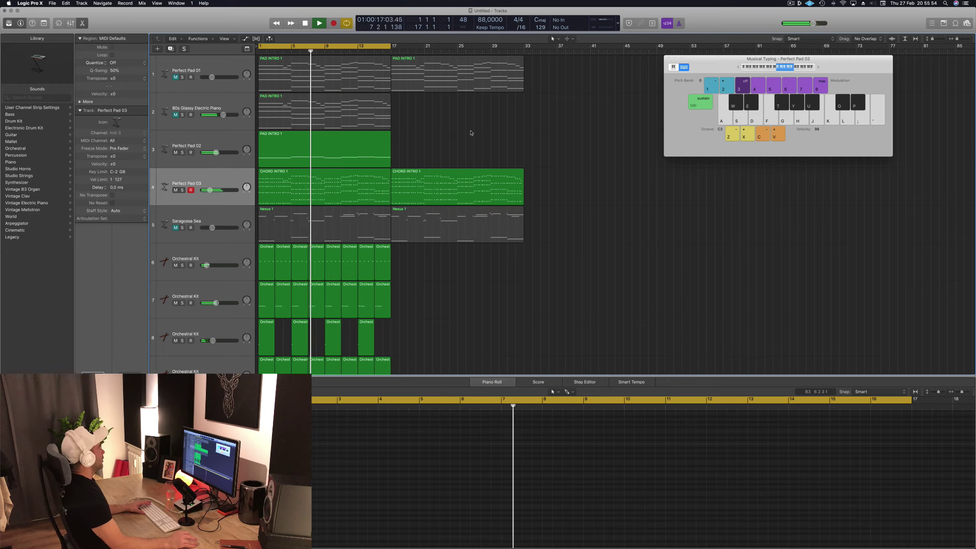
{"action": "mouse_move", "coordinate": [231, 116]}
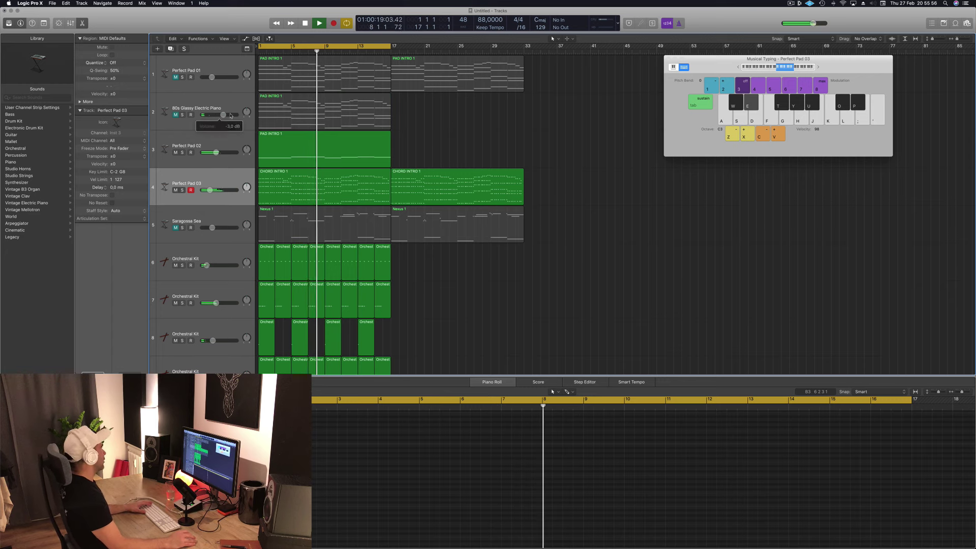
Duplicate the Perfect Pad 01 track and open the duplicate's Alchemy instrument beside the track area.
{"action": "left_click", "coordinate": [225, 59]}
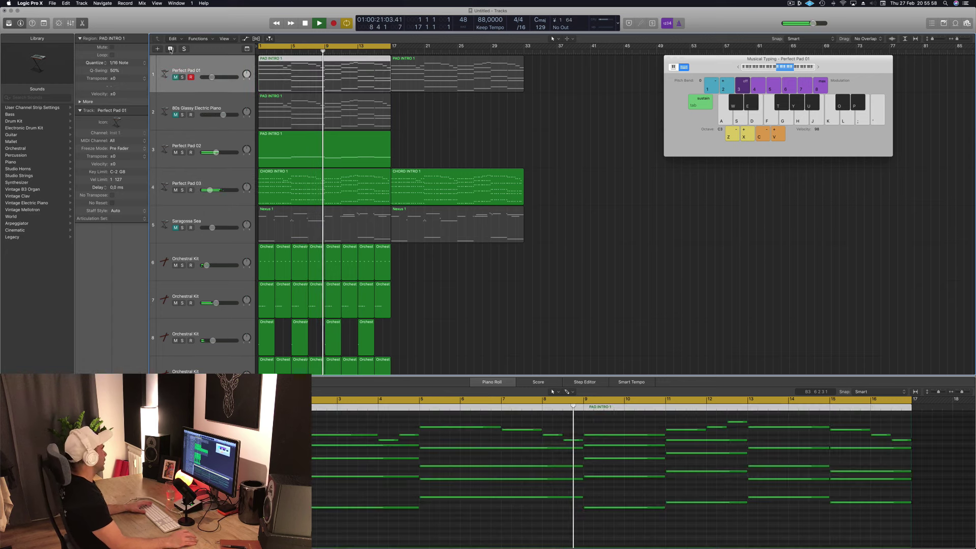
{"action": "key", "text": "super+d"}
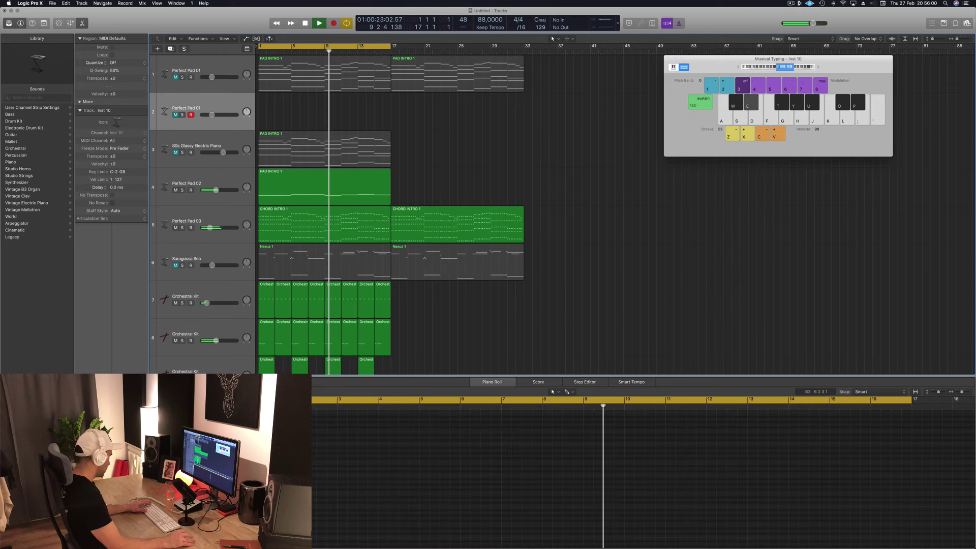
{"action": "key", "text": "v"}
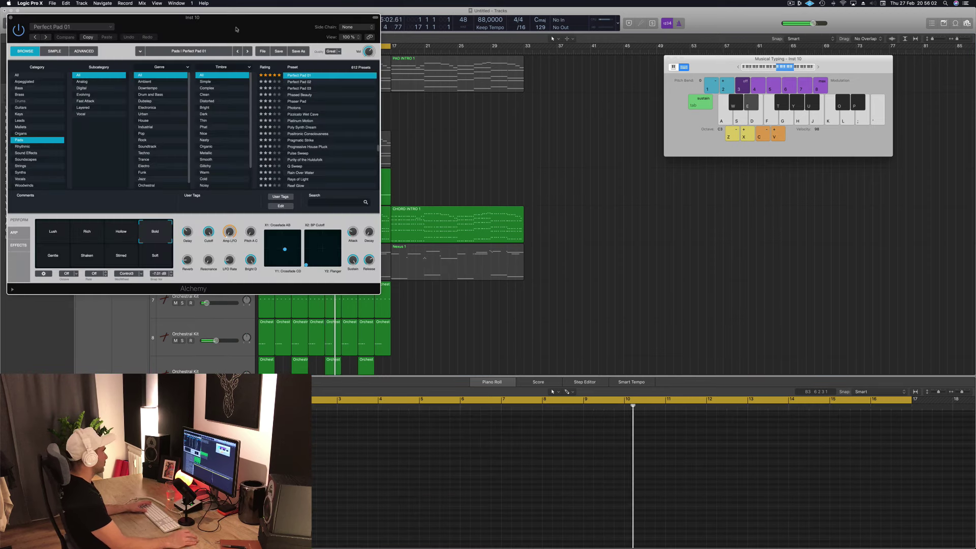
{"action": "left_click_drag", "start_coordinate": [237, 29], "coordinate": [710, 153]}
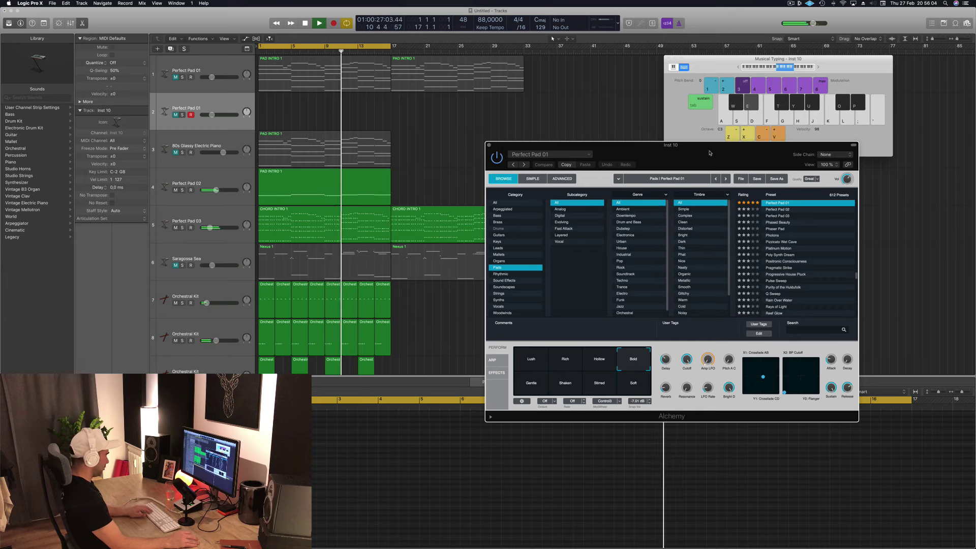
Unmute the duplicated Perfect Pad 01 track and play test notes on it over the looping intro.
{"action": "key", "text": "j"}
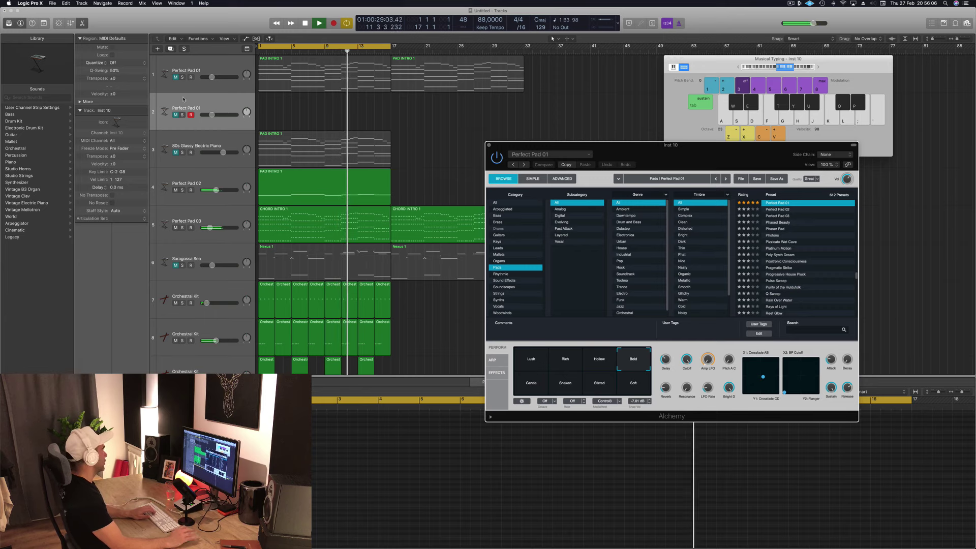
{"action": "key", "text": "j"}
{"action": "key", "text": "k"}
{"action": "left_click", "coordinate": [175, 115]}
{"action": "key", "text": "j"}
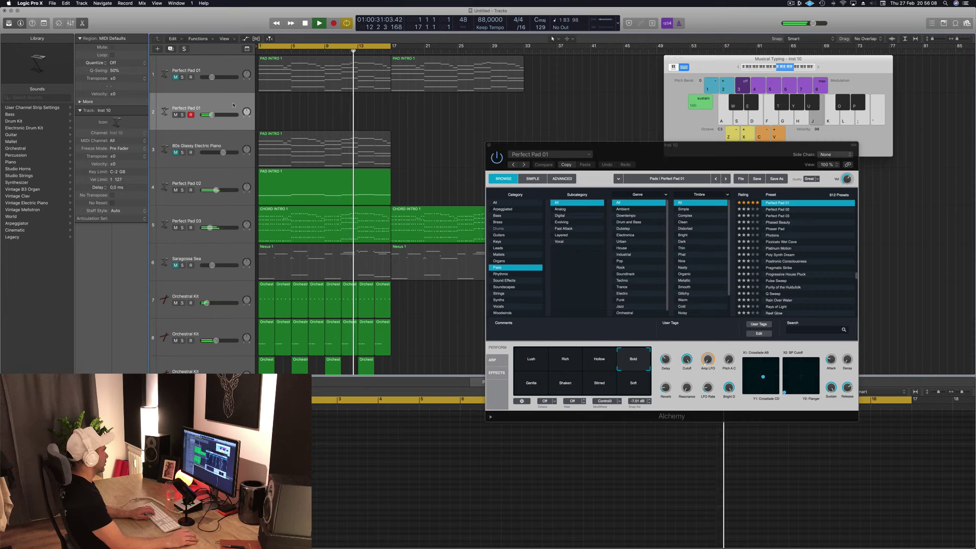
{"action": "key", "text": "l"}
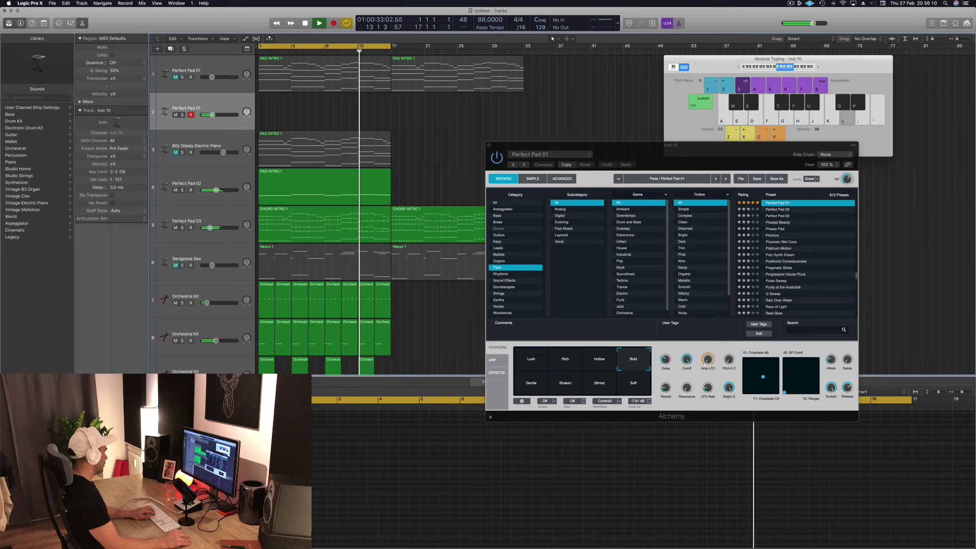
{"action": "key", "text": "g"}
{"action": "key", "text": "apostrophe"}
{"action": "key", "text": "apostrophe"}
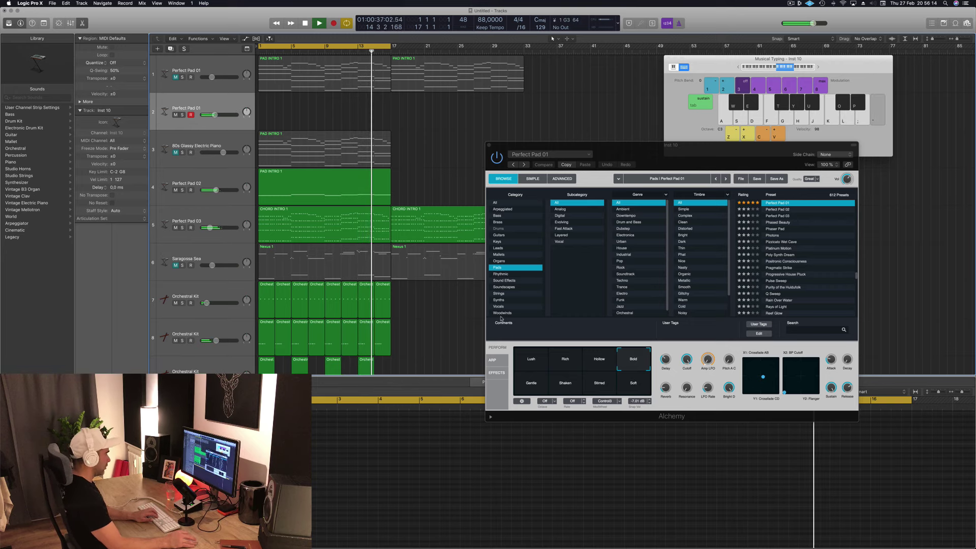
Try melody notes on the duplicated pad one octave higher at C4, and return Musical Typing to C3.
{"action": "left_click", "coordinate": [817, 66]}
{"action": "key", "text": "apostrophe"}
{"action": "key", "text": "j"}
{"action": "key", "text": "l"}
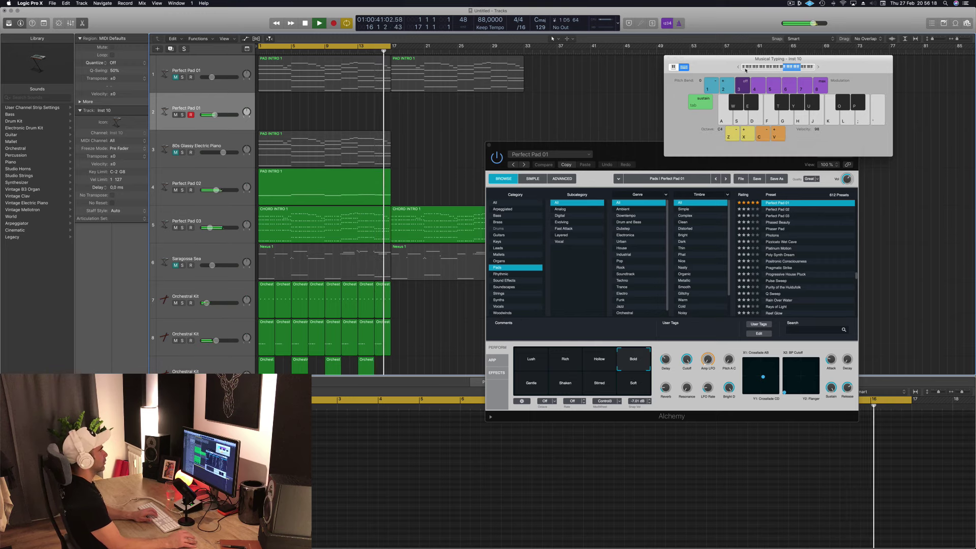
{"action": "left_click", "coordinate": [739, 67]}
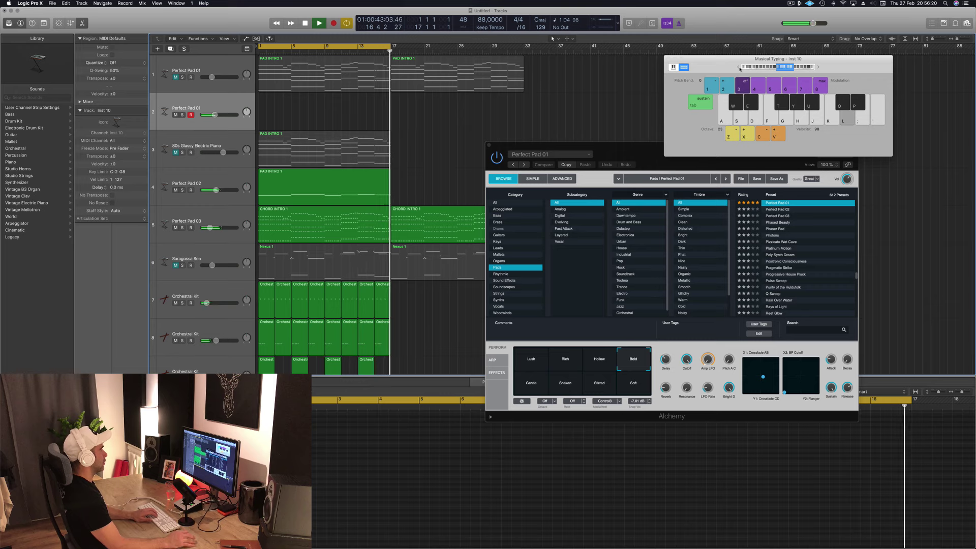
{"action": "key", "text": "j"}
Audition the Gentle, Shaken, Stirred and Hollow snapshots in the duplicated pad's Alchemy and choose Rich.
{"action": "left_click", "coordinate": [531, 382]}
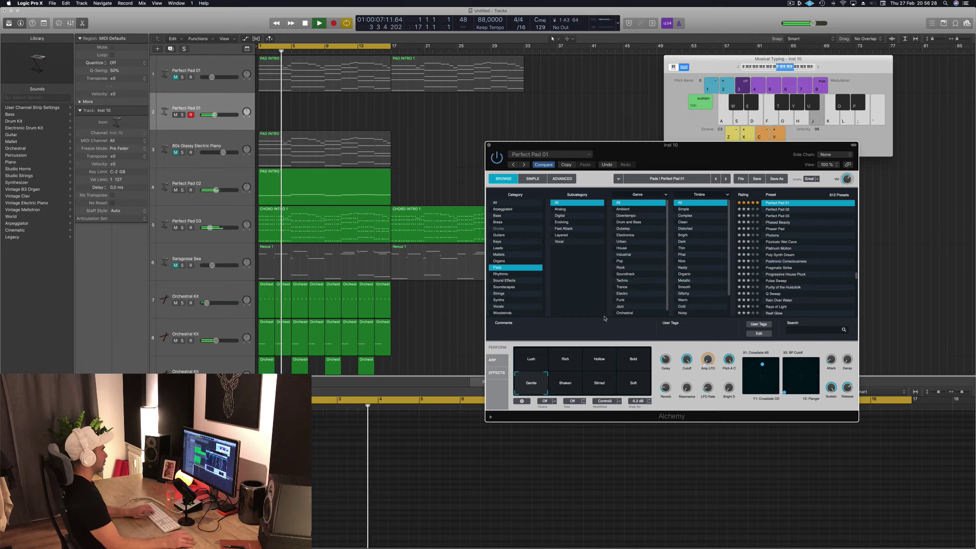
{"action": "key", "text": "f"}
{"action": "left_click", "coordinate": [565, 383]}
{"action": "left_click", "coordinate": [601, 384]}
{"action": "left_click", "coordinate": [599, 360]}
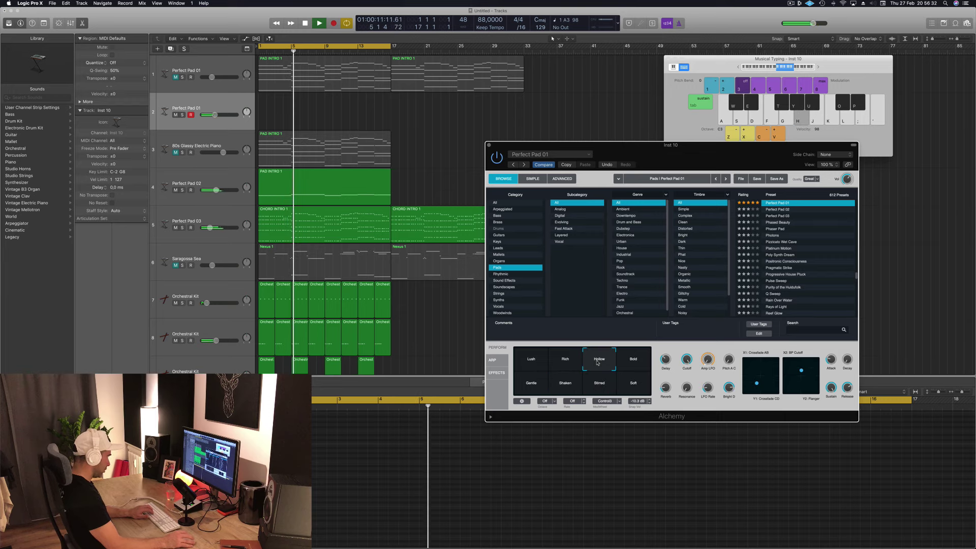
{"action": "key", "text": "h"}
{"action": "left_click", "coordinate": [574, 364]}
{"action": "key", "text": "j"}
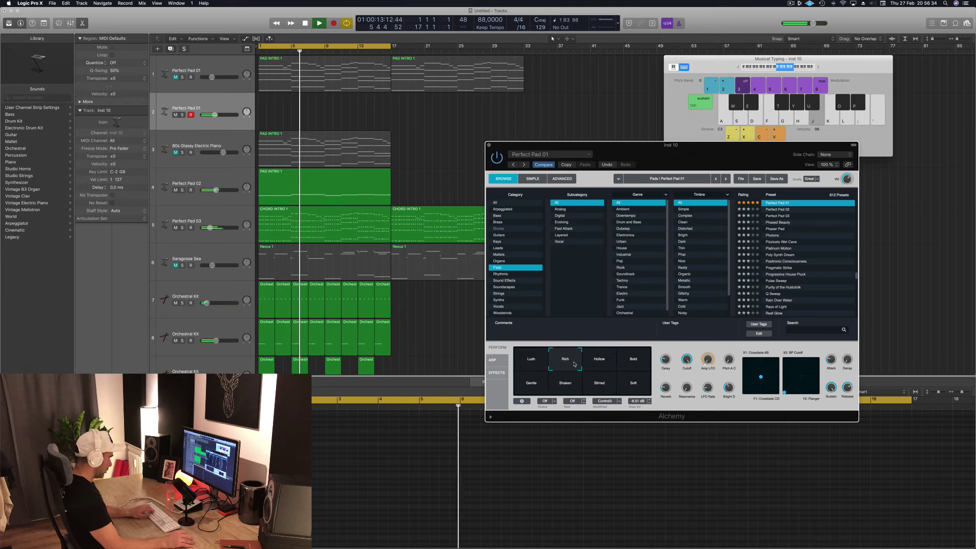
Play melody ideas over the intro to judge the Rich snapshot.
{"action": "key", "text": "k"}
{"action": "key", "text": "h"}
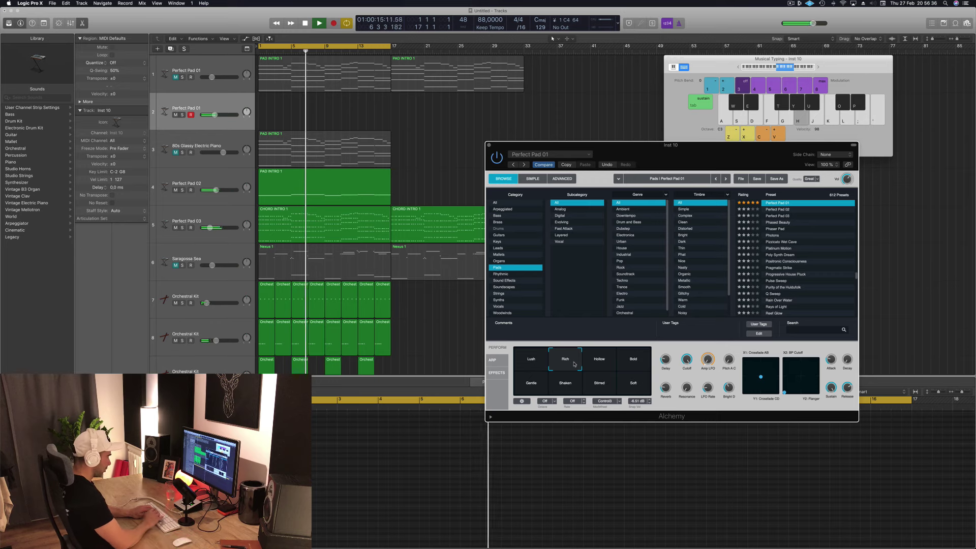
{"action": "key", "text": "apostrophe"}
{"action": "key", "text": "semicolon"}
{"action": "key", "text": "k"}
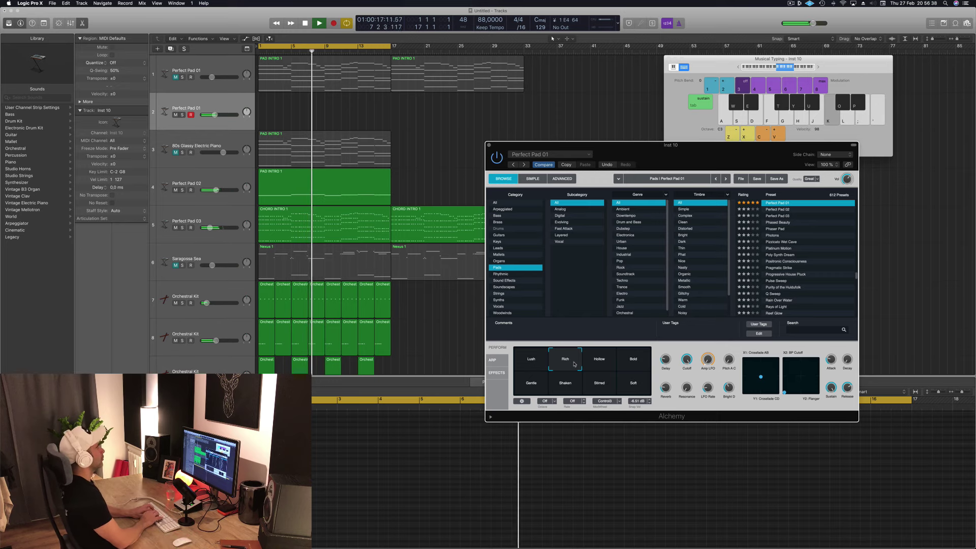
{"action": "key", "text": "f"}
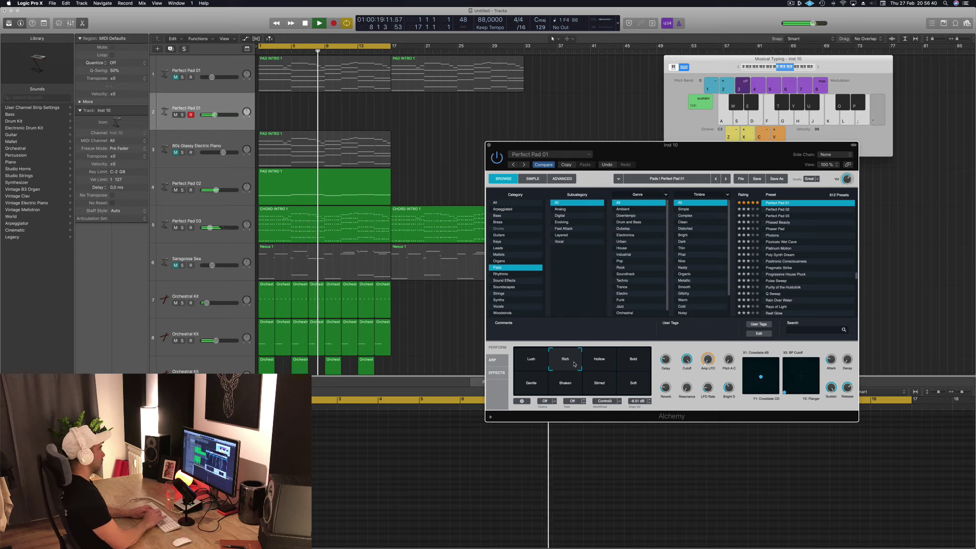
{"action": "key", "text": "k"}
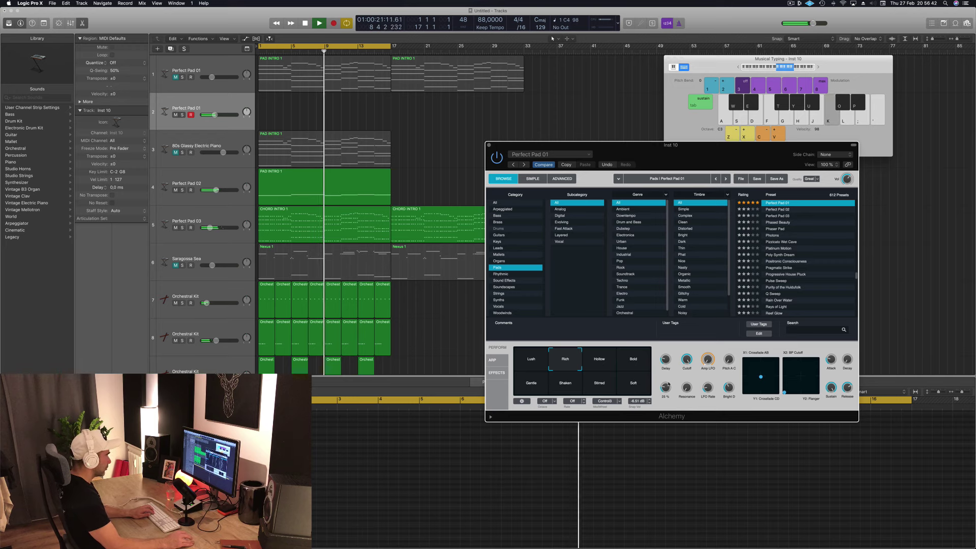
Raise the duplicated pad track's volume slightly while playing test notes against the mix.
{"action": "key", "text": "k"}
{"action": "key", "text": "h"}
{"action": "left_click_drag", "start_coordinate": [214, 115], "coordinate": [217, 116]}
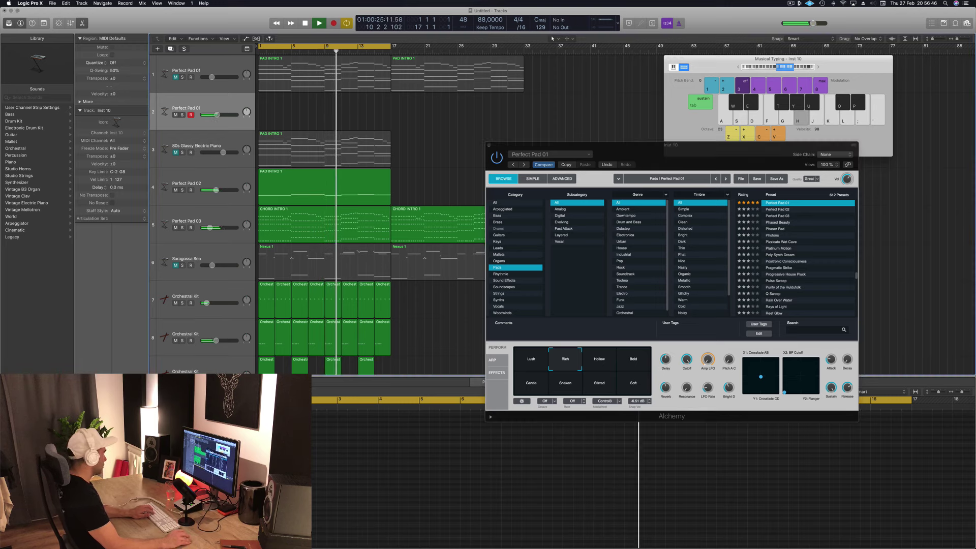
{"action": "key", "text": "k"}
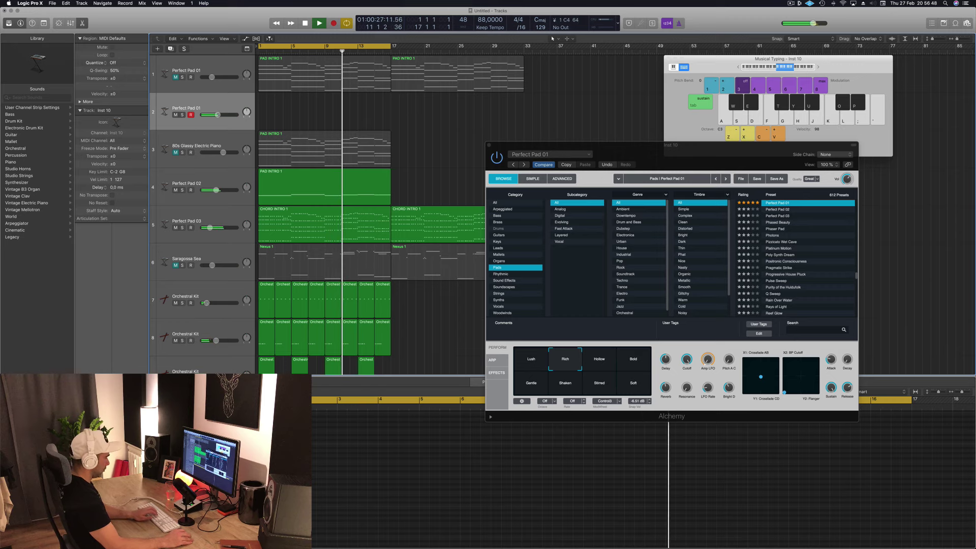
{"action": "key", "text": "j"}
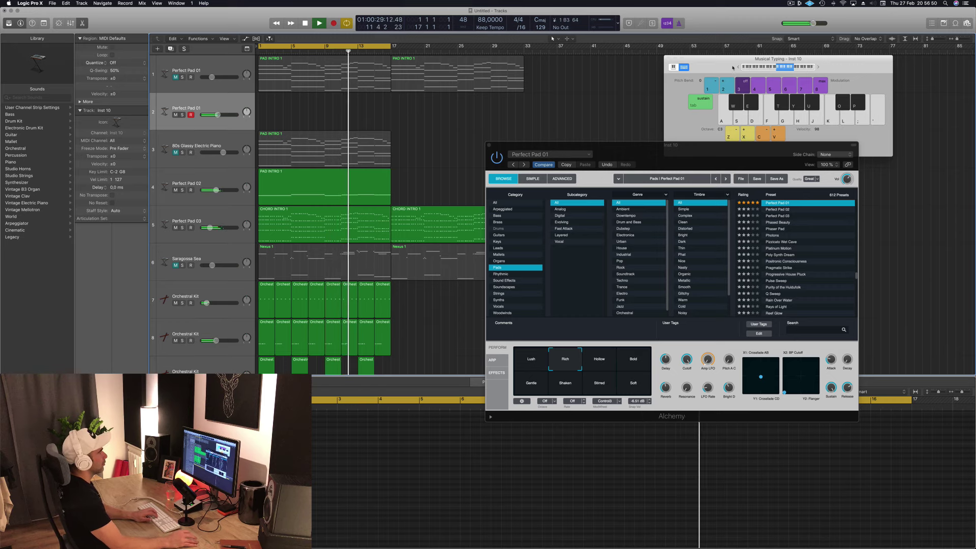
Lower the Musical Typing octave to C2 and play melody notes on the duplicated pad.
{"action": "left_click", "coordinate": [738, 68]}
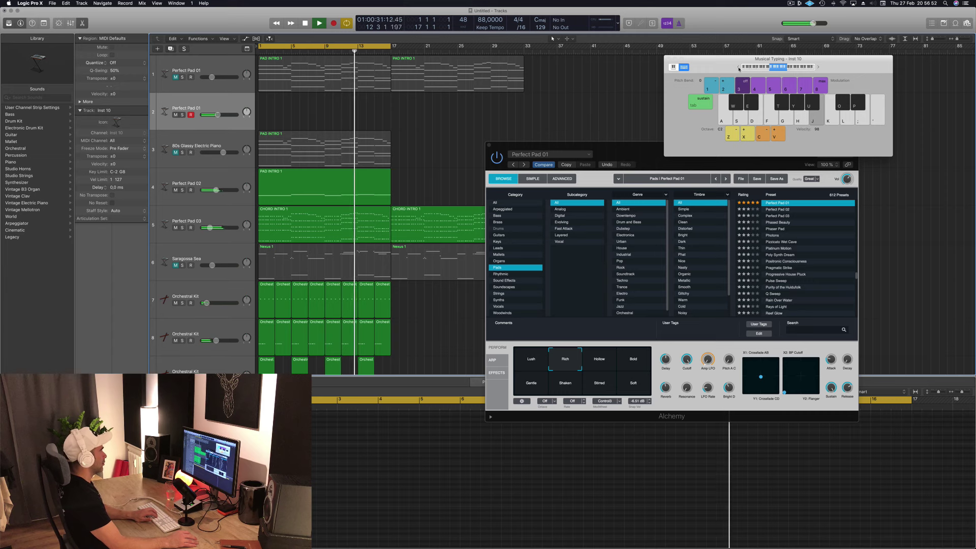
{"action": "key", "text": "j"}
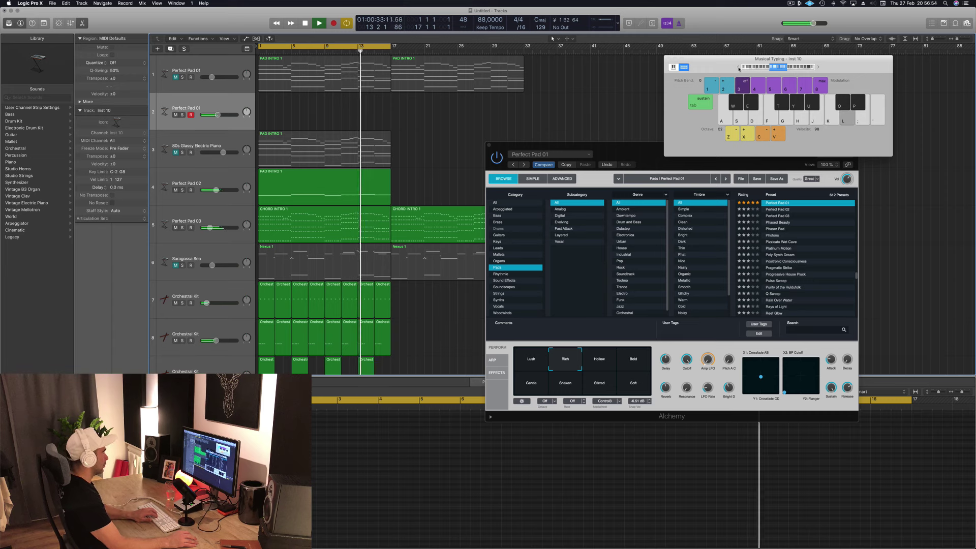
{"action": "key", "text": "semicolon"}
{"action": "key", "text": "apostrophe"}
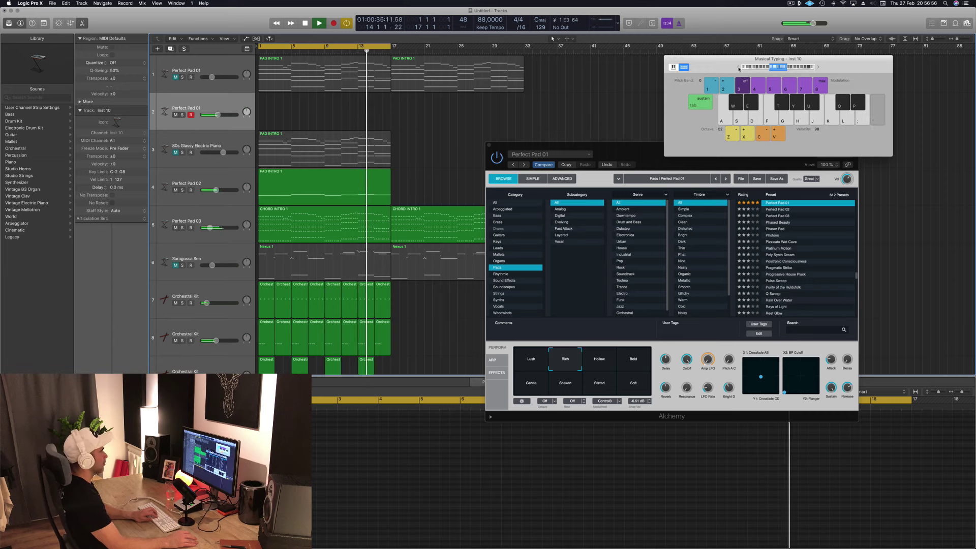
{"action": "key", "text": "apostrophe"}
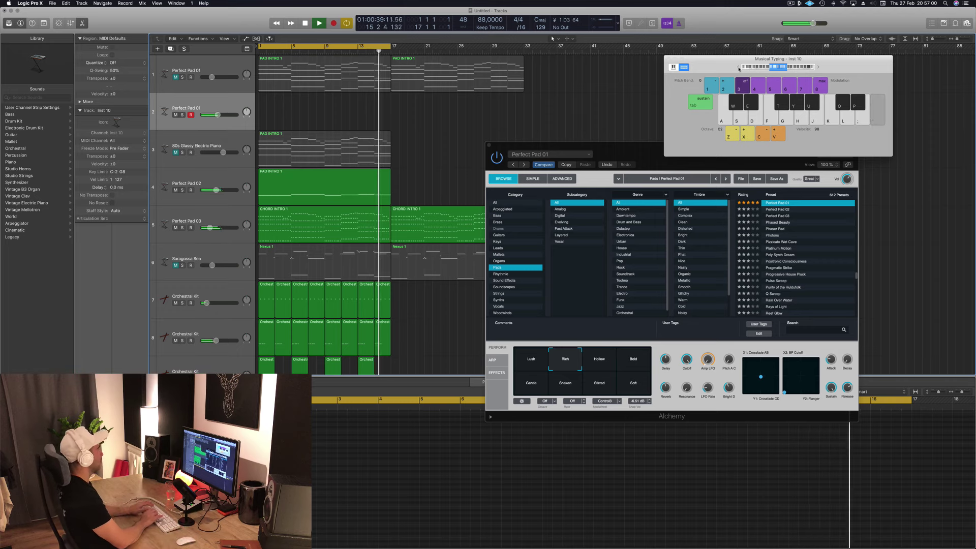
Copy the PAD INTRO 1 region from the electric piano track onto the duplicated pad track and delete all but its top melody notes.
{"action": "left_click", "coordinate": [326, 150]}
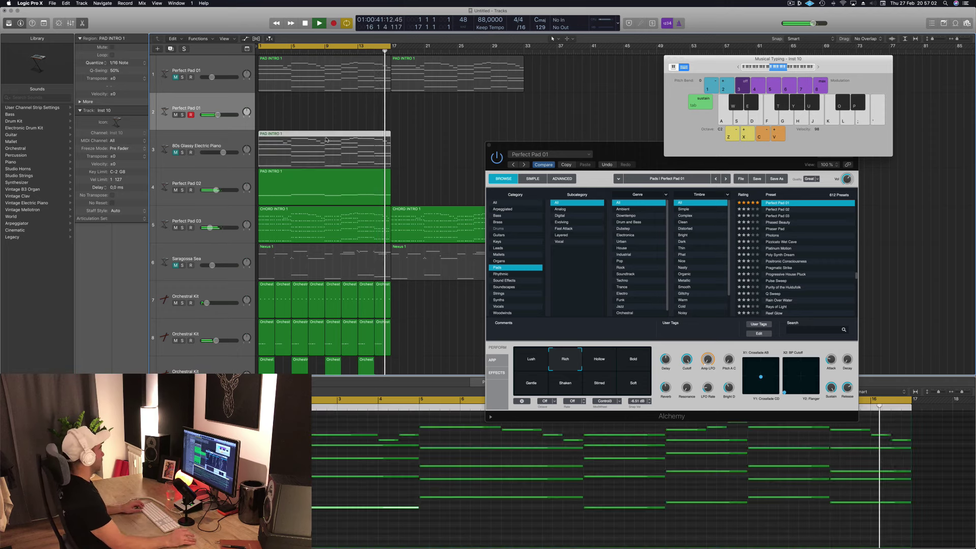
{"action": "left_click_drag", "start_coordinate": [327, 150], "coordinate": [326, 118]}
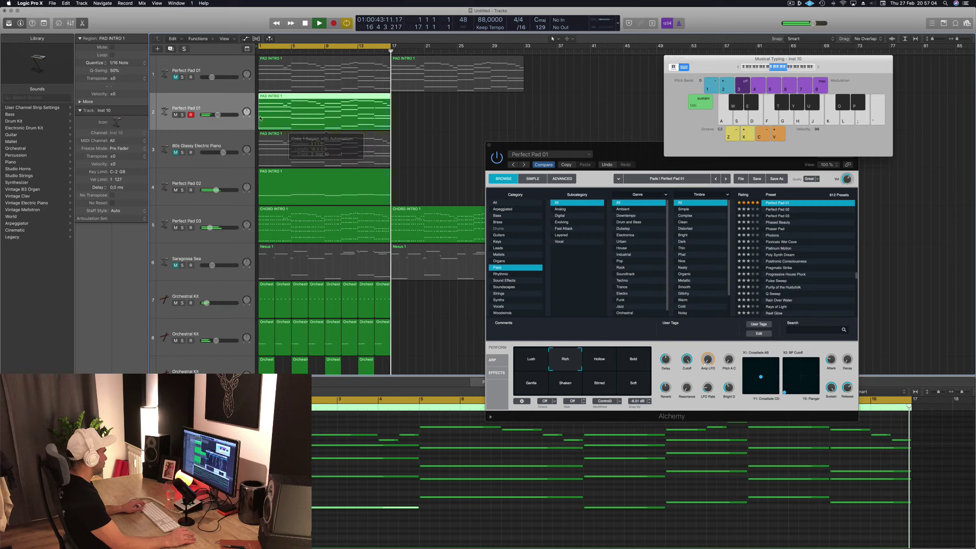
{"action": "key", "text": "space"}
{"action": "left_click_drag", "start_coordinate": [312, 534], "coordinate": [763, 447]}
{"action": "key", "text": "Delete"}
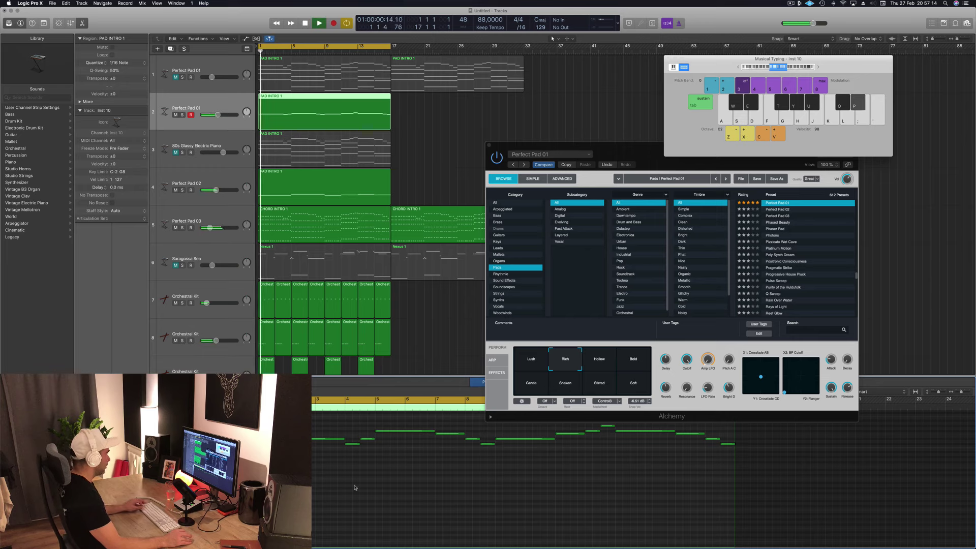
Shorten the melody's opening long note, move the following short low note earlier, and play back the intro.
{"action": "scroll", "coordinate": [359, 488], "scroll_direction": "up", "scroll_amount": 5}
{"action": "scroll", "coordinate": [359, 488], "scroll_direction": "down", "scroll_amount": 3}
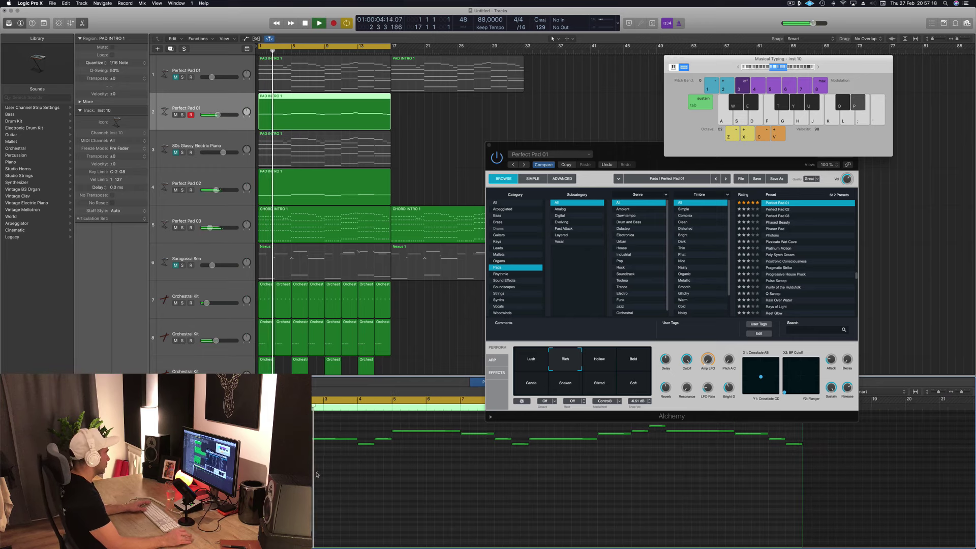
{"action": "key", "text": "space"}
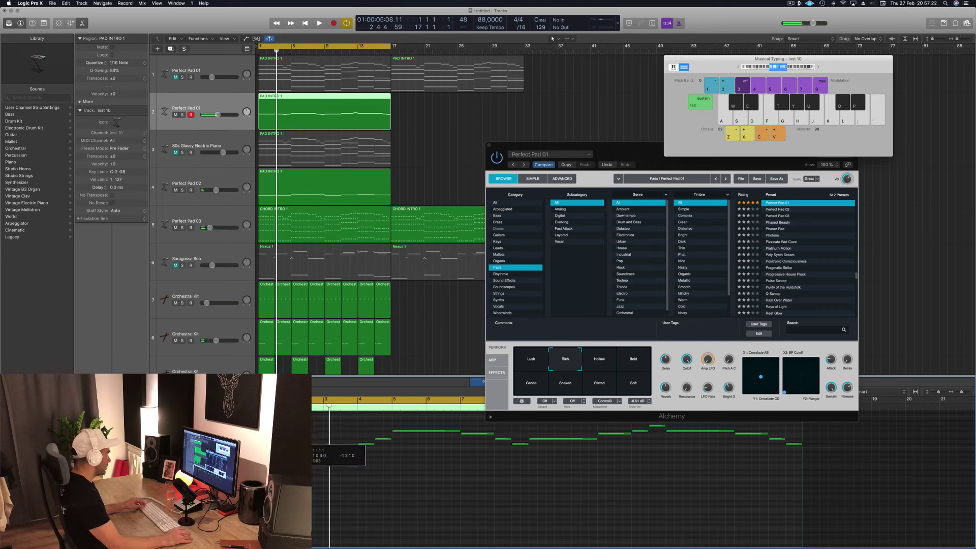
{"action": "left_click_drag", "start_coordinate": [366, 446], "coordinate": [311, 447]}
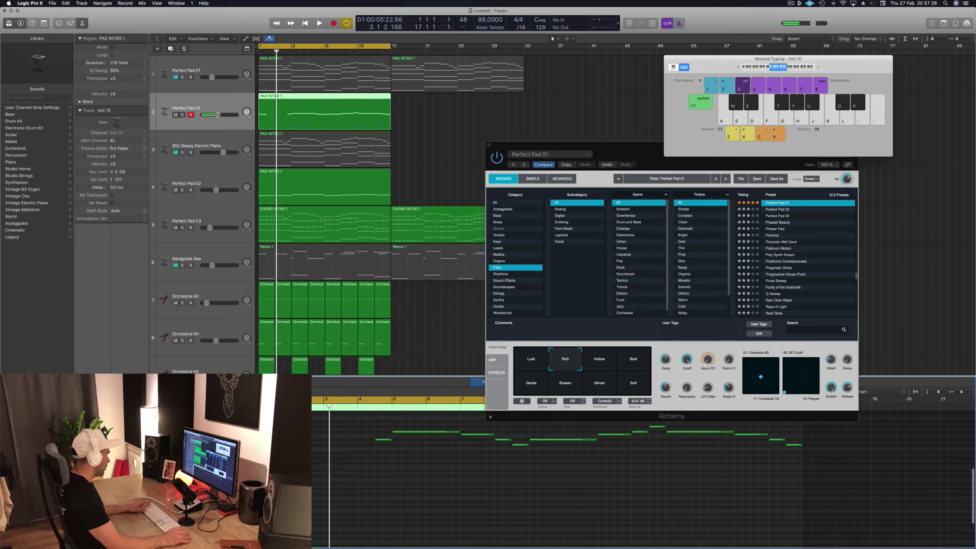
{"action": "key", "text": "space"}
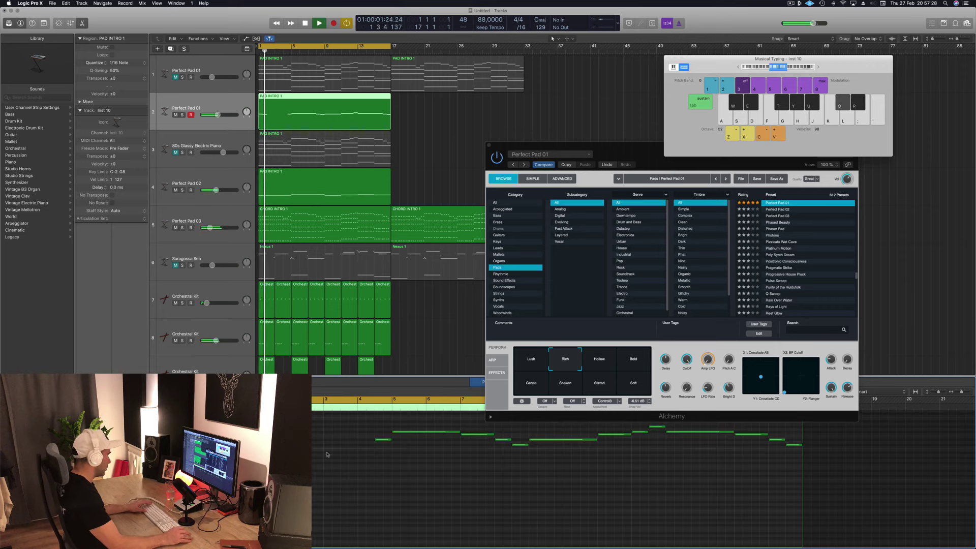
Copy the long bar 5 melody note earlier in the region, play it back, and shorten the copy to end at bar 3.
{"action": "left_click_drag", "start_coordinate": [415, 435], "coordinate": [317, 434]}
{"action": "key", "text": "space"}
{"action": "key", "text": "space"}
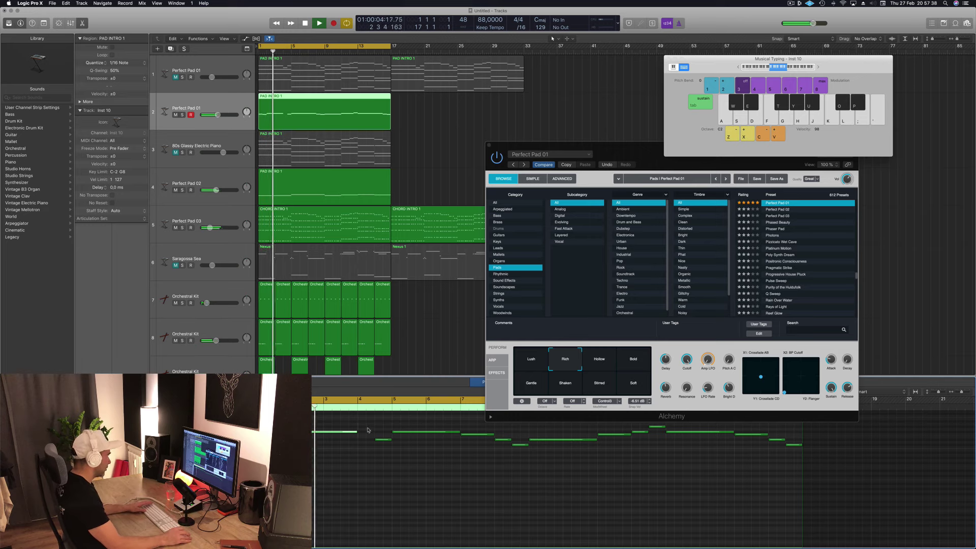
{"action": "left_click_drag", "start_coordinate": [356, 431], "coordinate": [319, 433]}
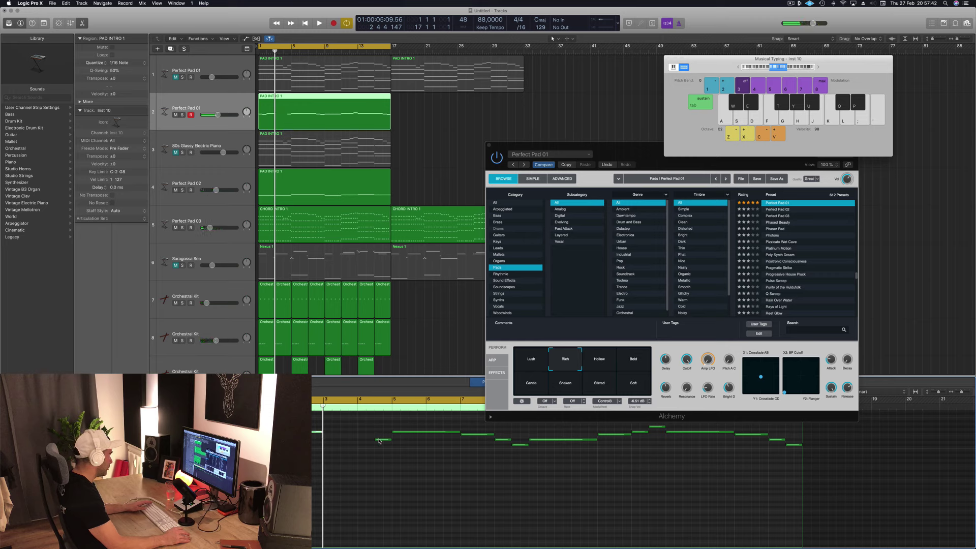
Try moving the one-bar melody note at bar 7 to bar 3, and play back the intro from the start.
{"action": "left_click", "coordinate": [382, 440]}
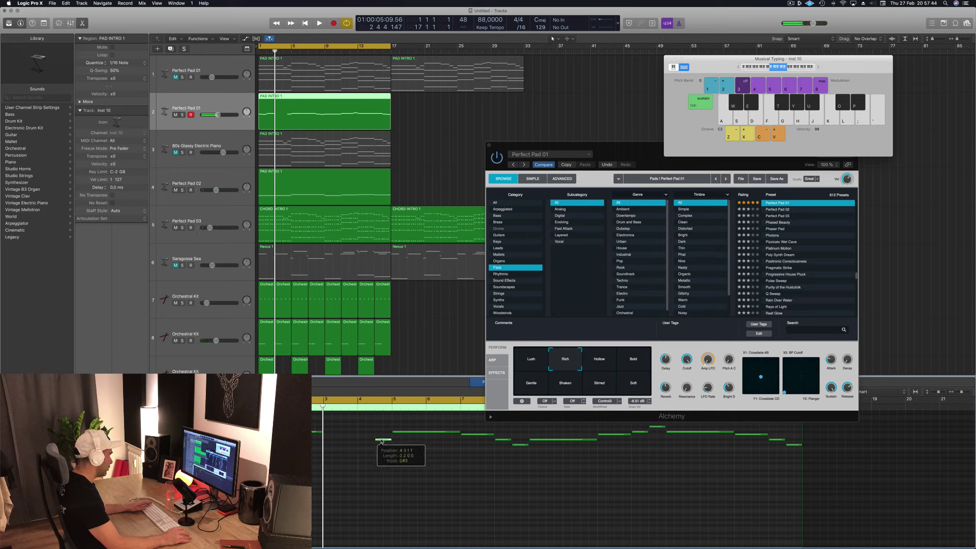
{"action": "left_click_drag", "start_coordinate": [476, 437], "coordinate": [339, 438]}
{"action": "key", "text": "space"}
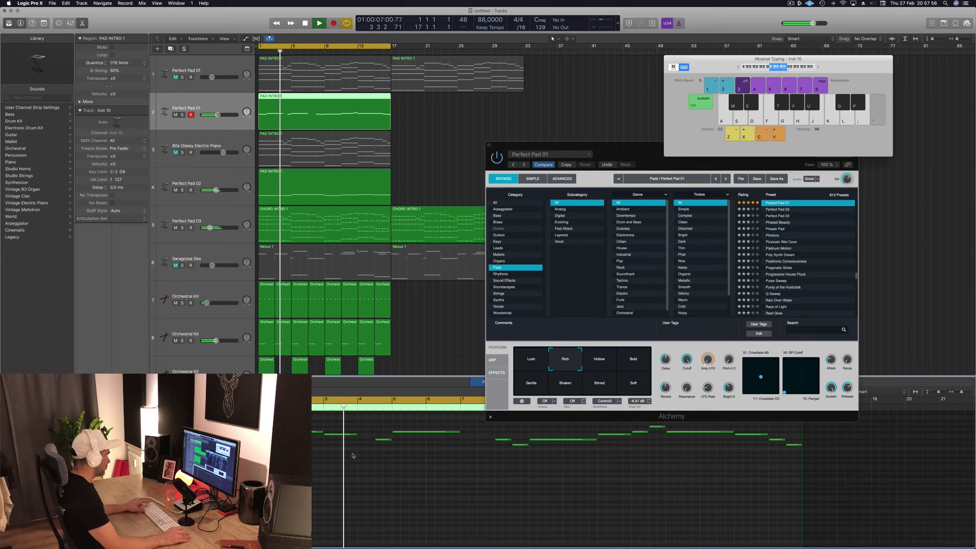
{"action": "key", "text": "space"}
{"action": "key", "text": "Return"}
{"action": "key", "text": "space"}
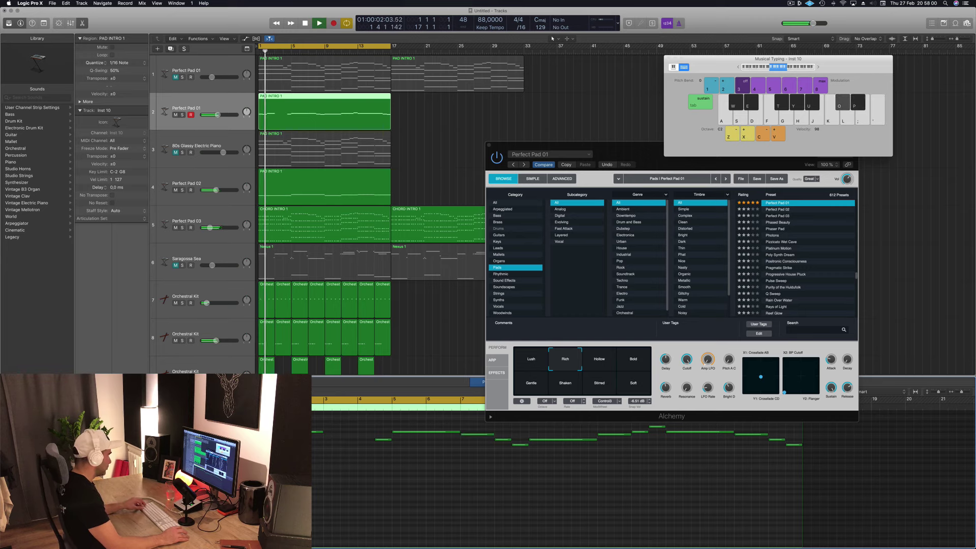
Place the half-bar C#3 melody note at the start of bar 3 and raise its pitch to D#3.
{"action": "left_click_drag", "start_coordinate": [282, 445], "coordinate": [333, 446]}
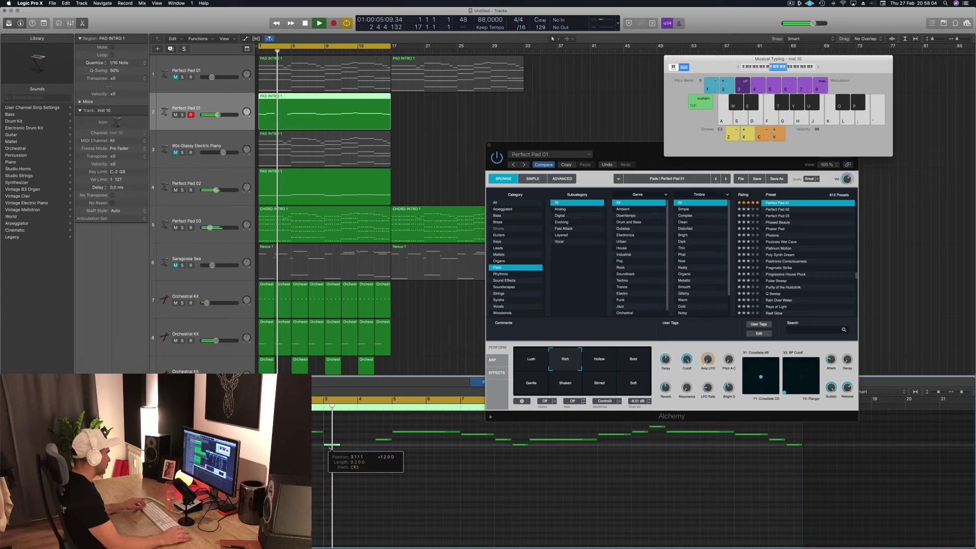
{"action": "key", "text": "Return"}
{"action": "left_click", "coordinate": [355, 451]}
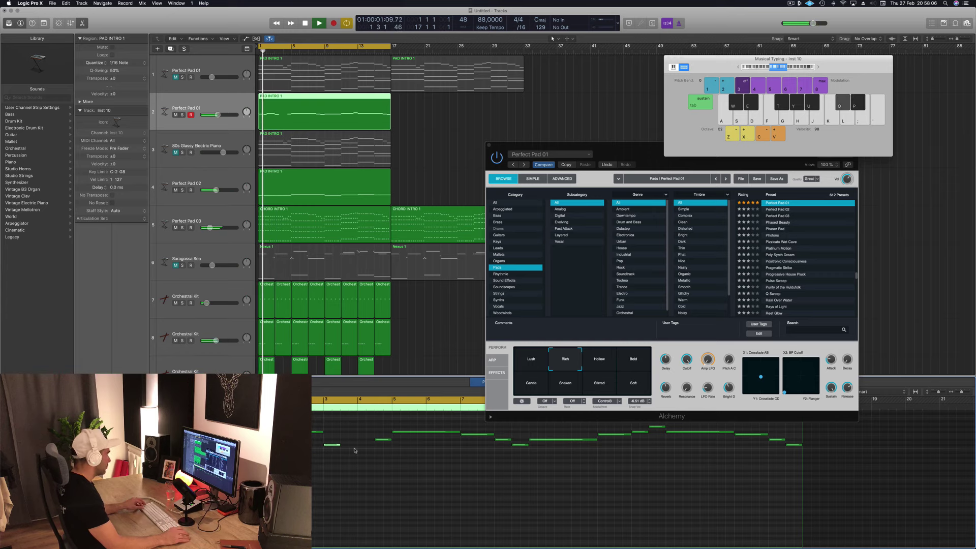
{"action": "scroll", "coordinate": [341, 448], "scroll_direction": "left", "scroll_amount": 2}
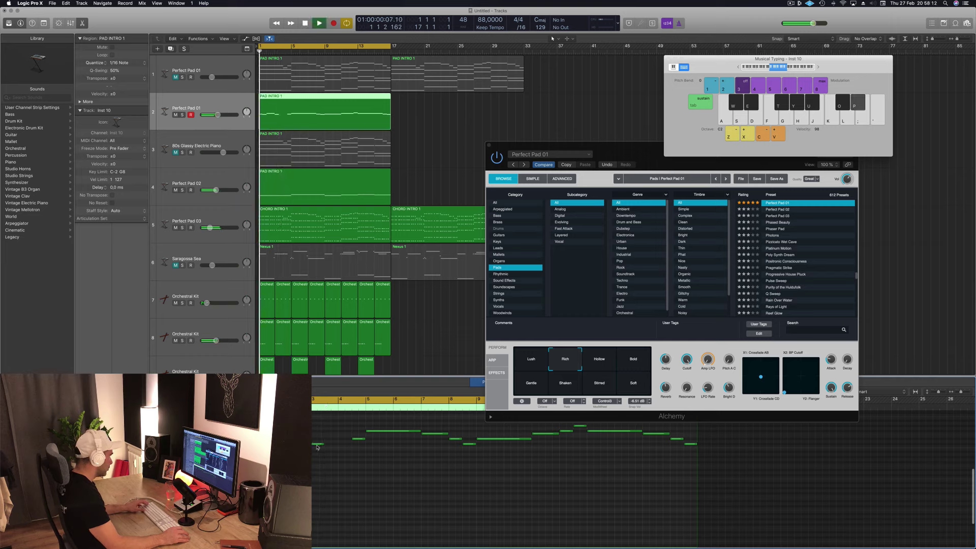
{"action": "left_click_drag", "start_coordinate": [317, 447], "coordinate": [316, 440]}
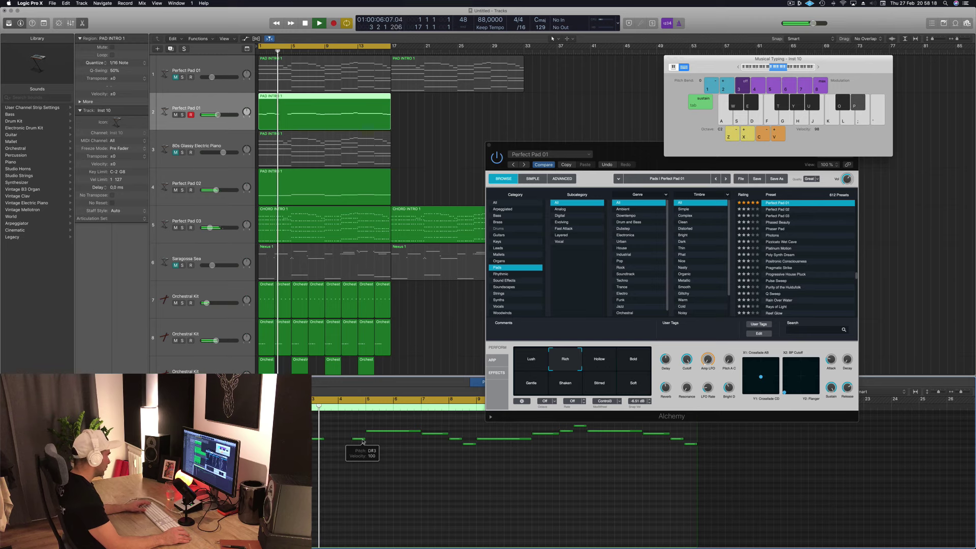
Move the short bar 4 note to the middle of bar 3 at C#3, and copy it to bar 4 as a one-bar G#3 note.
{"action": "left_click_drag", "start_coordinate": [363, 441], "coordinate": [335, 446]}
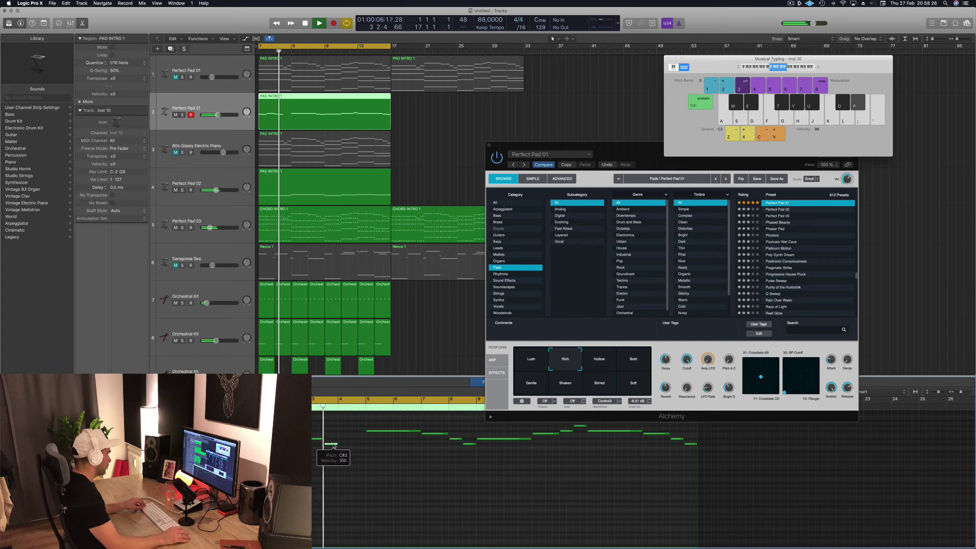
{"action": "left_click_drag", "start_coordinate": [334, 446], "coordinate": [347, 440]}
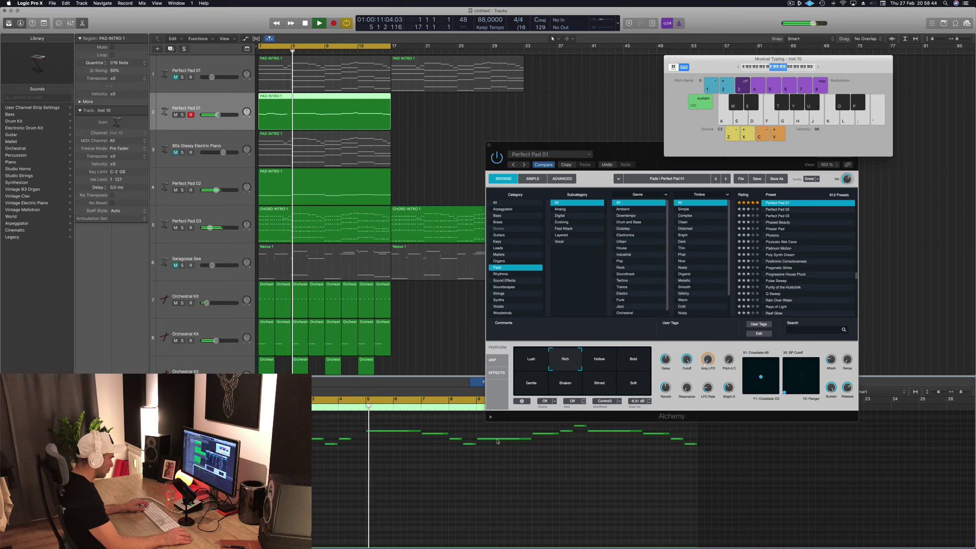
{"action": "scroll", "coordinate": [346, 446], "scroll_direction": "up", "scroll_amount": 2}
{"action": "left_click", "coordinate": [344, 454]}
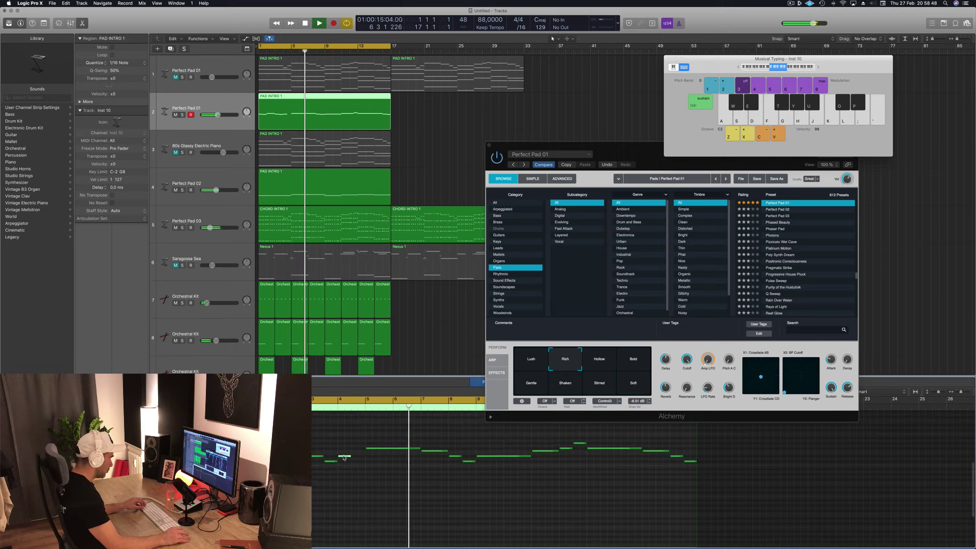
{"action": "left_click", "coordinate": [345, 455]}
{"action": "left_click_drag", "start_coordinate": [344, 455], "coordinate": [365, 443]}
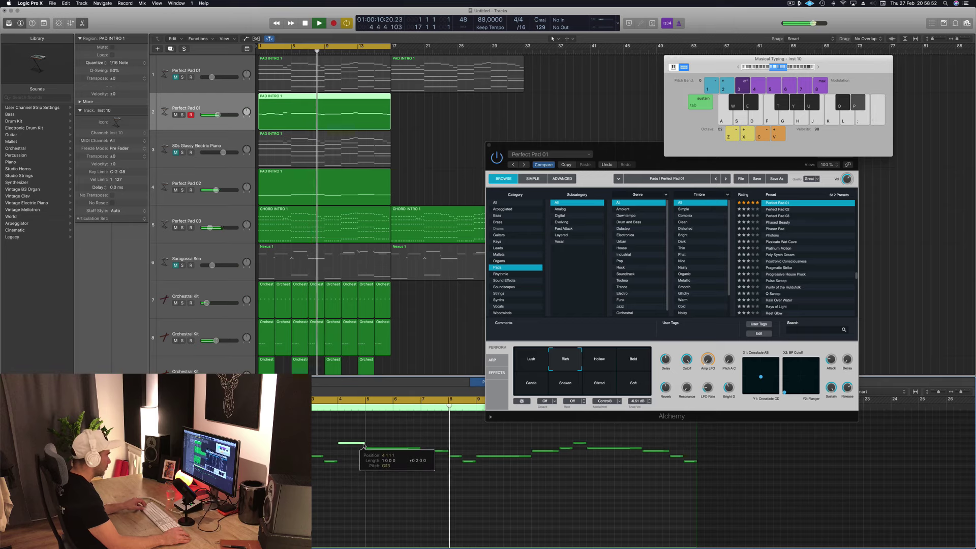
{"action": "key", "text": "space"}
{"action": "left_click", "coordinate": [347, 461]}
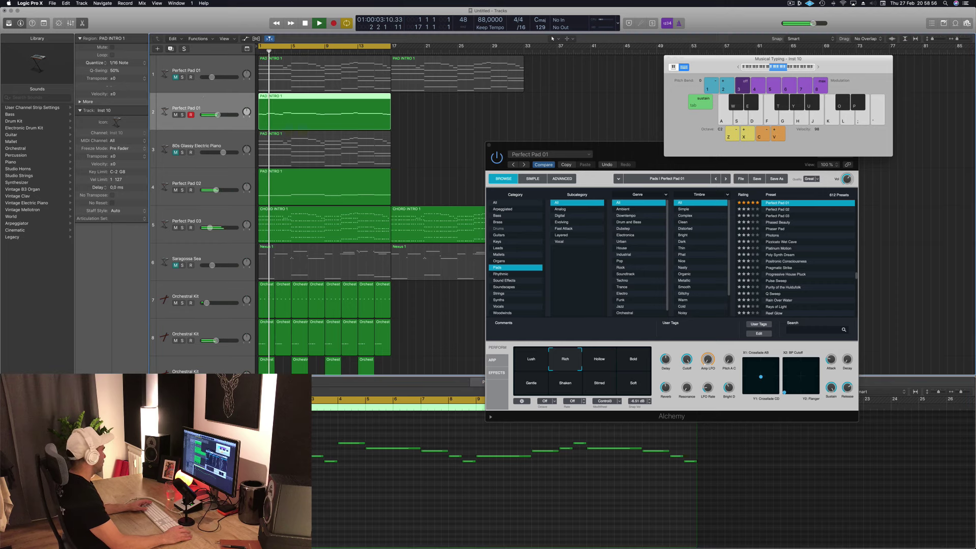
Open an Arpeggiator on the duplicated pad track, set its rate to 1/8, and close its window.
{"action": "left_click", "coordinate": [112, 405]}
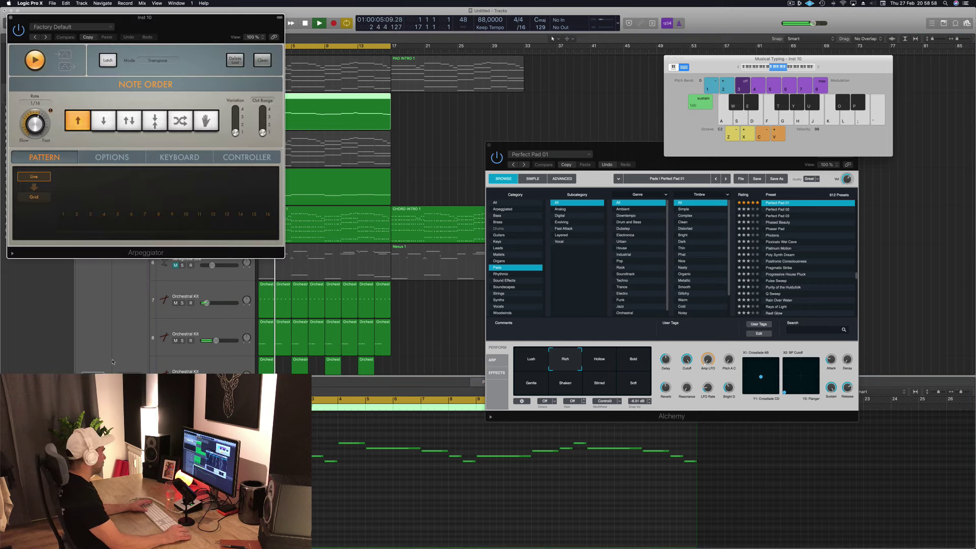
{"action": "left_click_drag", "start_coordinate": [201, 29], "coordinate": [272, 153]}
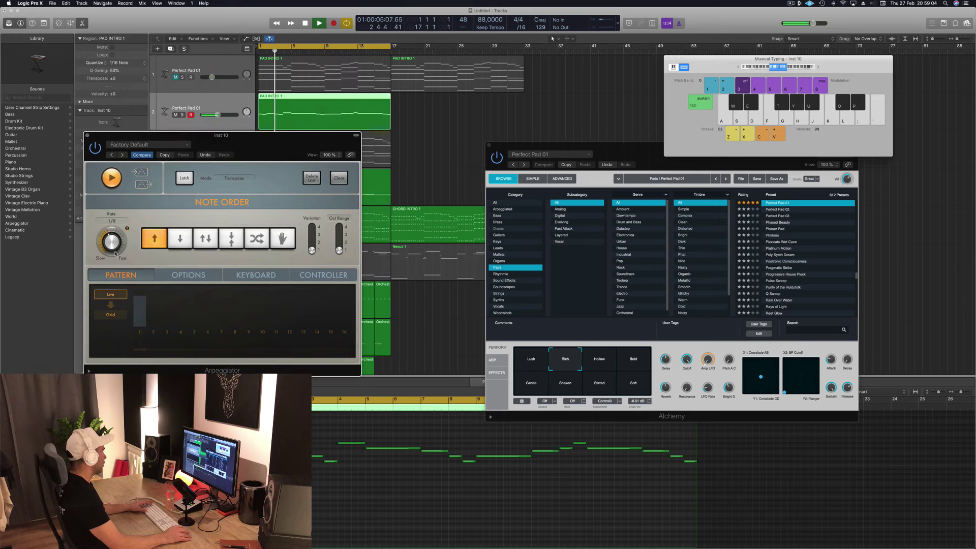
{"action": "left_click_drag", "start_coordinate": [153, 136], "coordinate": [151, 125]}
{"action": "left_click", "coordinate": [87, 125]}
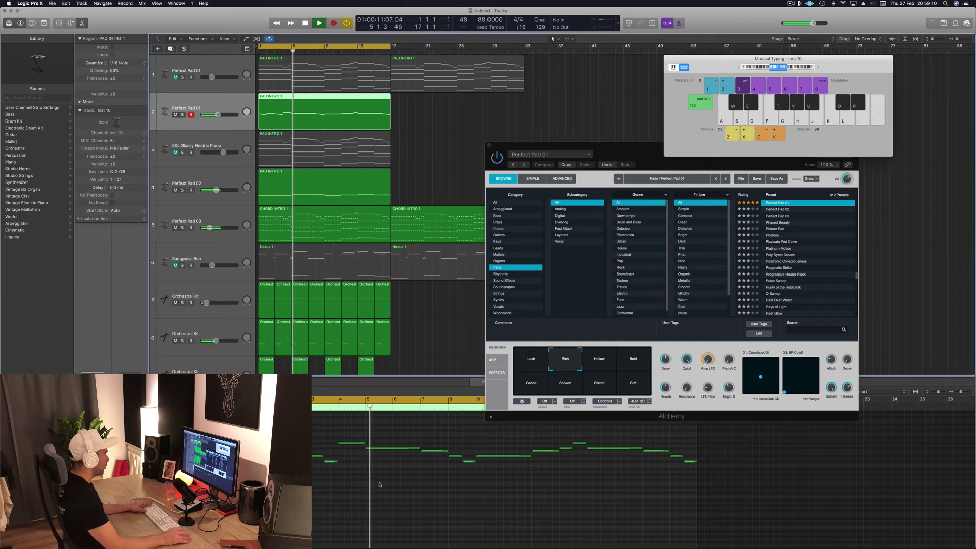
Audition Alchemy's Hollow, Bold, Soft, Stirred, Shaken and Gentle variations on the melody from the start, and settle on Bold.
{"action": "key", "text": "Return"}
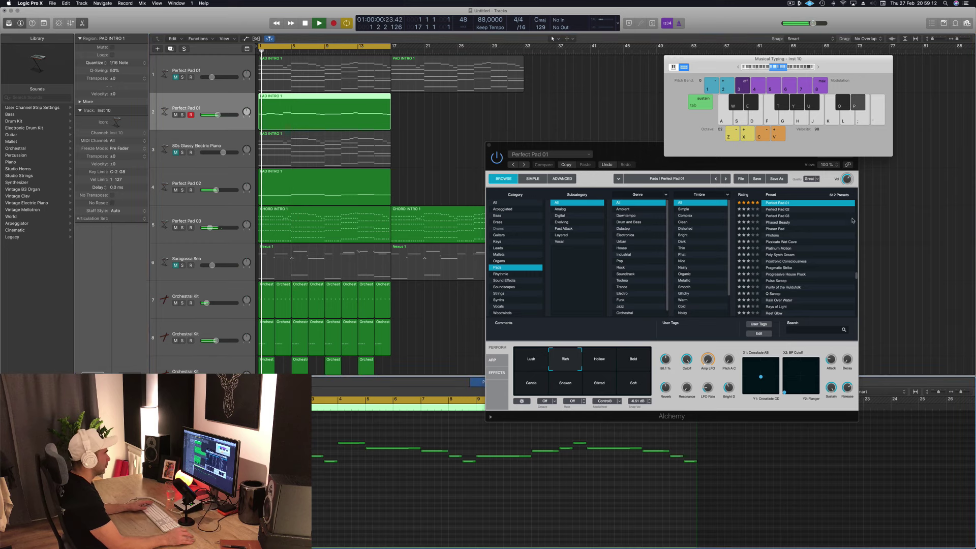
{"action": "left_click", "coordinate": [599, 359]}
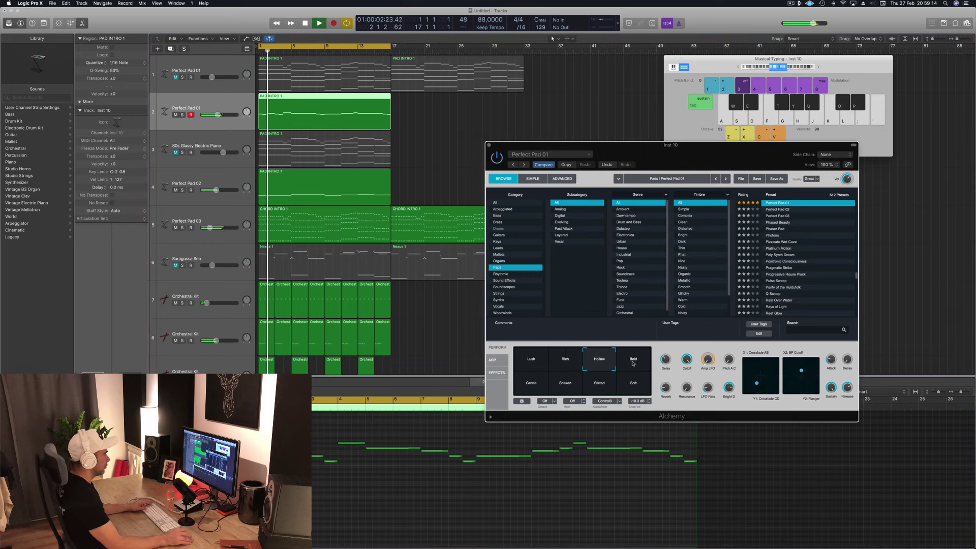
{"action": "left_click", "coordinate": [633, 363]}
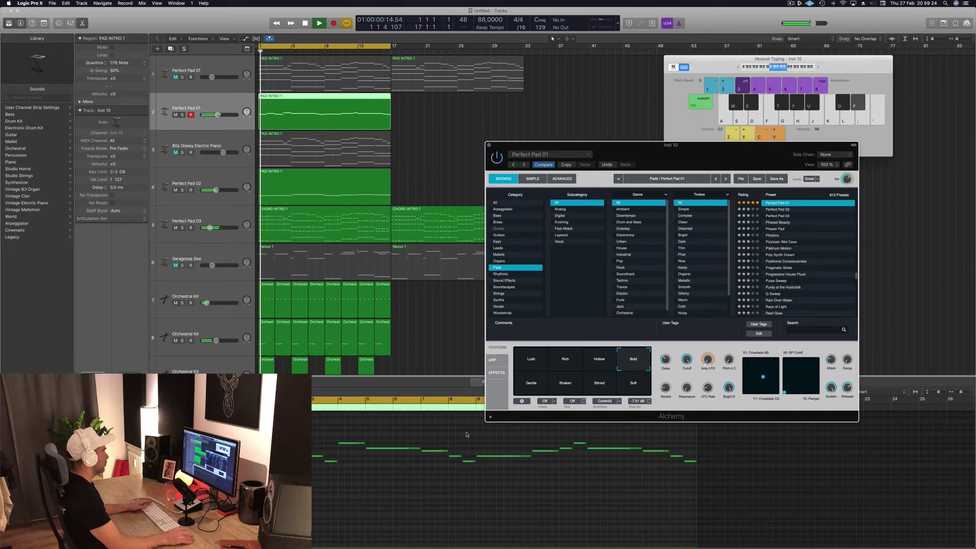
{"action": "left_click", "coordinate": [633, 384]}
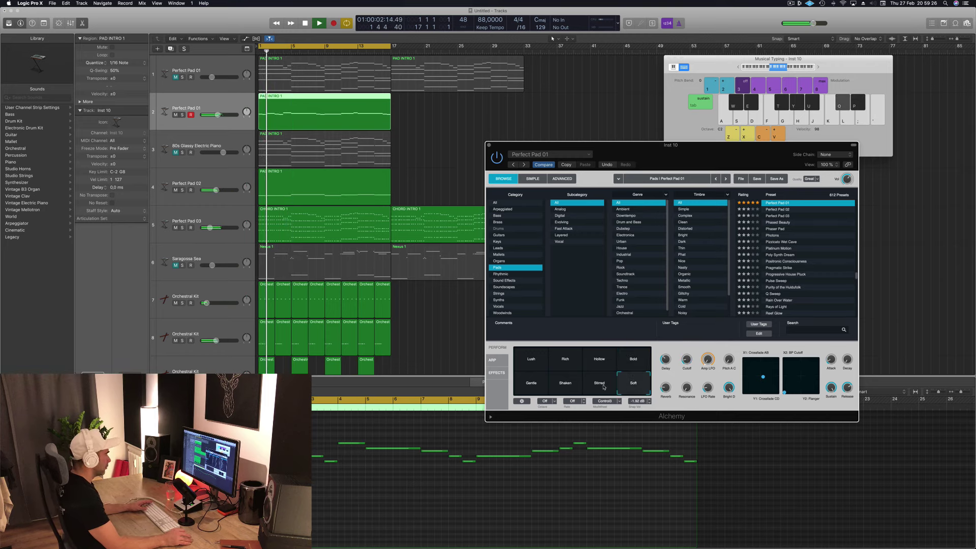
{"action": "left_click", "coordinate": [594, 387]}
{"action": "left_click", "coordinate": [572, 389]}
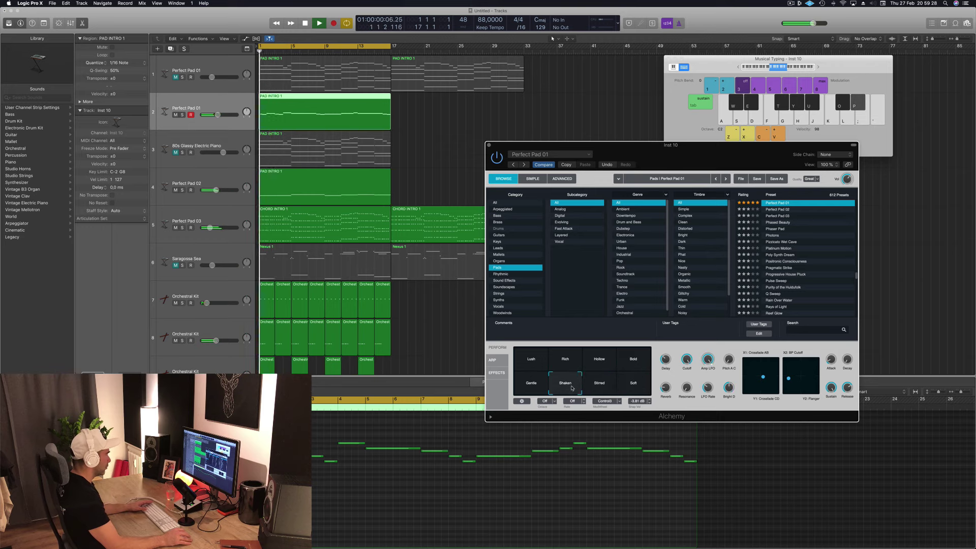
{"action": "left_click", "coordinate": [531, 390]}
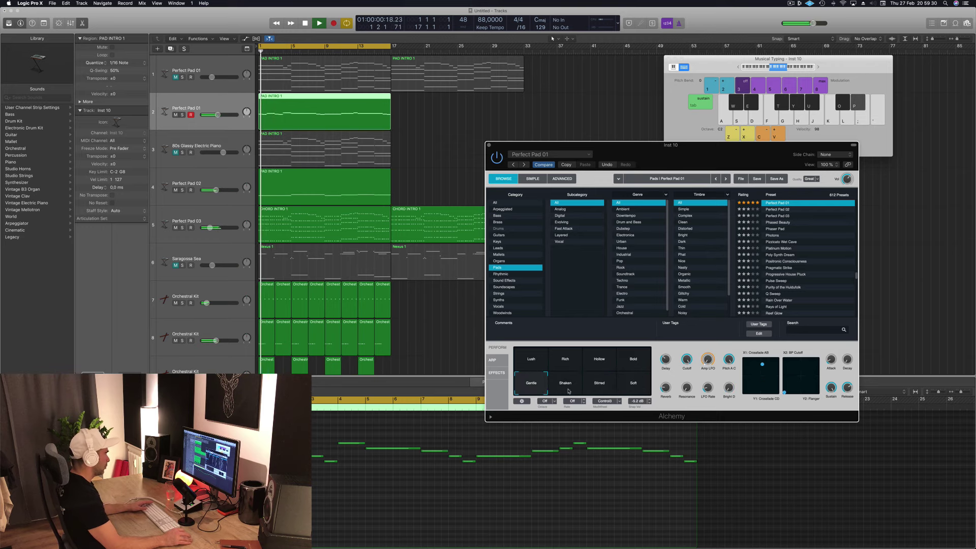
{"action": "left_click", "coordinate": [642, 360]}
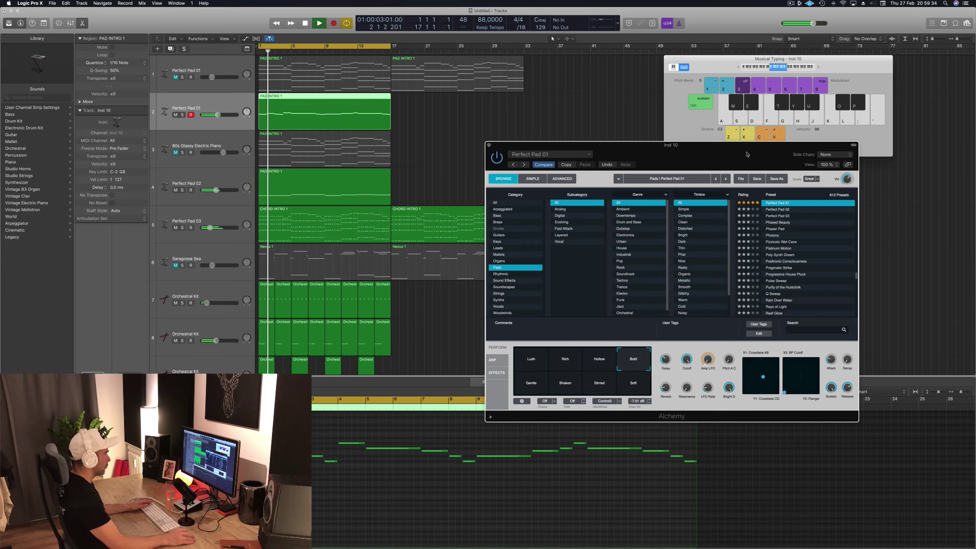
Shorten the long F#3 note at bar 5 to half a bar, and copy the short bar 8 D#3 note right after it.
{"action": "left_click_drag", "start_coordinate": [724, 164], "coordinate": [694, 83]}
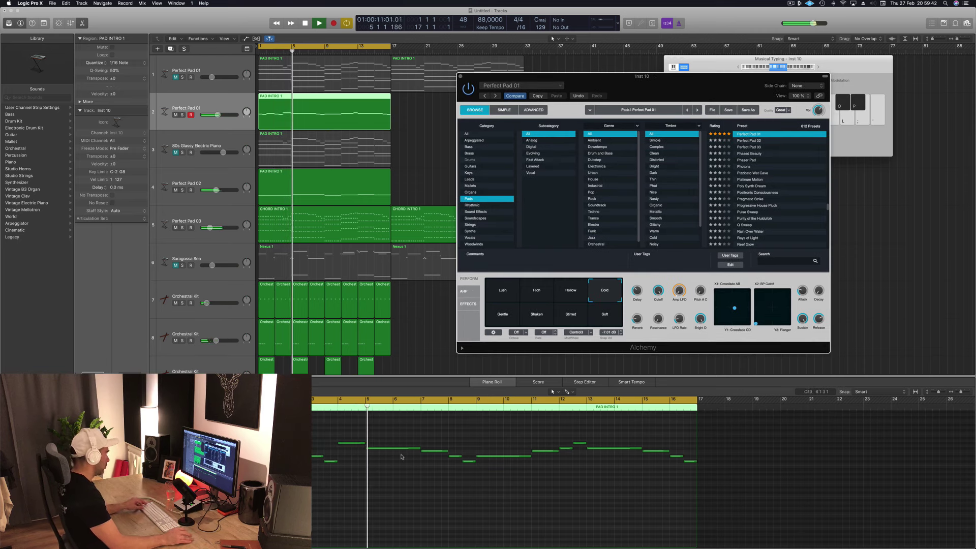
{"action": "mouse_move", "coordinate": [419, 448]}
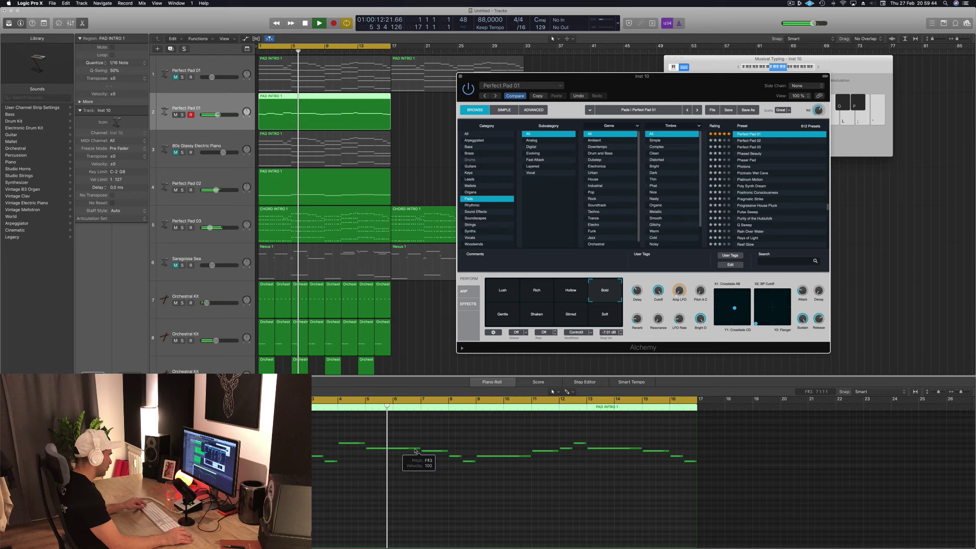
{"action": "left_click_drag", "start_coordinate": [415, 450], "coordinate": [379, 452]}
{"action": "key", "text": "space"}
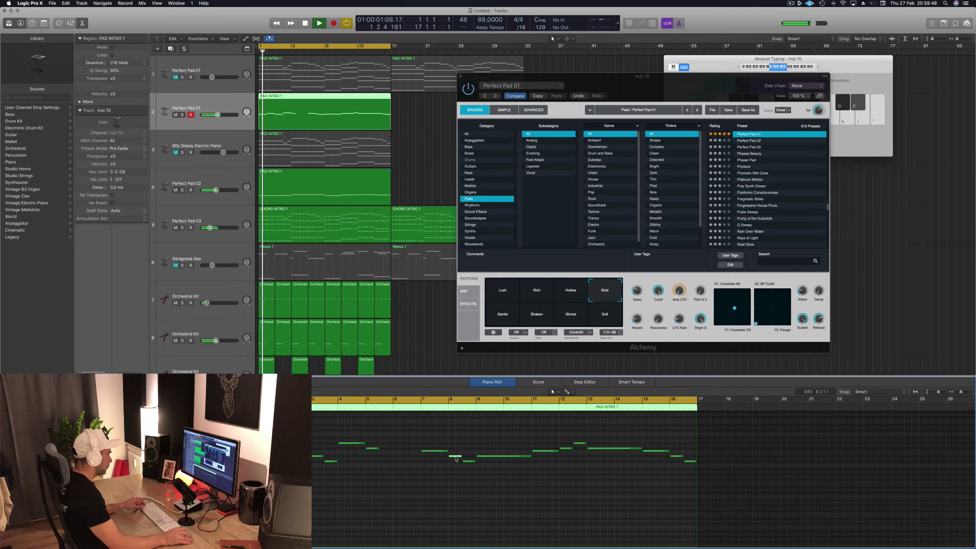
{"action": "left_click_drag", "start_coordinate": [456, 459], "coordinate": [387, 459]}
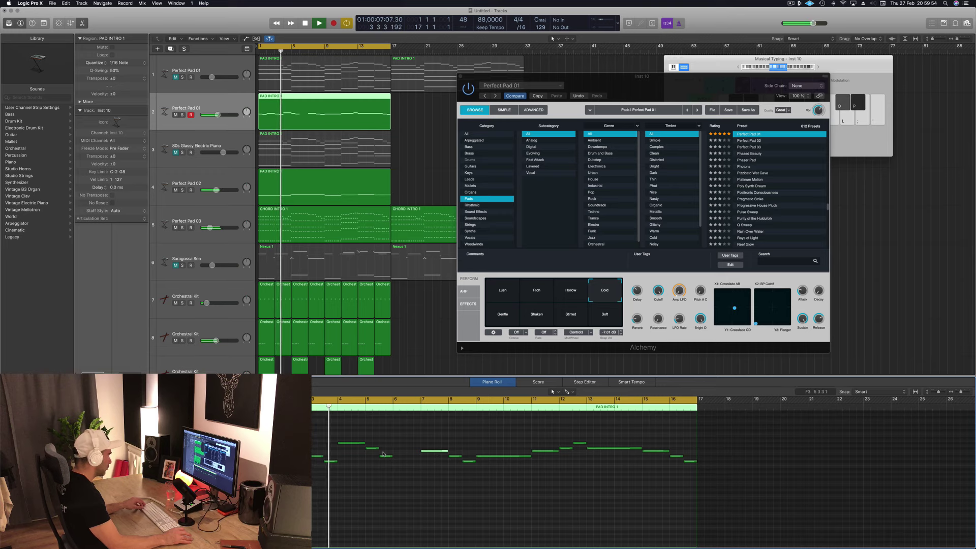
Move the one-bar F3 note from bar 7 to bar 6, and copy the two short bar 5 notes to bar 7.
{"action": "left_click_drag", "start_coordinate": [420, 452], "coordinate": [407, 454]}
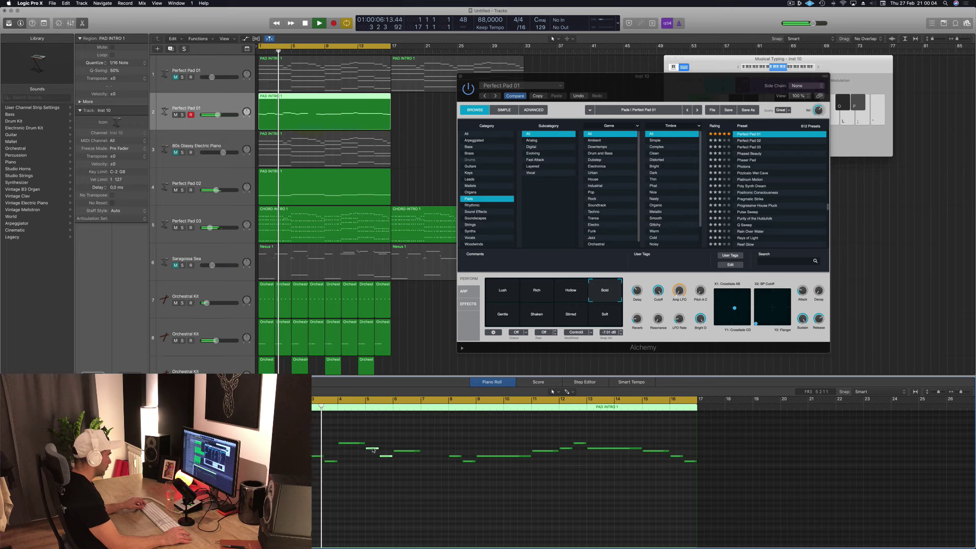
{"action": "left_click_drag", "start_coordinate": [373, 450], "coordinate": [417, 440]}
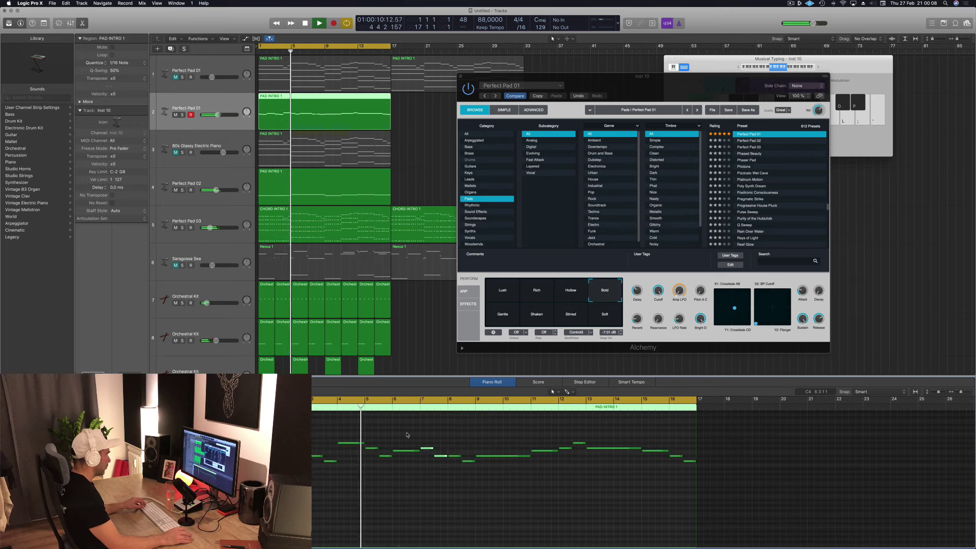
{"action": "scroll", "coordinate": [406, 435], "scroll_direction": "left", "scroll_amount": 1}
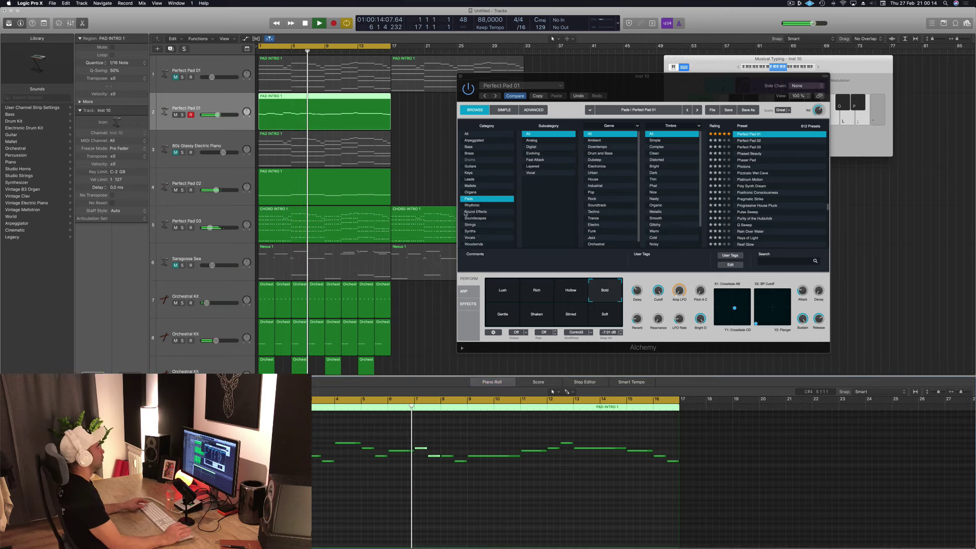
Save the project in the Logic folder as "Episode 67 guys" and play back the edited melody.
{"action": "key", "text": "super+s"}
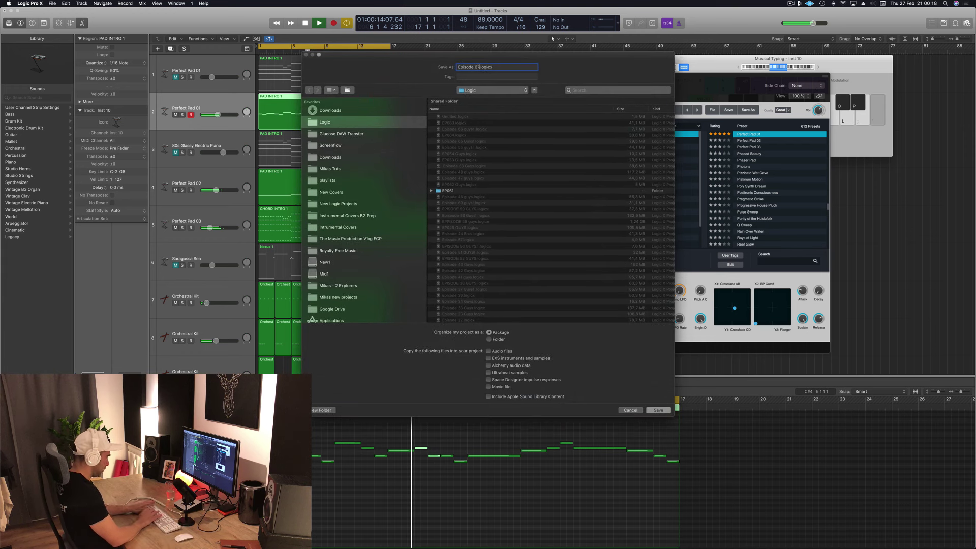
{"action": "key", "text": "Return"}
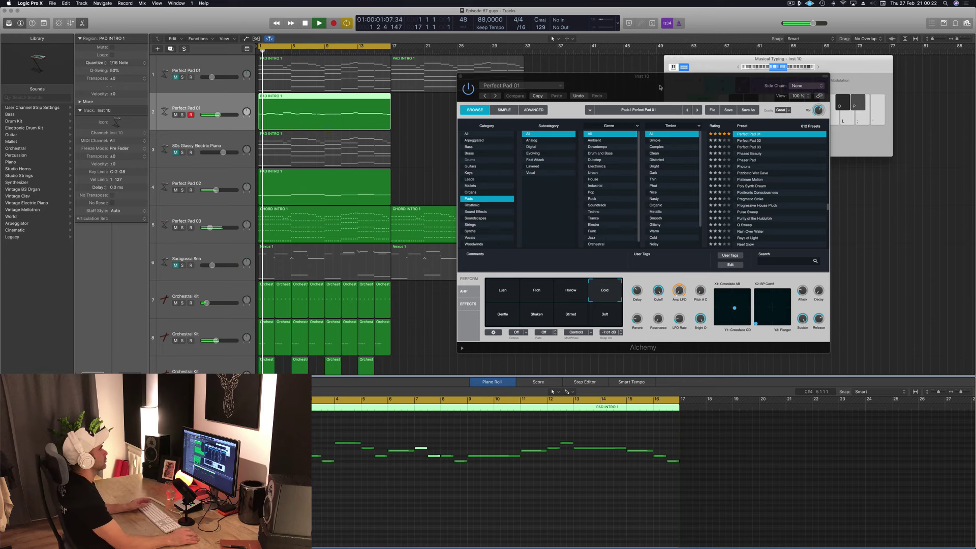
{"action": "left_click_drag", "start_coordinate": [466, 304], "coordinate": [499, 306]}
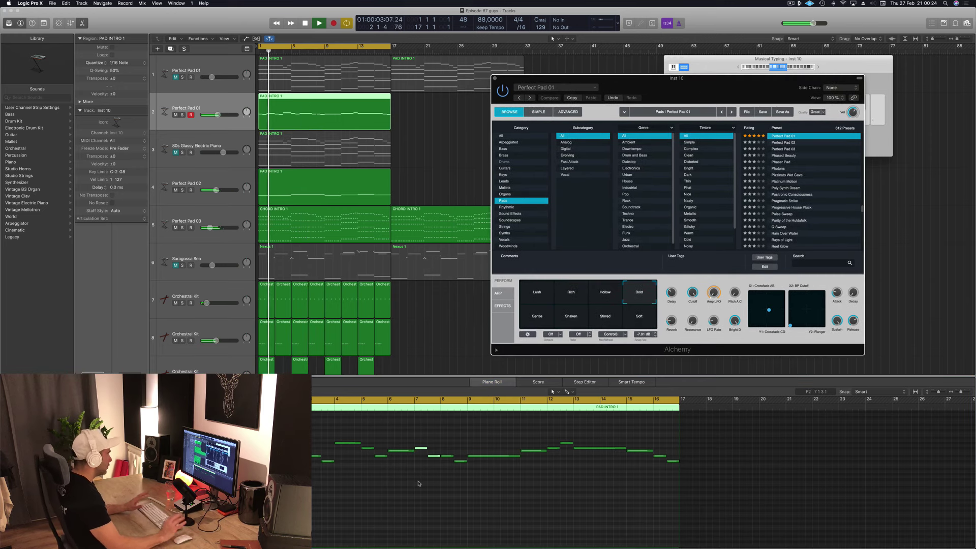
{"action": "left_click", "coordinate": [448, 497]}
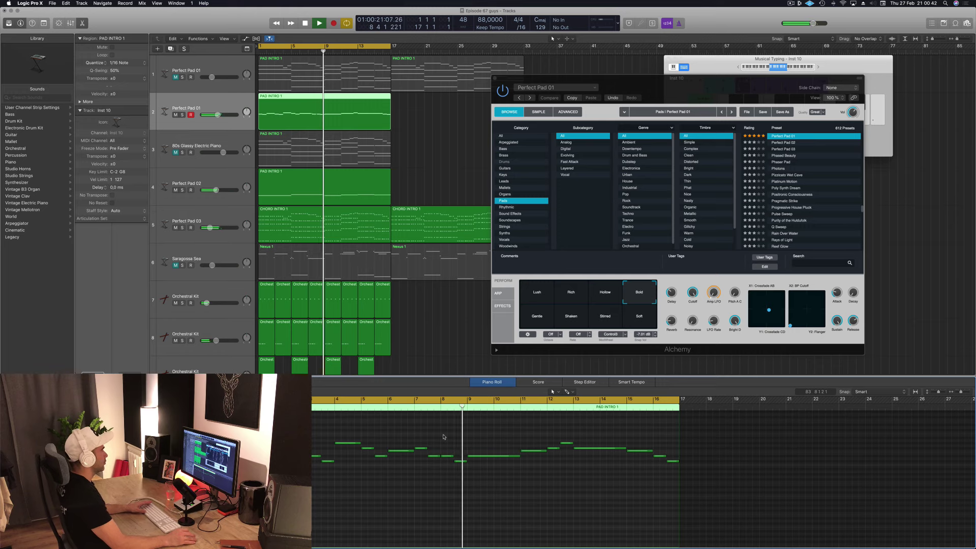
Raise the short note at the start of bar 8 to F#3 and play the melody again.
{"action": "key", "text": "space"}
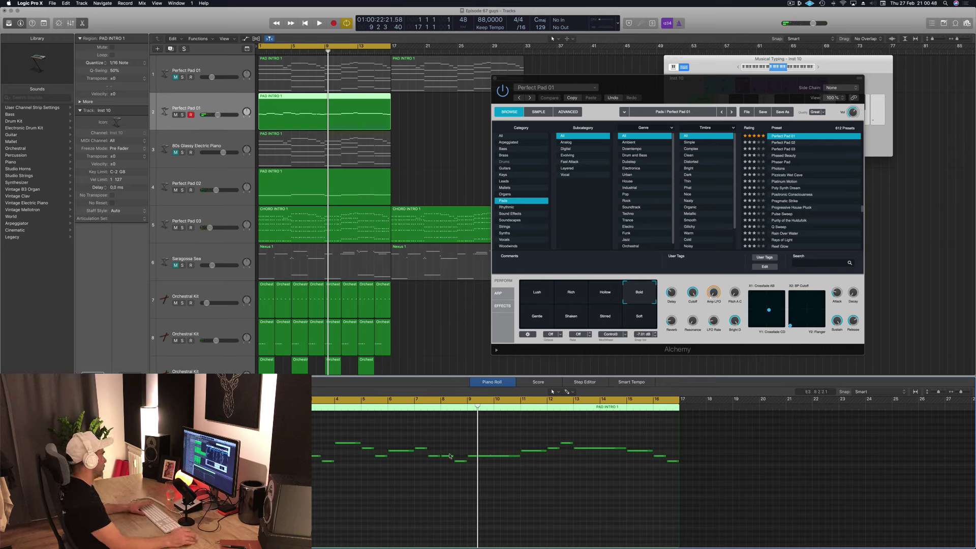
{"action": "left_click_drag", "start_coordinate": [448, 457], "coordinate": [448, 449]}
{"action": "key", "text": "space"}
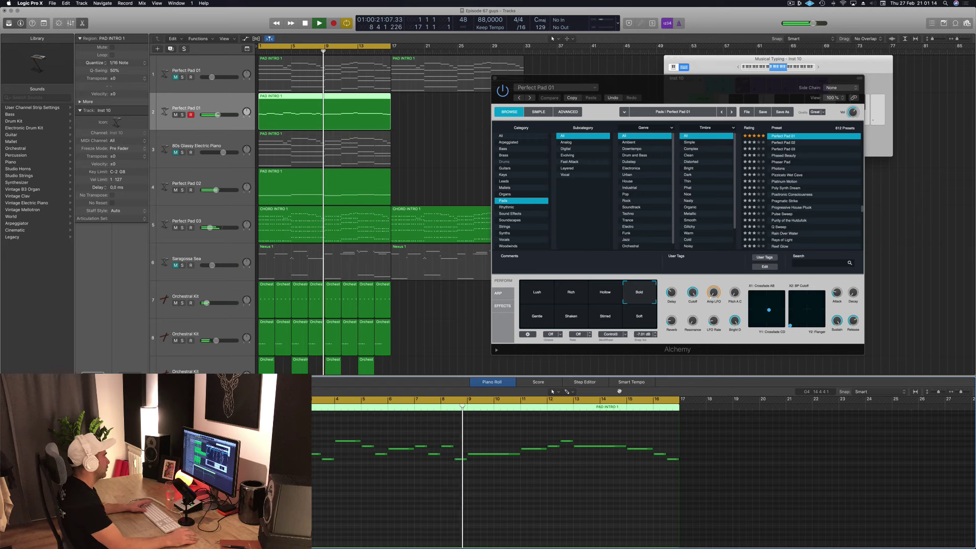
Shorten the long bar 9 note to half a bar, and move the one-bar F3 note from bar 11 to bar 10.
{"action": "key", "text": "space"}
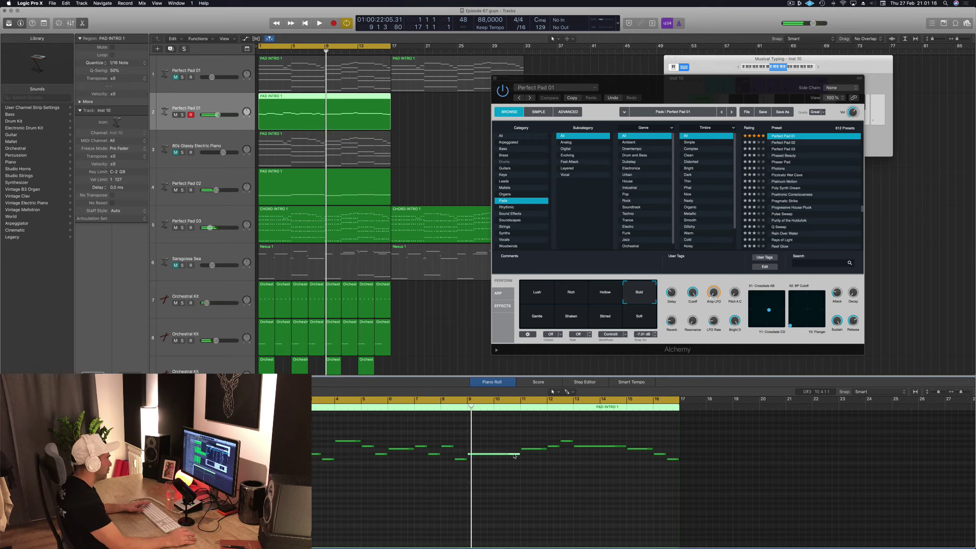
{"action": "left_click_drag", "start_coordinate": [515, 455], "coordinate": [488, 456]}
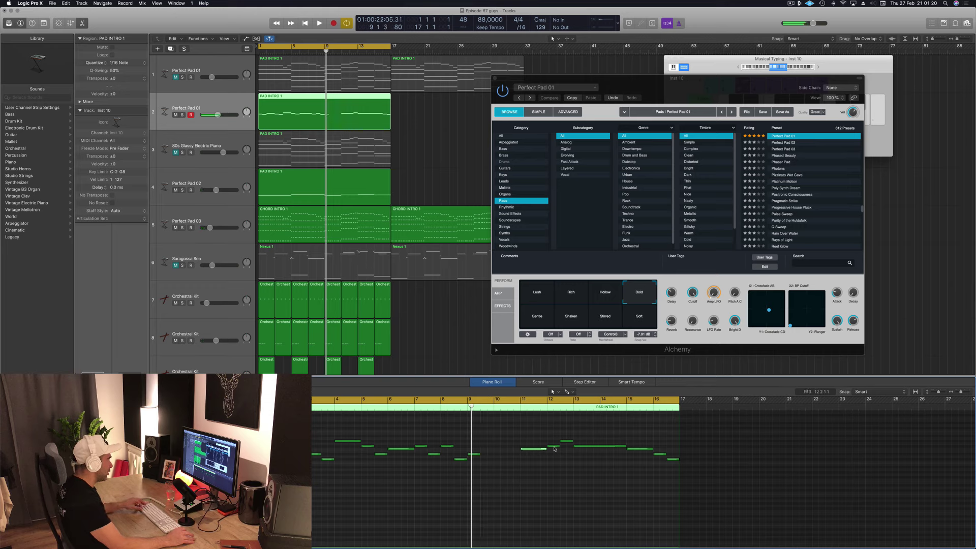
{"action": "left_click_drag", "start_coordinate": [546, 448], "coordinate": [505, 452]}
{"action": "key", "text": "space"}
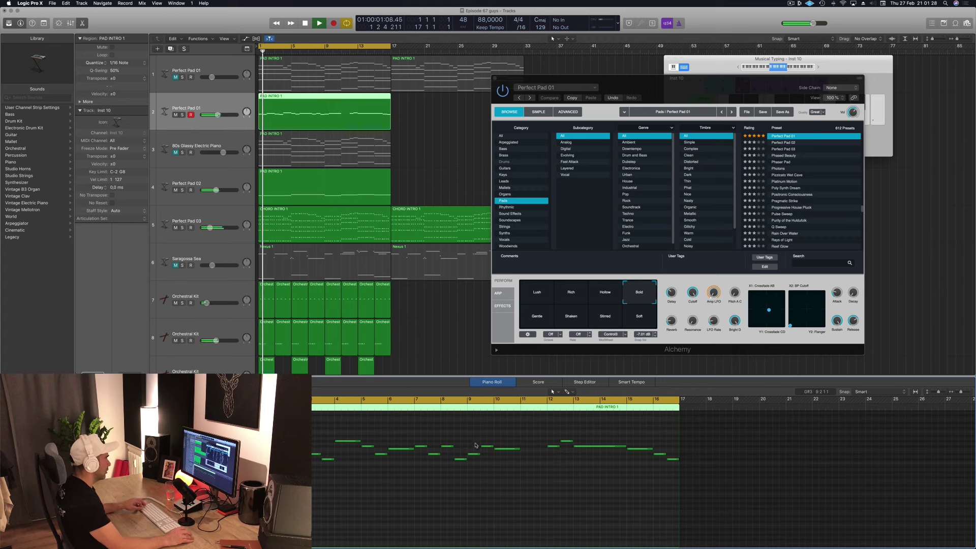
Copy the two short bar 9 notes to bar 11, and lower the short note at the start of bar 12 by three semitones.
{"action": "left_click_drag", "start_coordinate": [498, 449], "coordinate": [541, 449]}
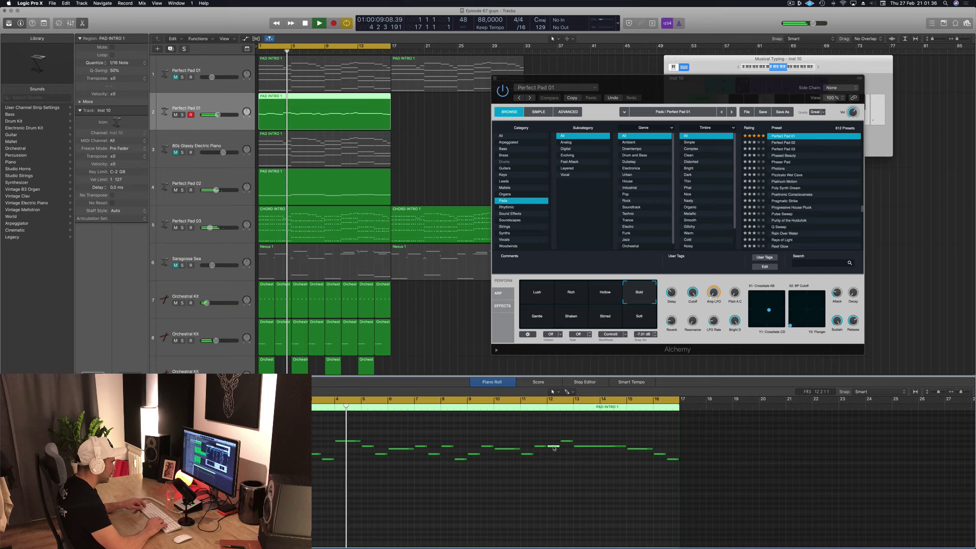
{"action": "key", "text": "alt+Down"}
{"action": "key", "text": "alt+Down"}
{"action": "key", "text": "alt+Down"}
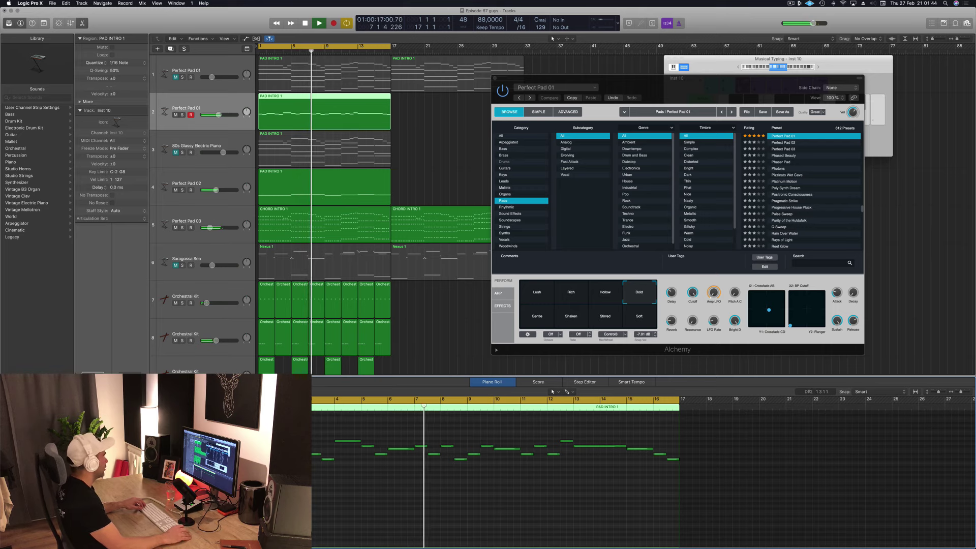
Set the low cut of the melody track's Channel EQ to 540 Hz with a Q of 0.75.
{"action": "left_click", "coordinate": [93, 387]}
{"action": "left_click_drag", "start_coordinate": [36, 144], "coordinate": [328, 147]}
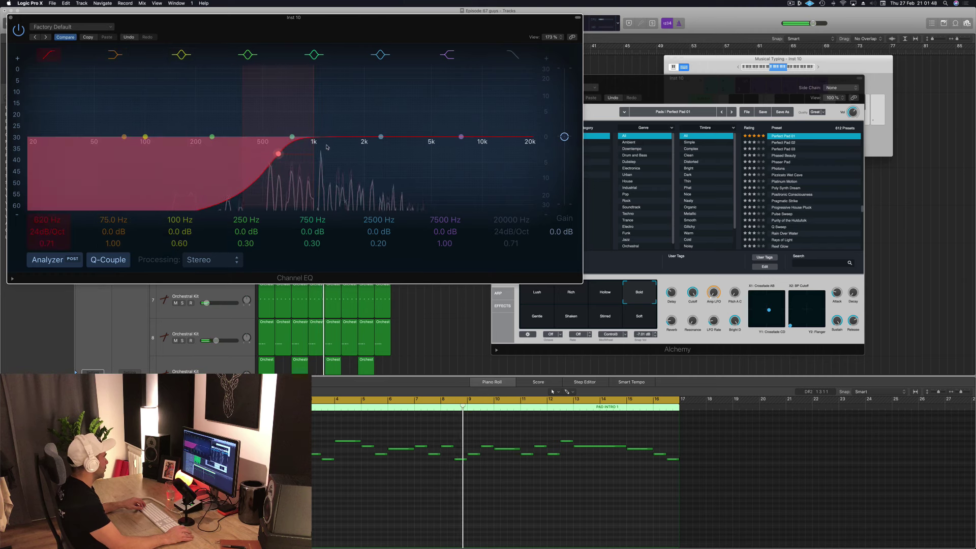
{"action": "left_click", "coordinate": [93, 425]}
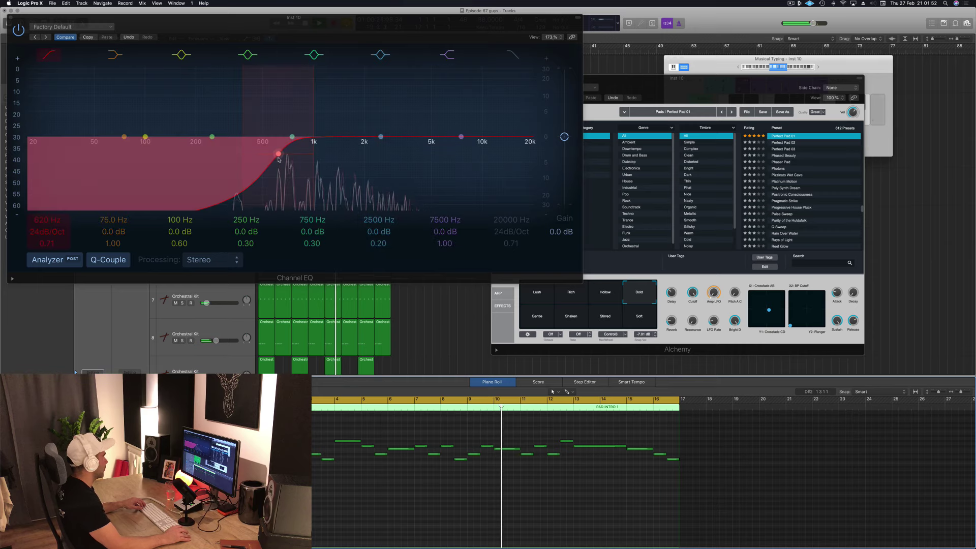
{"action": "left_click_drag", "start_coordinate": [279, 158], "coordinate": [266, 104]}
{"action": "left_click_drag", "start_coordinate": [354, 19], "coordinate": [576, 46]}
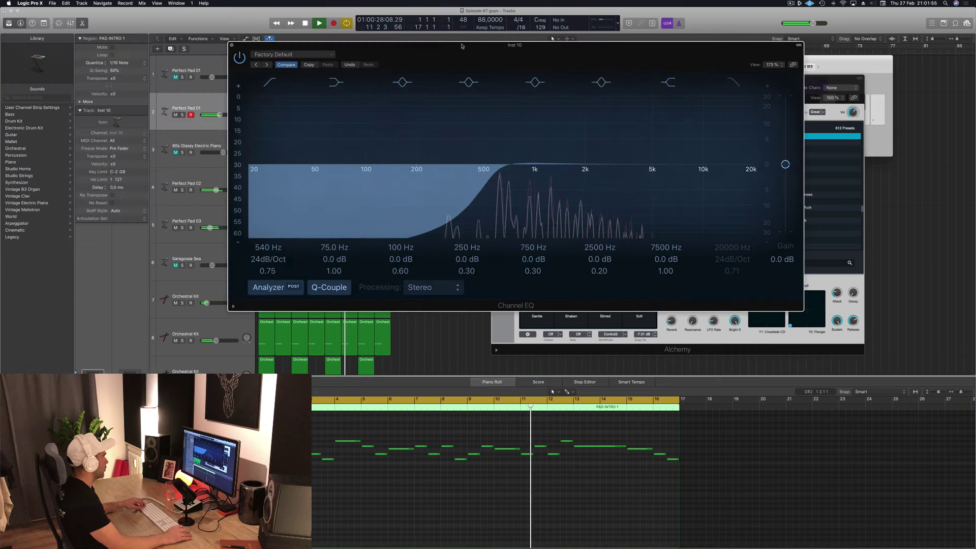
{"action": "left_click", "coordinate": [232, 44]}
Shorten the long bar 13 note to half a bar, and copy the short D#3 note from bar 16 right after it.
{"action": "key", "text": "super+Left"}
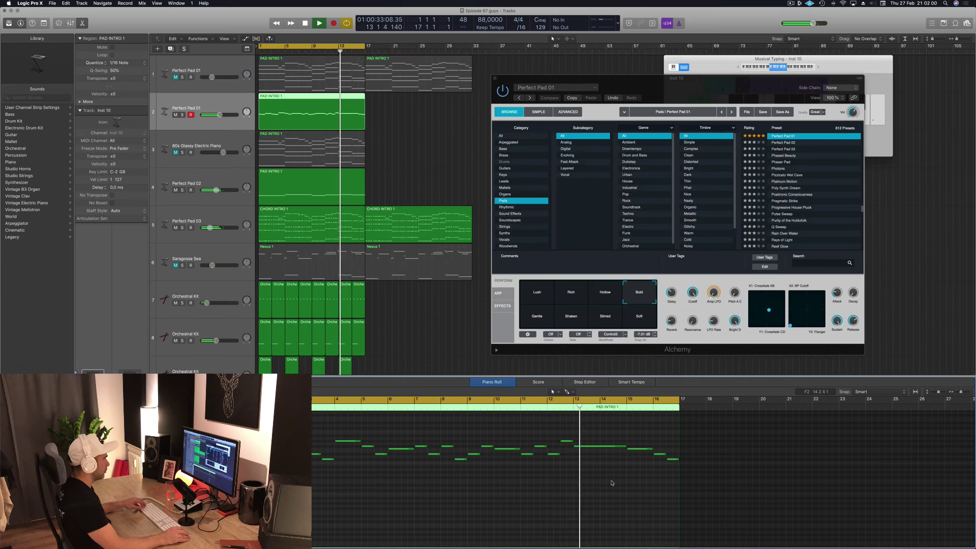
{"action": "scroll", "coordinate": [610, 473], "scroll_direction": "right", "scroll_amount": 1}
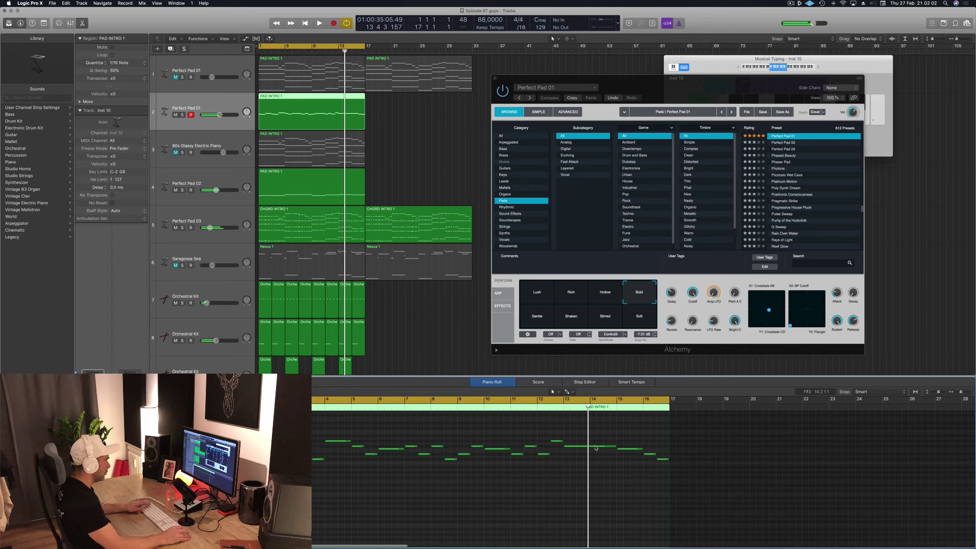
{"action": "left_click_drag", "start_coordinate": [615, 446], "coordinate": [572, 446]}
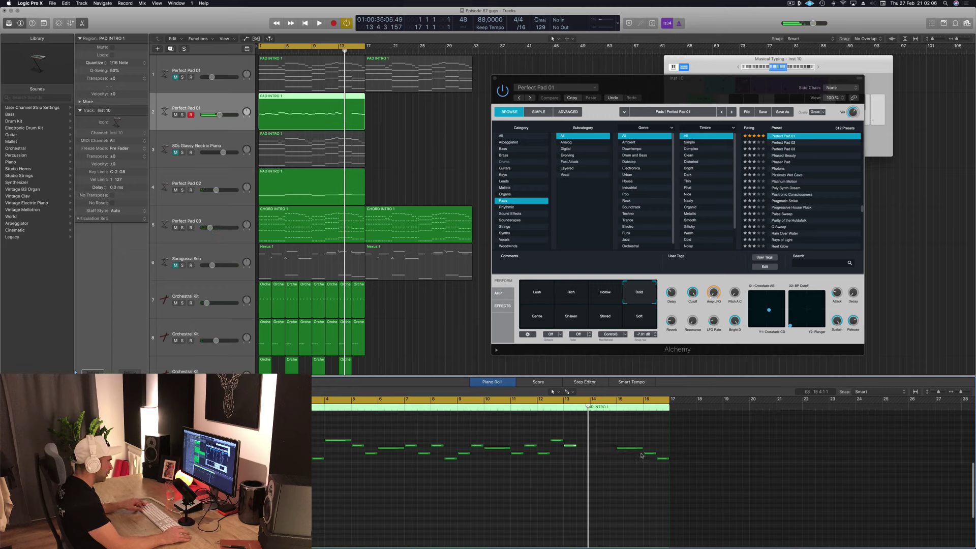
{"action": "left_click_drag", "start_coordinate": [647, 459], "coordinate": [585, 459]}
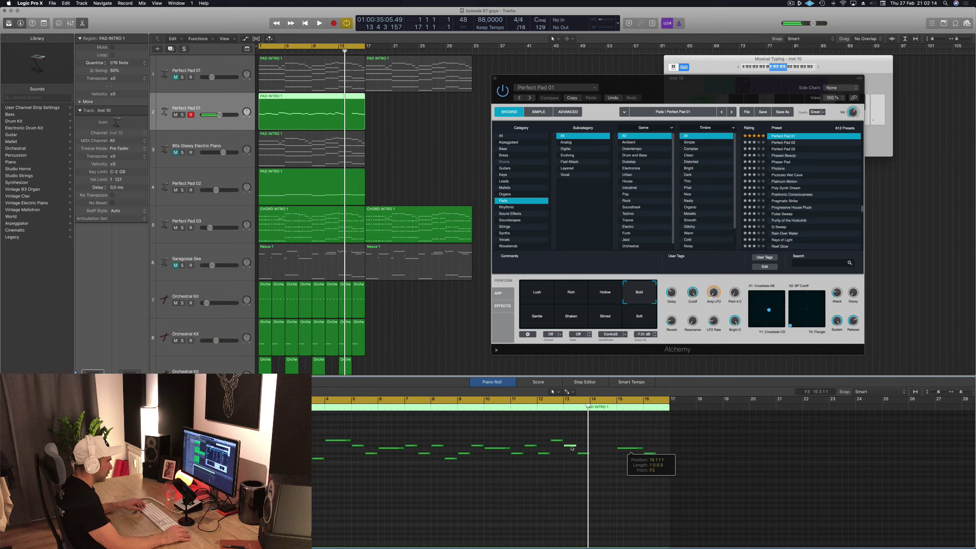
Move the one-bar note from bar 15 to bar 14, and fill bars 15 and 16 with copies of the short bar 13 notes.
{"action": "left_click_drag", "start_coordinate": [576, 448], "coordinate": [650, 449]}
{"action": "key", "text": "space"}
{"action": "key", "text": "super+Left"}
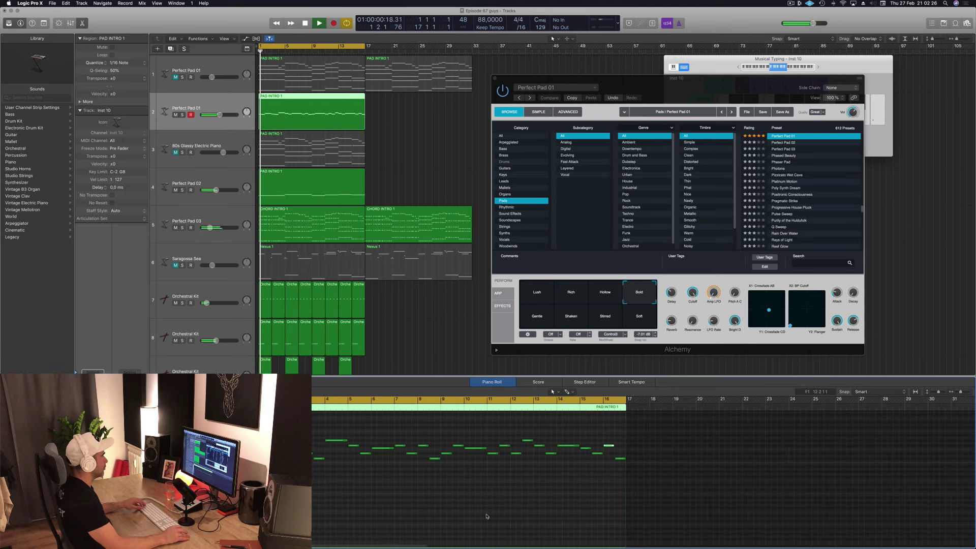
{"action": "left_click", "coordinate": [400, 499]}
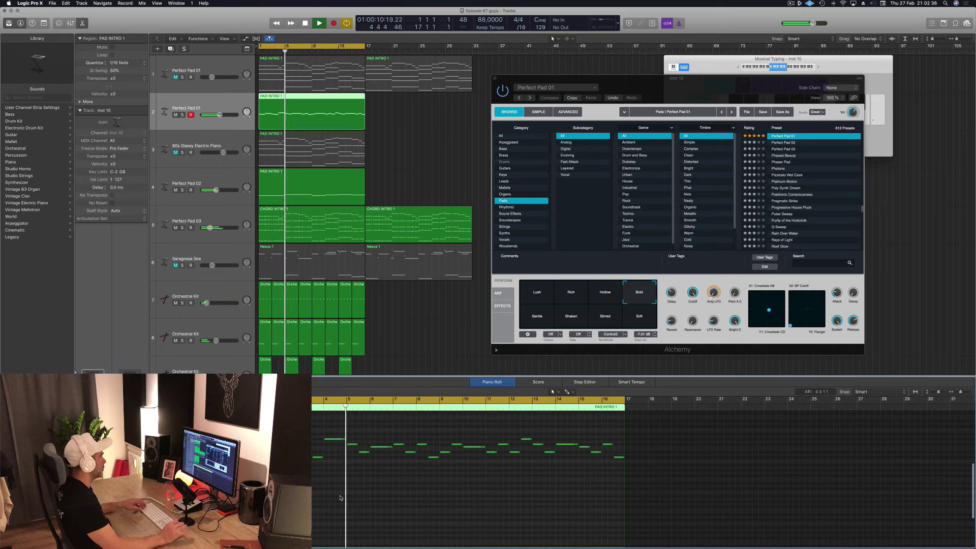
{"action": "scroll", "coordinate": [341, 498], "scroll_direction": "right", "scroll_amount": 1}
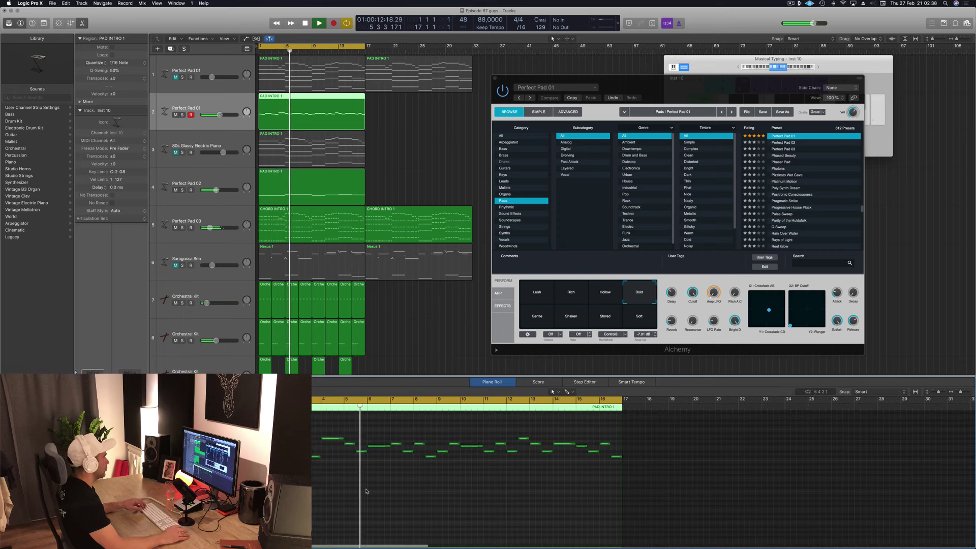
{"action": "scroll", "coordinate": [366, 490], "scroll_direction": "right", "scroll_amount": 1}
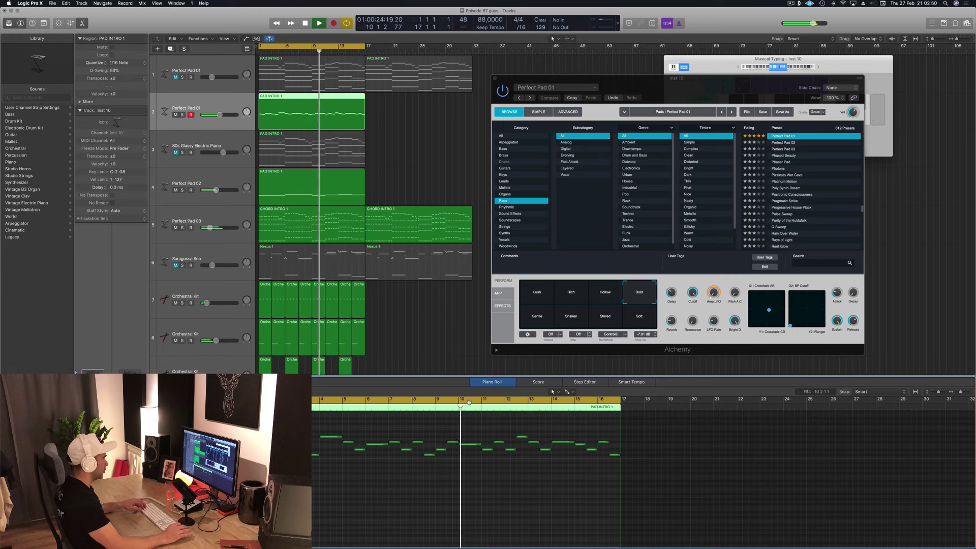
Raise the one-bar note at bar 10 by a semitone and lower the short note just before it by a semitone.
{"action": "left_click", "coordinate": [470, 446]}
{"action": "key", "text": "space"}
{"action": "left_click_drag", "start_coordinate": [470, 446], "coordinate": [449, 450]}
{"action": "key", "text": "space"}
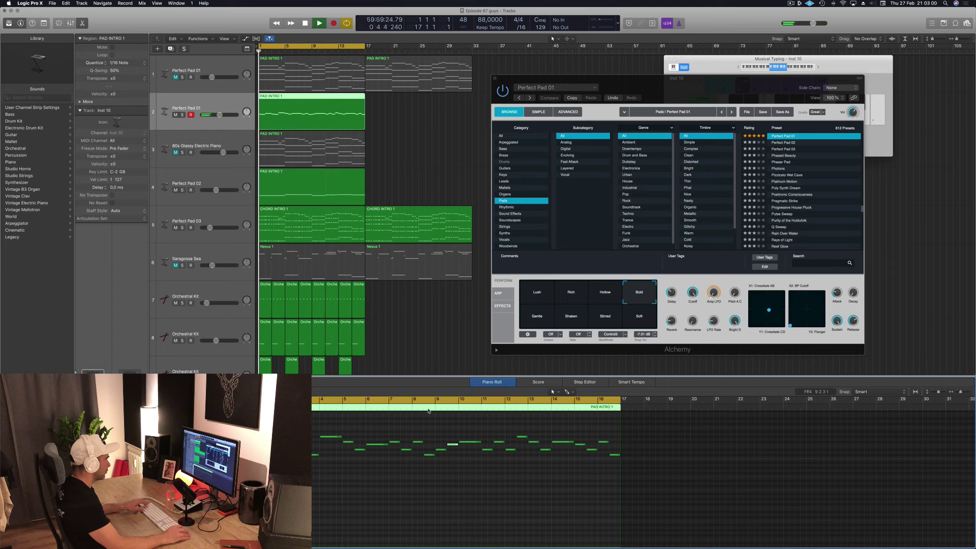
{"action": "scroll", "coordinate": [427, 407], "scroll_direction": "left", "scroll_amount": 1}
{"action": "left_click", "coordinate": [437, 409]}
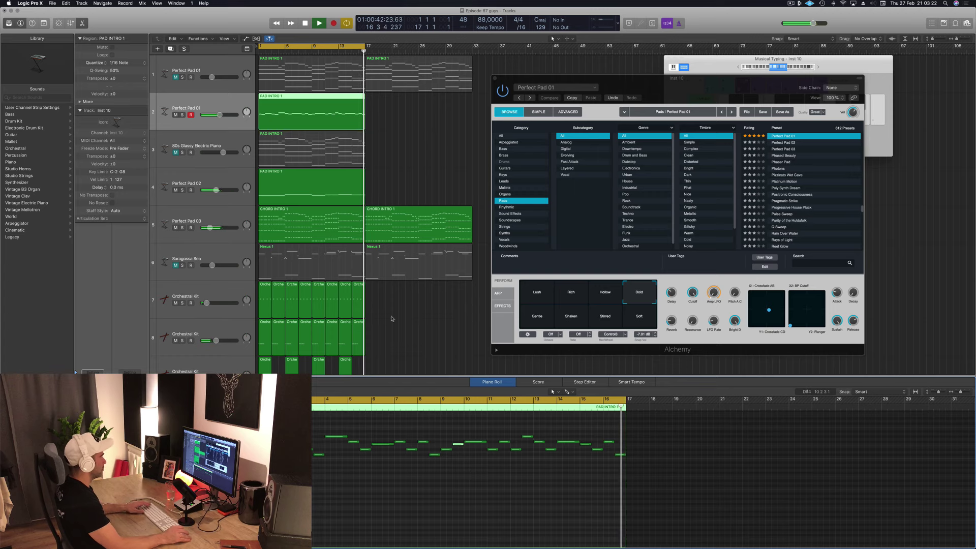
Try the Positronic Consciousness preset in the melody track's Alchemy while playing from the start.
{"action": "left_click", "coordinate": [227, 177]}
{"action": "key", "text": "space"}
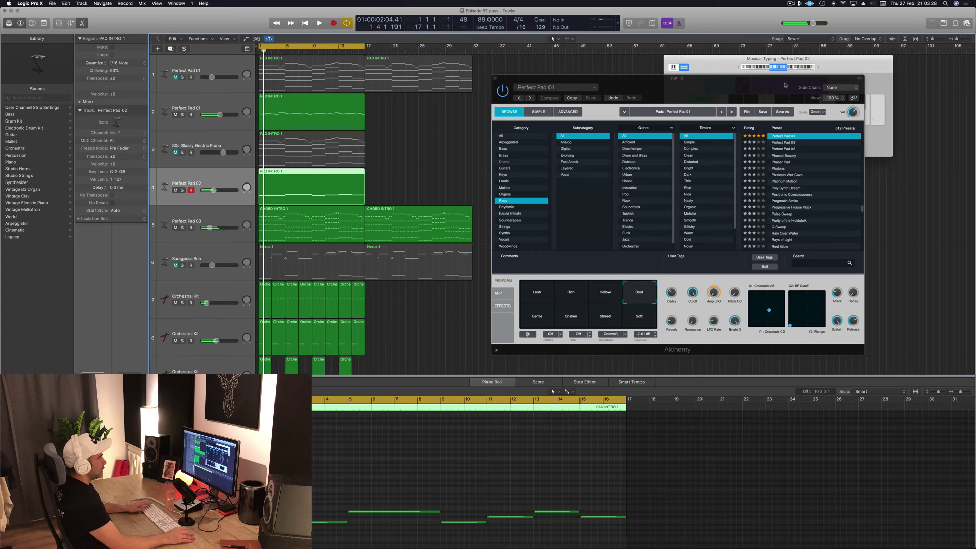
{"action": "left_click_drag", "start_coordinate": [759, 90], "coordinate": [670, 88]}
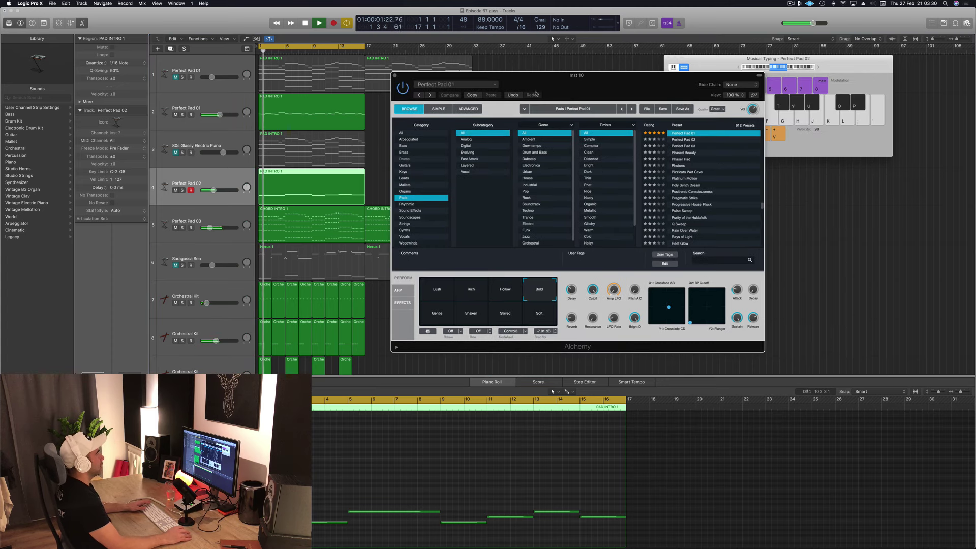
{"action": "left_click", "coordinate": [710, 192]}
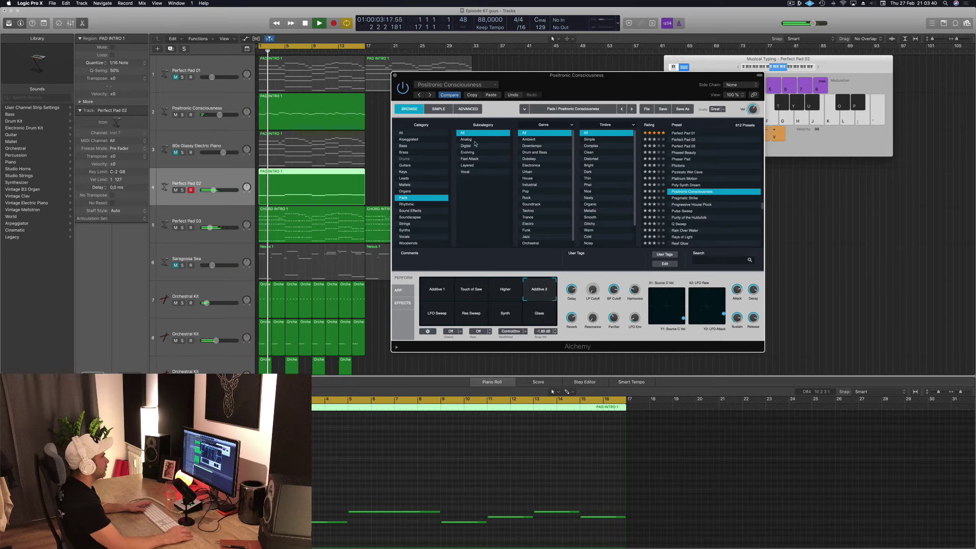
Filter Alchemy's pad presets to Fast Attack, audition 90s Luscious Pad and Angel, and load Brassy and Funky.
{"action": "scroll", "coordinate": [617, 187], "scroll_direction": "down", "scroll_amount": 1}
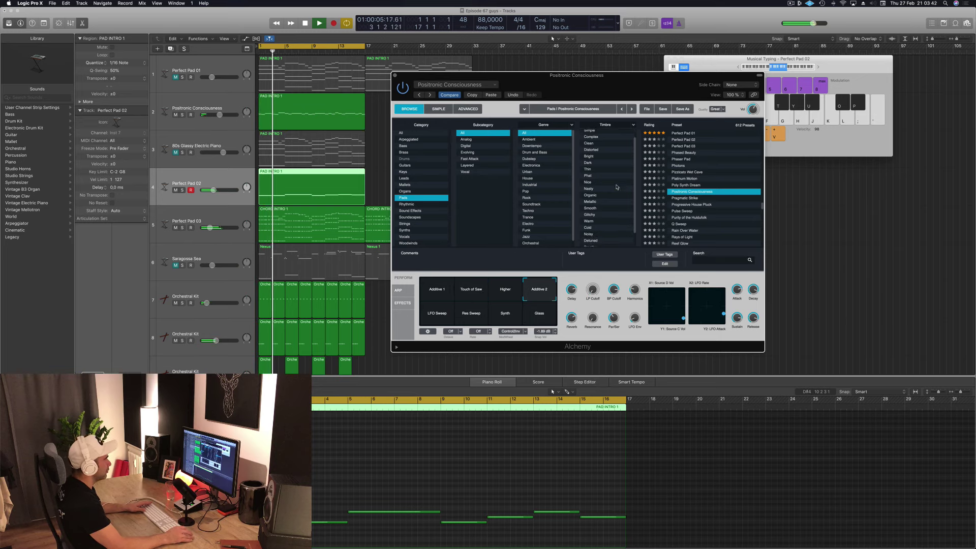
{"action": "scroll", "coordinate": [617, 184], "scroll_direction": "down", "scroll_amount": 2}
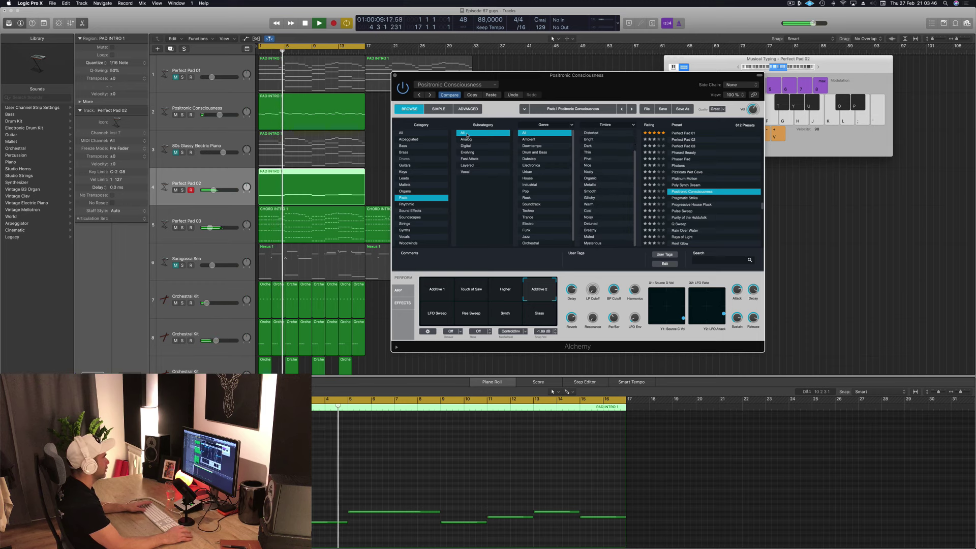
{"action": "left_click", "coordinate": [477, 159]}
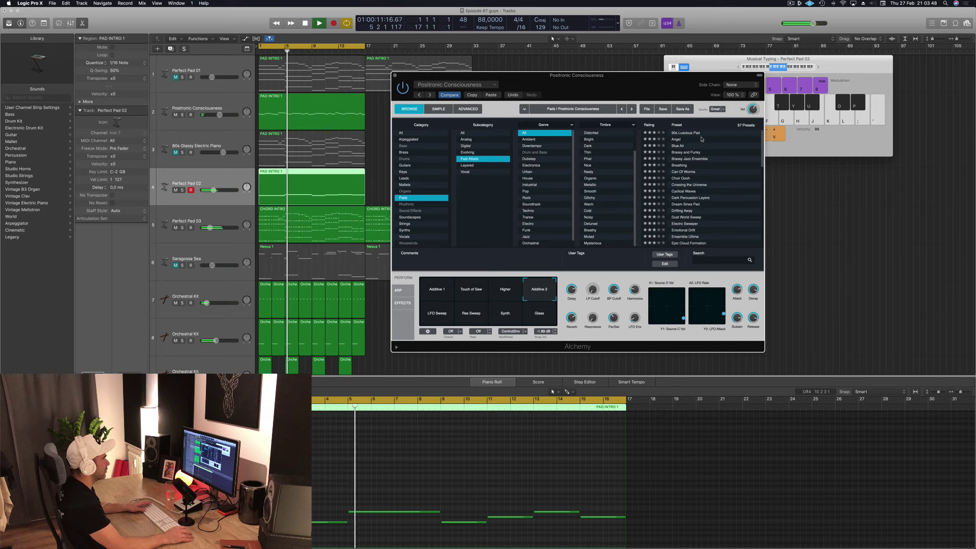
{"action": "left_click", "coordinate": [690, 134]}
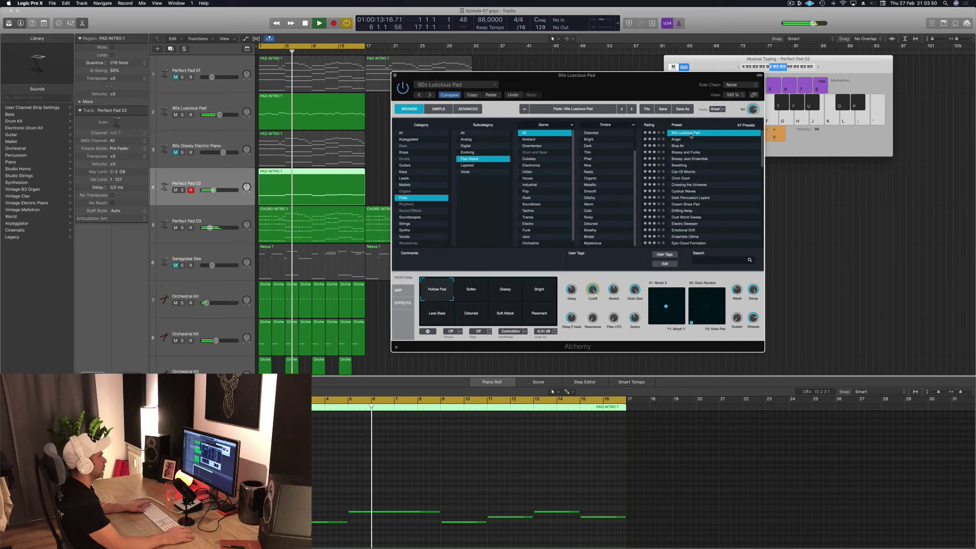
{"action": "left_click_drag", "start_coordinate": [630, 91], "coordinate": [685, 79]}
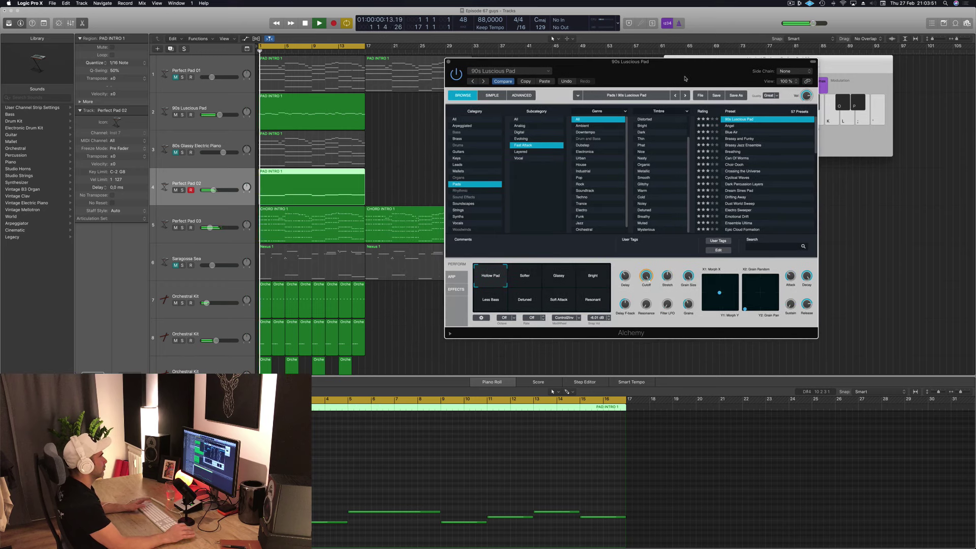
{"action": "left_click", "coordinate": [729, 127]}
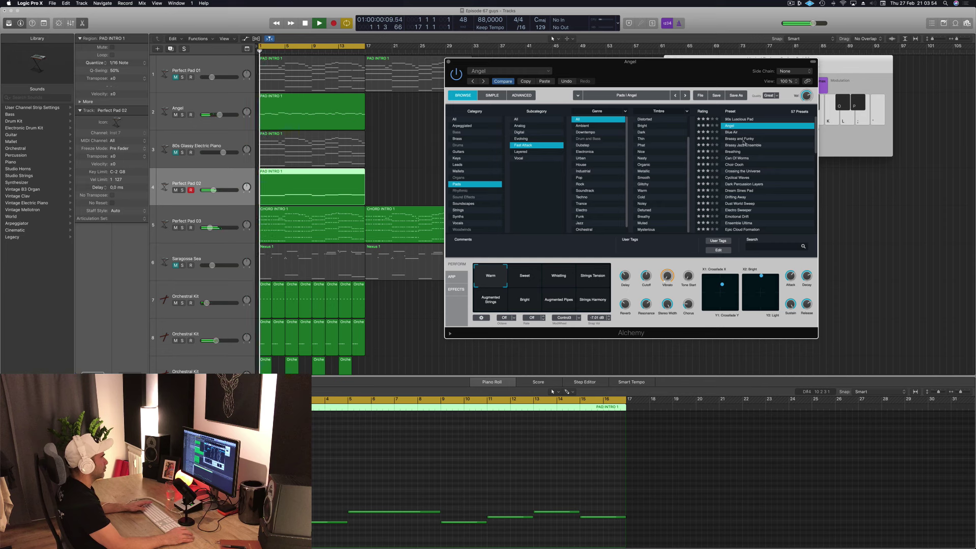
{"action": "left_click", "coordinate": [743, 140]}
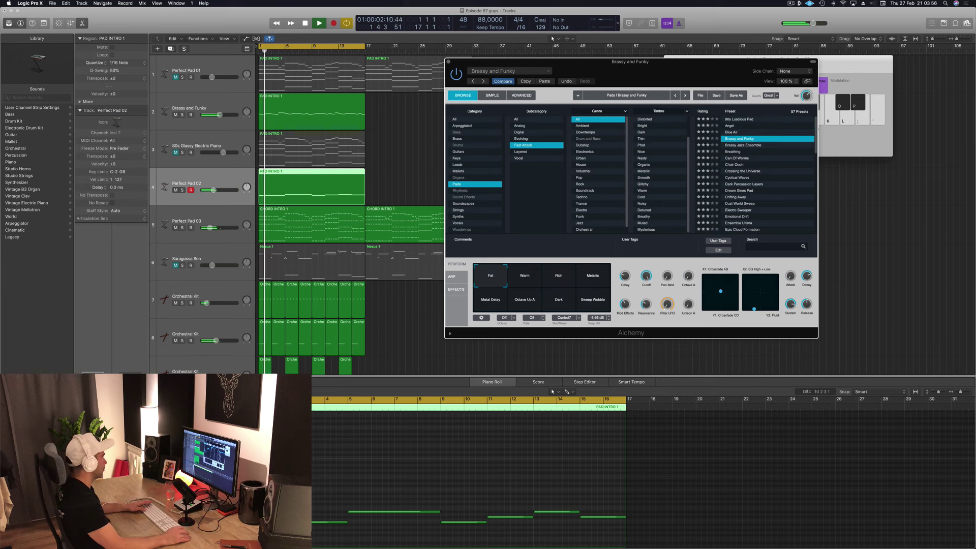
Nudge the Perfect Pad 02 track's volume and solo the track briefly to check its sound.
{"action": "left_click_drag", "start_coordinate": [213, 190], "coordinate": [211, 190]}
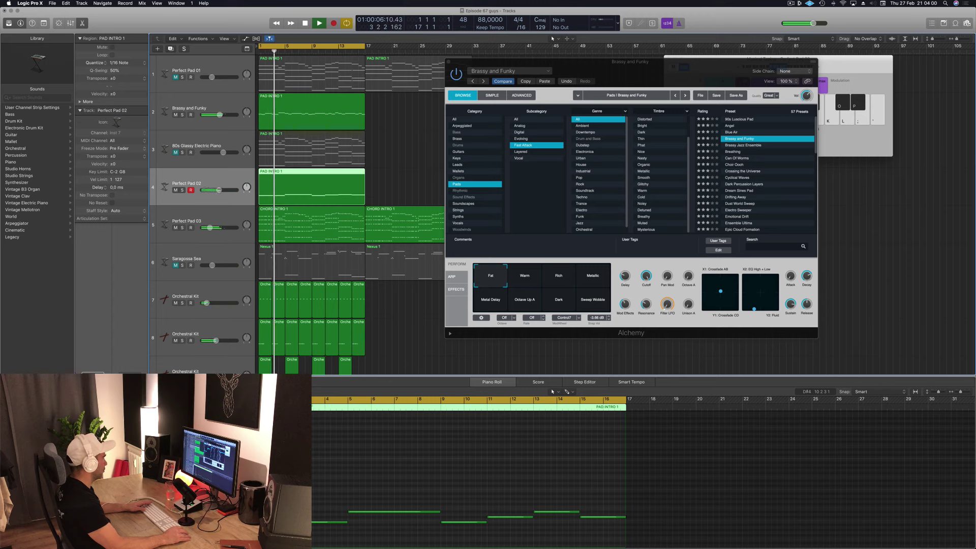
{"action": "key", "text": "s"}
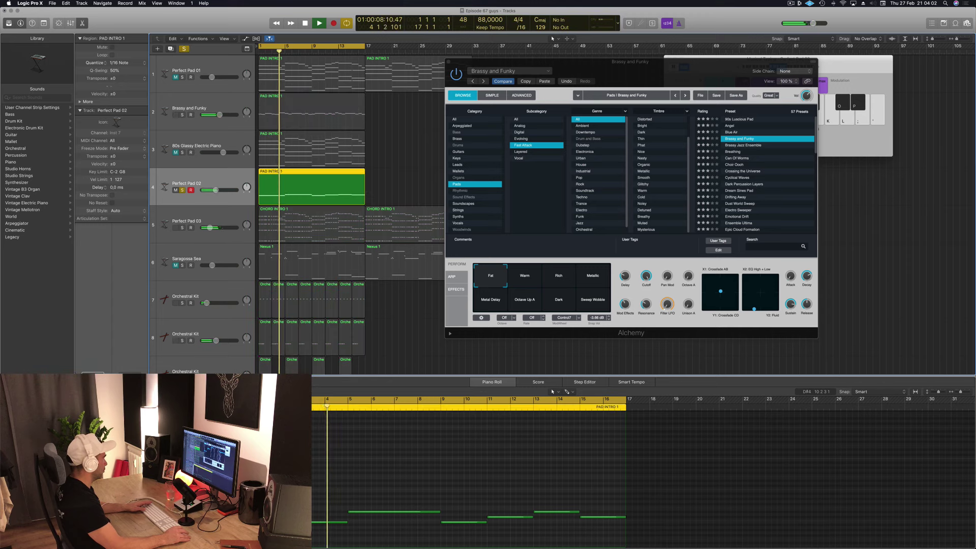
{"action": "key", "text": "s"}
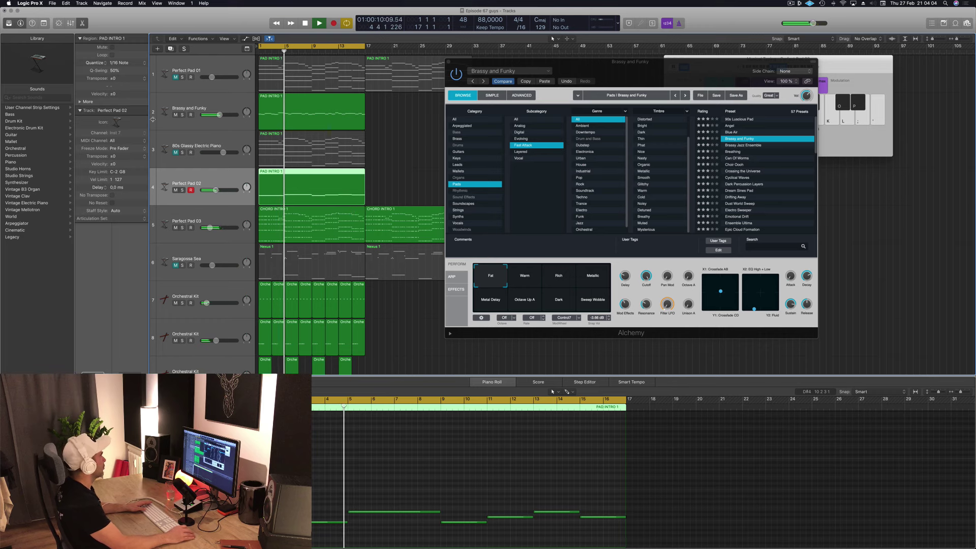
Select the melody track and audition Brassy and Funky's Warm, Rich, Metal Delay, Octave Up A, Dark and Sweep Wobble variations, nudging the track volume up.
{"action": "left_click", "coordinate": [201, 103]}
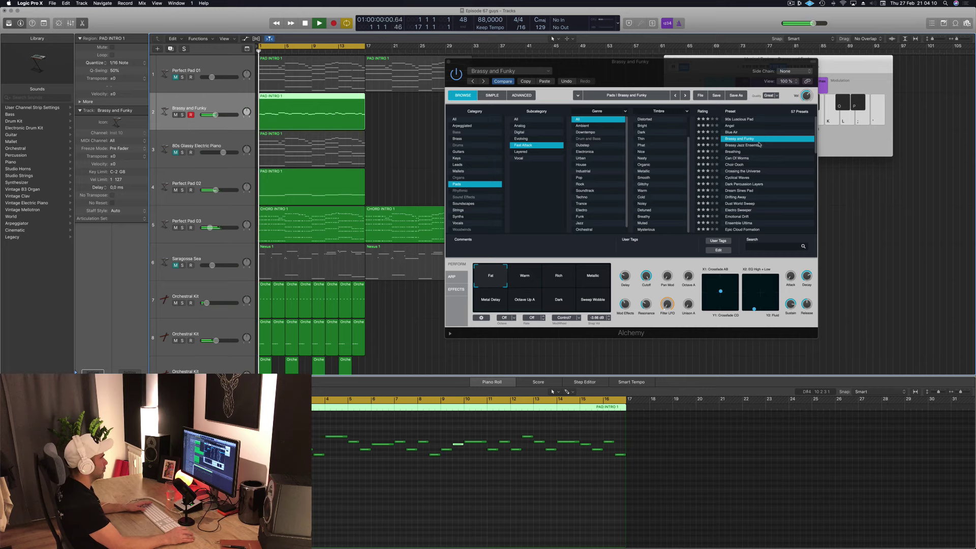
{"action": "left_click", "coordinate": [596, 280]}
{"action": "left_click", "coordinate": [542, 281]}
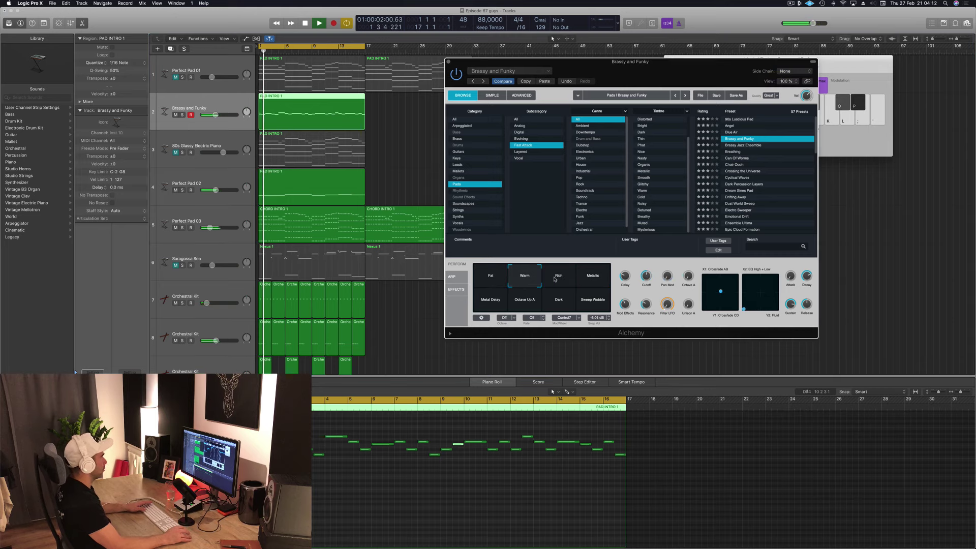
{"action": "left_click_drag", "start_coordinate": [216, 115], "coordinate": [218, 115]}
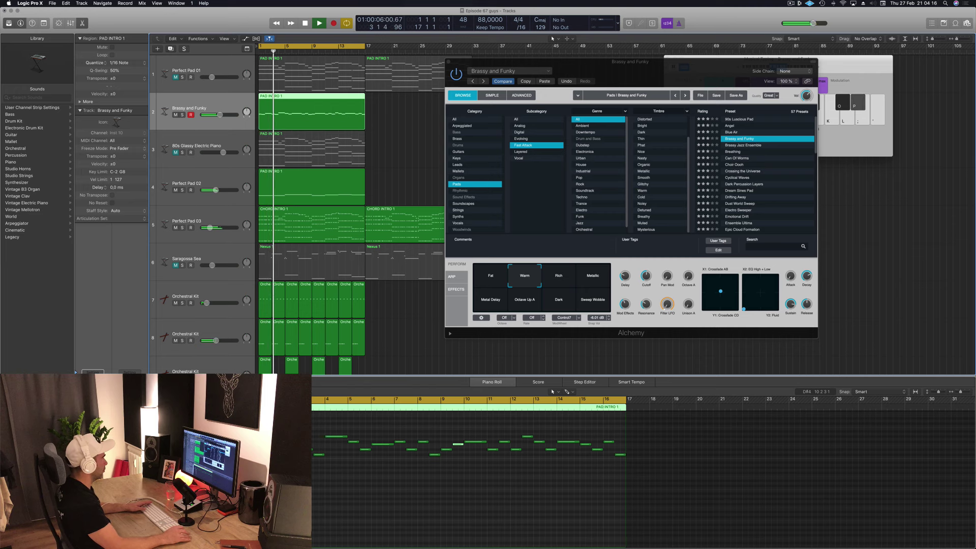
{"action": "left_click", "coordinate": [565, 284]}
{"action": "left_click", "coordinate": [488, 305]}
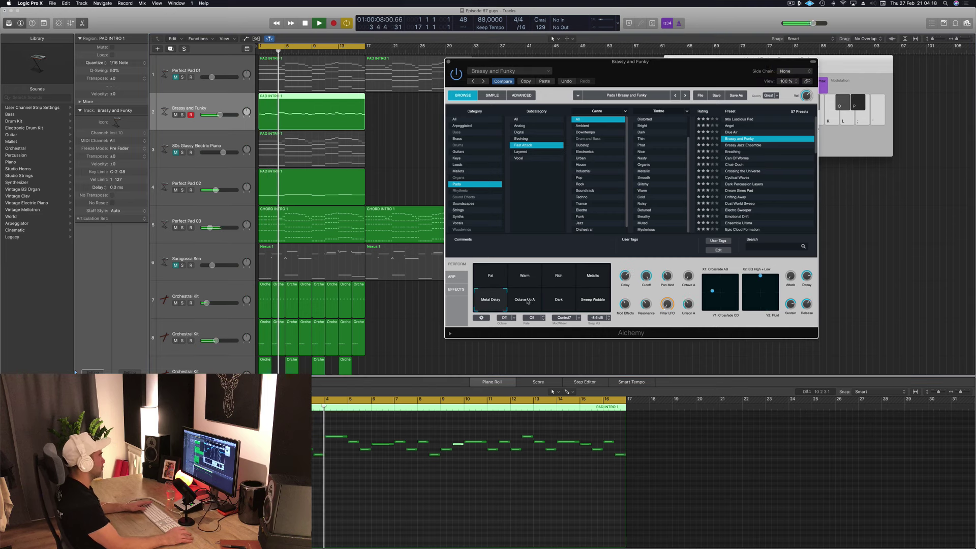
{"action": "left_click", "coordinate": [526, 304]}
{"action": "left_click", "coordinate": [556, 305]}
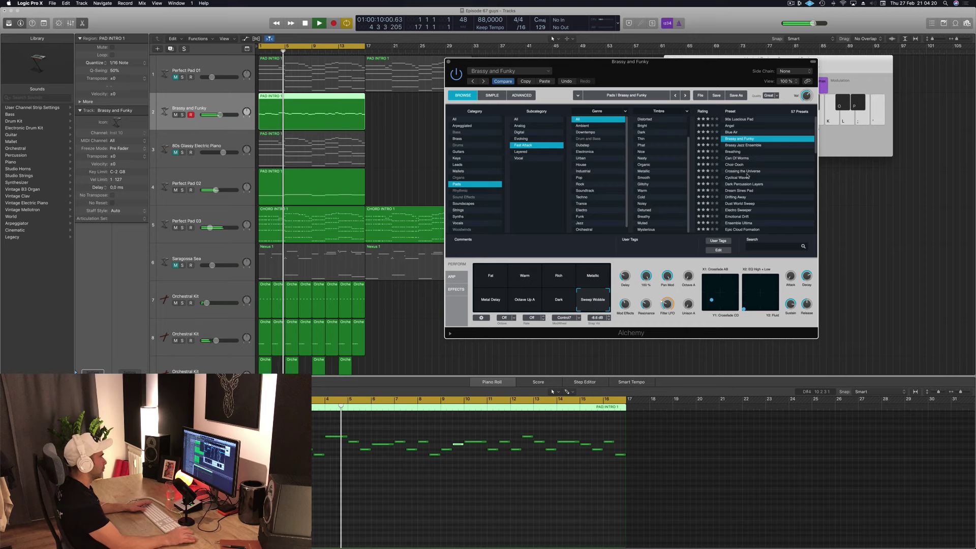
Audition the Brassy Jazz Ensemble preset with its Thin variation, plus the Breathing and Choir Oooh presets, on the melody track.
{"action": "left_click", "coordinate": [743, 145]}
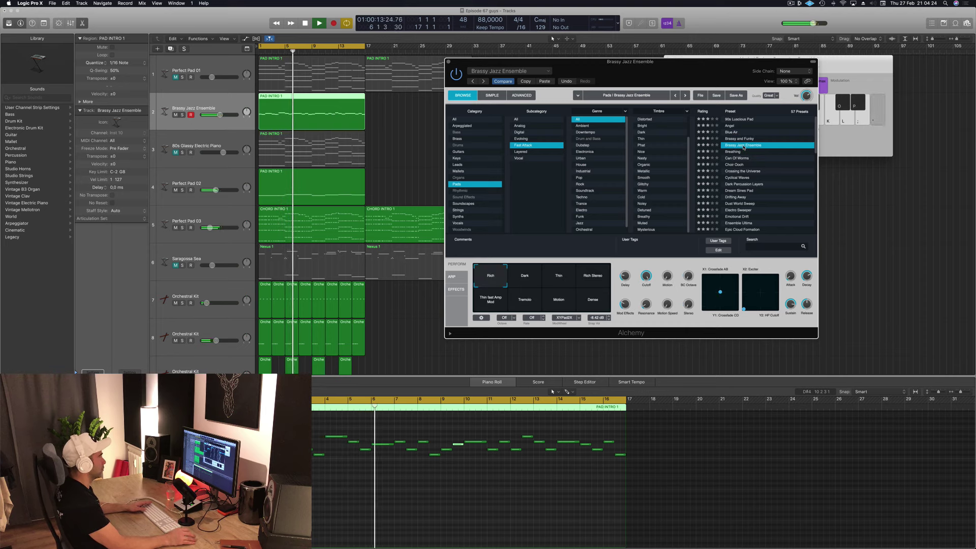
{"action": "left_click", "coordinate": [563, 279]}
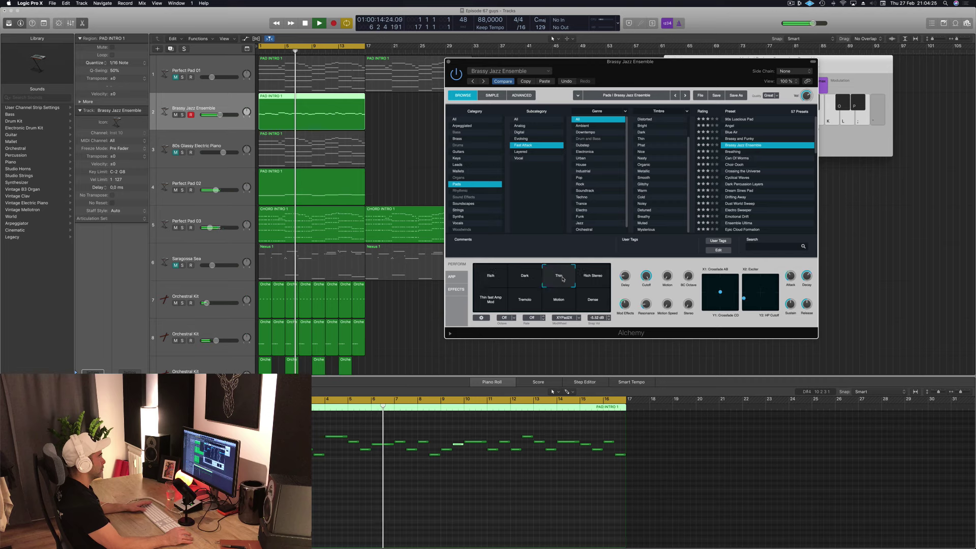
{"action": "left_click", "coordinate": [736, 158]}
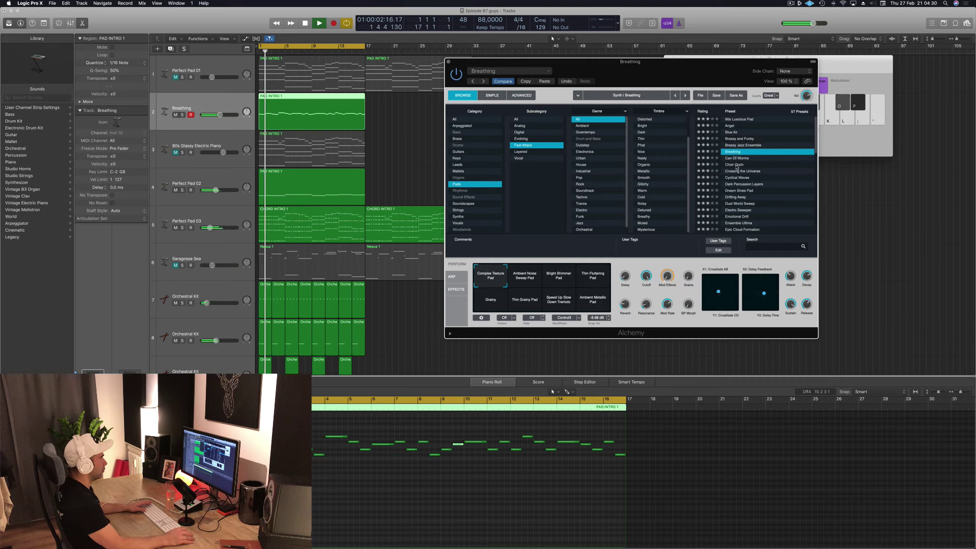
{"action": "left_click", "coordinate": [735, 166]}
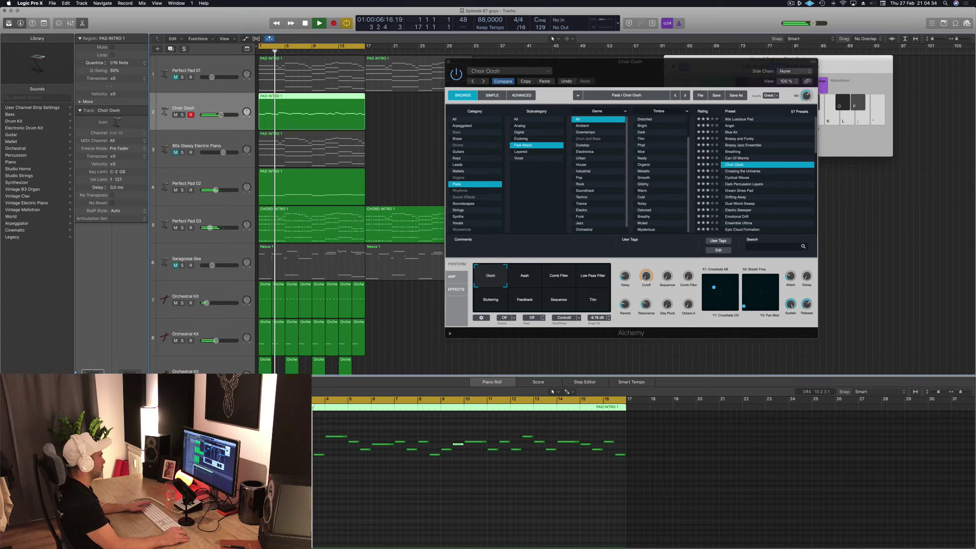
Load Crossing the Universe and audition its Muffled, Hi Pass Filter, Chorus, Thin, Pulse + Delay and Ratcheting variations.
{"action": "left_click", "coordinate": [747, 171]}
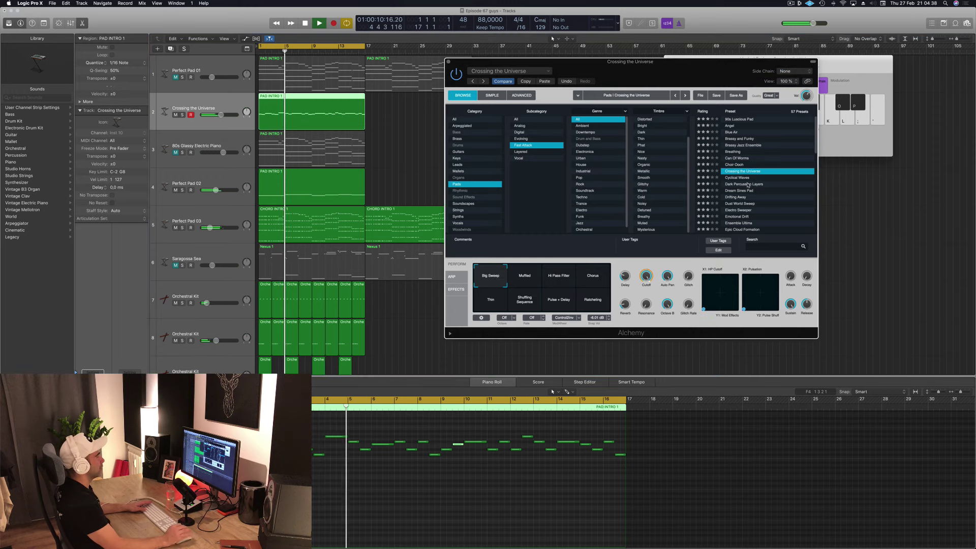
{"action": "left_click", "coordinate": [526, 279]}
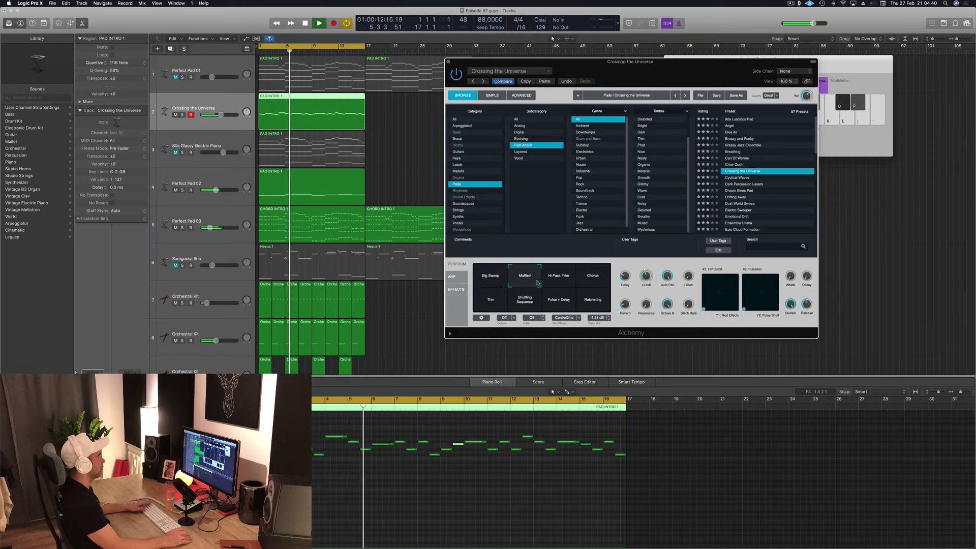
{"action": "left_click", "coordinate": [559, 279]}
{"action": "left_click", "coordinate": [594, 283]}
{"action": "left_click", "coordinate": [490, 300]}
{"action": "left_click", "coordinate": [558, 300]}
{"action": "left_click", "coordinate": [593, 299]}
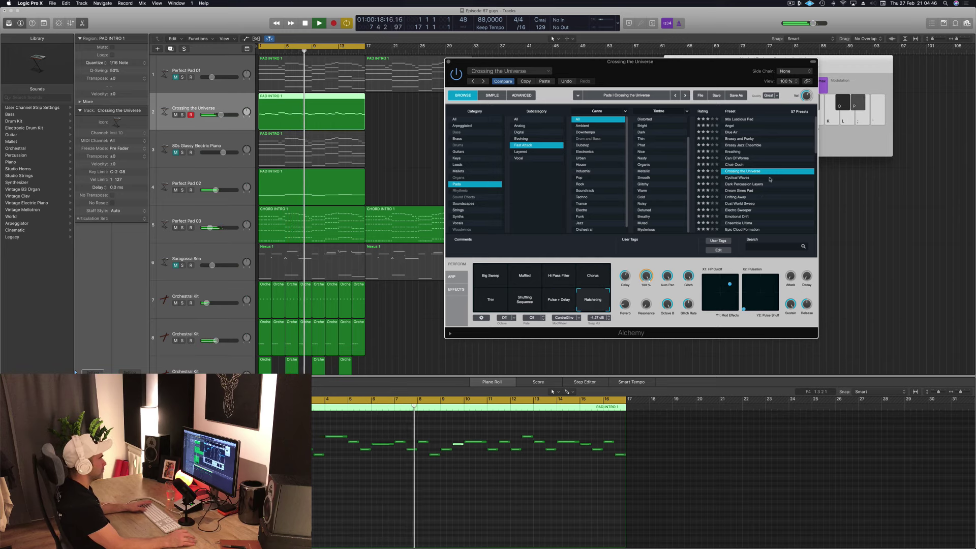
Load Cyclical Waves and audition its Rougher, Multi Sweep, Low Rise and Pulsate variations while playing from the start.
{"action": "left_click", "coordinate": [732, 179]}
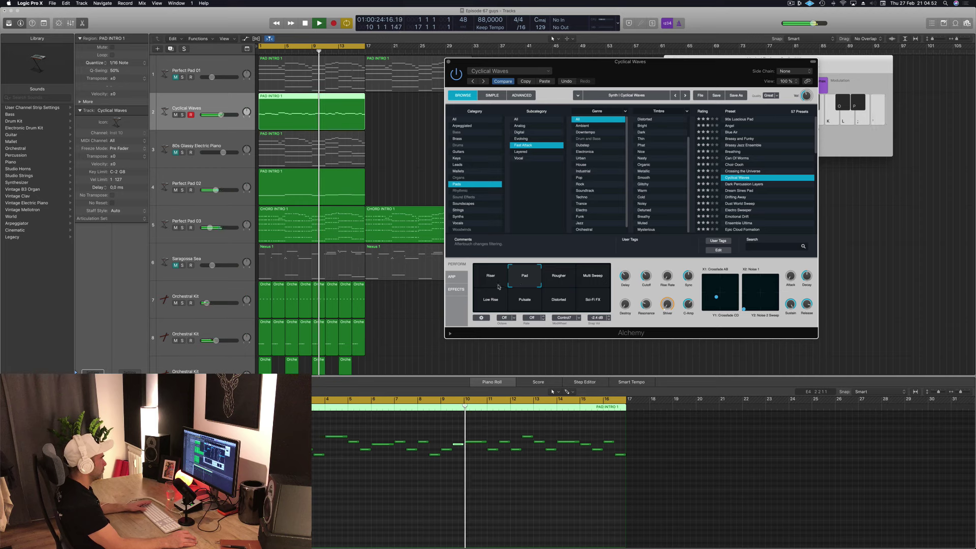
{"action": "key", "text": "Return"}
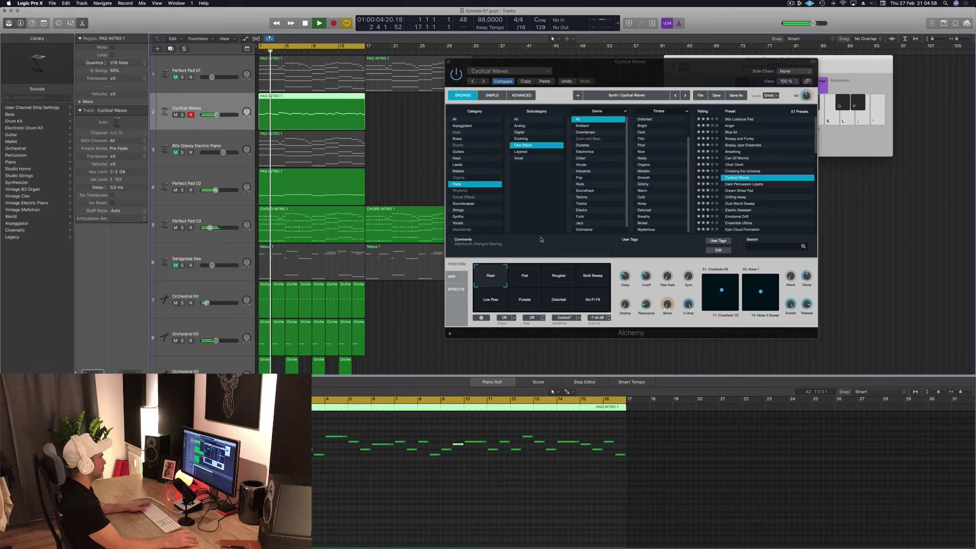
{"action": "left_click", "coordinate": [559, 273]}
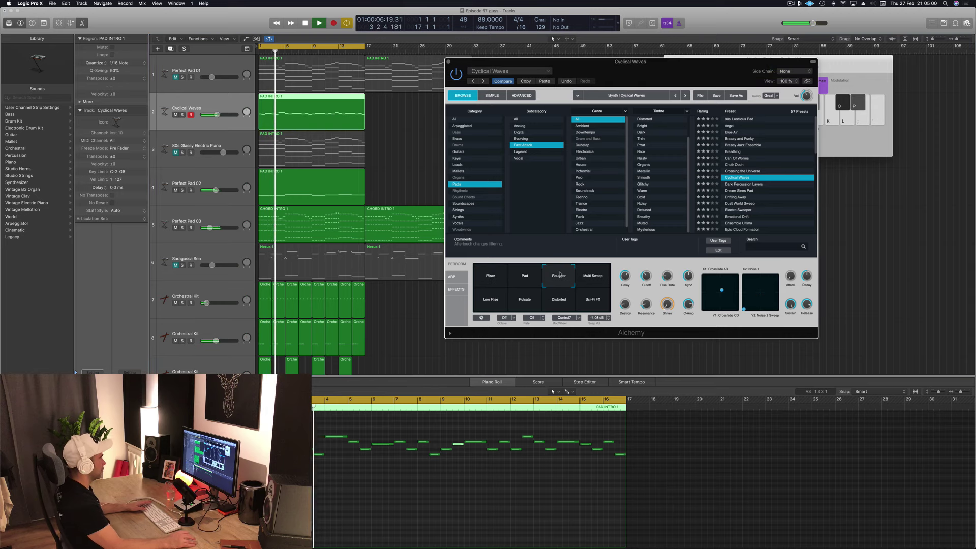
{"action": "left_click", "coordinate": [592, 276]}
{"action": "left_click", "coordinate": [491, 301]}
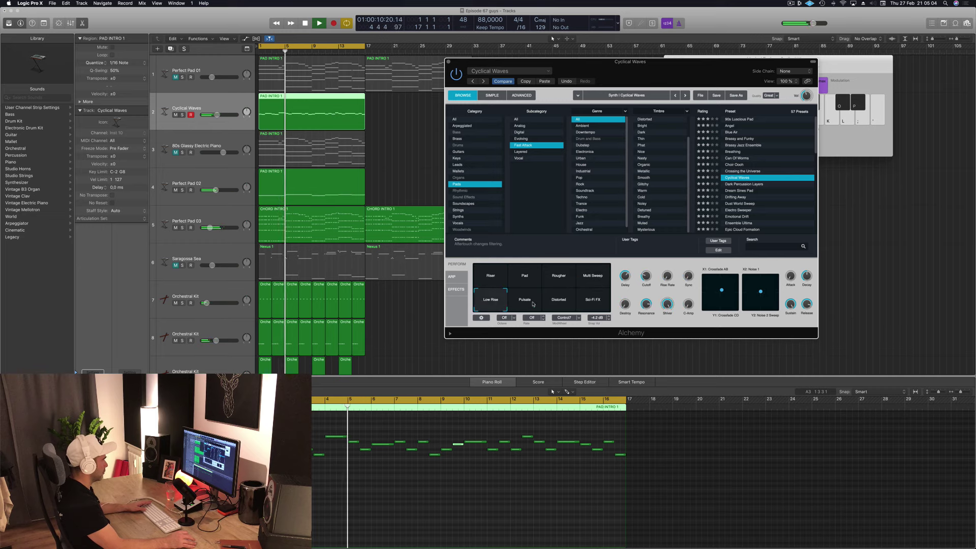
{"action": "left_click", "coordinate": [533, 303]}
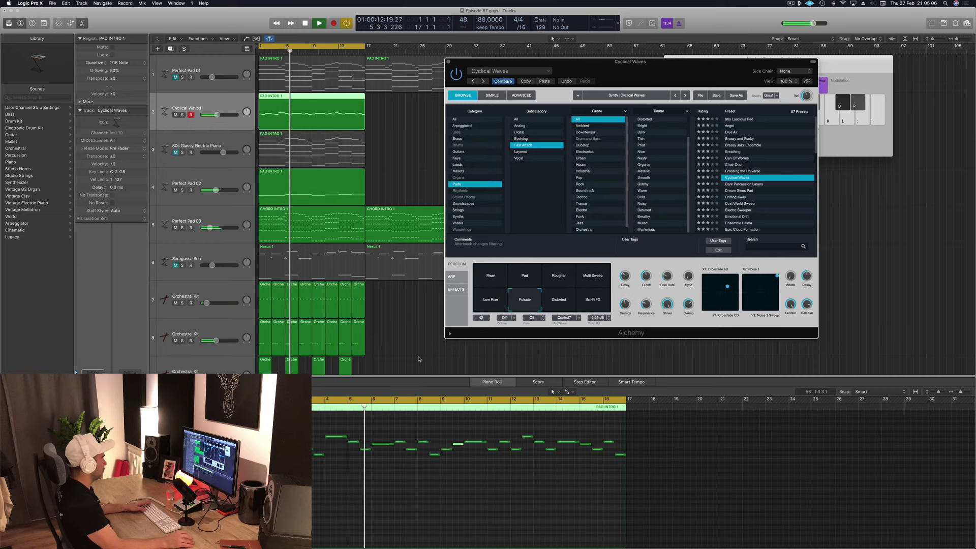
Raise the melody track's volume slightly and solo the track briefly to check its sound.
{"action": "left_click_drag", "start_coordinate": [217, 115], "coordinate": [218, 115]}
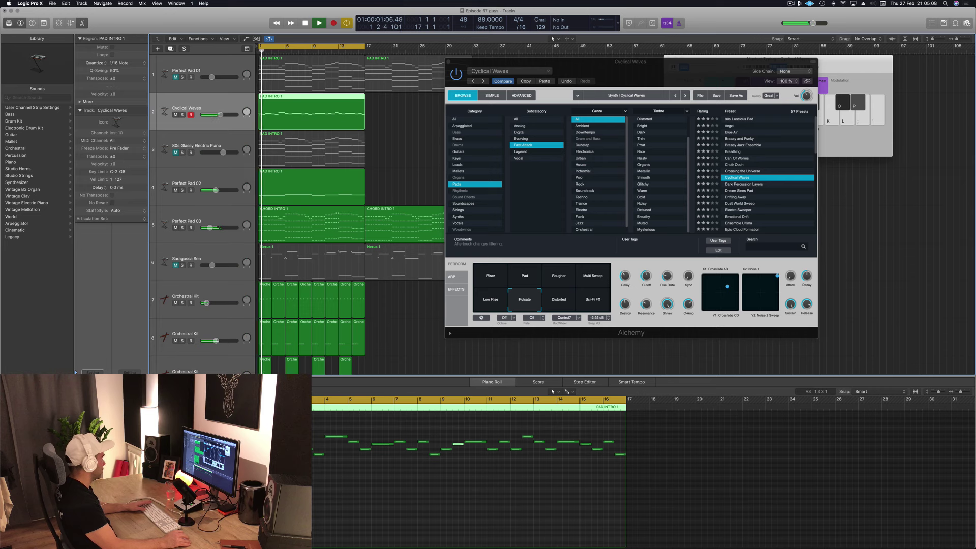
{"action": "key", "text": "s"}
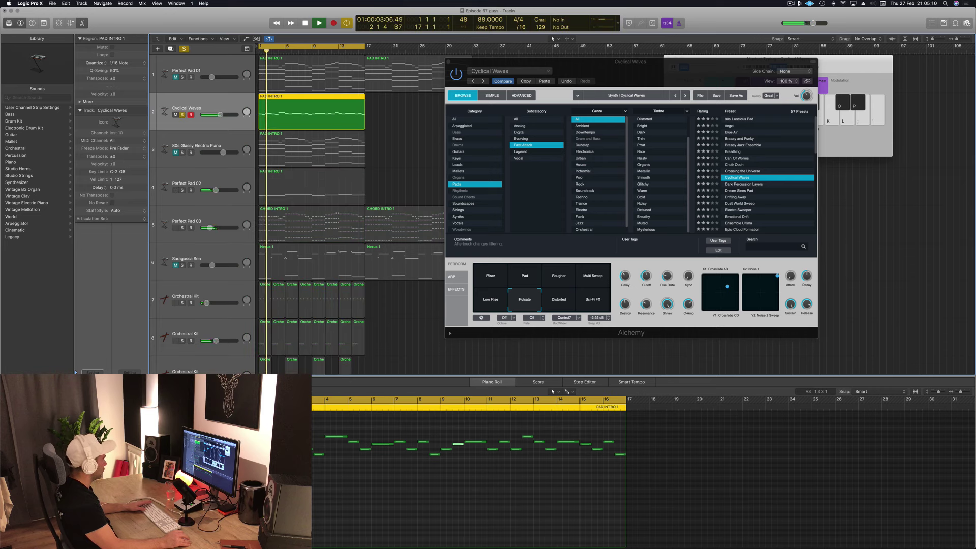
{"action": "key", "text": "s"}
Audition the Distorted, Sci-Fi FX and Pad variations of the Cyclical Waves preset.
{"action": "left_click", "coordinate": [564, 301]}
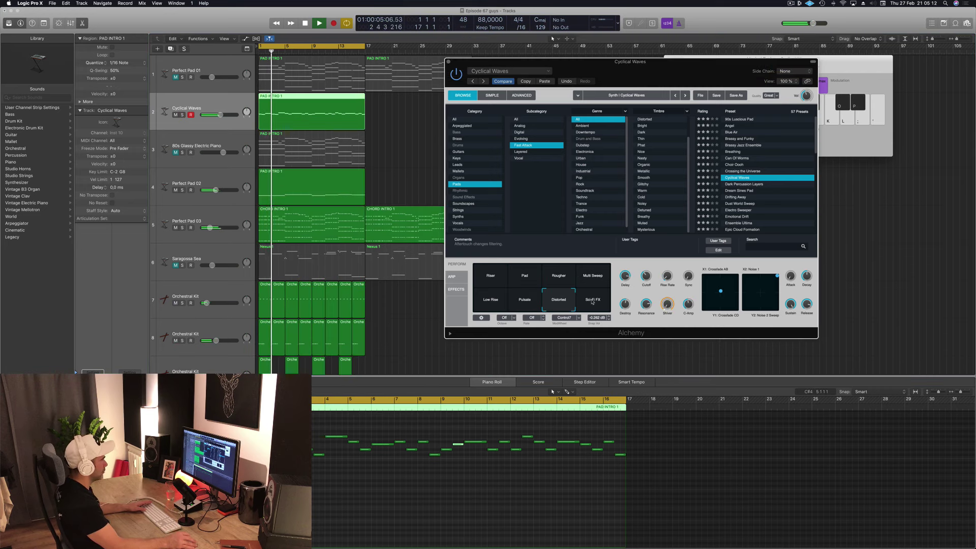
{"action": "left_click", "coordinate": [585, 301]}
{"action": "left_click", "coordinate": [536, 279]}
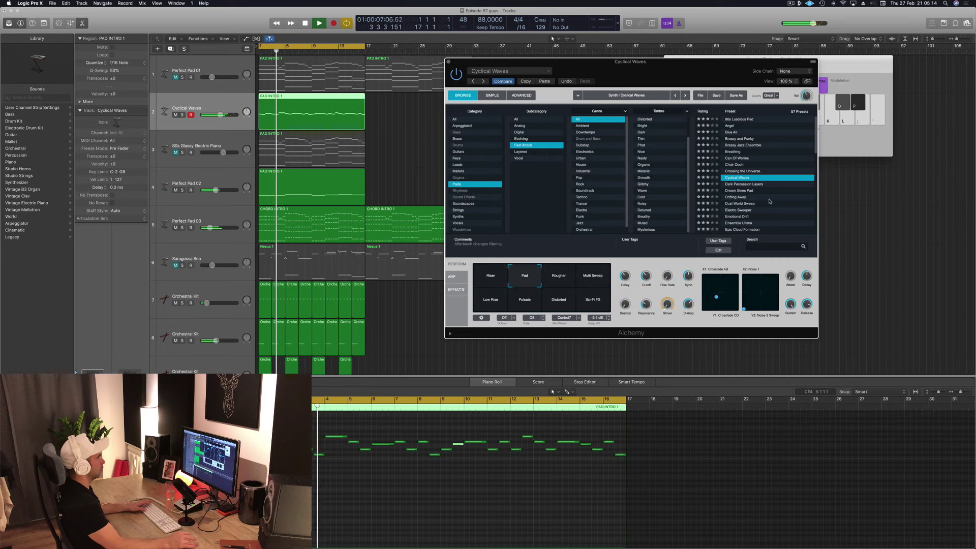
Load Dark Percussion Layers and audition its Rattle Sweep, Creamy Synth, FX Sweep and Wave Sweep variations.
{"action": "left_click", "coordinate": [742, 185]}
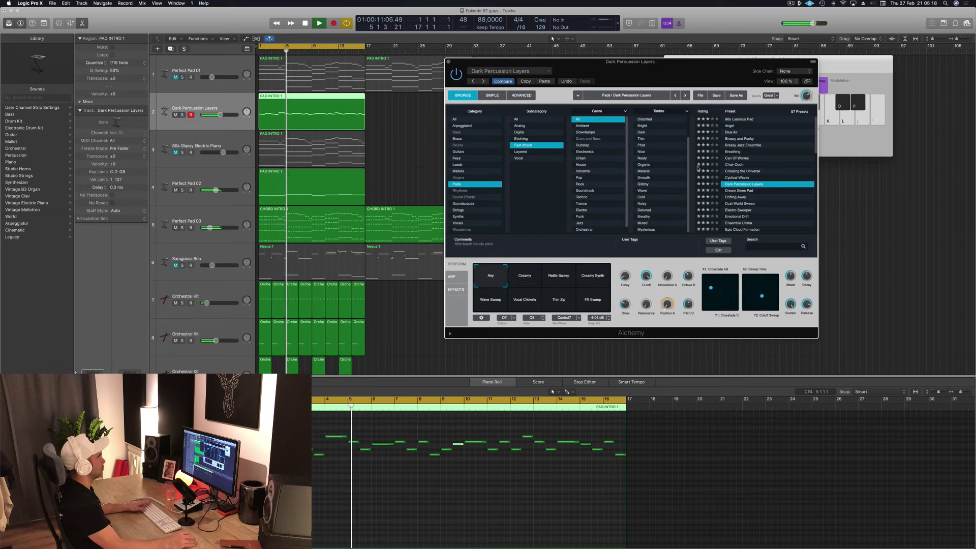
{"action": "left_click", "coordinate": [559, 277]}
{"action": "left_click", "coordinate": [592, 278]}
{"action": "left_click", "coordinate": [593, 303]}
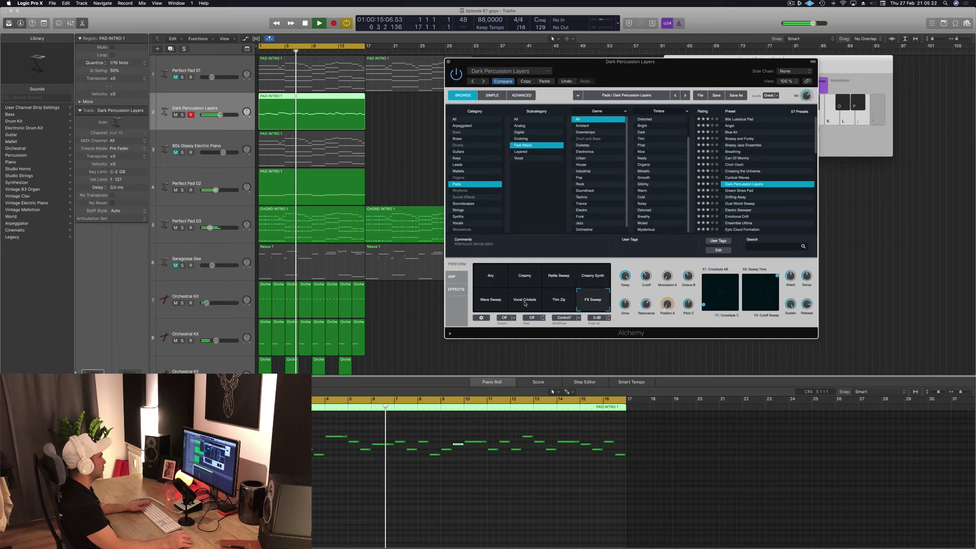
{"action": "left_click", "coordinate": [492, 302]}
Load Dust World Sweep and audition its Muffled, Gated and String Ensemble variations.
{"action": "scroll", "coordinate": [759, 189], "scroll_direction": "down", "scroll_amount": 2}
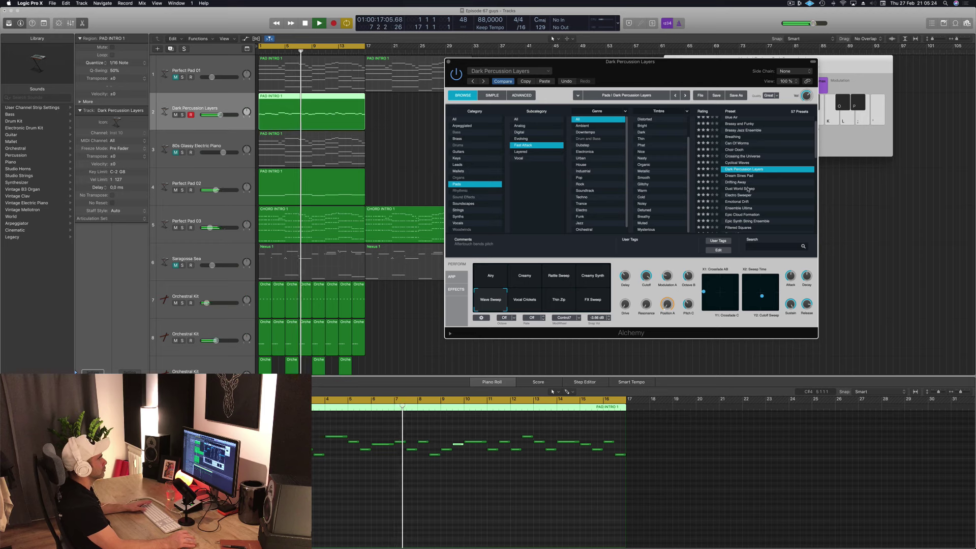
{"action": "left_click", "coordinate": [759, 189]}
{"action": "scroll", "coordinate": [761, 192], "scroll_direction": "down", "scroll_amount": 3}
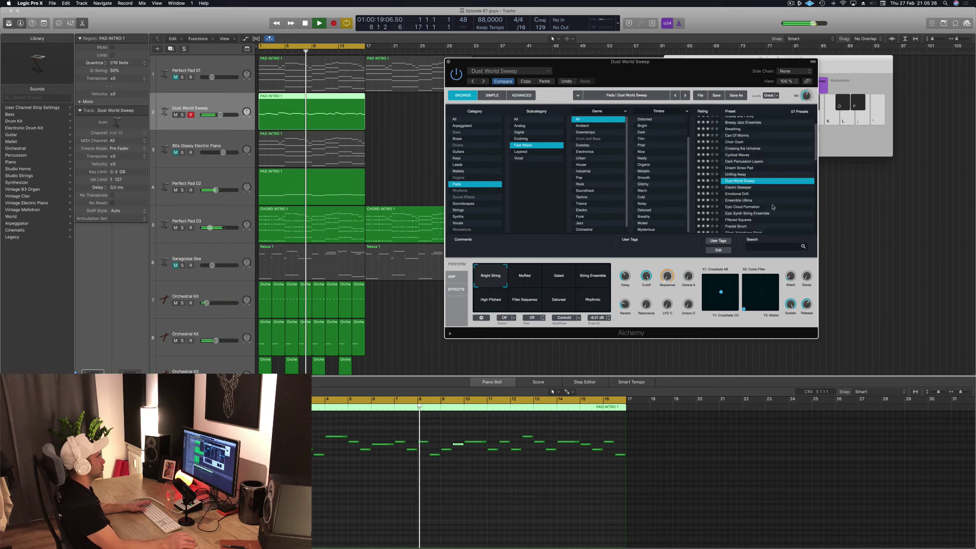
{"action": "left_click", "coordinate": [525, 277]}
{"action": "left_click", "coordinate": [566, 279]}
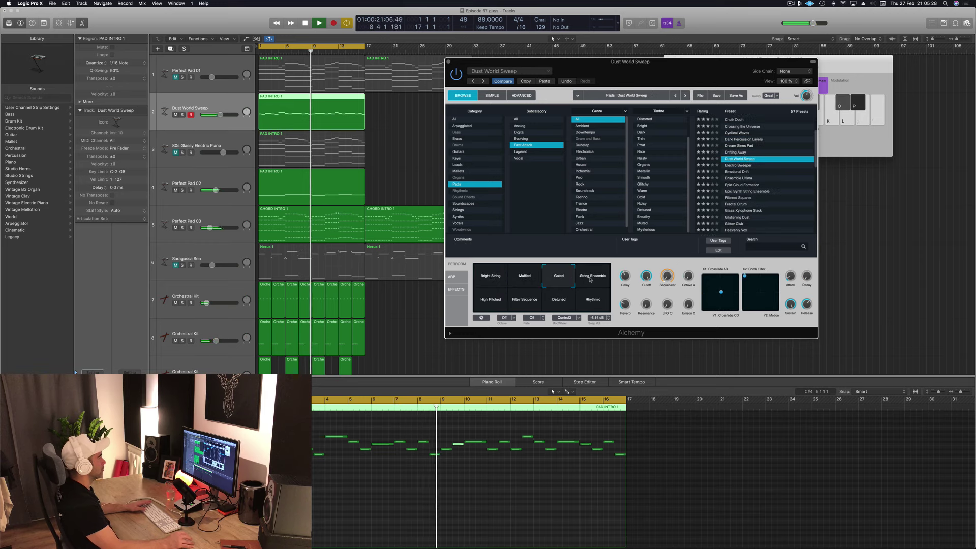
{"action": "left_click", "coordinate": [594, 278]}
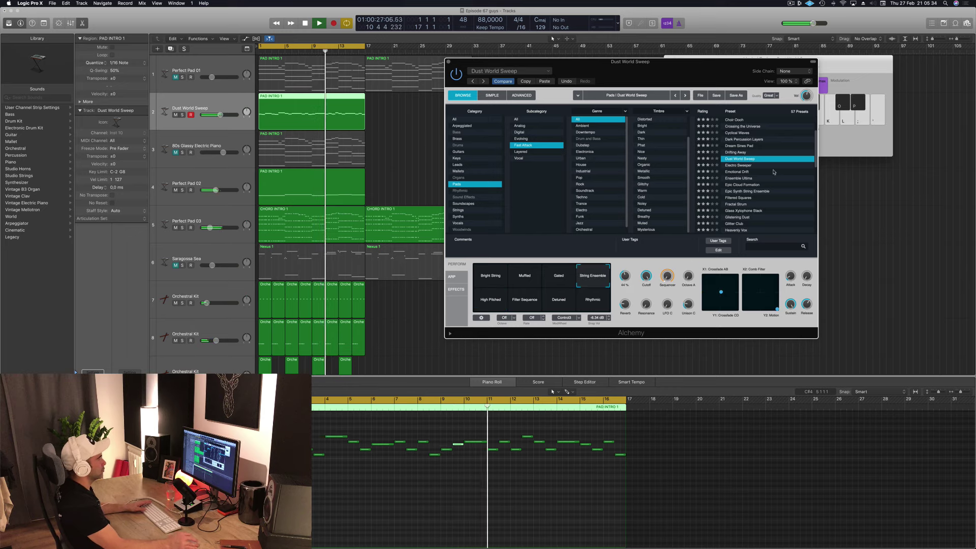
Load Emotional Drift and audition its Glisten, Shimmers, Space Bubbles, Bright, Organ Lead, Panning Effervescence and Shifting variations.
{"action": "left_click", "coordinate": [746, 172]}
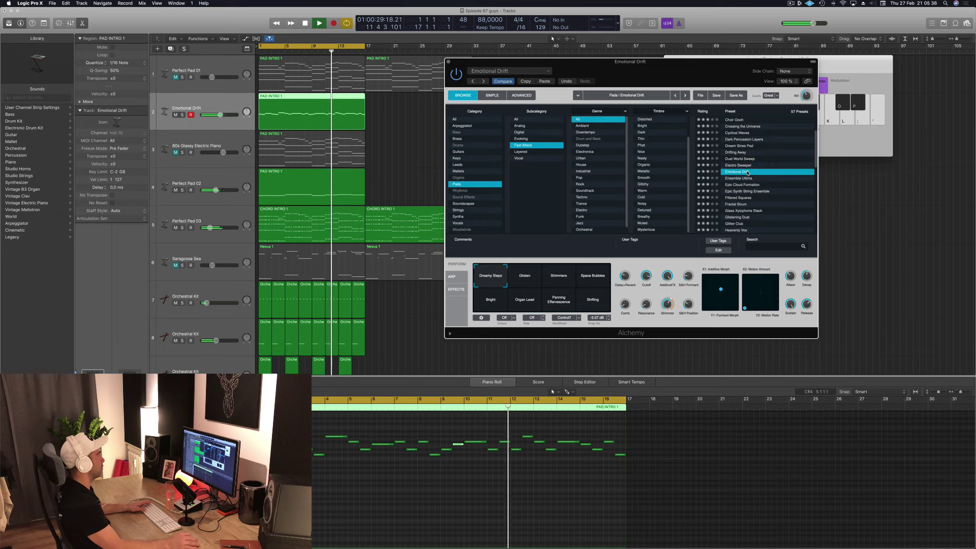
{"action": "left_click", "coordinate": [525, 276]}
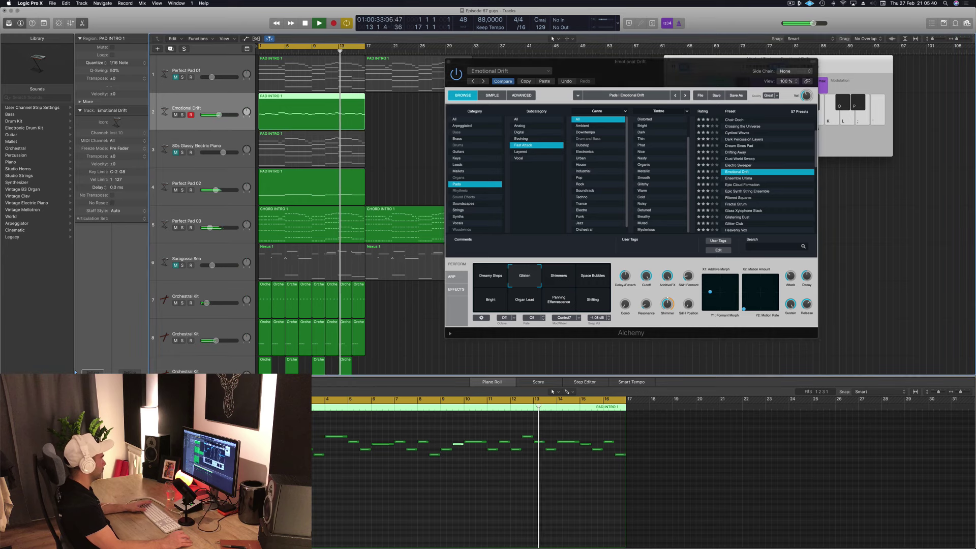
{"action": "left_click", "coordinate": [562, 277]}
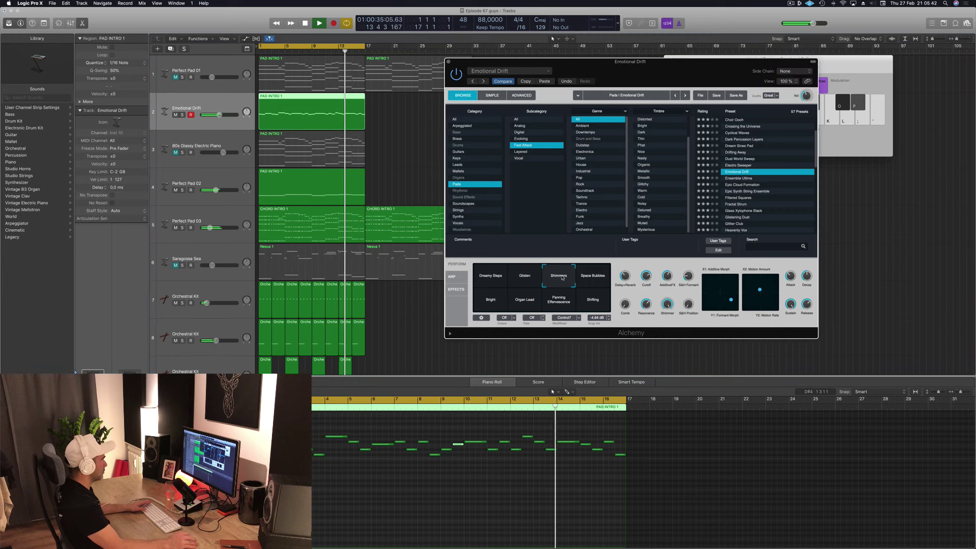
{"action": "left_click", "coordinate": [592, 276]}
{"action": "left_click", "coordinate": [490, 300]}
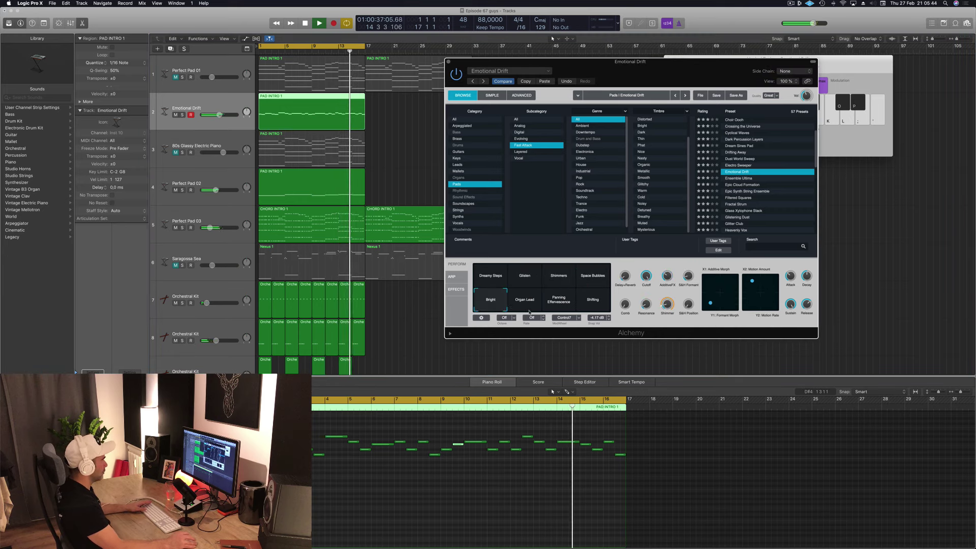
{"action": "left_click", "coordinate": [525, 300]}
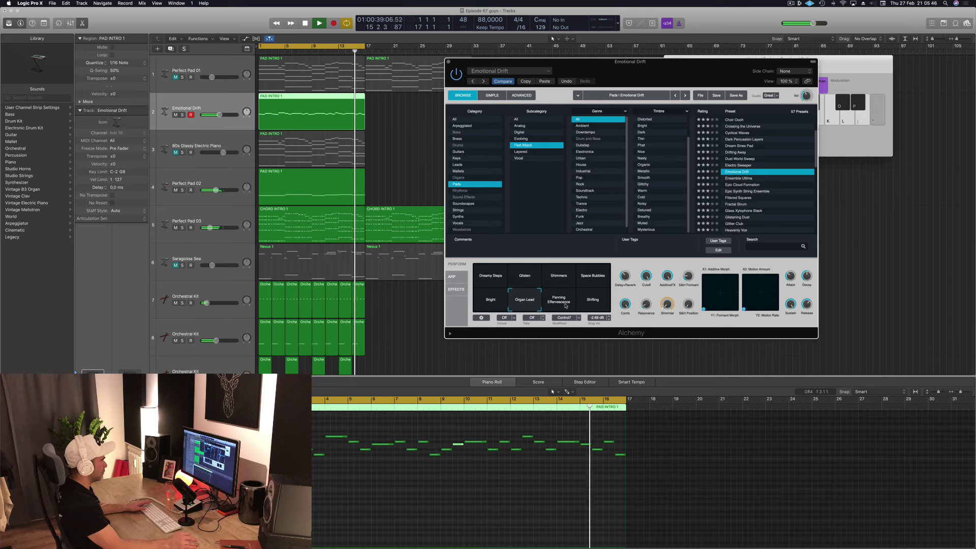
{"action": "left_click", "coordinate": [564, 303]}
{"action": "left_click", "coordinate": [594, 303]}
Audition the Ensemble Ultima preset and load Epic Cloud Formation on the melody track.
{"action": "scroll", "coordinate": [787, 187], "scroll_direction": "down", "scroll_amount": 2}
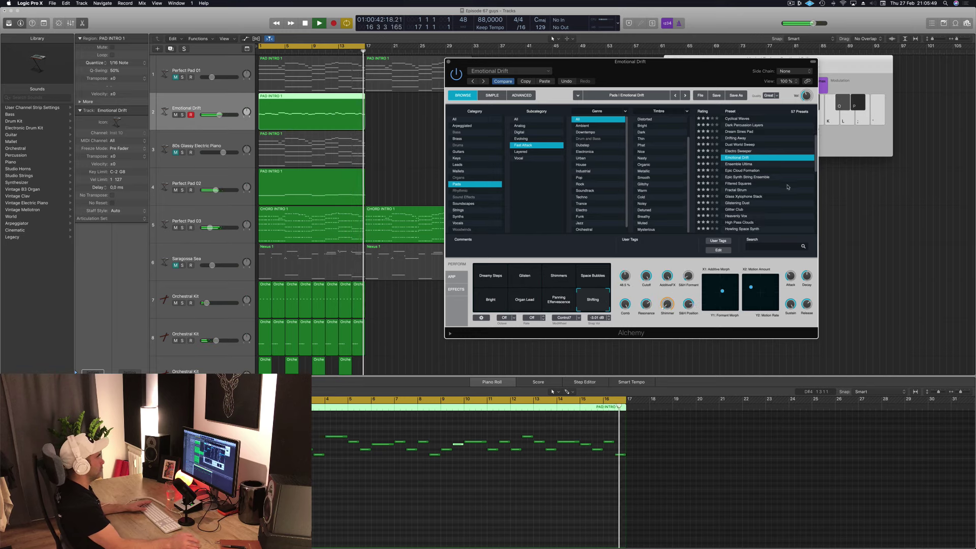
{"action": "left_click", "coordinate": [742, 164]}
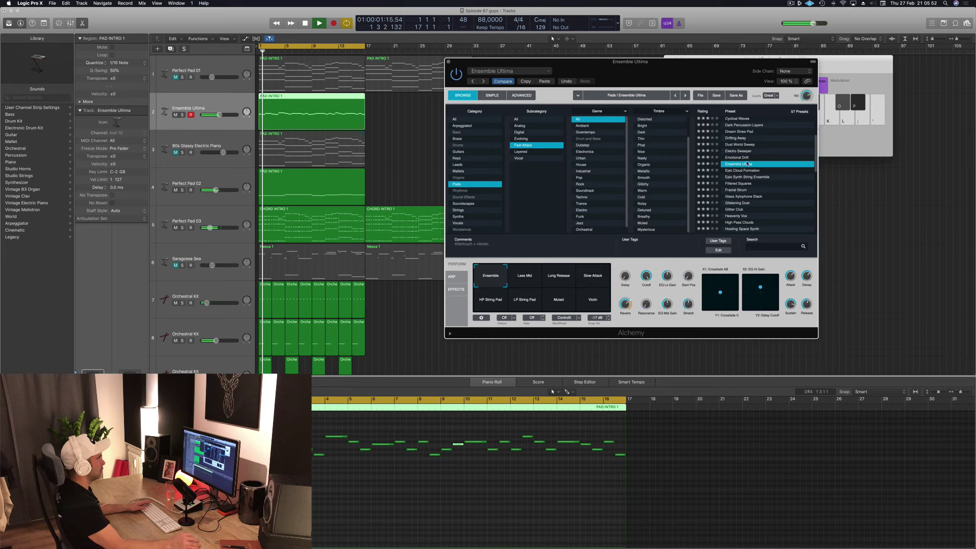
{"action": "left_click", "coordinate": [748, 172]}
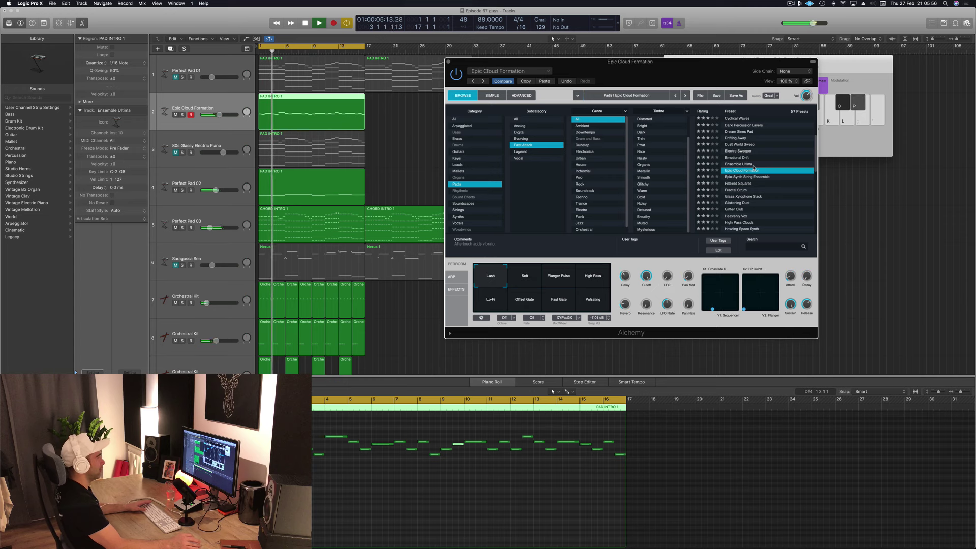
Replay from the start, audition Epic Cloud Formation's Soft, Flanger Pulse, High Pass, Lo-Fi, Offset Gate, Fast Gate and Pulsating variations, and return to Lush.
{"action": "key", "text": "space"}
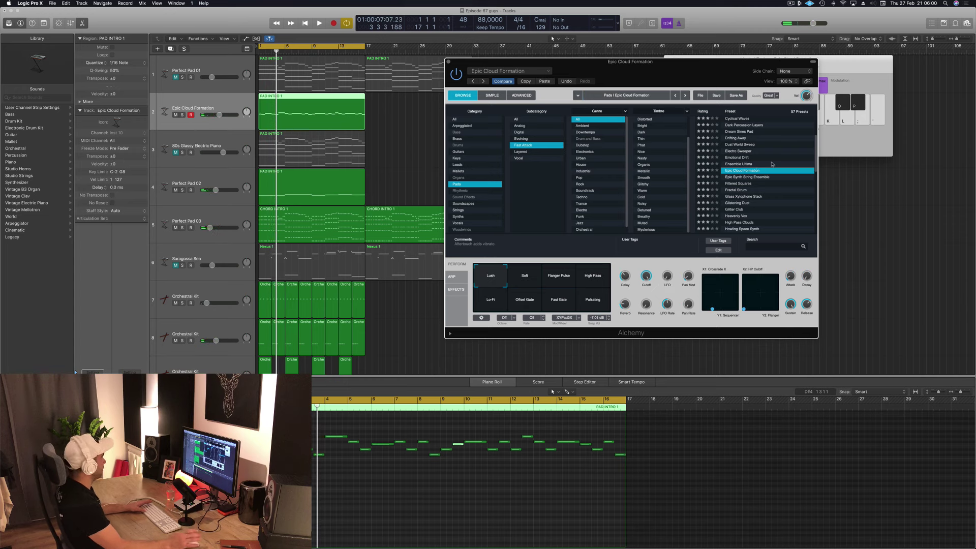
{"action": "key", "text": "Return"}
{"action": "key", "text": "space"}
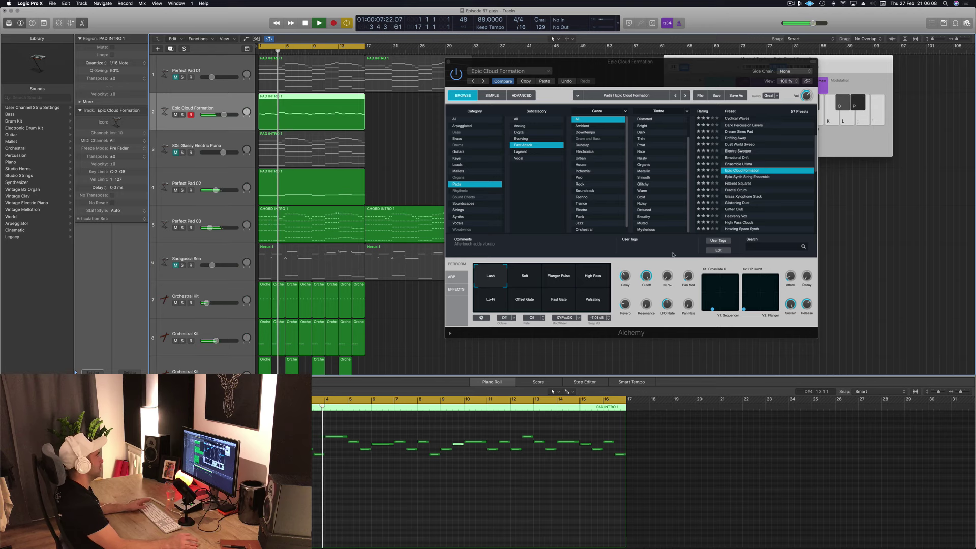
{"action": "left_click", "coordinate": [523, 280]}
{"action": "left_click", "coordinate": [564, 283]}
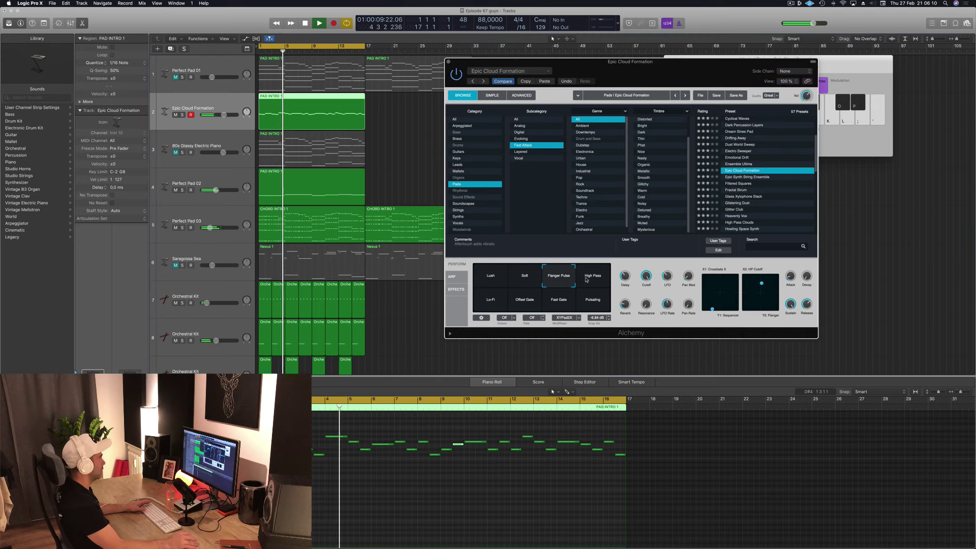
{"action": "left_click", "coordinate": [591, 282]}
{"action": "left_click", "coordinate": [491, 301]}
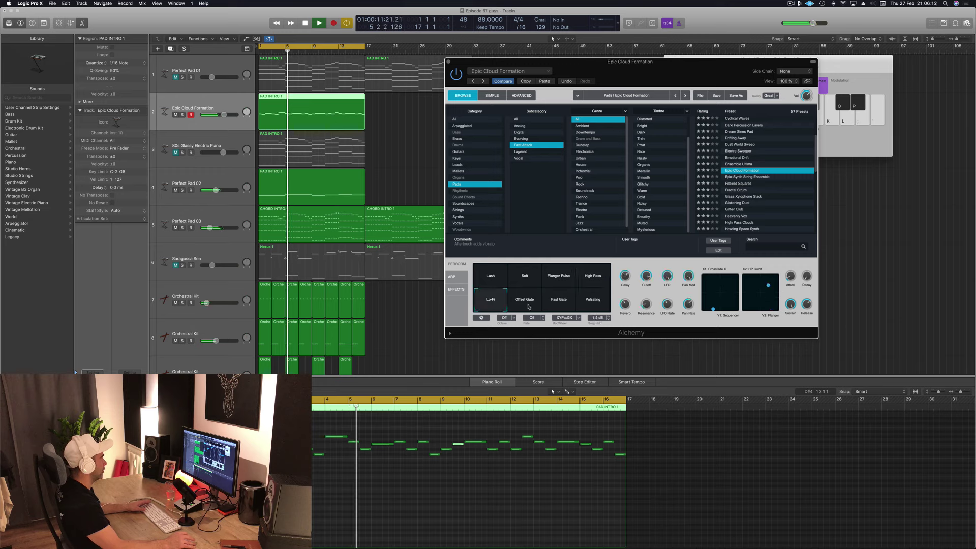
{"action": "left_click", "coordinate": [525, 302]}
{"action": "left_click", "coordinate": [566, 304]}
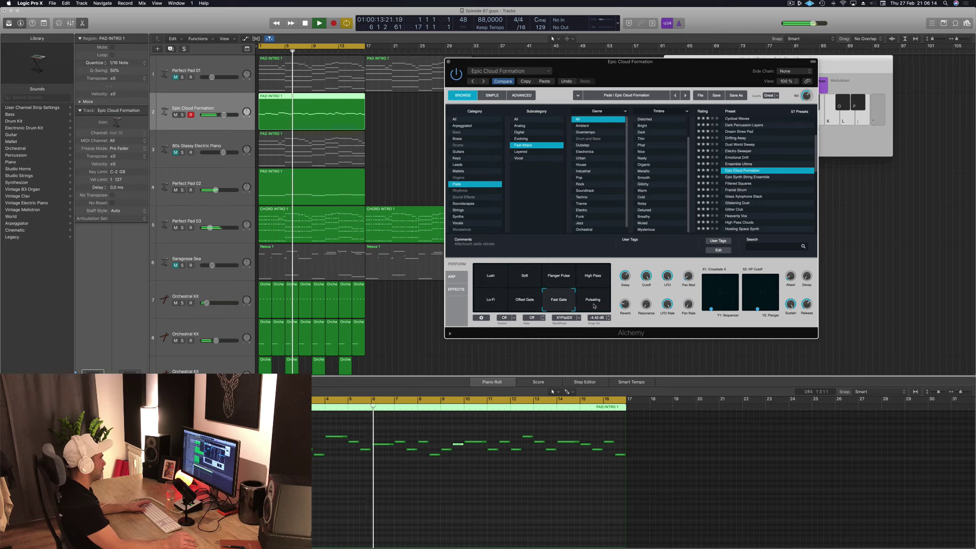
{"action": "left_click", "coordinate": [594, 305]}
{"action": "left_click", "coordinate": [485, 279]}
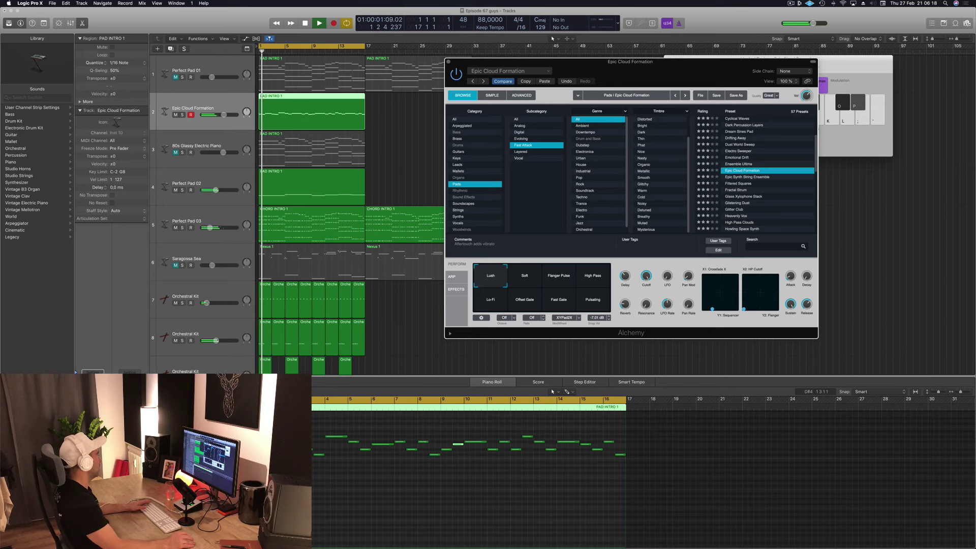
Fine-tune the Epic Cloud Formation track's volume, close its instrument window, and unmute the 80s Glassy Electric Piano and Perfect Pad 01 tracks.
{"action": "left_click_drag", "start_coordinate": [224, 115], "coordinate": [225, 115]}
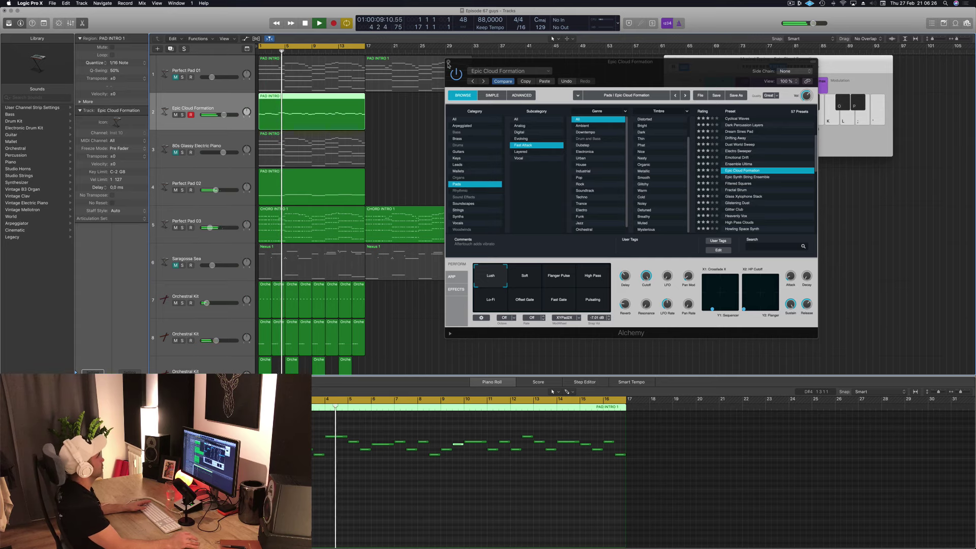
{"action": "left_click", "coordinate": [448, 63]}
{"action": "left_click", "coordinate": [169, 155]}
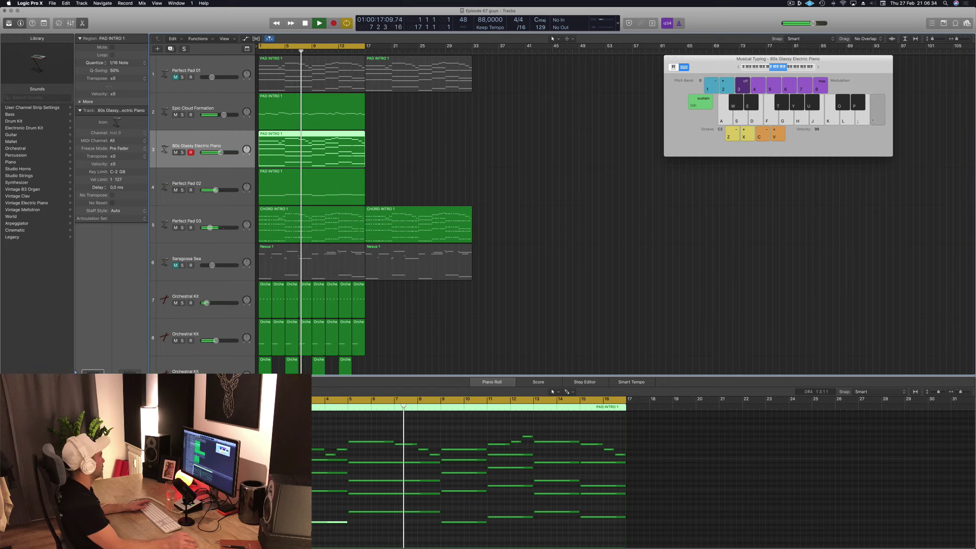
{"action": "left_click", "coordinate": [498, 217]}
{"action": "left_click", "coordinate": [176, 77]}
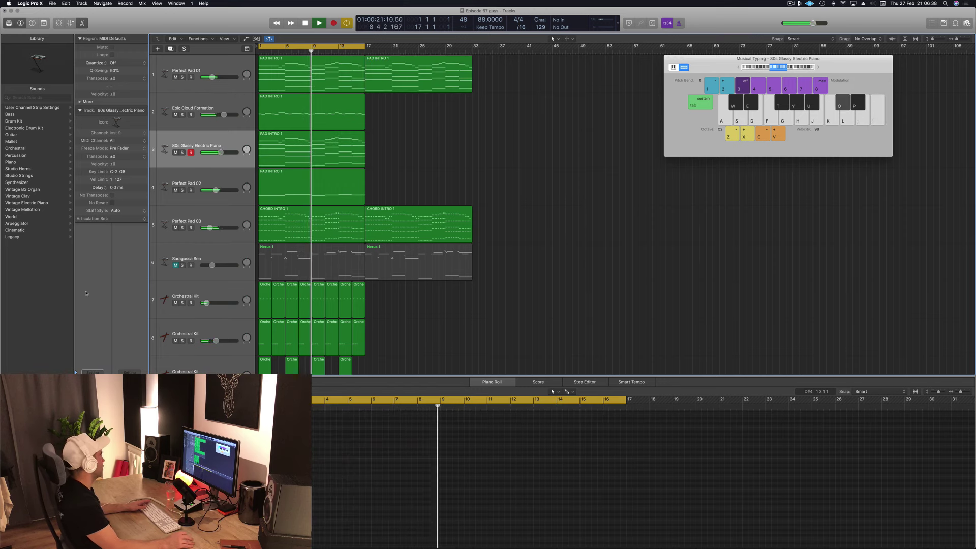
Enable a 24 dB/Oct low cut at 180 Hz in Perfect Pad 01's Channel EQ and raise the track's volume slightly.
{"action": "left_click", "coordinate": [215, 74]}
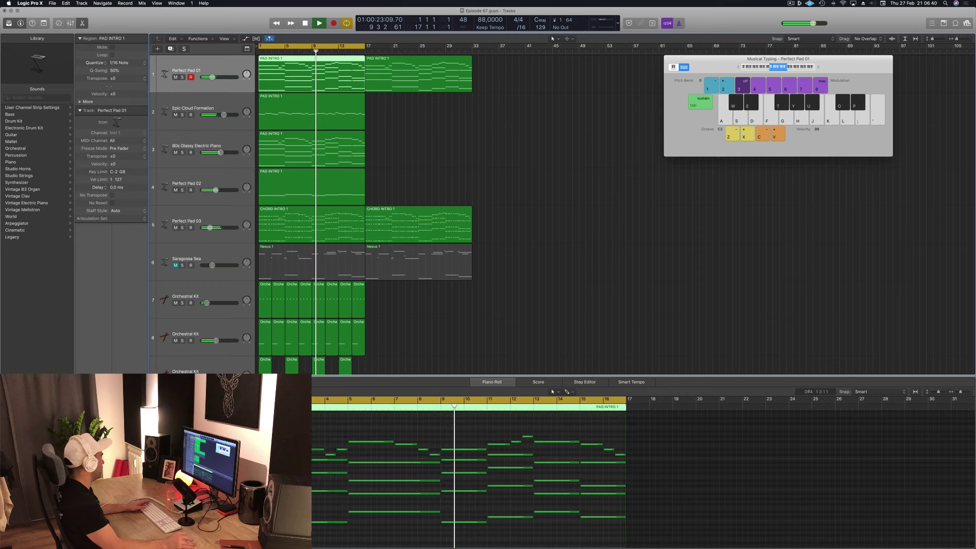
{"action": "left_click", "coordinate": [92, 393]}
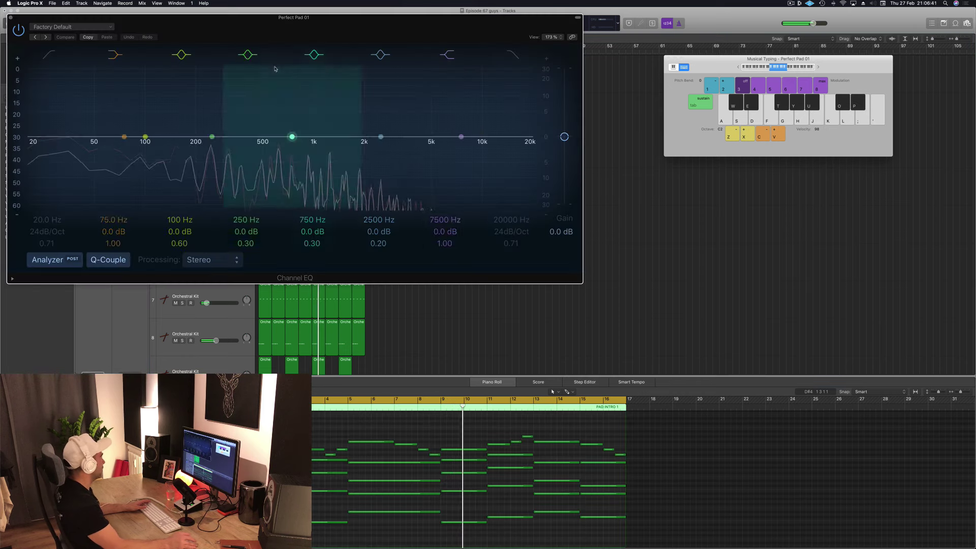
{"action": "left_click", "coordinate": [47, 54]}
{"action": "left_click_drag", "start_coordinate": [60, 118], "coordinate": [221, 131]}
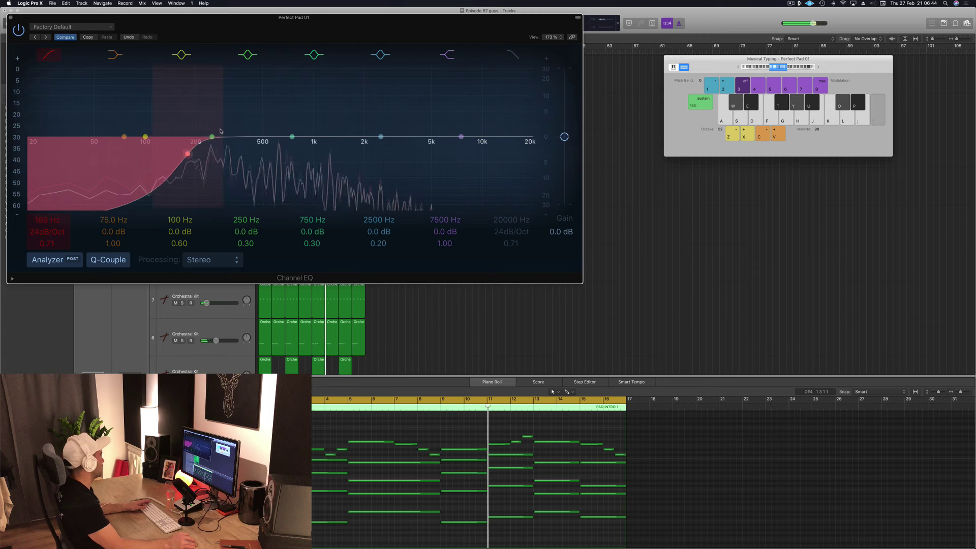
{"action": "left_click", "coordinate": [10, 17]}
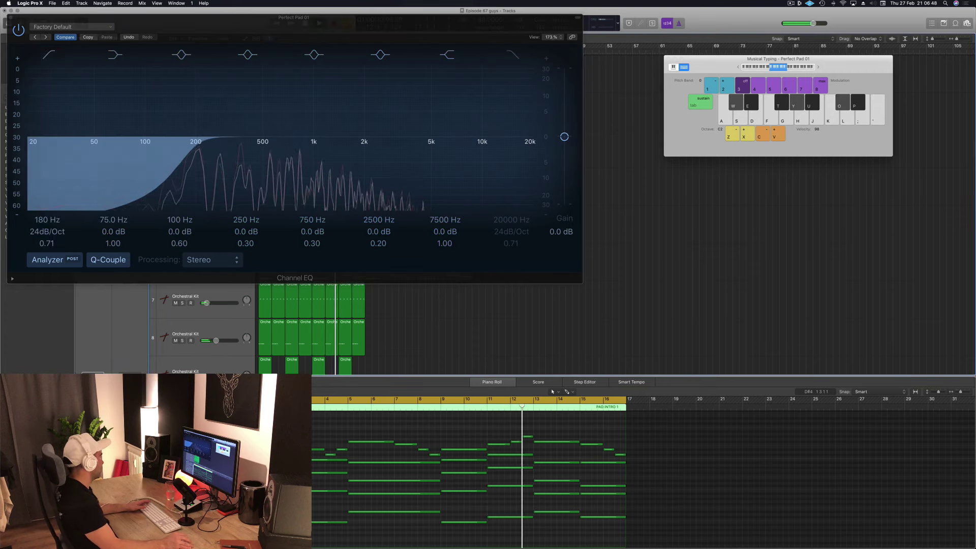
{"action": "left_click", "coordinate": [11, 17]}
{"action": "left_click", "coordinate": [413, 154]}
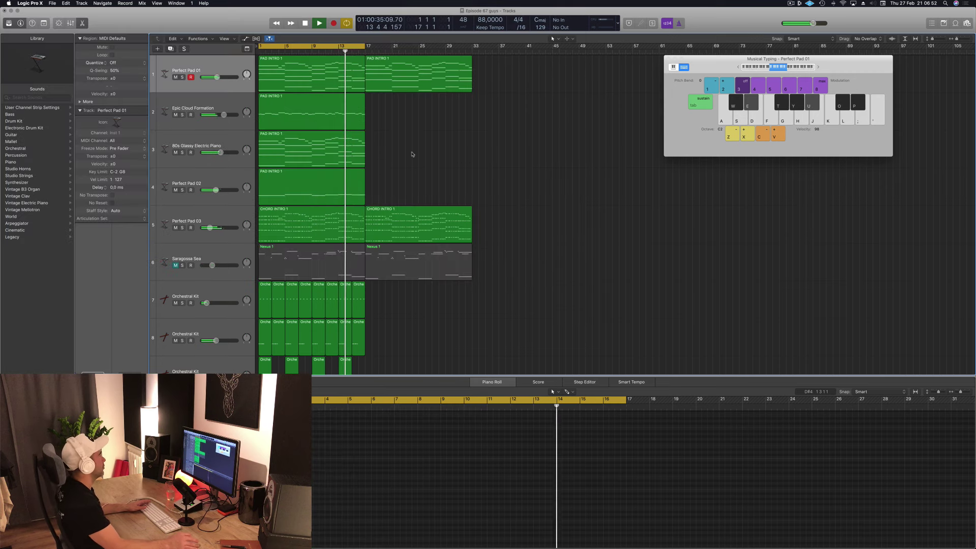
Open Perfect Pad 03's Alchemy instrument and record Cutoff knob movements as Touch automation during intro playback.
{"action": "left_click", "coordinate": [232, 222]}
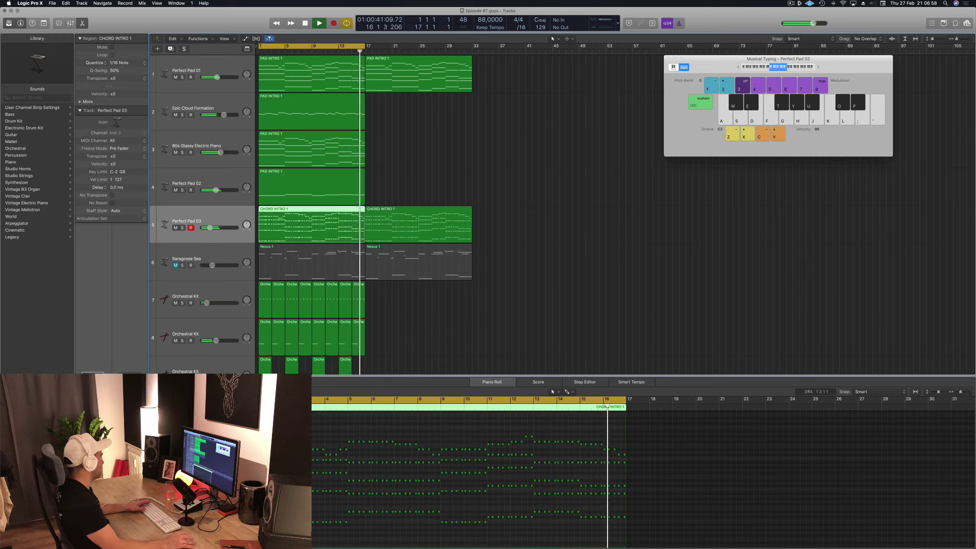
{"action": "left_click", "coordinate": [93, 402]}
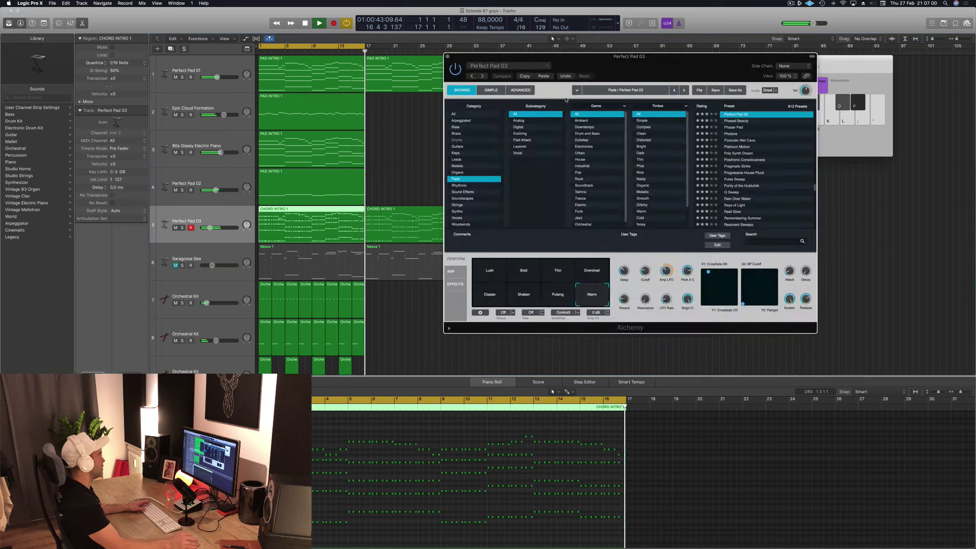
{"action": "left_click_drag", "start_coordinate": [662, 69], "coordinate": [684, 99]}
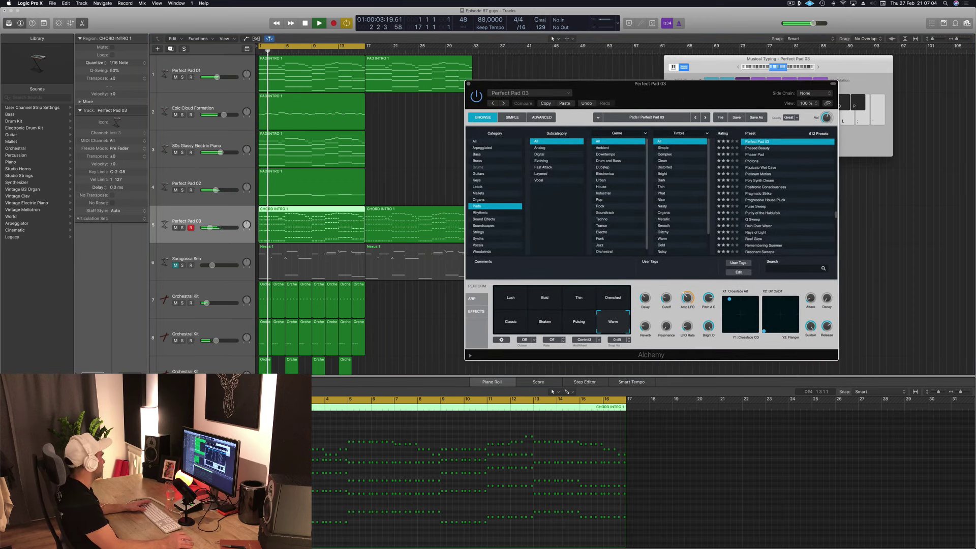
{"action": "left_click", "coordinate": [182, 227]}
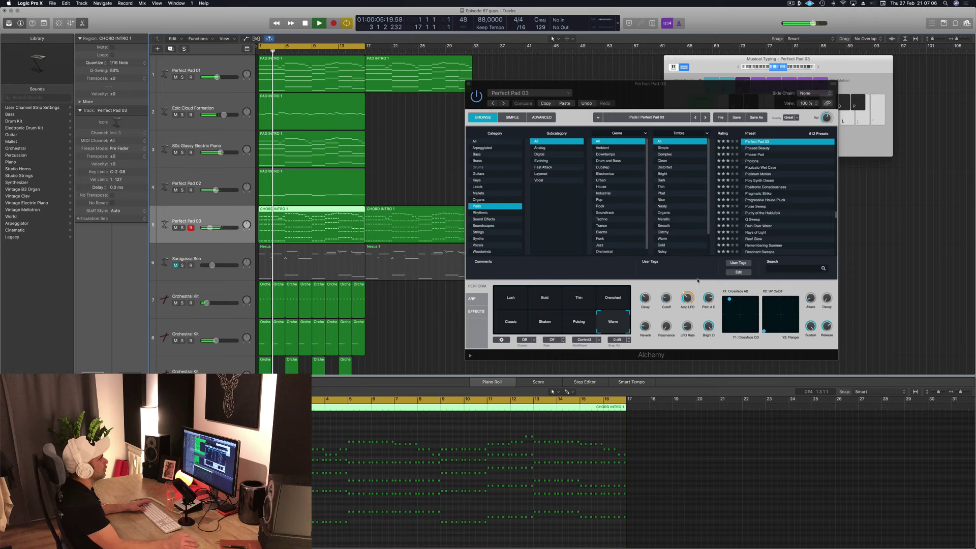
{"action": "mouse_move", "coordinate": [668, 301]}
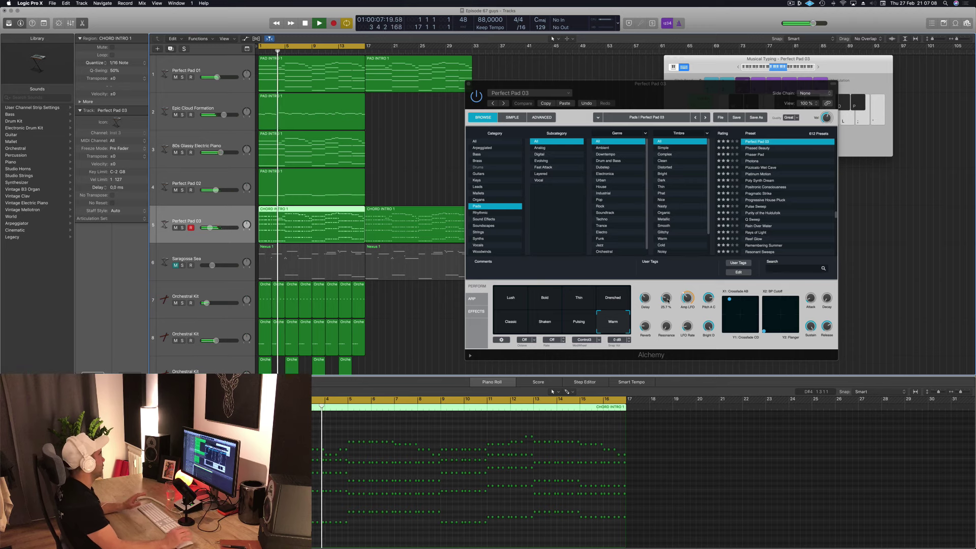
{"action": "mouse_move", "coordinate": [667, 301]}
{"action": "left_mouse_down"}
{"action": "mouse_move", "coordinate": [670, 282]}
{"action": "mouse_move", "coordinate": [672, 293]}
{"action": "left_mouse_up"}
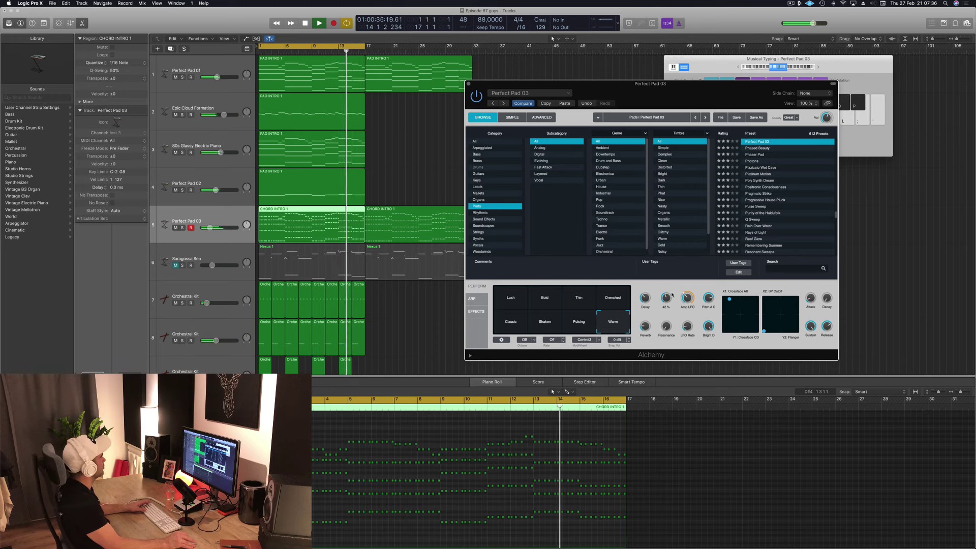
{"action": "left_click", "coordinate": [468, 85]}
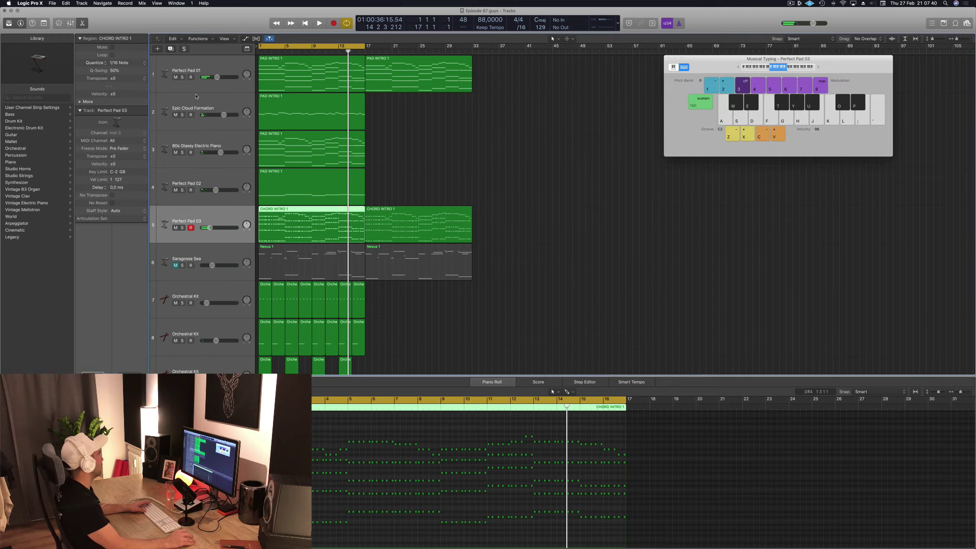
Hide the Musical Typing keyboard and show track automation, with Perfect Pad 03's lane displaying Alchemy Cutoff in Read mode.
{"action": "key", "text": "ctrl+alt+super+t"}
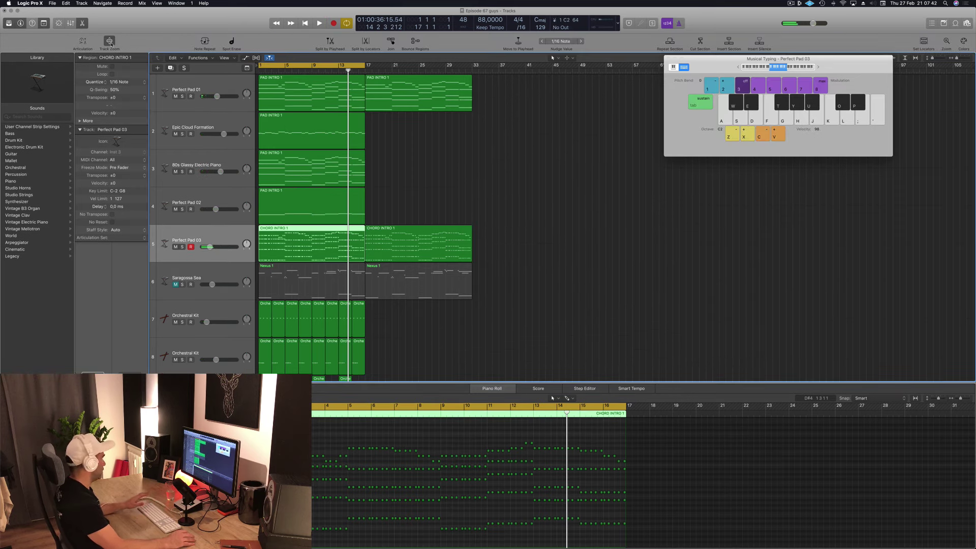
{"action": "left_click", "coordinate": [448, 177]}
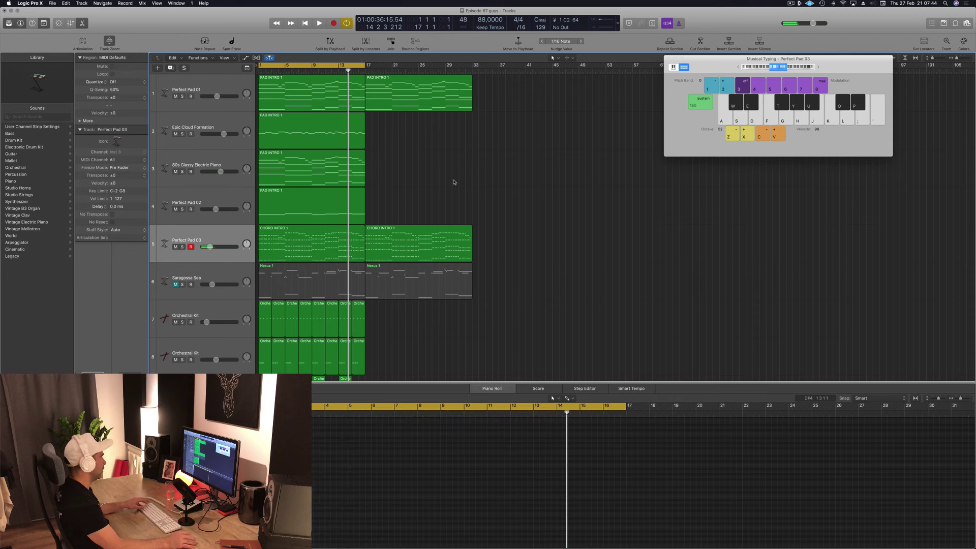
{"action": "key", "text": "super+k"}
{"action": "key", "text": "a"}
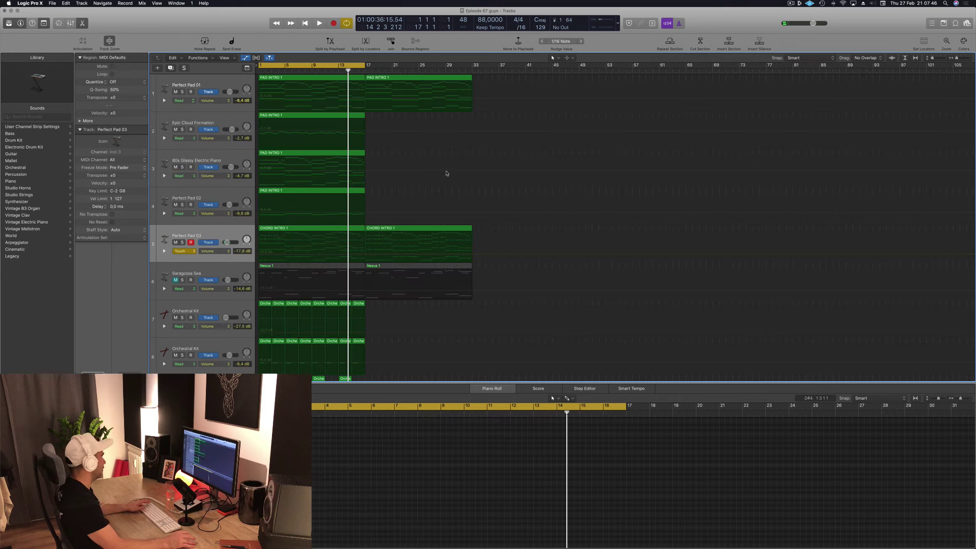
{"action": "left_click", "coordinate": [209, 252]}
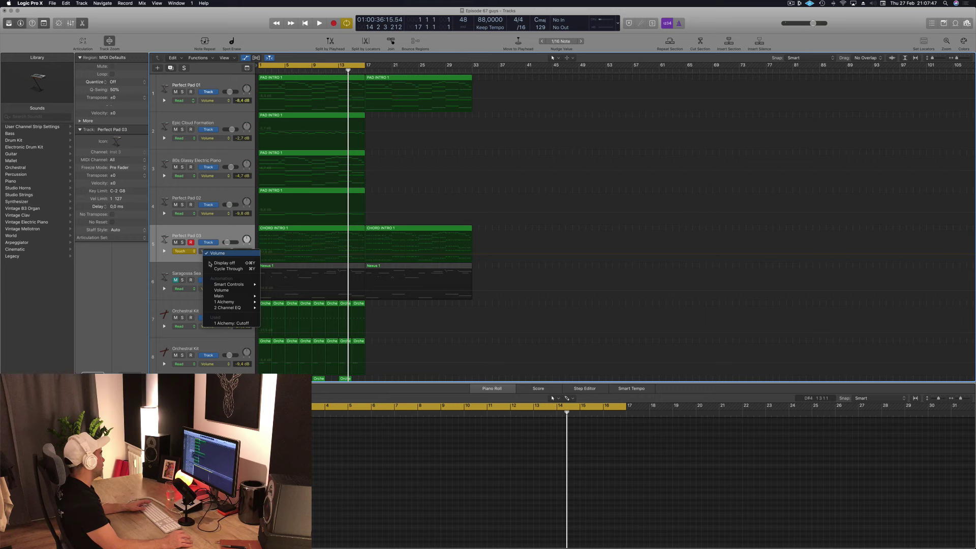
{"action": "left_click", "coordinate": [224, 324]}
{"action": "left_click", "coordinate": [180, 251]}
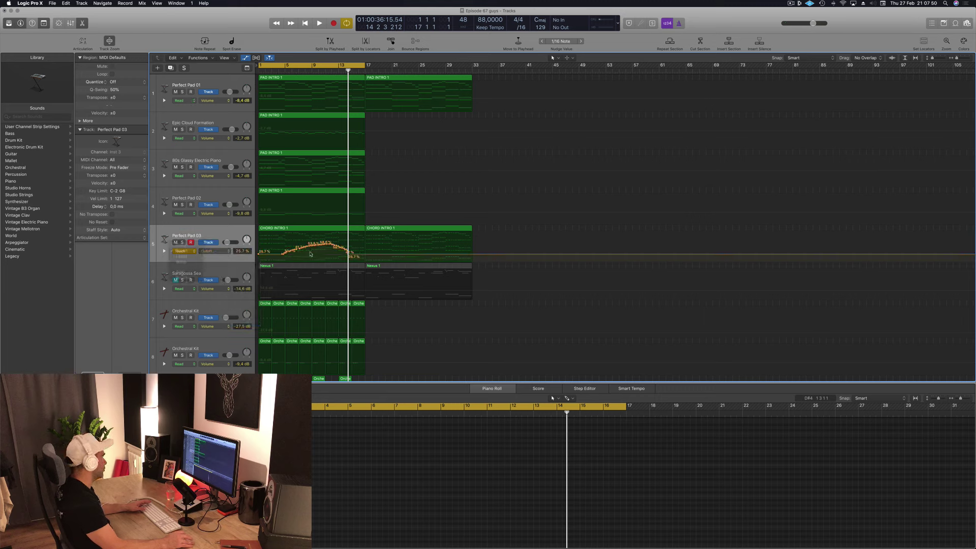
Replace Perfect Pad 03's recorded cutoff curve with a ramp from 28.7 % up to 57.6 % mid-region and back, and play it from the start.
{"action": "left_click_drag", "start_coordinate": [351, 255], "coordinate": [252, 256]}
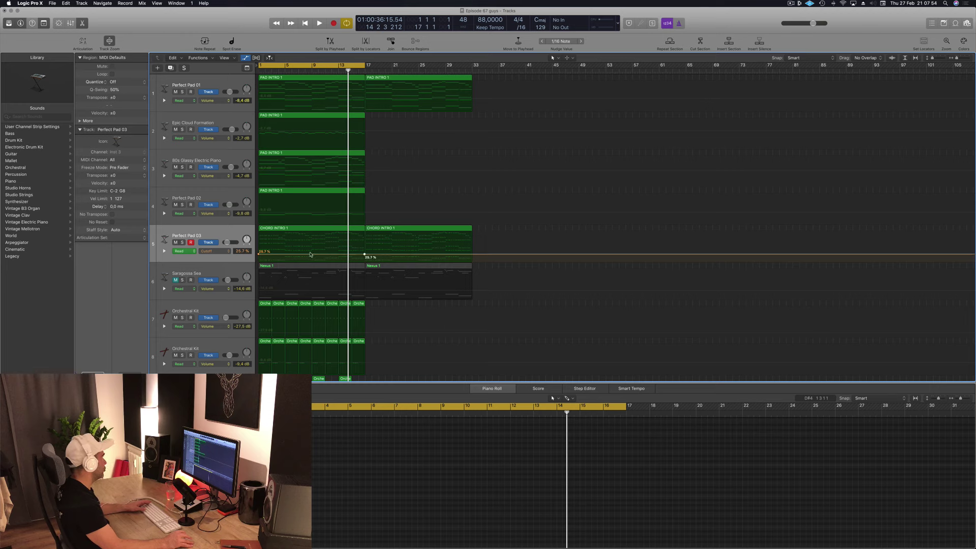
{"action": "left_click_drag", "start_coordinate": [310, 254], "coordinate": [311, 250]}
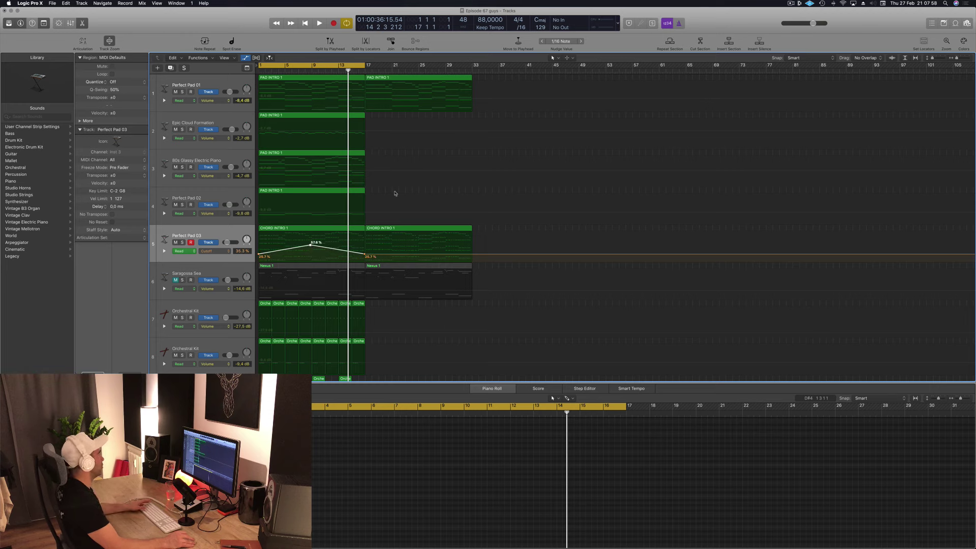
{"action": "key", "text": "Return"}
{"action": "key", "text": "space"}
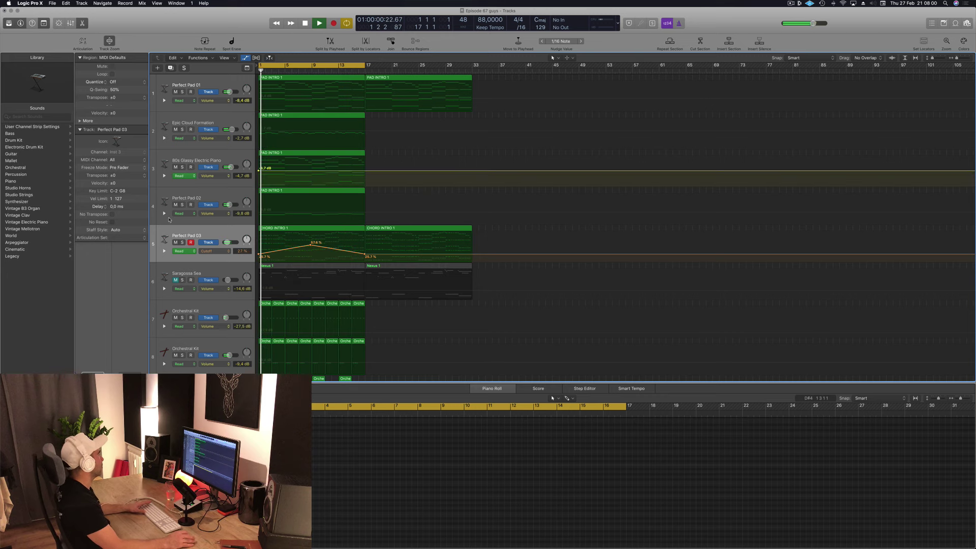
{"action": "left_click", "coordinate": [259, 174]}
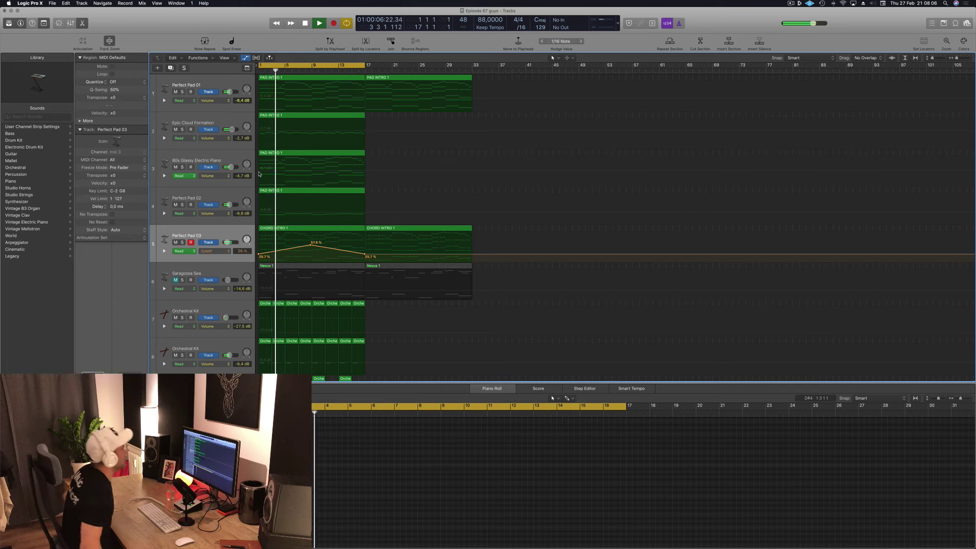
Unmute the Saragossa Sea track, solo it briefly to check it in the mix, and select the Perfect Pad 03 track.
{"action": "left_click", "coordinate": [175, 280]}
{"action": "left_click", "coordinate": [215, 276]}
{"action": "key", "text": "ctrl+z"}
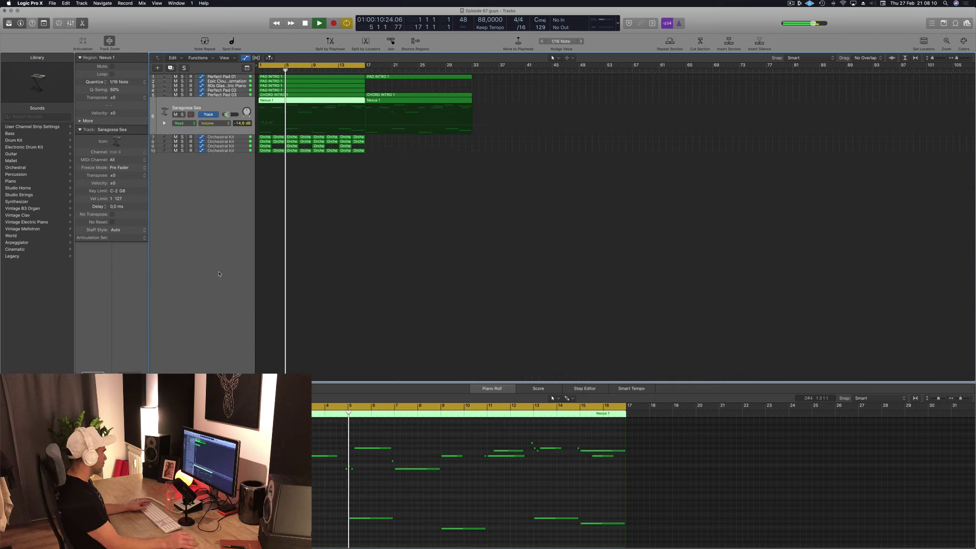
{"action": "scroll", "coordinate": [223, 283], "scroll_direction": "up", "scroll_amount": 8}
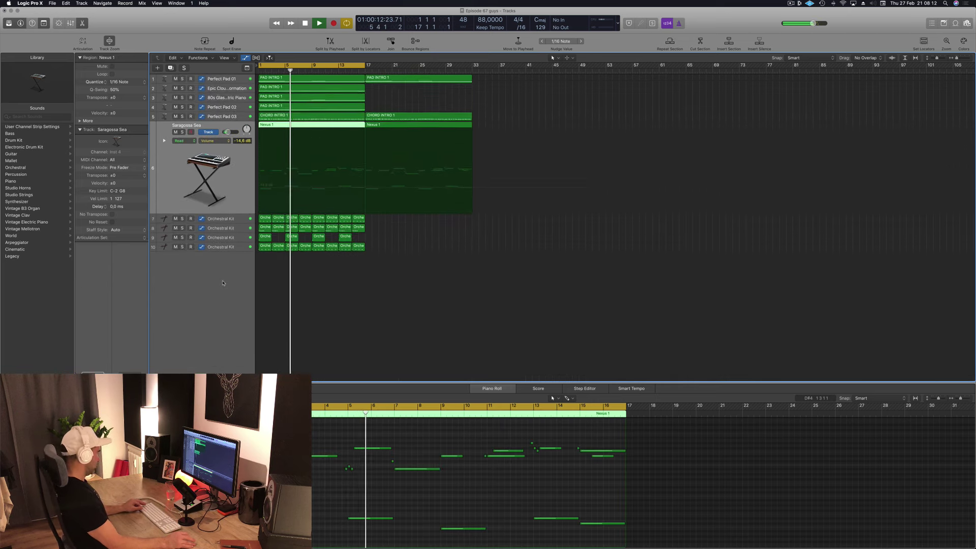
{"action": "scroll", "coordinate": [222, 283], "scroll_direction": "up", "scroll_amount": 6}
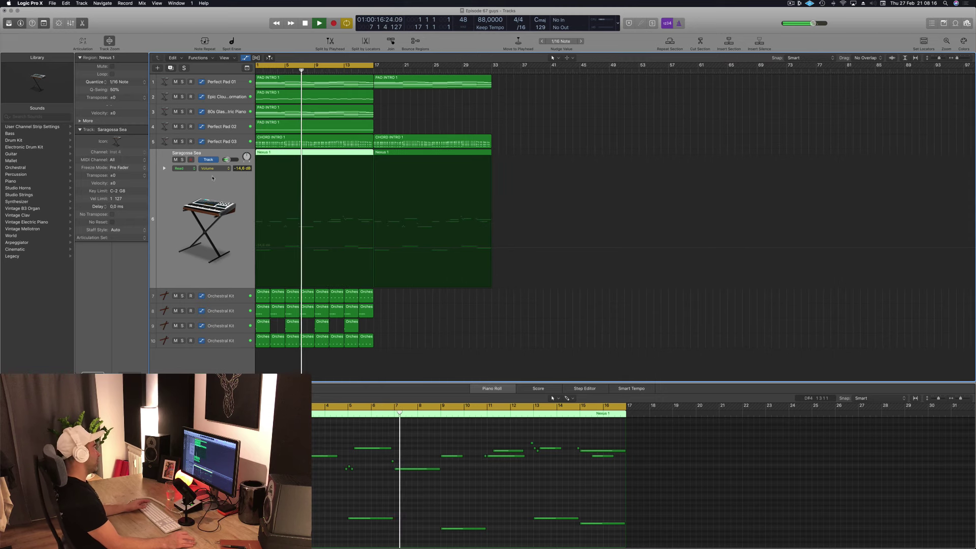
{"action": "left_click", "coordinate": [182, 160]}
{"action": "left_click", "coordinate": [182, 160]}
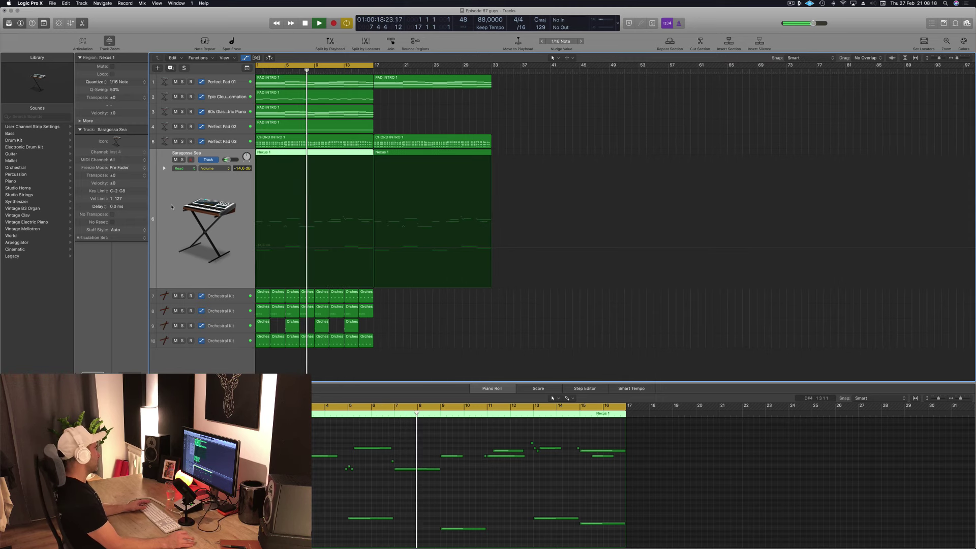
{"action": "left_click", "coordinate": [214, 144]}
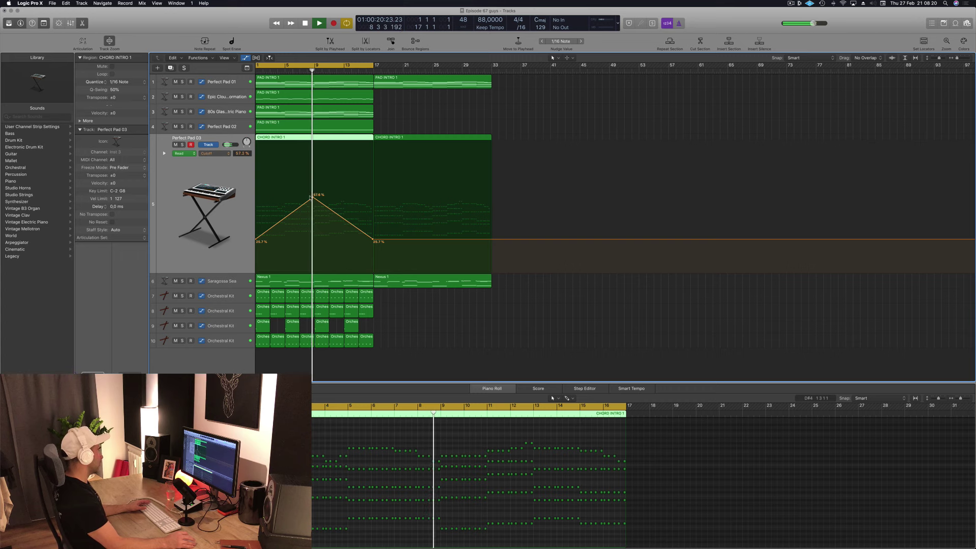
Raise Perfect Pad 03's mid-region cutoff automation peak to 61 % and lift the curve's end point at bar 17.
{"action": "left_click_drag", "start_coordinate": [314, 200], "coordinate": [315, 191]}
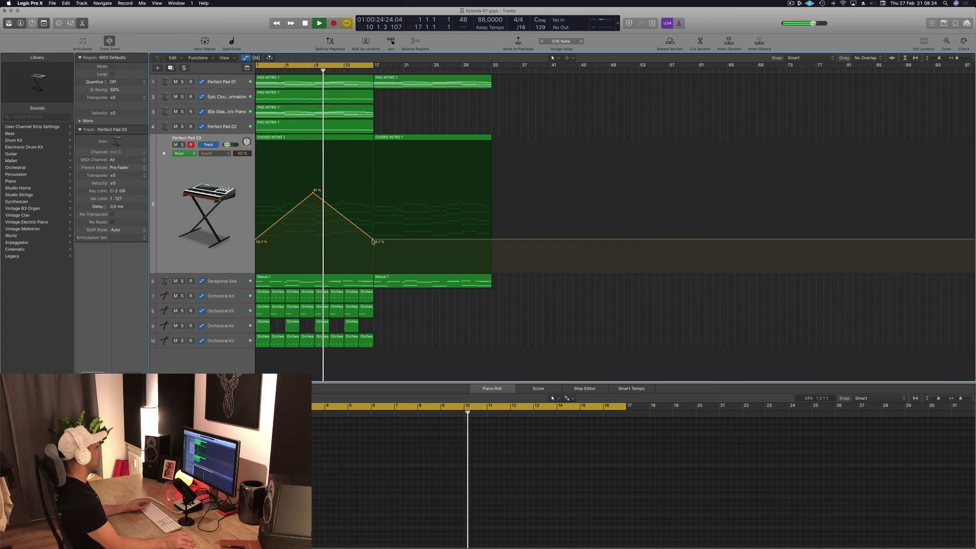
{"action": "left_click_drag", "start_coordinate": [373, 242], "coordinate": [374, 226]}
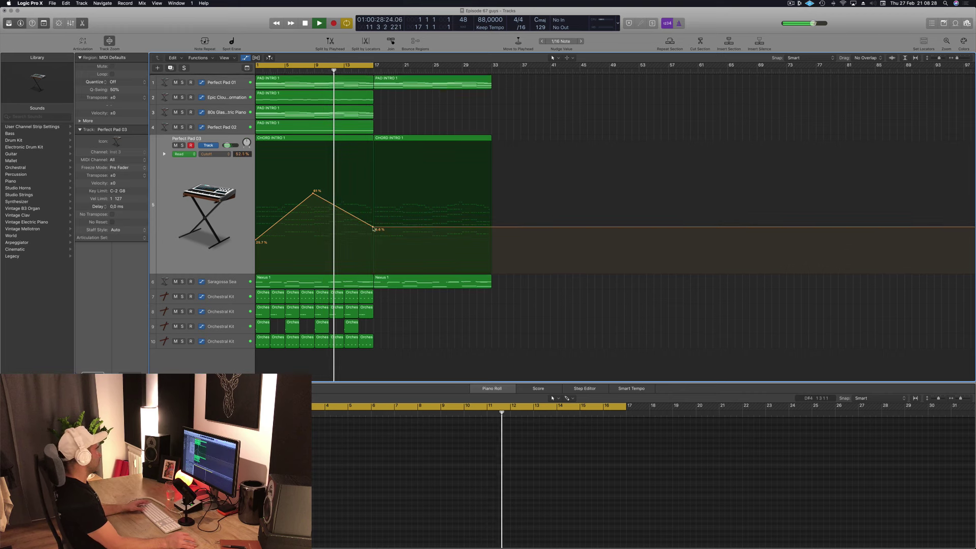
Repeat the Epic Cloud Formation, 80s electric piano, Perfect Pad 02 and Orchestral Kit regions up to bar 33, and save the project.
{"action": "left_click_drag", "start_coordinate": [385, 120], "coordinate": [427, 96]}
{"action": "left_click_drag", "start_coordinate": [376, 351], "coordinate": [379, 298]}
{"action": "left_click", "coordinate": [533, 313]}
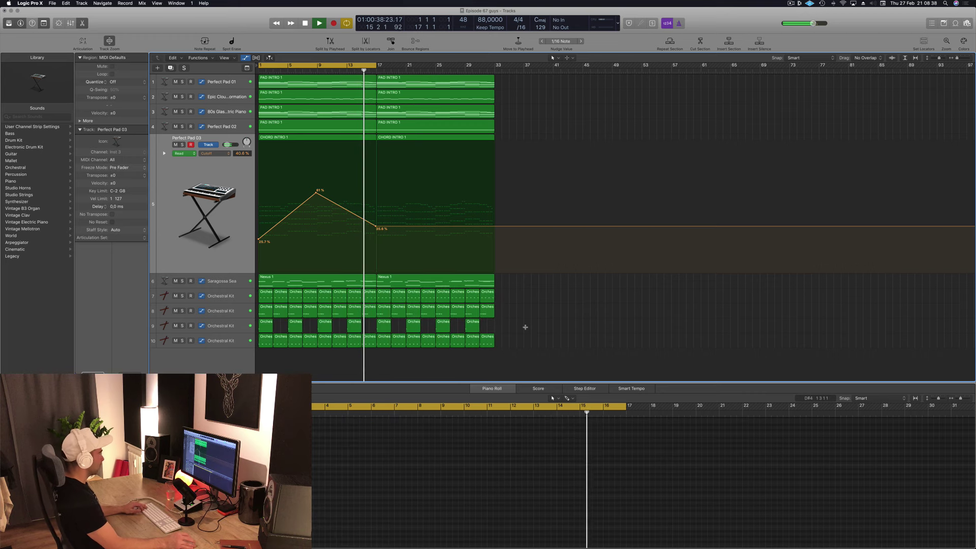
{"action": "key", "text": "super+s"}
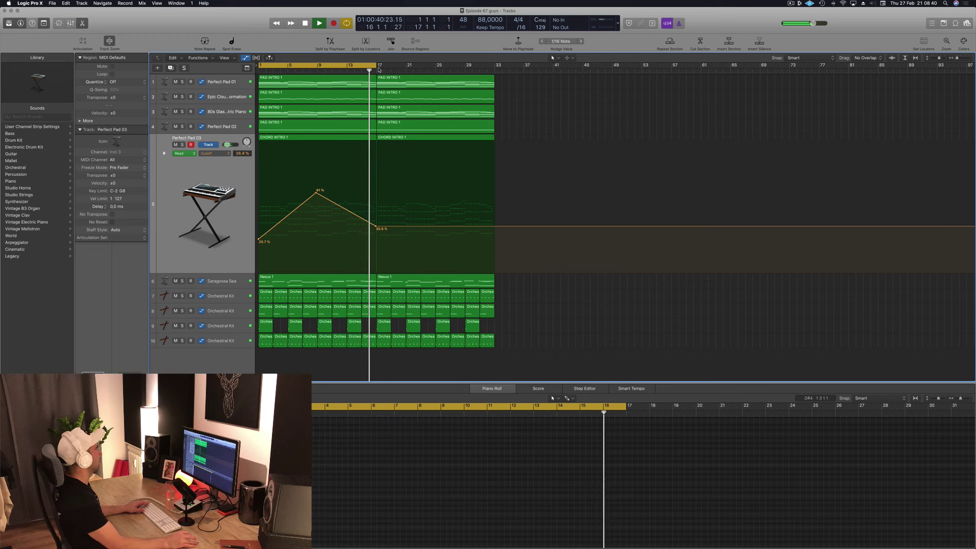
Extend the cycle range's end from bar 17 to bar 33.
{"action": "left_click_drag", "start_coordinate": [377, 66], "coordinate": [529, 87]}
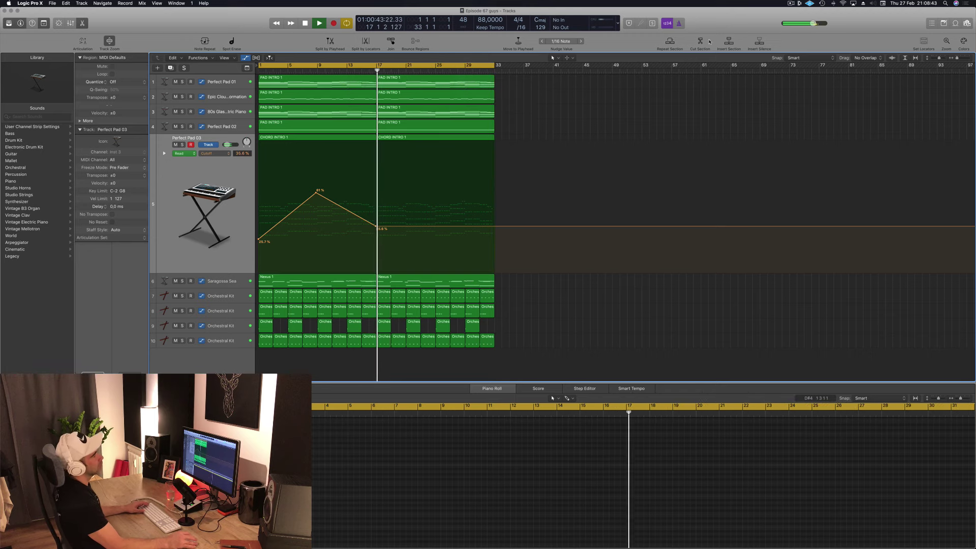
{"action": "left_click", "coordinate": [791, 4]}
{"action": "left_click", "coordinate": [580, 107]}
{"action": "left_click", "coordinate": [580, 106]}
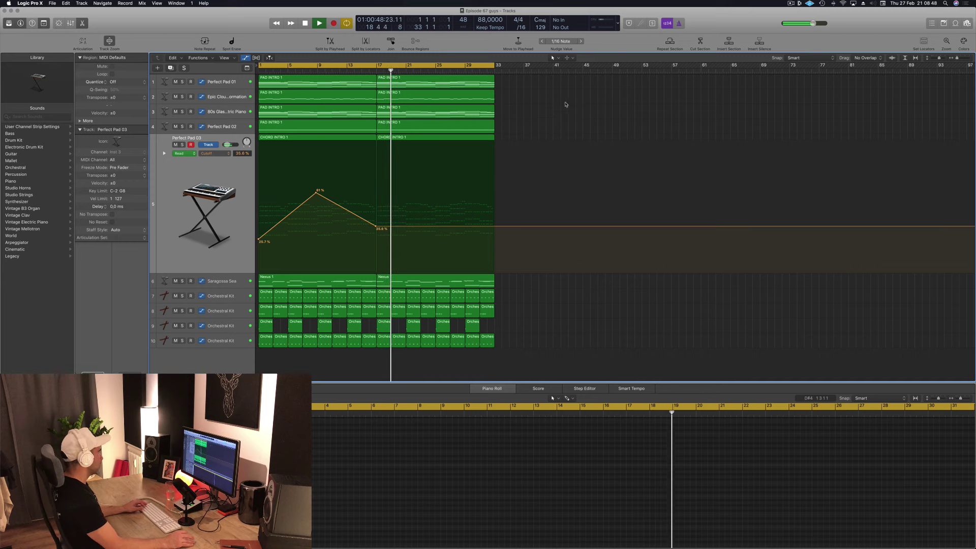
Solo the Epic Cloud Formation track briefly to check it, then mute it.
{"action": "left_click", "coordinate": [182, 97]}
{"action": "left_click", "coordinate": [182, 98]}
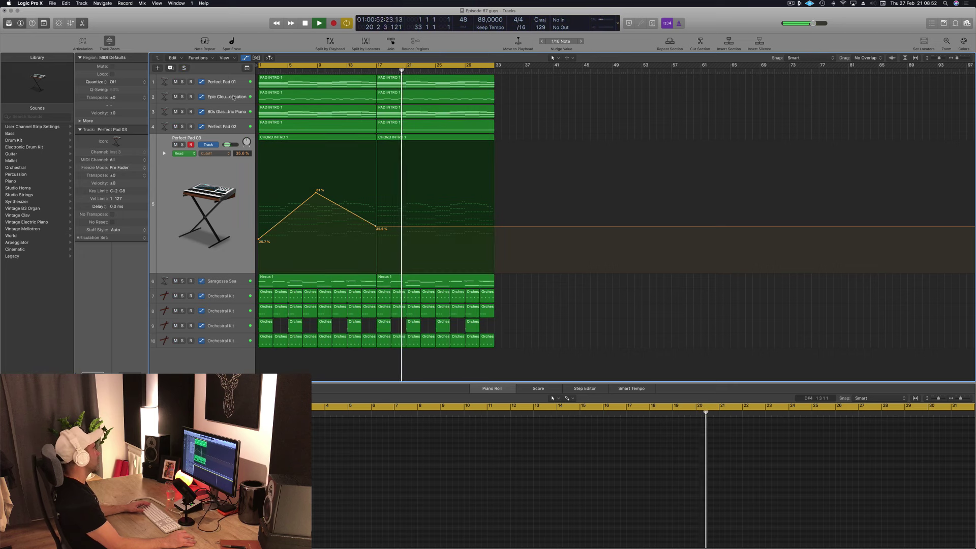
{"action": "left_click", "coordinate": [176, 102]}
{"action": "left_click", "coordinate": [176, 100]}
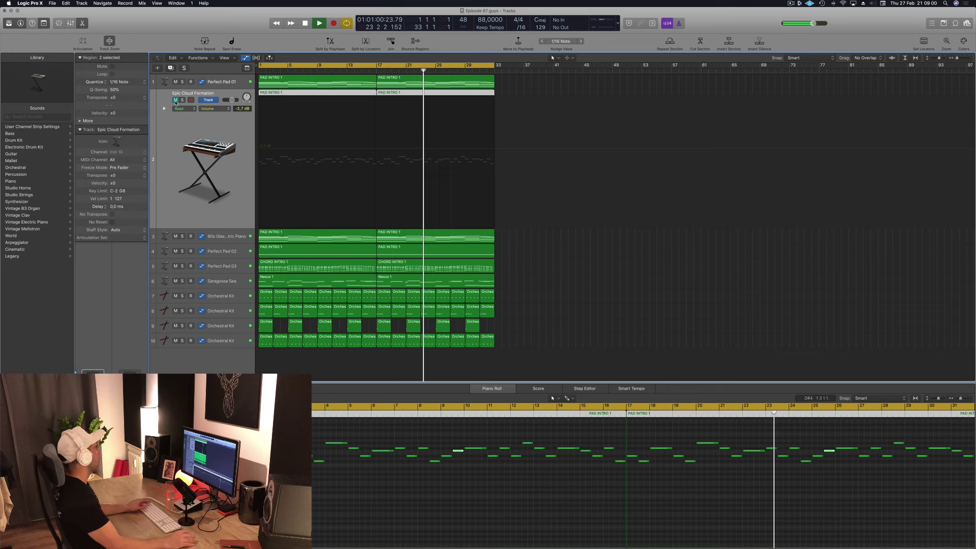
{"action": "left_click", "coordinate": [510, 289]}
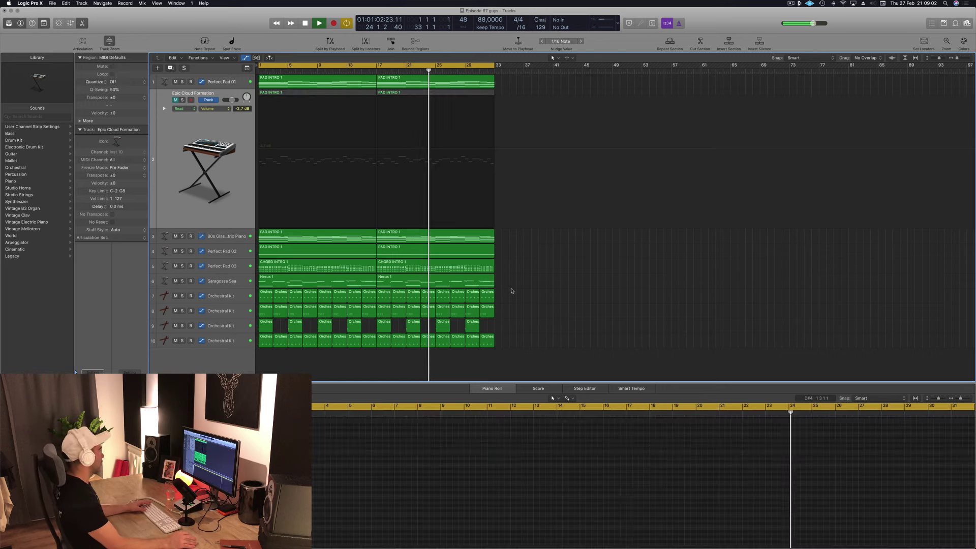
Solo the Saragossa Sea track briefly to check it during playback, then mute Perfect Pad 01.
{"action": "left_click", "coordinate": [206, 296]}
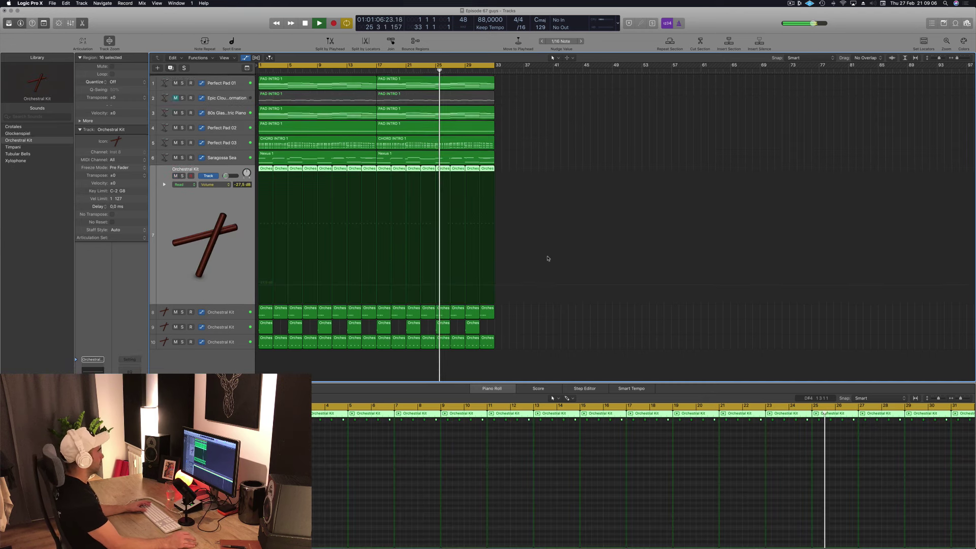
{"action": "left_click", "coordinate": [183, 157]}
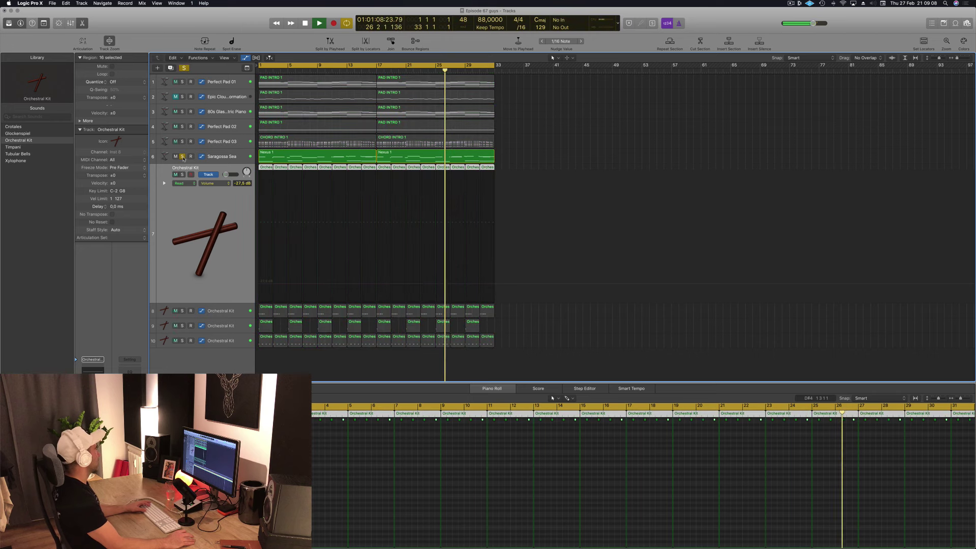
{"action": "left_click", "coordinate": [182, 156]}
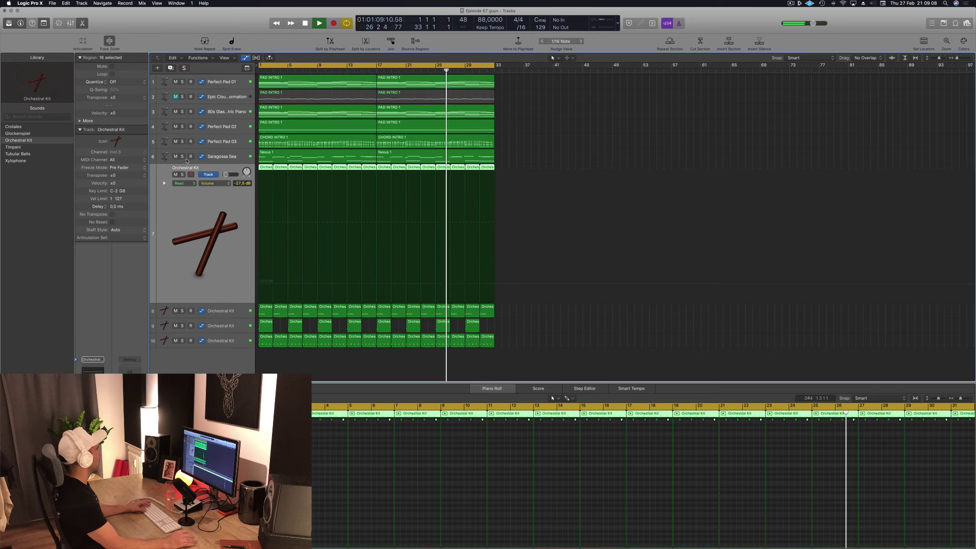
{"action": "left_click", "coordinate": [176, 82]}
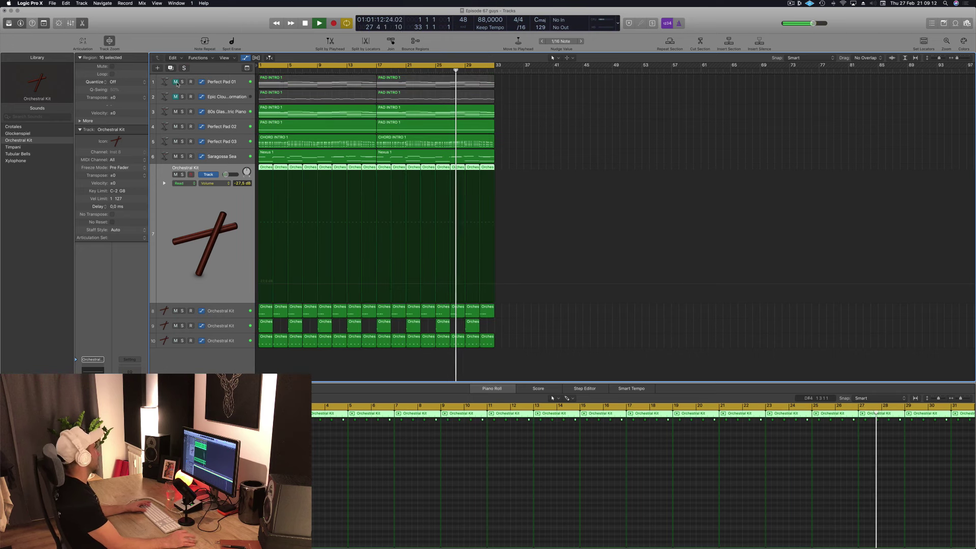
Mute Perfect Pad 02 and toggle the Perfect Pad 03 and Perfect Pad 01 mutes to compare, leaving Perfect Pad 03 audible and Perfect Pad 01 muted.
{"action": "left_click", "coordinate": [224, 130]}
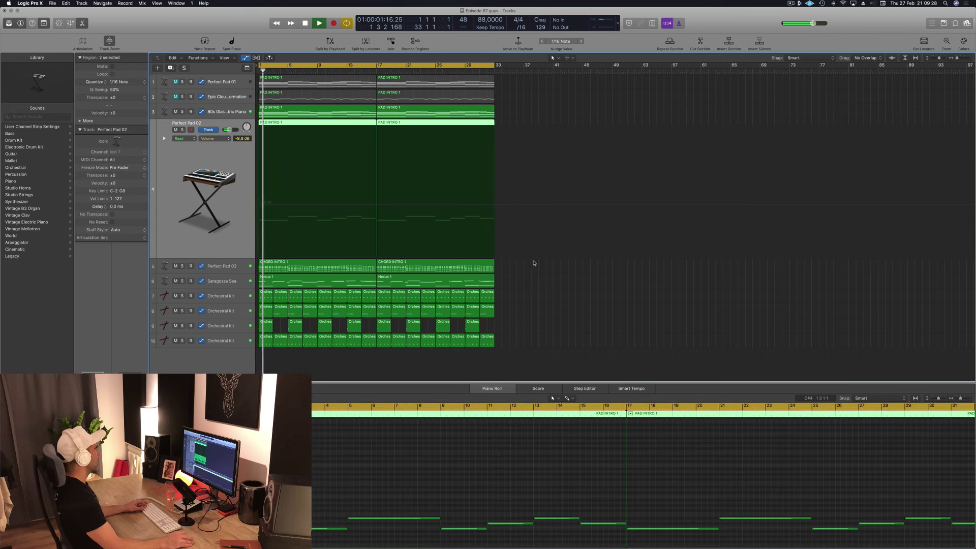
{"action": "left_click", "coordinate": [175, 266]}
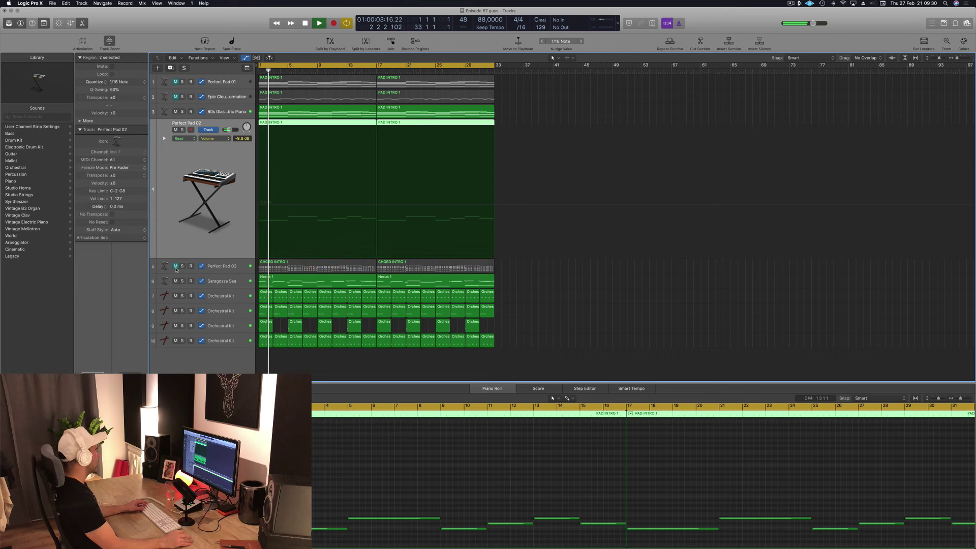
{"action": "left_click", "coordinate": [175, 129]}
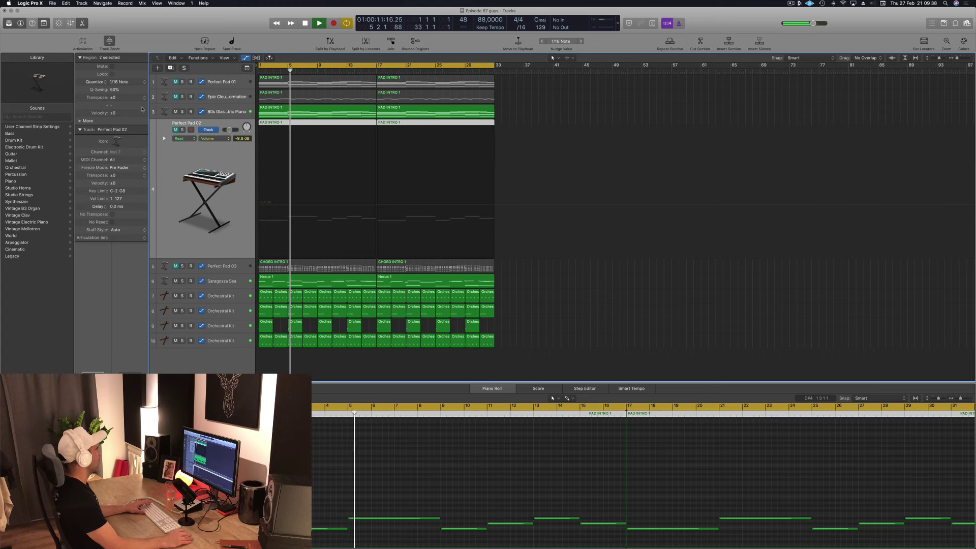
{"action": "left_click", "coordinate": [175, 82]}
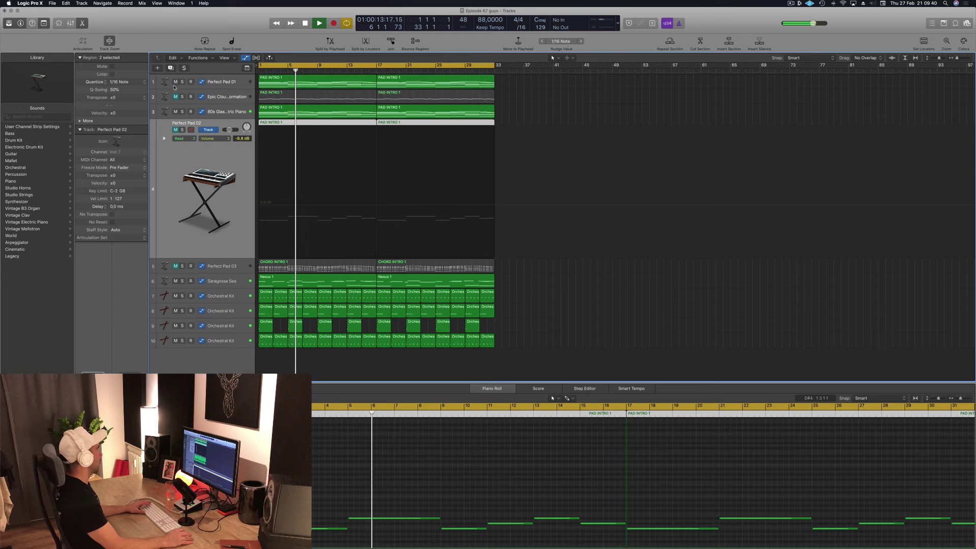
{"action": "left_click", "coordinate": [175, 81]}
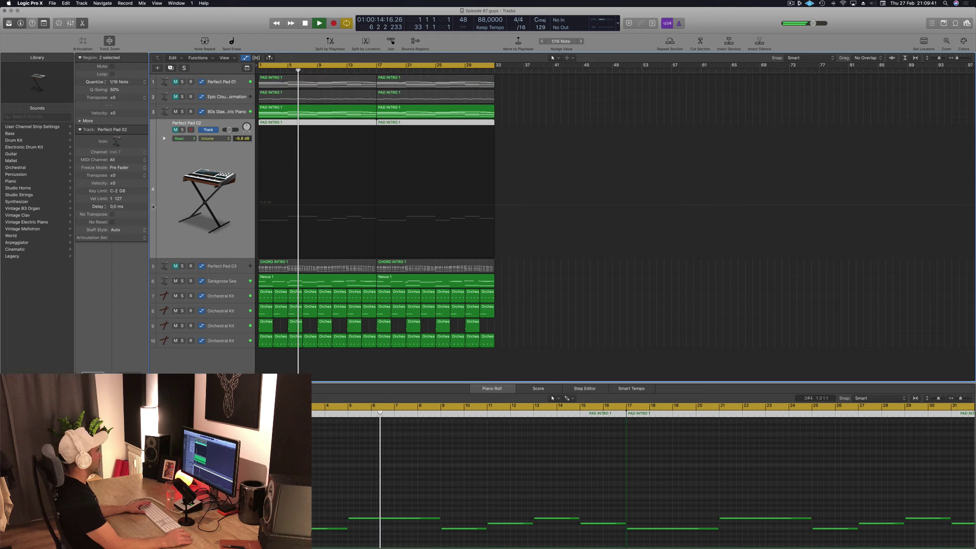
{"action": "left_click", "coordinate": [175, 266]}
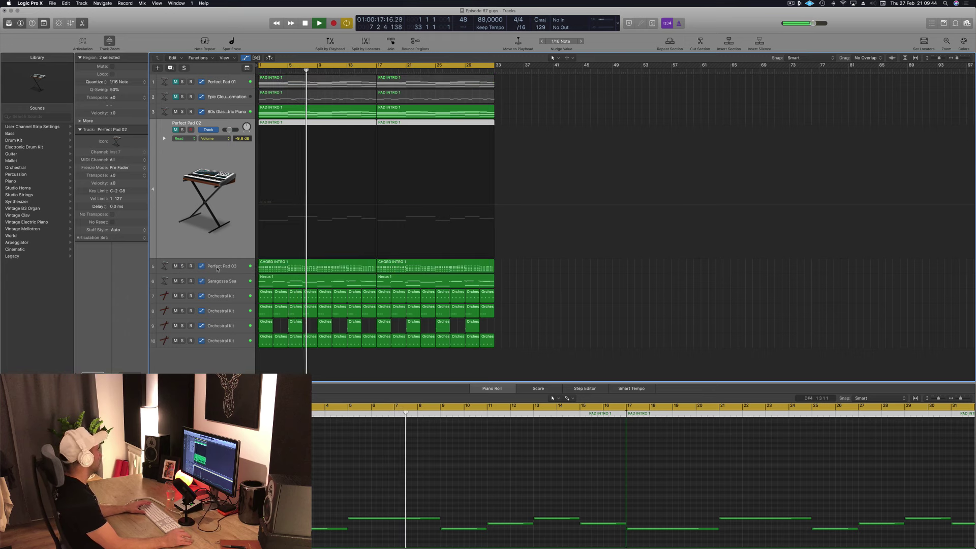
Add a second cutoff ramp to Perfect Pad 03's automation between bars 17 and 33, peaking at 61.4 % around bar 25.
{"action": "left_click", "coordinate": [228, 268]}
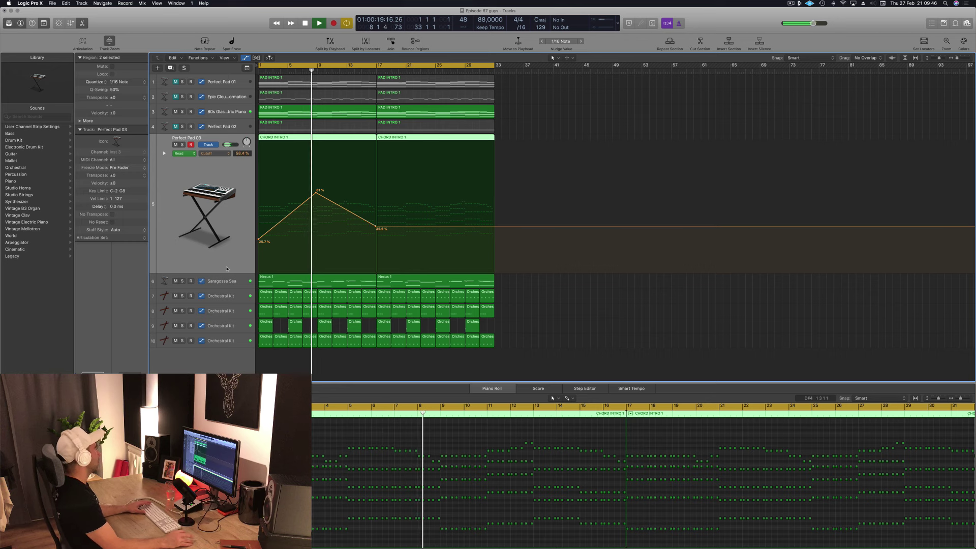
{"action": "left_click", "coordinate": [503, 229]}
{"action": "left_click", "coordinate": [436, 224]}
{"action": "left_click_drag", "start_coordinate": [436, 224], "coordinate": [436, 191]}
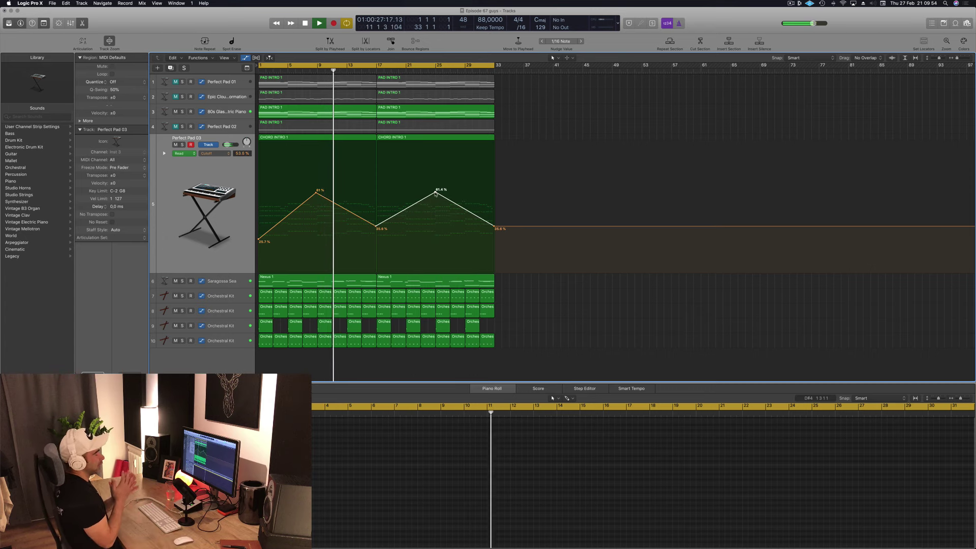